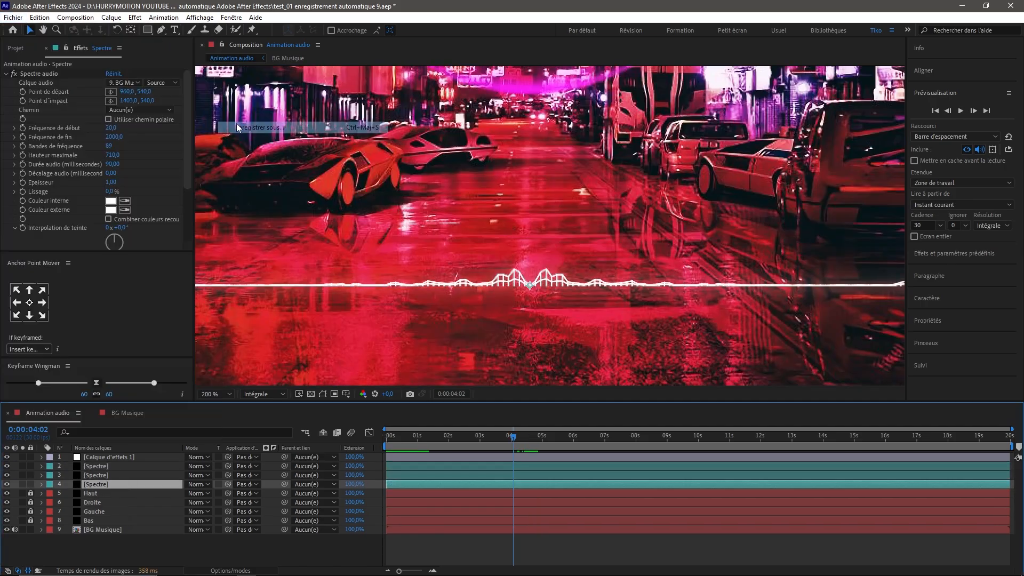
pyautogui.click(155, 169)
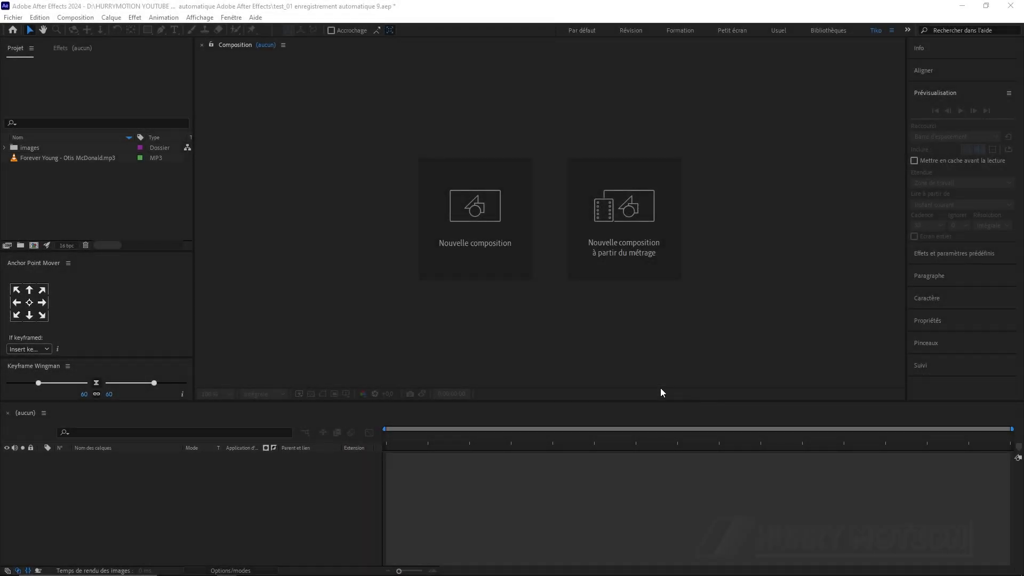
# Create a 1920x1080, 30 fps composition lasting 20 seconds and name it Animation audio.
pyautogui.click(481, 213)
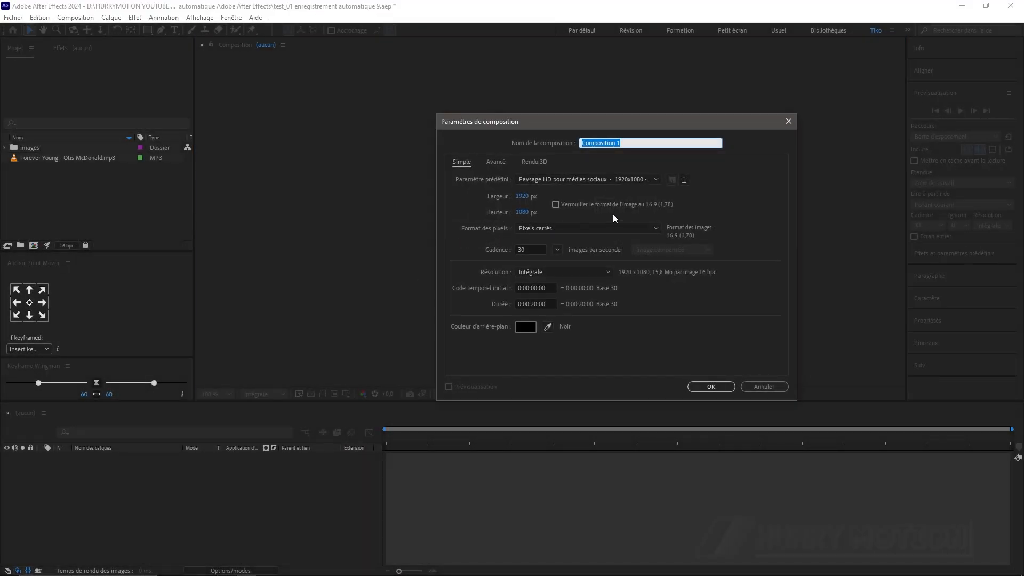
pyautogui.write('Animation audio')
pyautogui.click(709, 388)
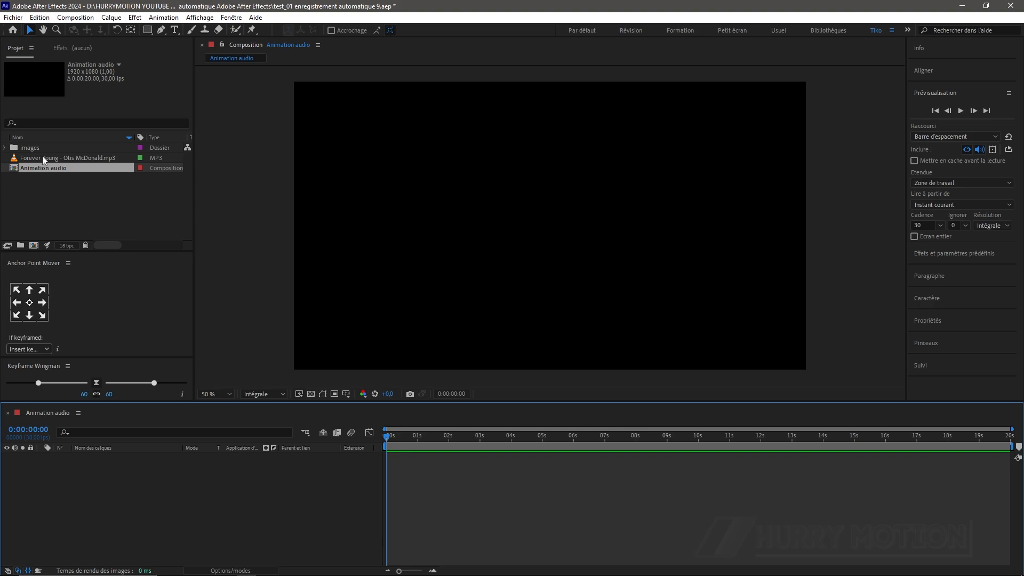
# Add Forever Young - Otis McDonald.mp3 to the Animation audio composition as a layer and preview its sound.
pyautogui.moveTo(43, 155); pyautogui.dragTo(112, 453)
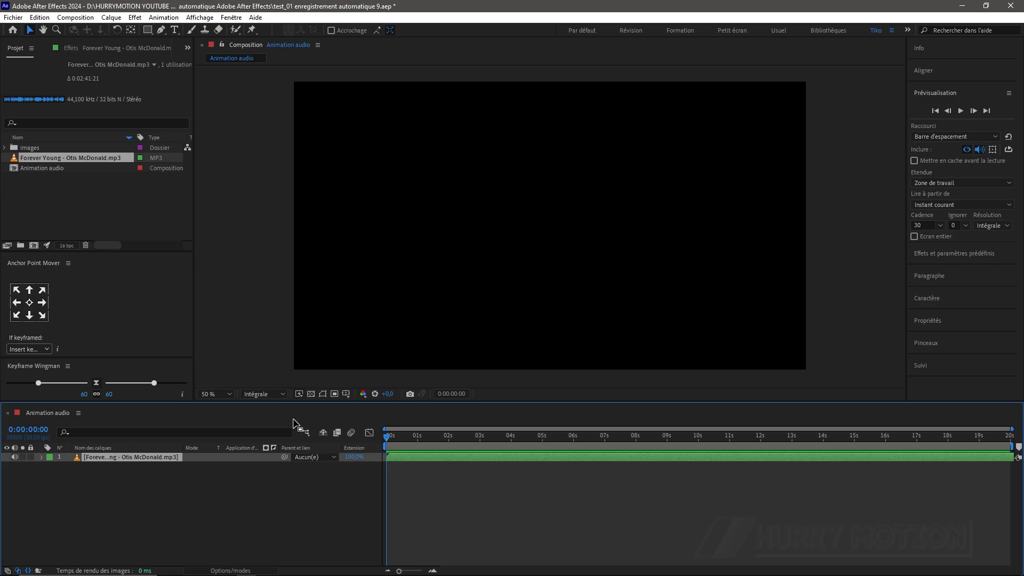
pyautogui.press('space')
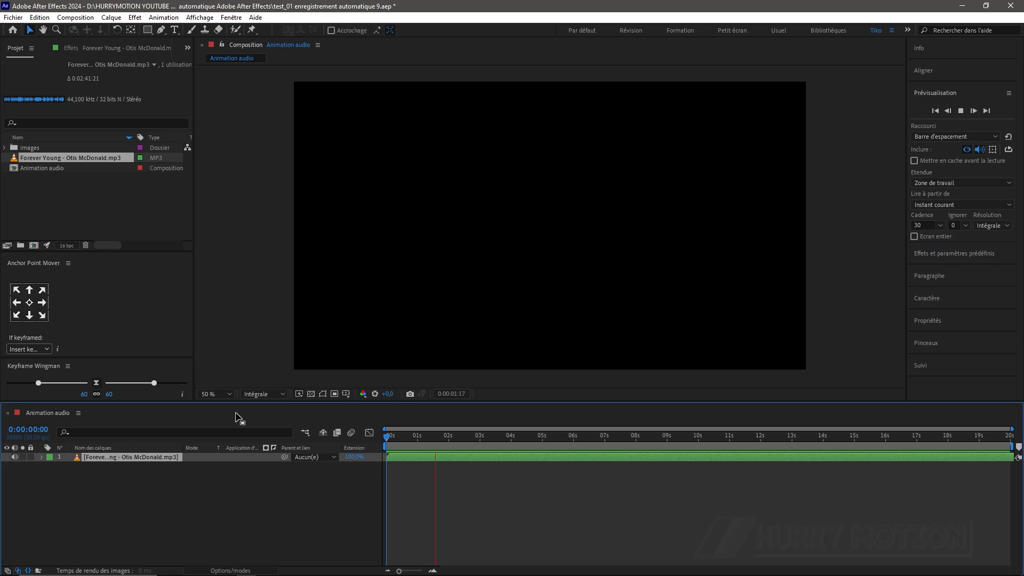
pyautogui.press('space')
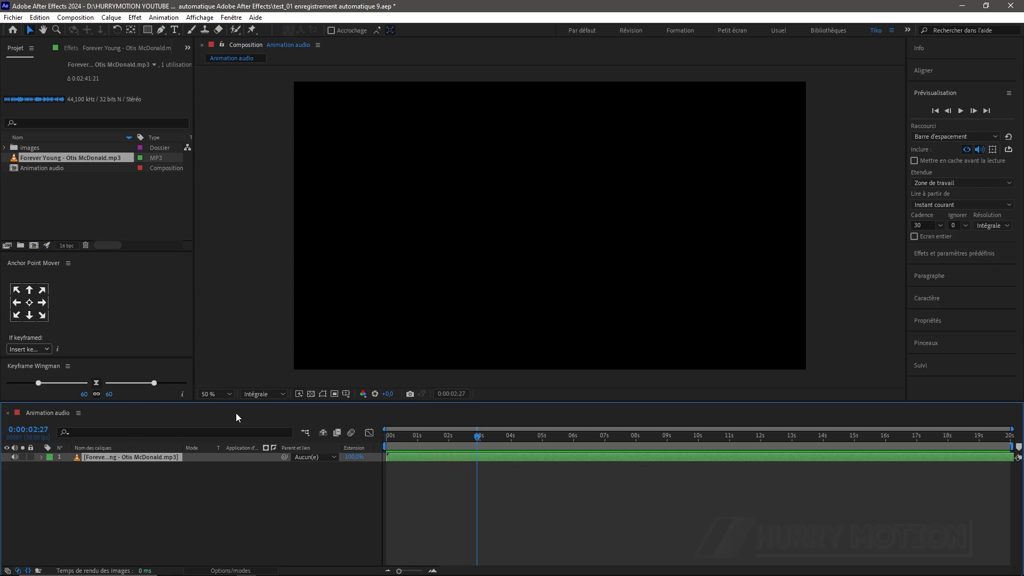
# Show the audio layer's waveform and shift the layer earlier so the music starts at 0:00:00:00, checking it by playback.
pyautogui.press('l')
pyautogui.press('l')
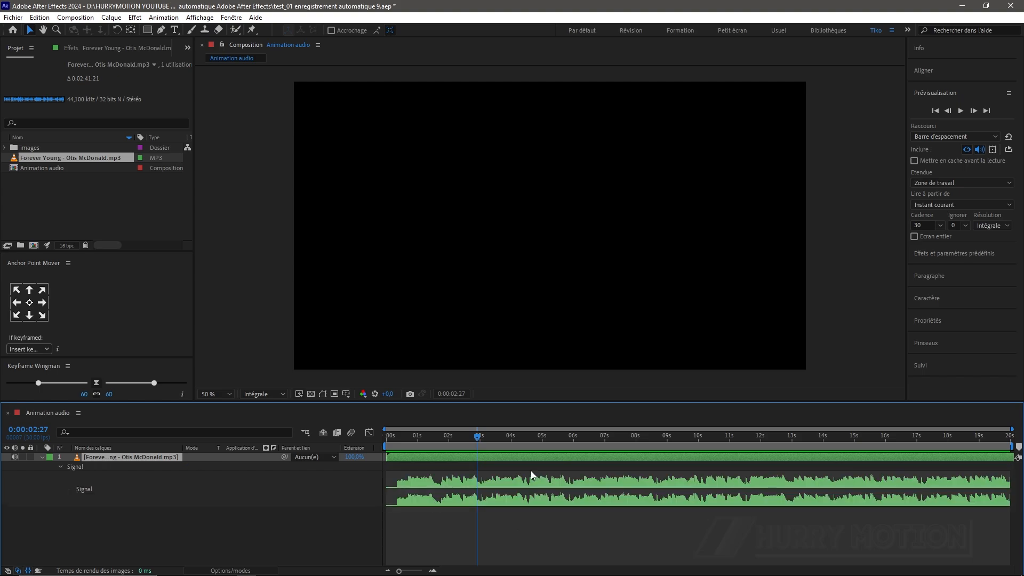
pyautogui.moveTo(477, 436); pyautogui.dragTo(397, 447)
pyautogui.moveTo(387, 457); pyautogui.dragTo(372, 436)
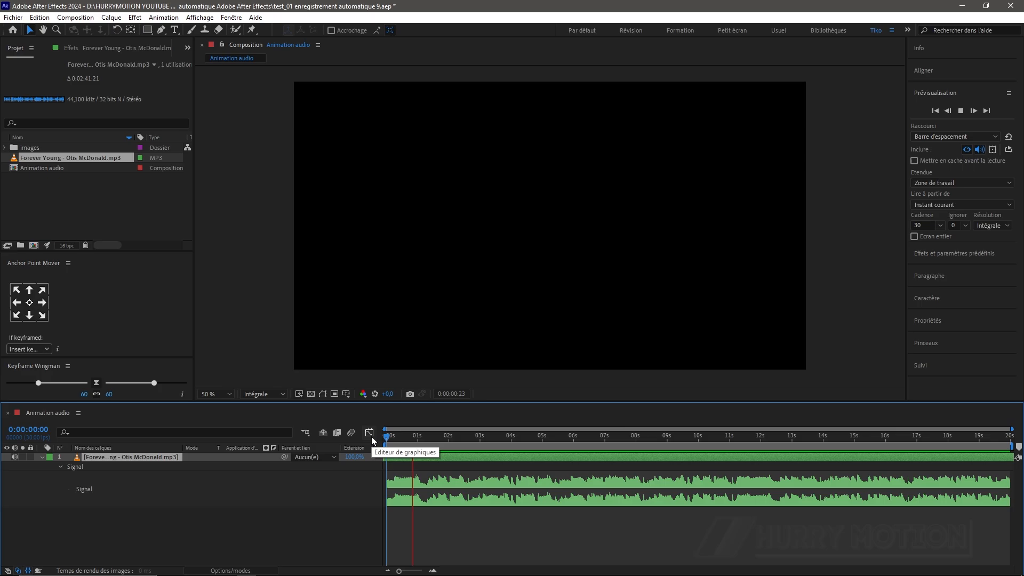
pyautogui.click(420, 437)
pyautogui.moveTo(419, 437); pyautogui.dragTo(308, 454)
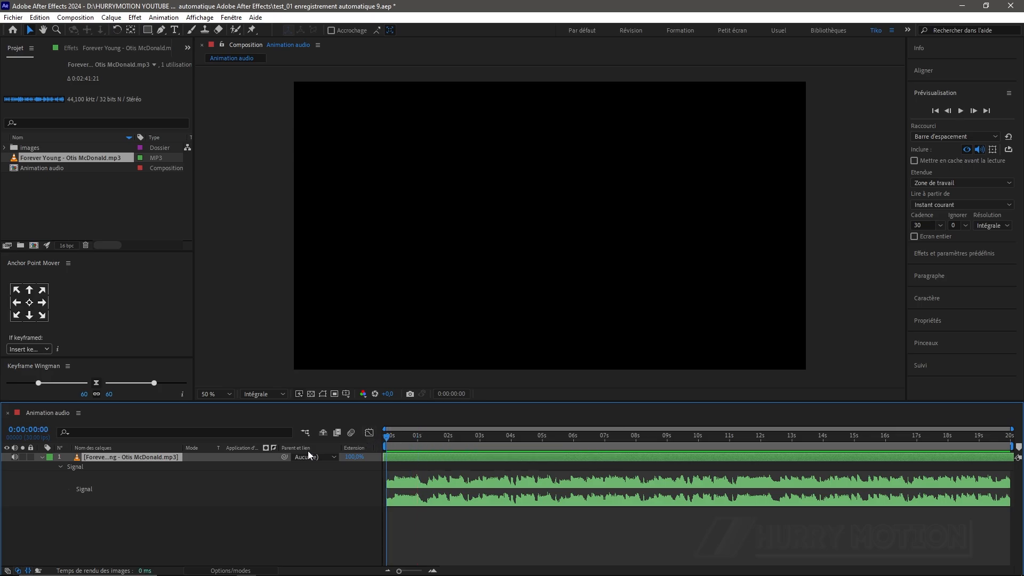
pyautogui.click(42, 458)
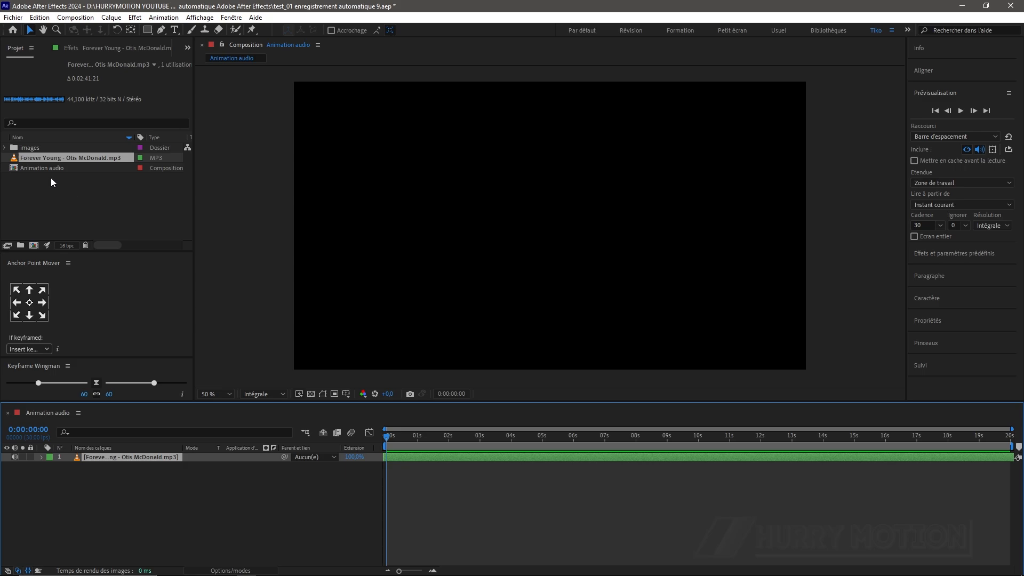
# Create a black composition-sized solid layer named BG.
pyautogui.click(136, 505)
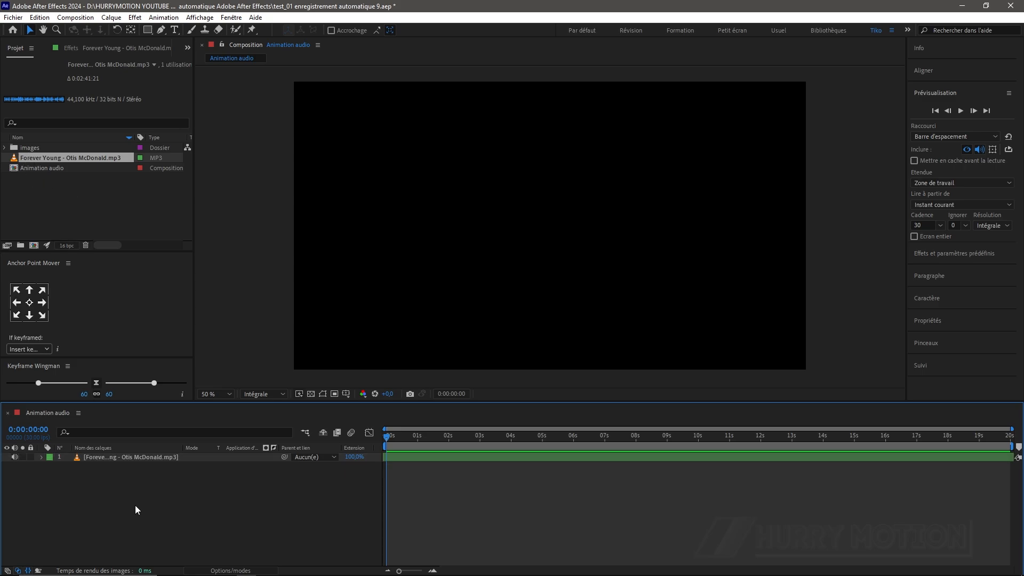
pyautogui.hotkey('ctrl', 'y')
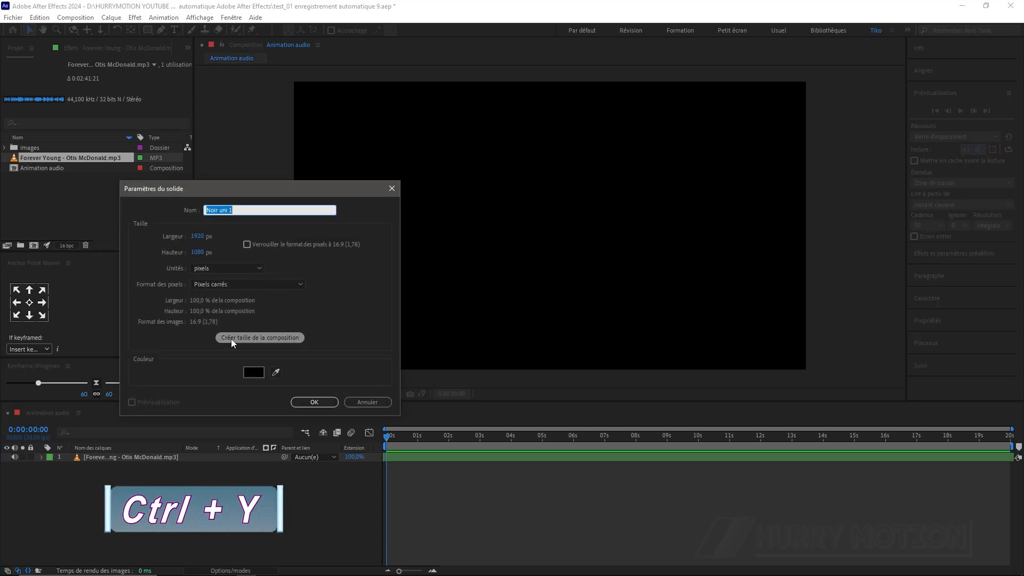
pyautogui.write('BG')
pyautogui.click(314, 402)
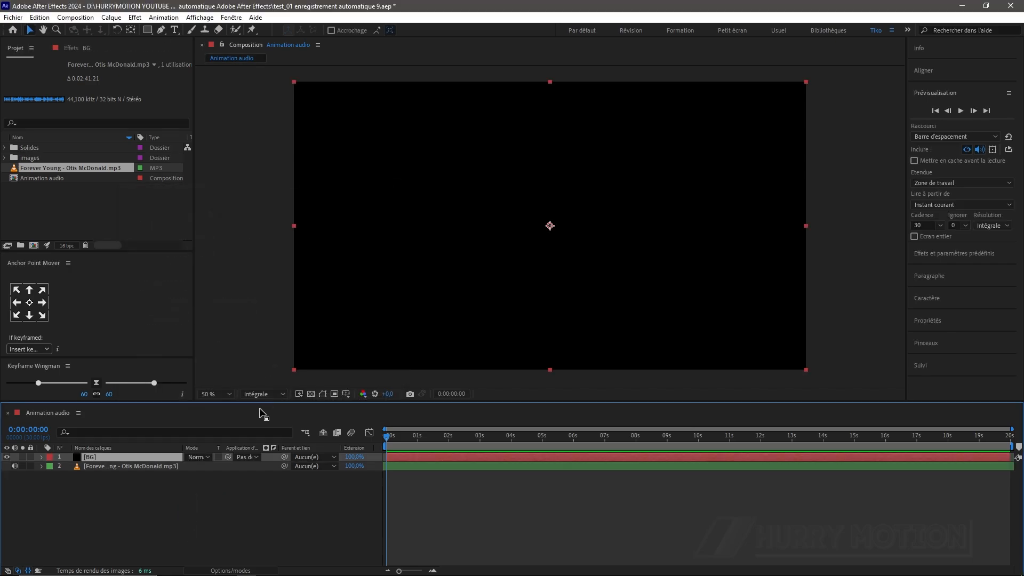
# Apply the Gamme des dégradés effect to the BG layer using the FX Console search.
pyautogui.click(70, 47)
pyautogui.hotkey('ctrl', 'space')
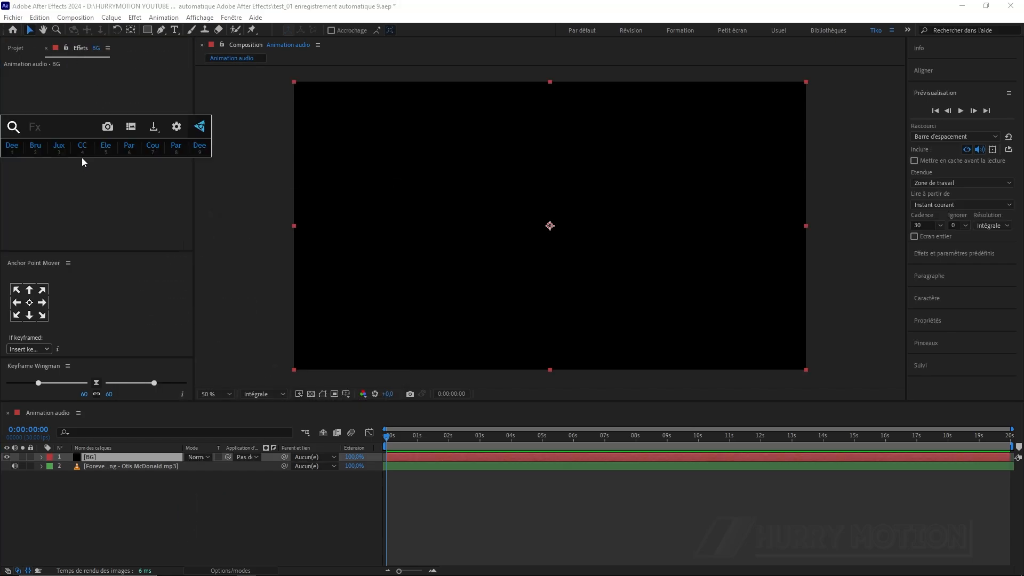
pyautogui.write('gamm')
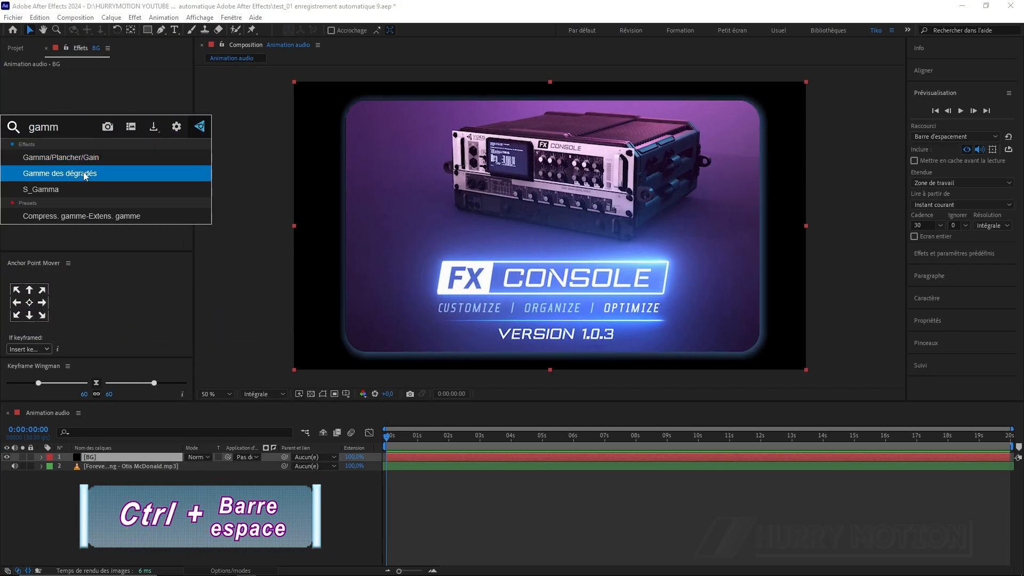
pyautogui.click(90, 173)
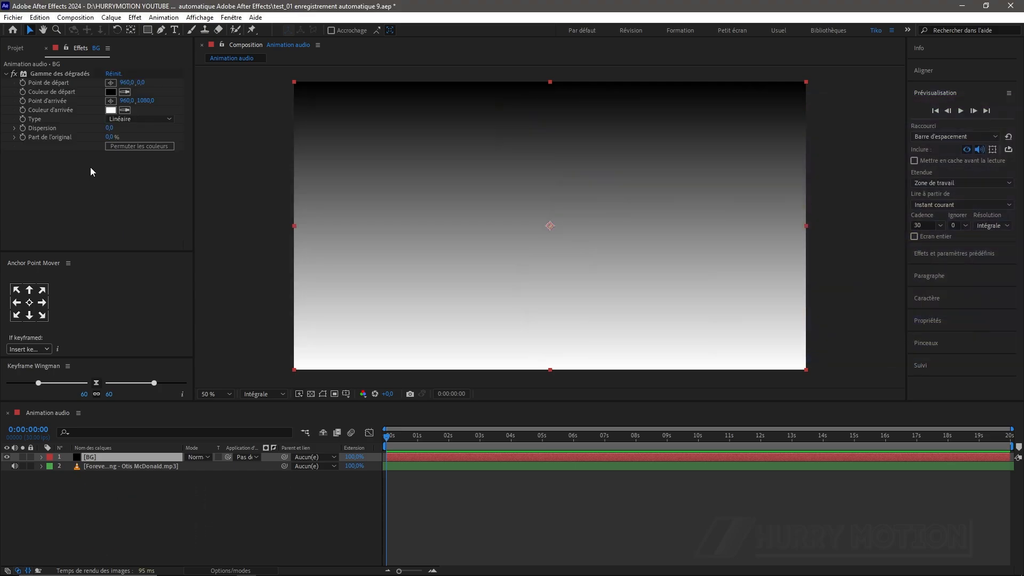
# Set the BG gradient's start colour to dark green and its end colour to a near-black shade of the same green.
pyautogui.click(113, 93)
pyautogui.moveTo(891, 397)
pyautogui.mouseDown()
pyautogui.moveTo(890, 375)
pyautogui.moveTo(875, 402)
pyautogui.moveTo(880, 418)
pyautogui.moveTo(878, 396)
pyautogui.mouseUp()
pyautogui.click(975, 297)
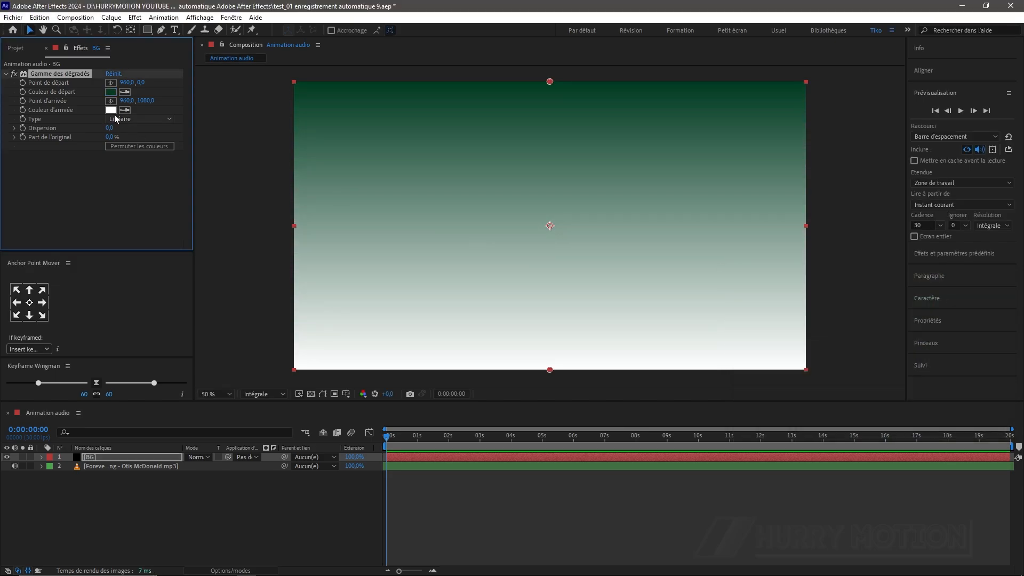
pyautogui.click(124, 110)
pyautogui.click(111, 92)
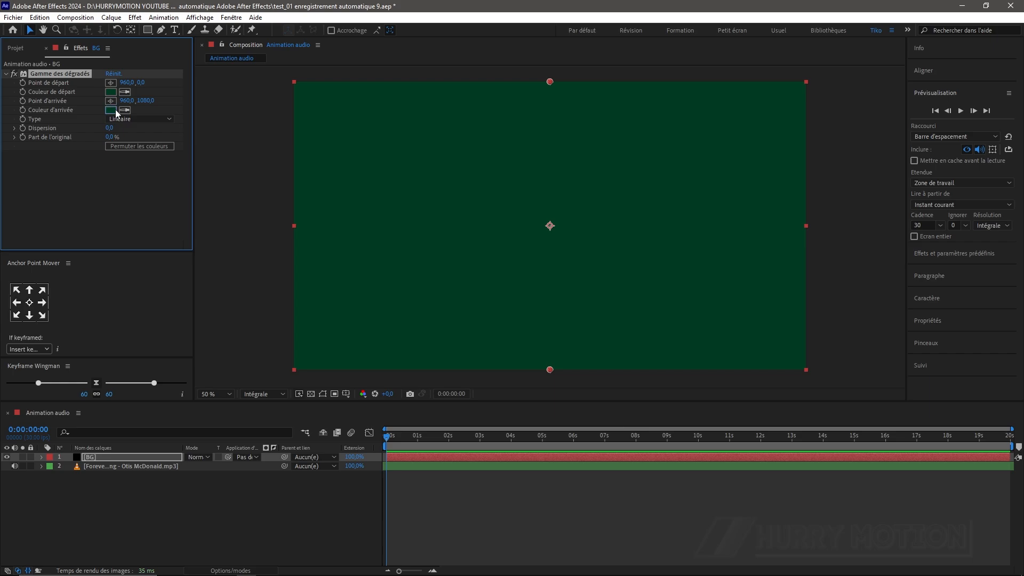
pyautogui.click(115, 110)
pyautogui.moveTo(877, 398); pyautogui.dragTo(871, 423)
pyautogui.click(975, 297)
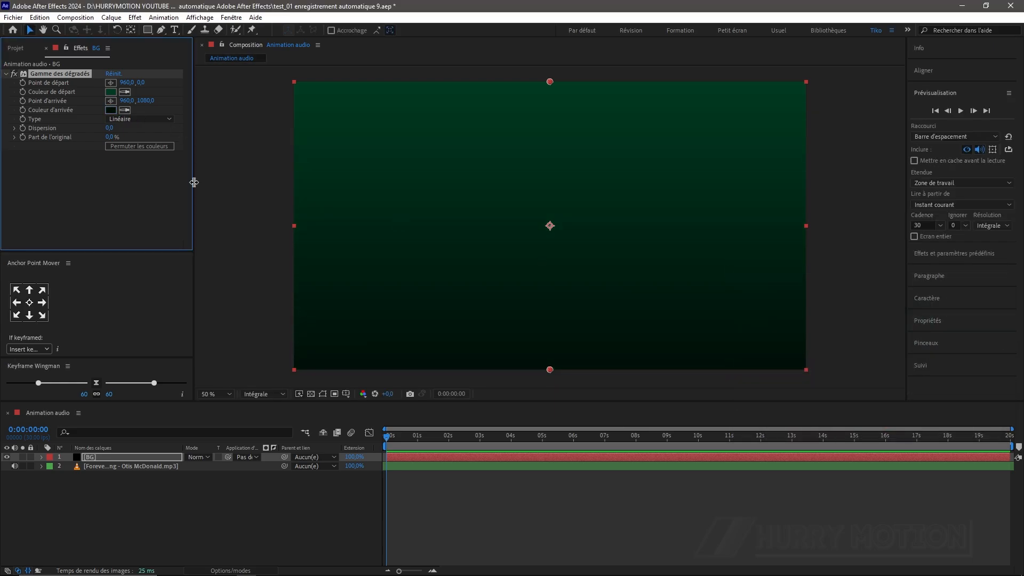
# Change the BG gradient type to Radial and set its Dispersion to 500.
pyautogui.click(141, 119)
pyautogui.click(139, 142)
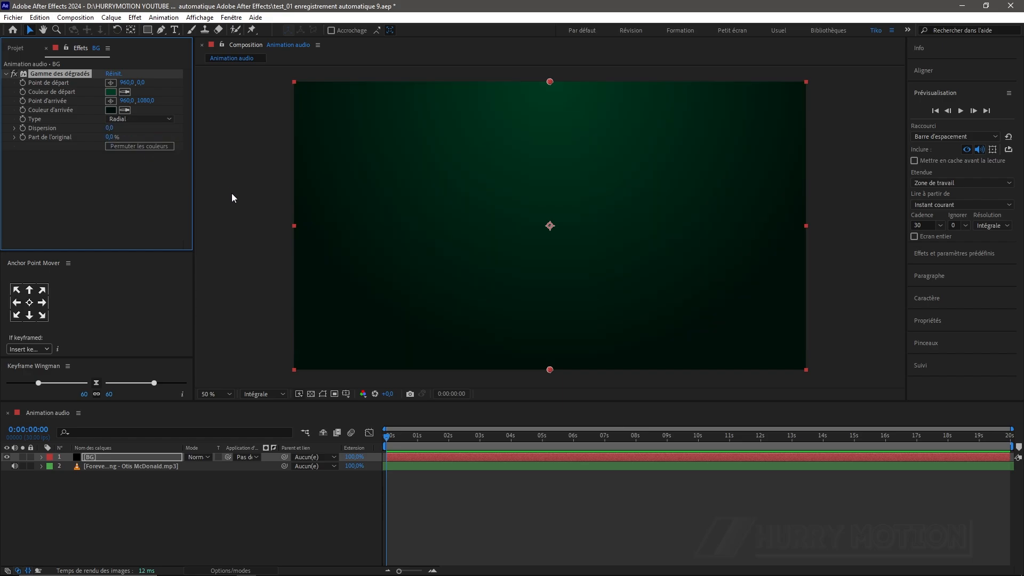
pyautogui.moveTo(109, 128); pyautogui.dragTo(177, 172)
pyautogui.click(115, 128)
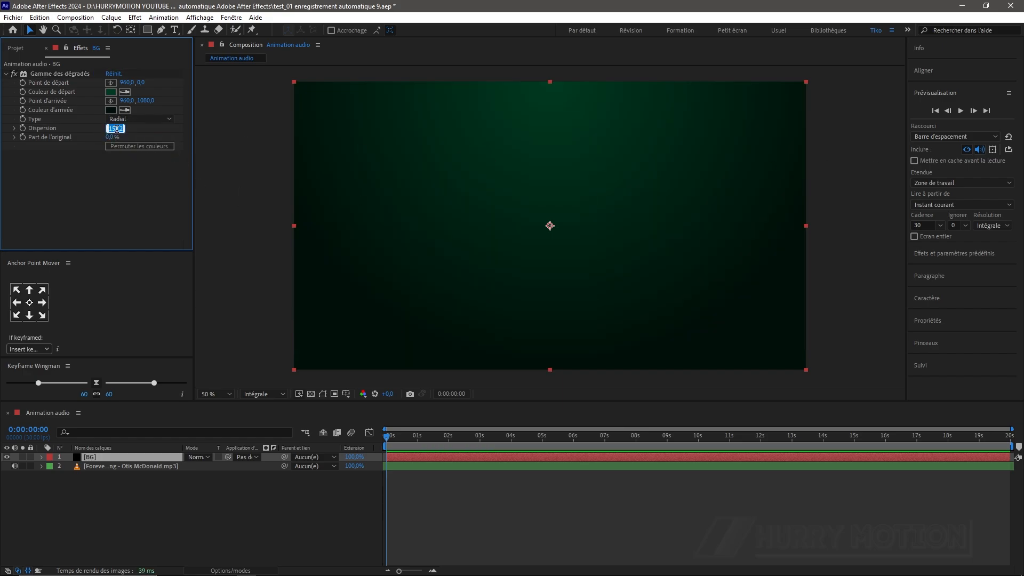
pyautogui.write('500')
pyautogui.press('Return')
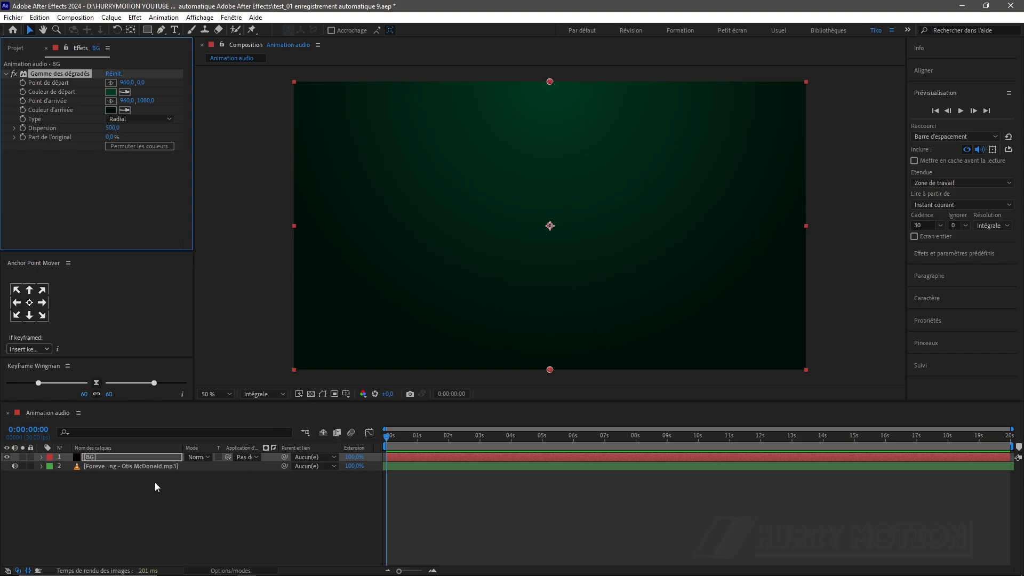
# Precompose the music and BG layers as BG Musique, transferring all attributes into the new composition, and preview the result.
pyautogui.keyDown('ctrl'); pyautogui.click(124, 467); pyautogui.keyUp('ctrl')
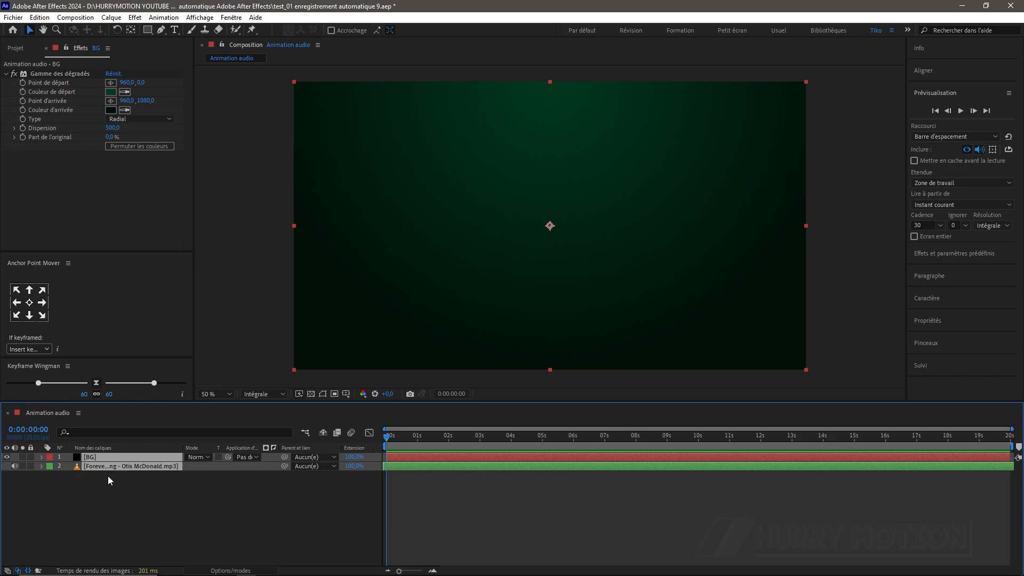
pyautogui.moveTo(112, 466); pyautogui.dragTo(114, 459)
pyautogui.hotkey('ctrl', 'shift', 'c')
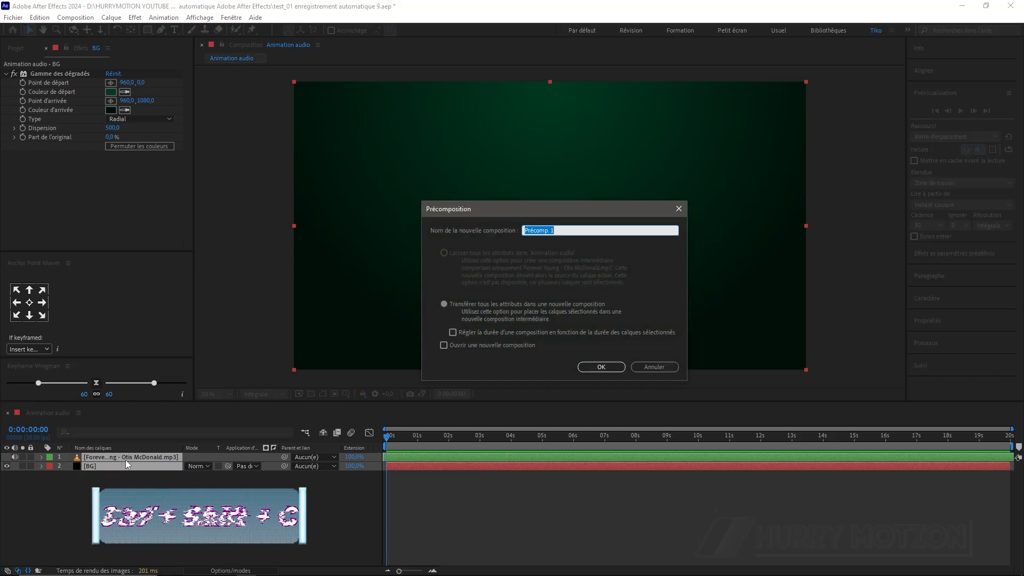
pyautogui.click(445, 305)
pyautogui.click(565, 229)
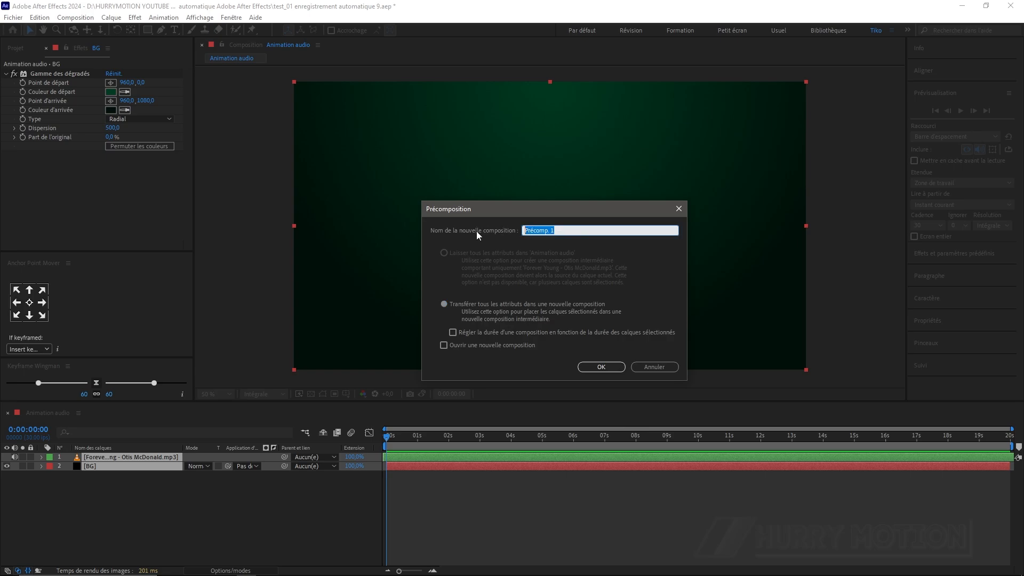
pyautogui.write('BG Musique')
pyautogui.click(608, 367)
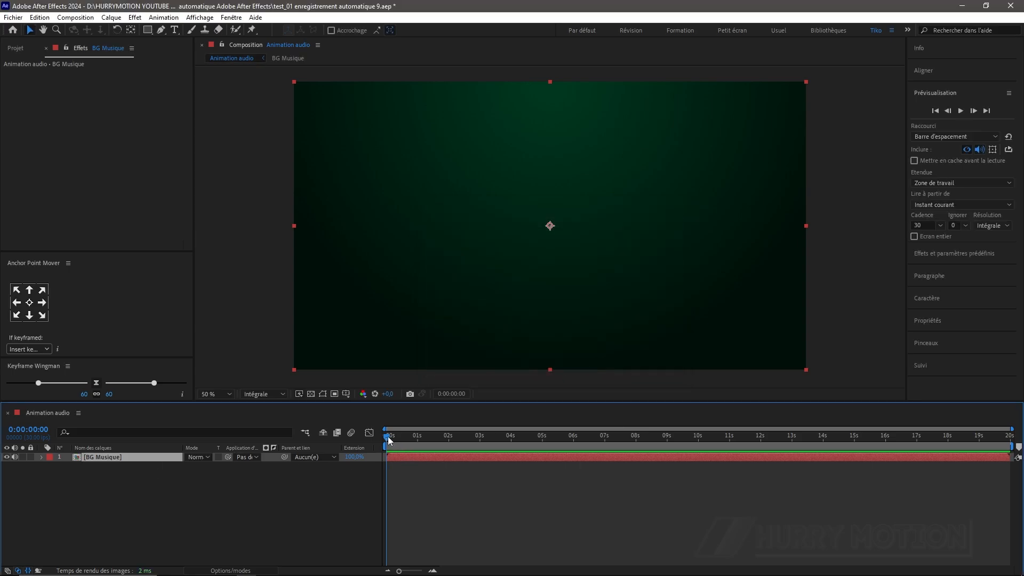
pyautogui.press('space')
pyautogui.press('space')
# Create a black composition-sized solid named Spectre above the BG Musique layer.
pyautogui.click(91, 160)
pyautogui.click(106, 459)
pyautogui.hotkey('ctrl', 'y')
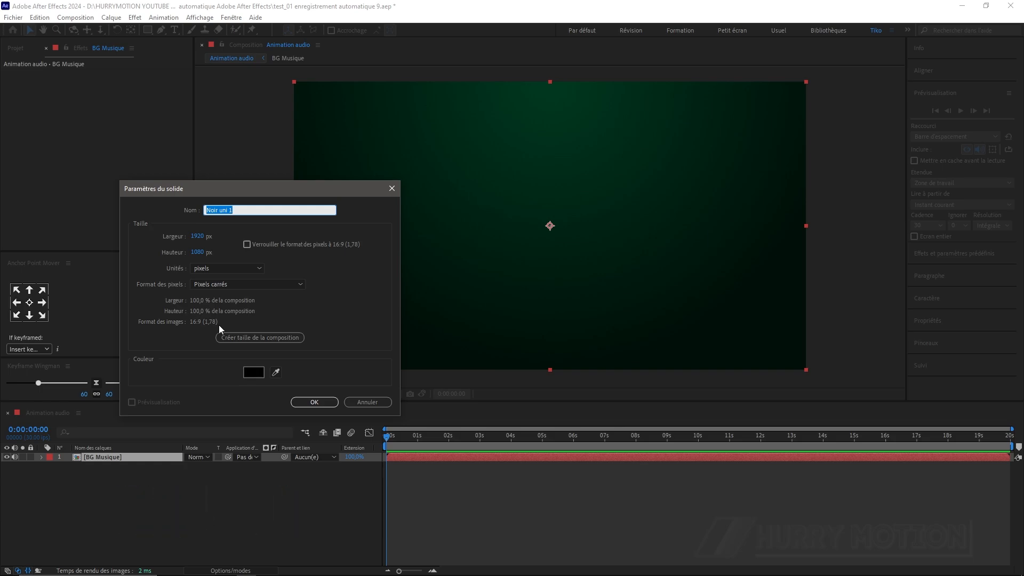
pyautogui.write('Spectre')
pyautogui.click(314, 403)
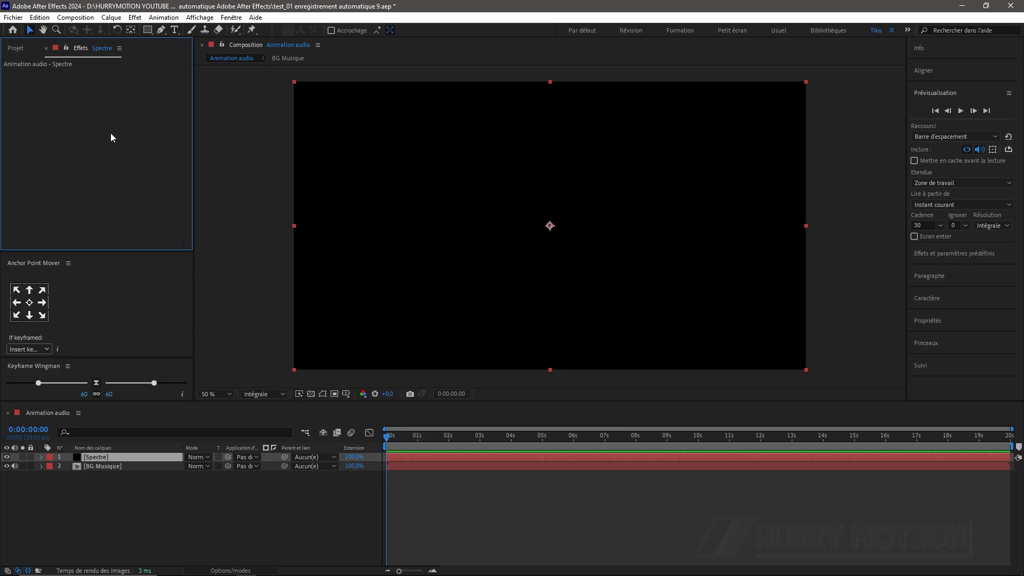
# Apply the Spectre audio effect to the Spectre solid and preview the animation.
pyautogui.hotkey('ctrl', 'space')
pyautogui.write('spectrte')
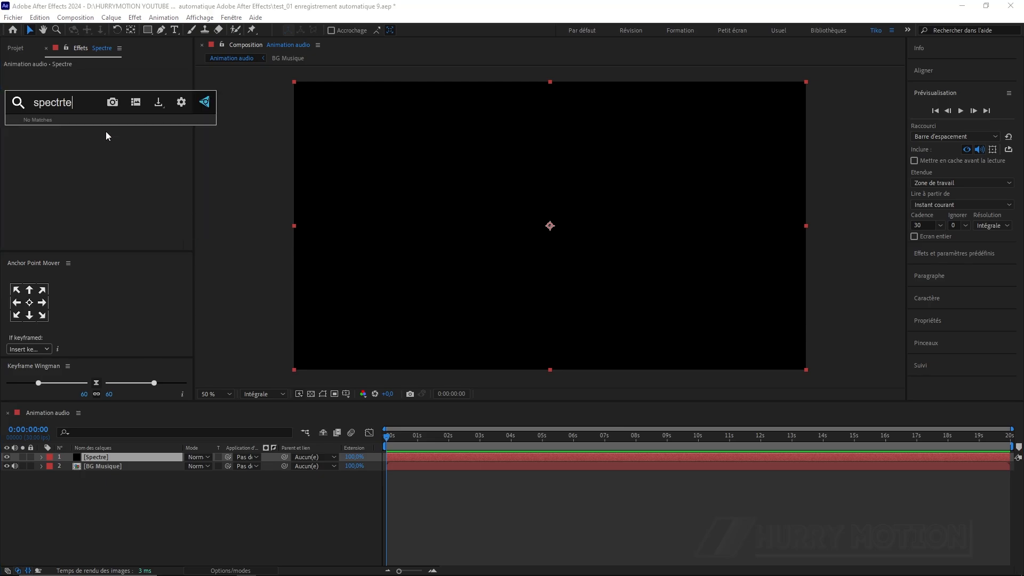
pyautogui.press('BackSpace')
pyautogui.press('BackSpace')
pyautogui.press('Return')
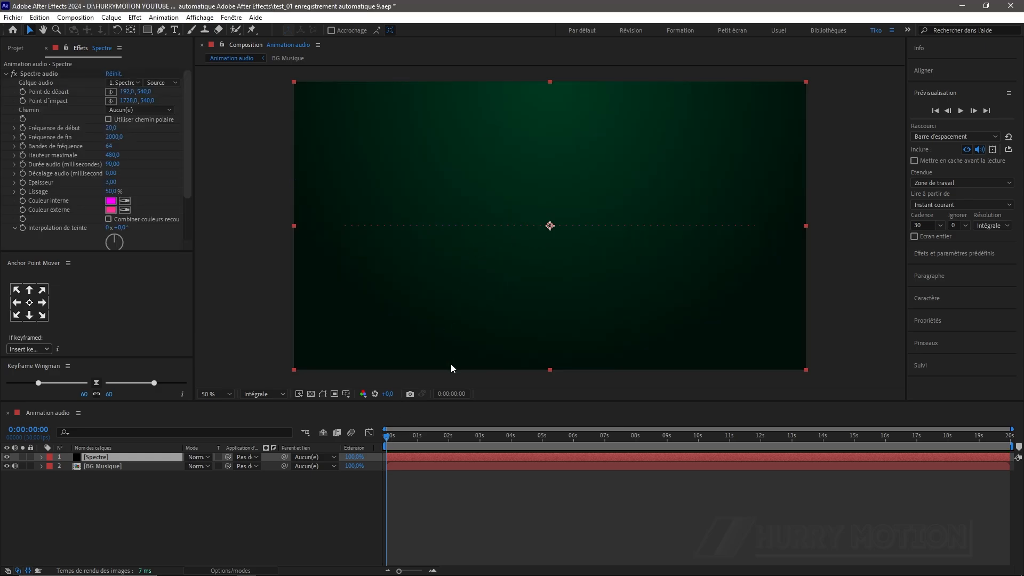
pyautogui.press('space')
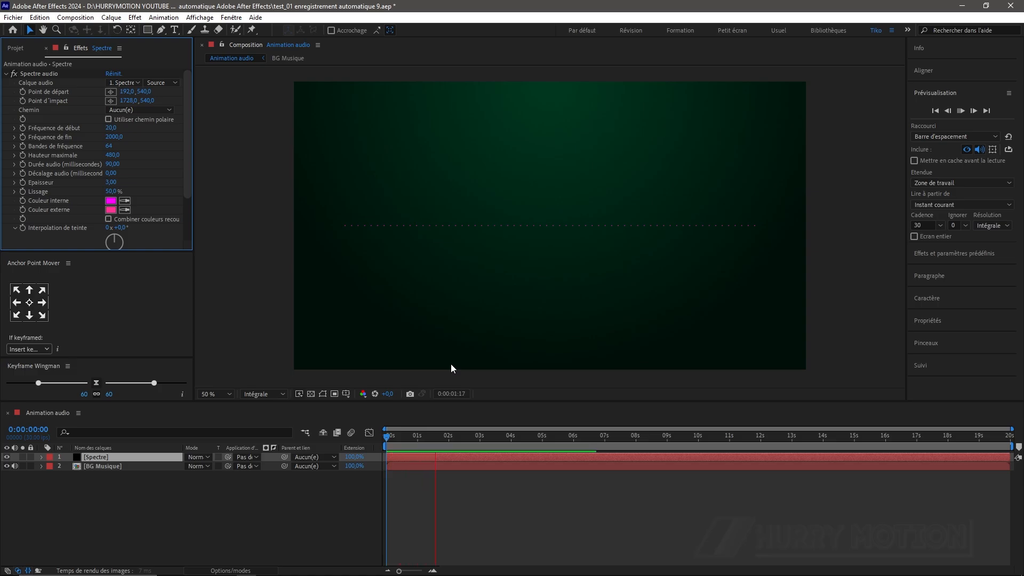
pyautogui.press('space')
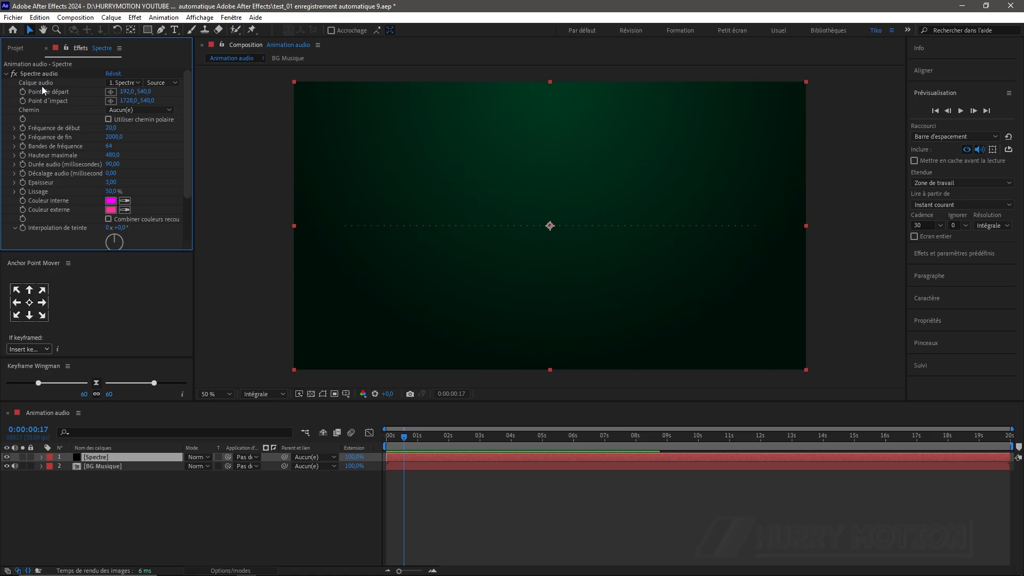
# Set the Spectre audio effect's audio layer to BG Musique and preview the spectrum's reaction to the music.
pyautogui.click(129, 84)
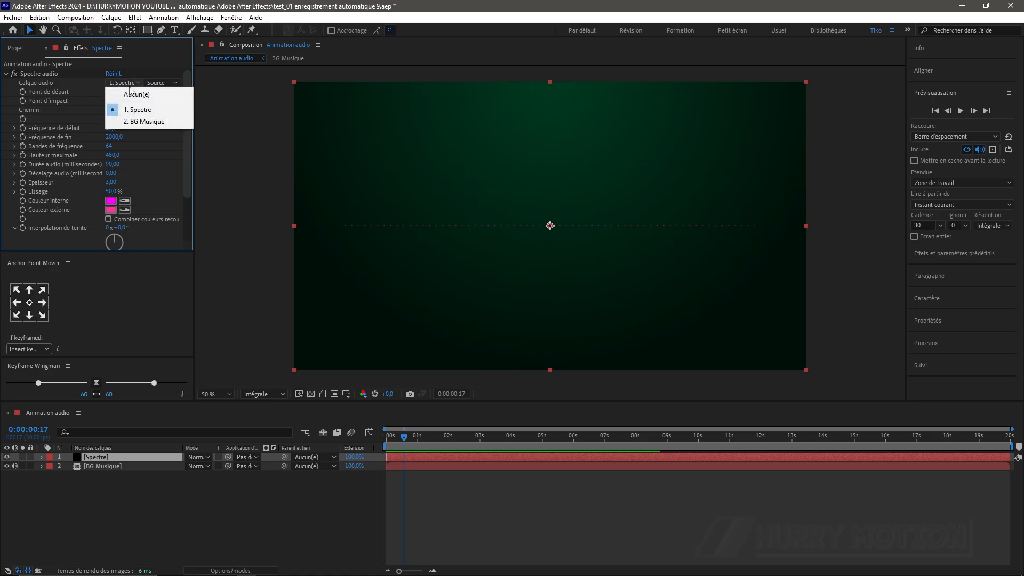
pyautogui.click(145, 121)
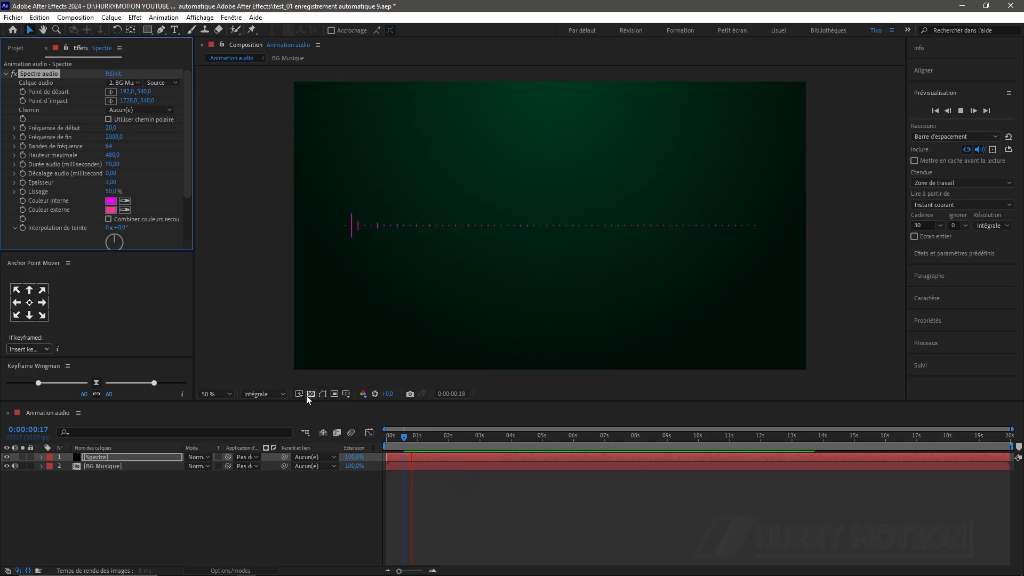
pyautogui.press('space')
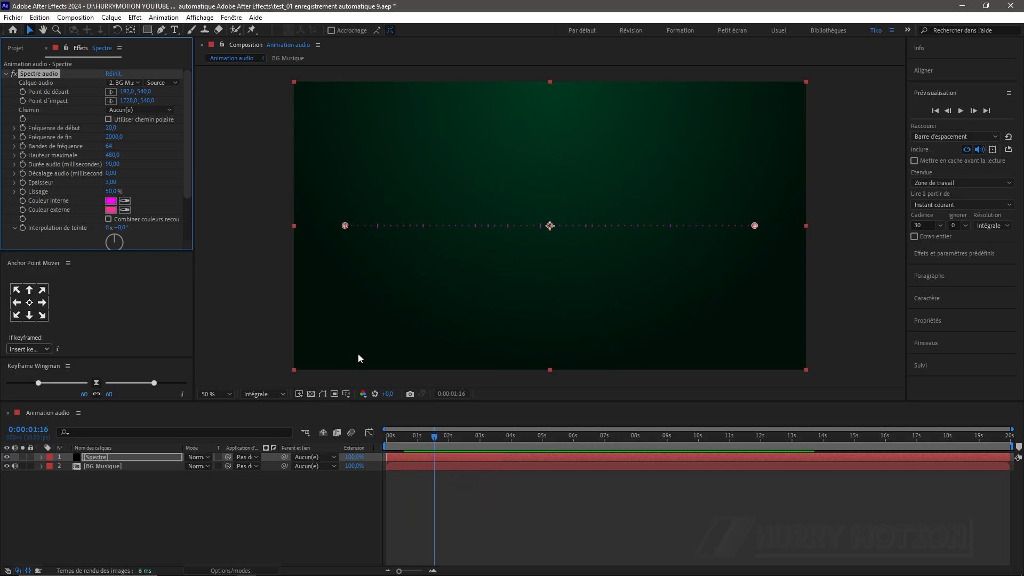
# At 0:00:01:24, set the Spectre audio effect's start point to 243, 540 and its end point to 1620, 540.
pyautogui.click(445, 436)
pyautogui.moveTo(446, 438); pyautogui.dragTo(444, 437)
pyautogui.scroll(2, 400, 311)
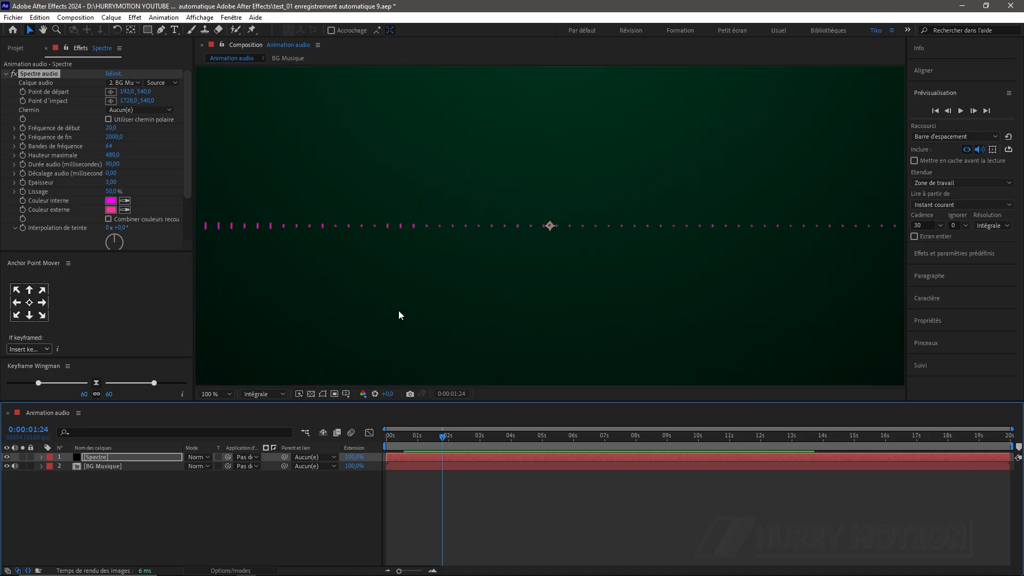
pyautogui.moveTo(464, 298); pyautogui.dragTo(557, 292)
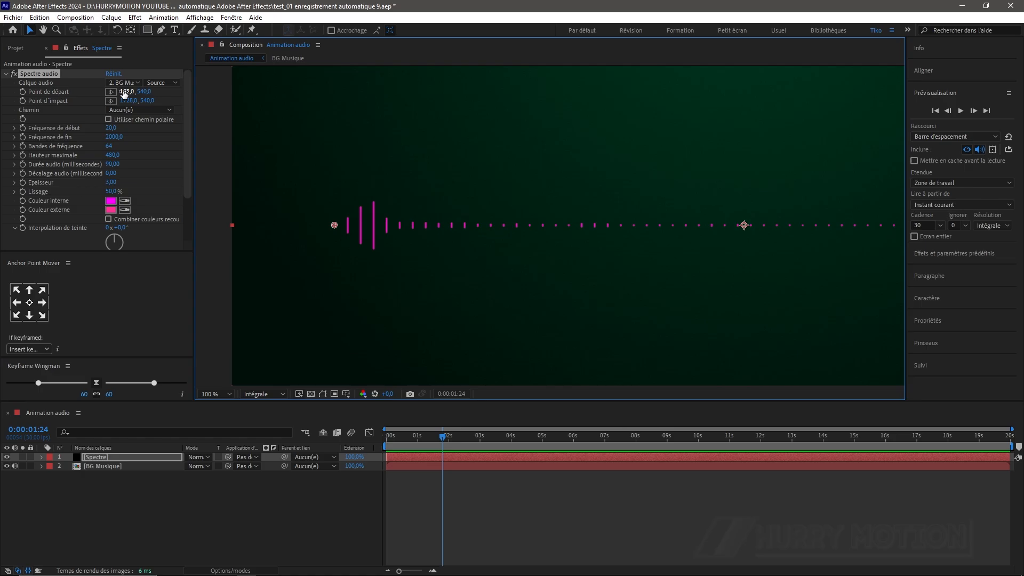
pyautogui.moveTo(124, 93); pyautogui.dragTo(342, 127)
pyautogui.scroll(-1, 593, 225)
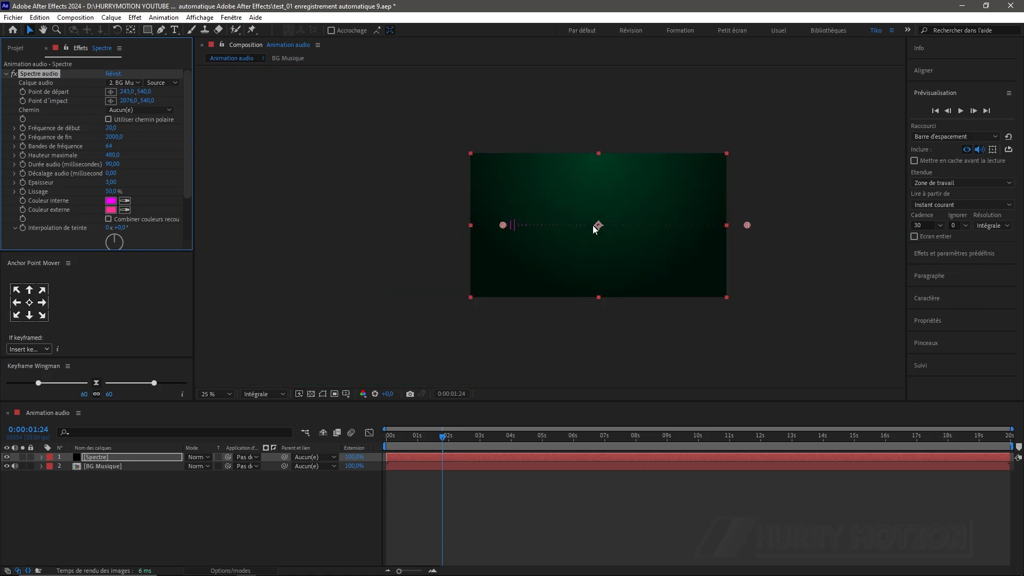
pyautogui.scroll(1, 592, 225)
pyautogui.scroll(-1, 593, 225)
pyautogui.moveTo(132, 103); pyautogui.dragTo(86, 103)
pyautogui.scroll(1, 600, 261)
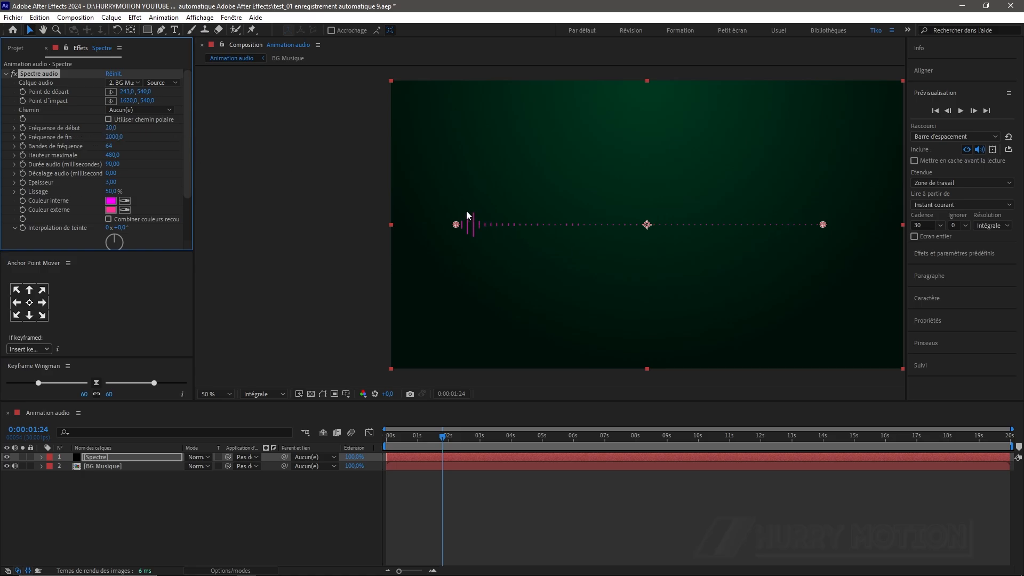
# Try start frequencies of 650 and 4903 while previewing the spectrum, and restore the start frequency to 20.
pyautogui.moveTo(112, 128); pyautogui.dragTo(131, 138)
pyautogui.press('space')
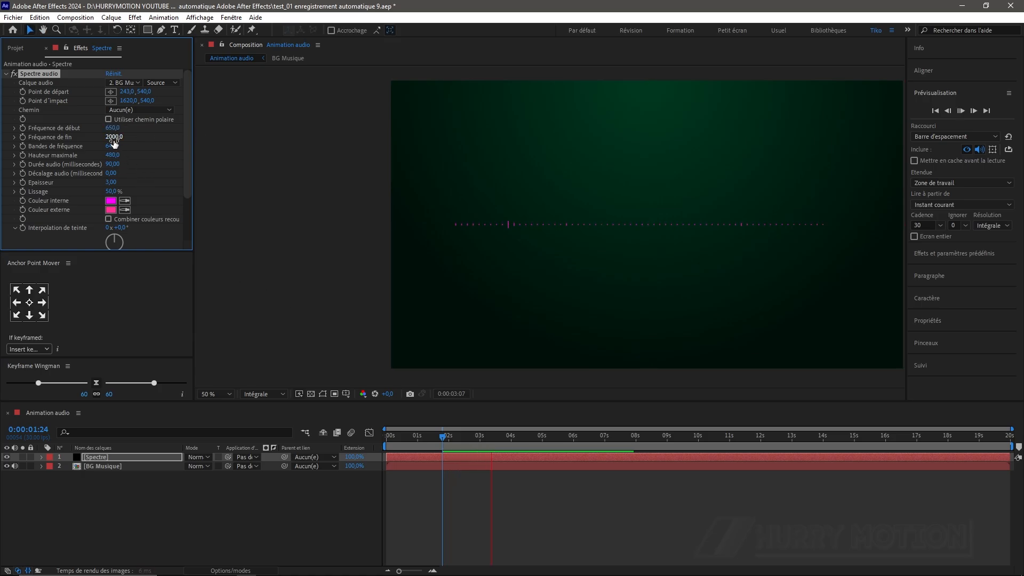
pyautogui.moveTo(112, 131); pyautogui.dragTo(76, 133)
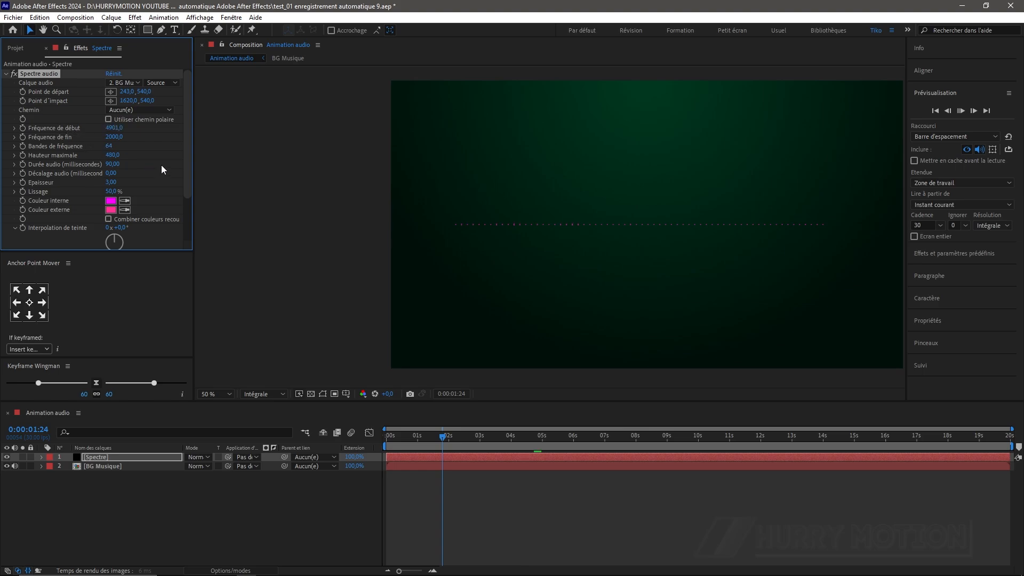
pyautogui.click(114, 127)
pyautogui.write('20')
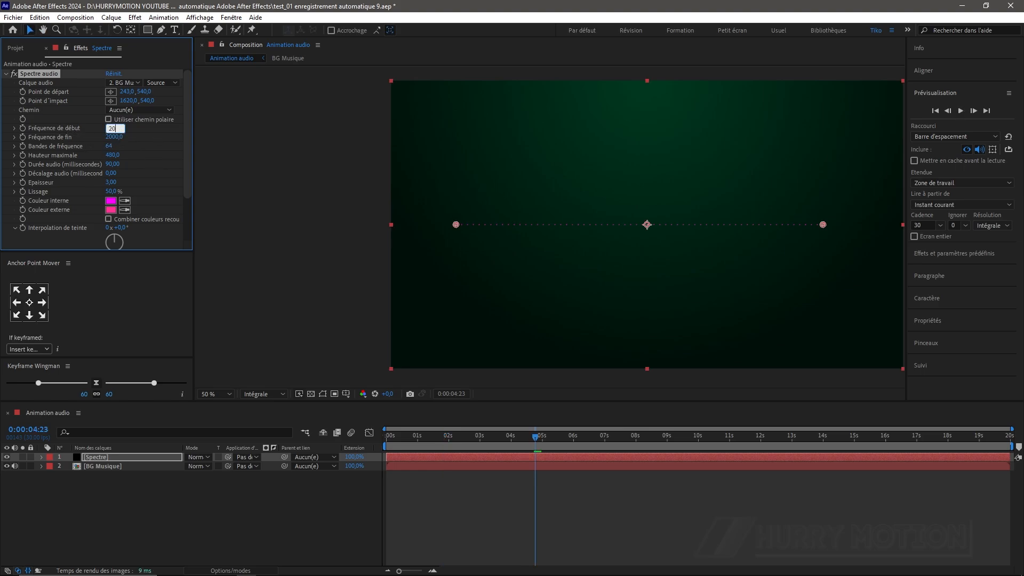
pyautogui.press('Return')
# Try other start and end frequencies, including an end frequency of 800, and restore them to 20 and 2000.
pyautogui.moveTo(114, 129); pyautogui.dragTo(109, 130)
pyautogui.moveTo(113, 137); pyautogui.dragTo(83, 138)
pyautogui.click(112, 137)
pyautogui.write('800')
pyautogui.press('Return')
pyautogui.click(110, 128)
pyautogui.write('20')
pyautogui.press('Return')
pyautogui.click(112, 137)
pyautogui.write('2000')
pyautogui.press('Return')
# Set the Spectre audio effect's number of frequency bands to 200.
pyautogui.press('.')
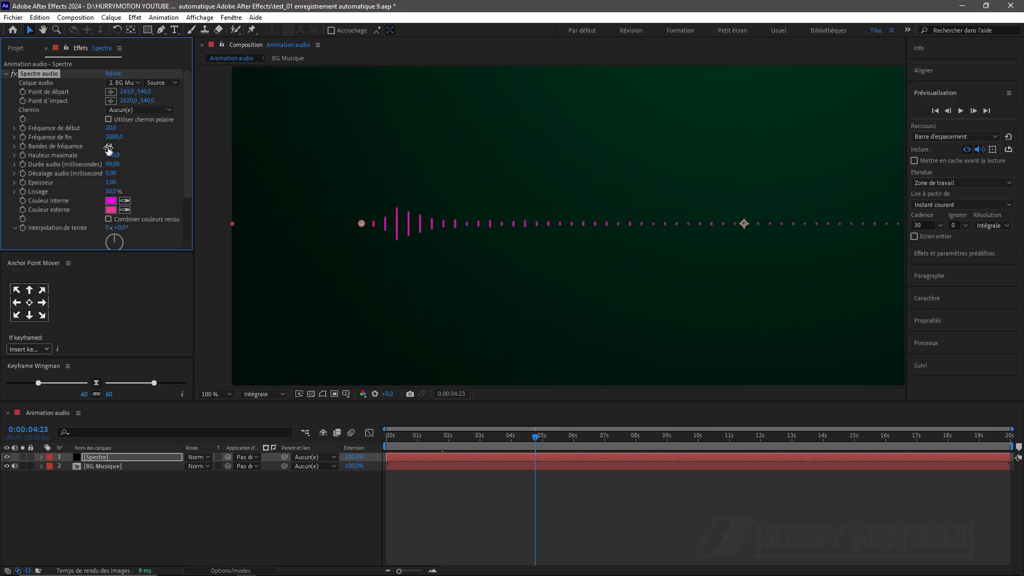
pyautogui.moveTo(110, 146); pyautogui.dragTo(129, 150)
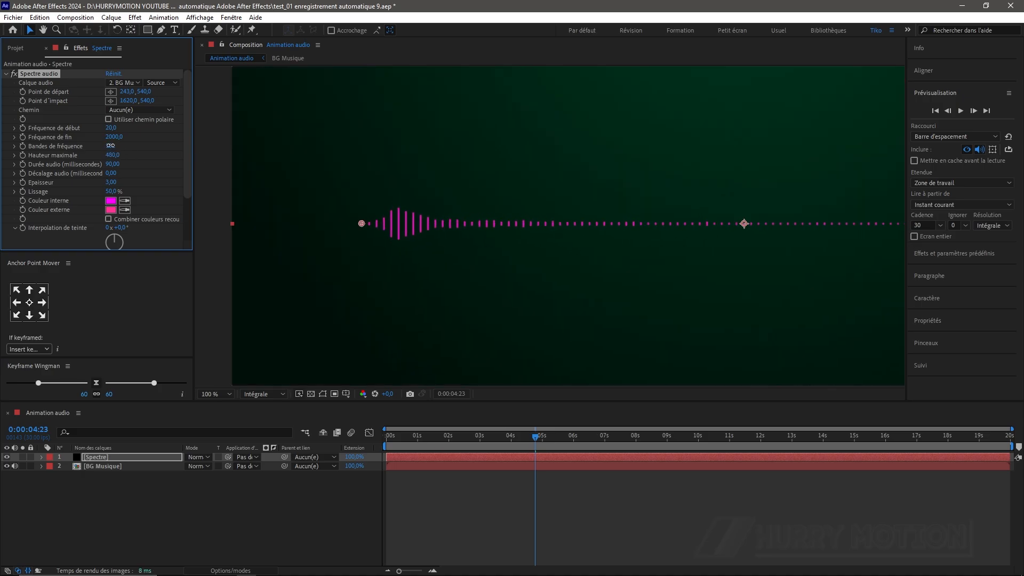
pyautogui.click(112, 147)
pyautogui.write('200')
pyautogui.press('Return')
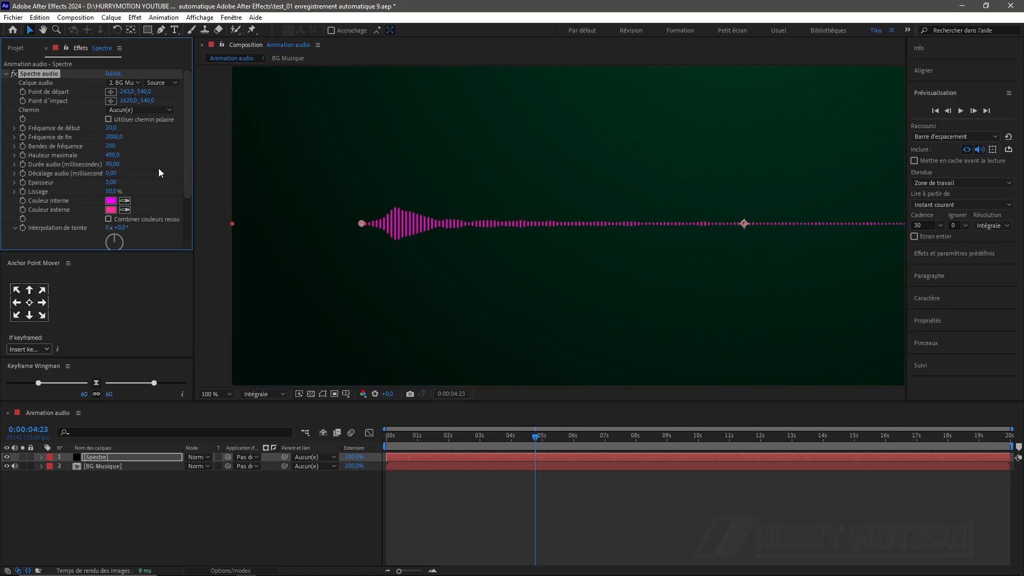
# Set the spectrum's maximum height to 800.
pyautogui.moveTo(116, 157); pyautogui.dragTo(137, 165)
pyautogui.click(115, 155)
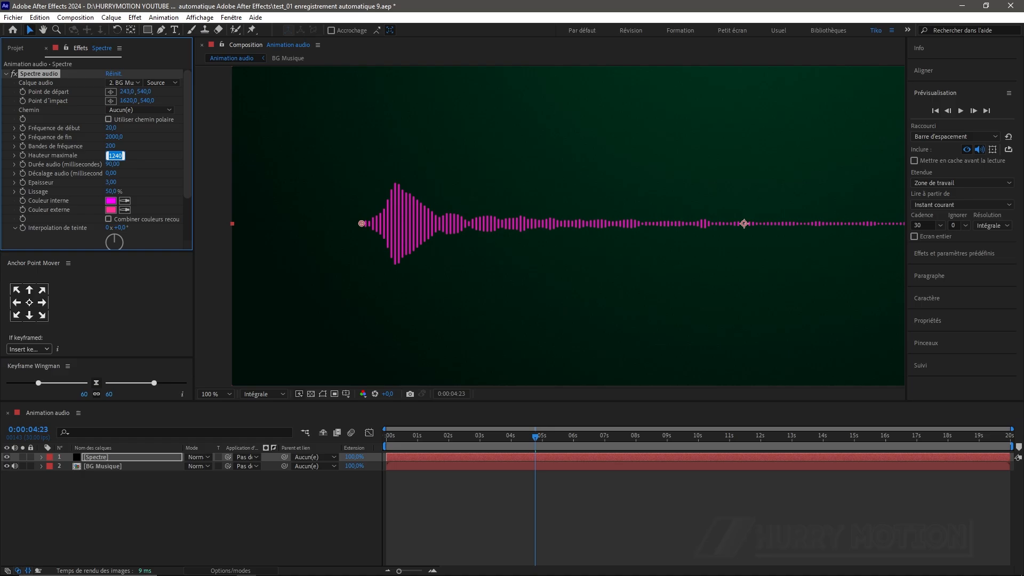
pyautogui.write('800')
pyautogui.press('Return')
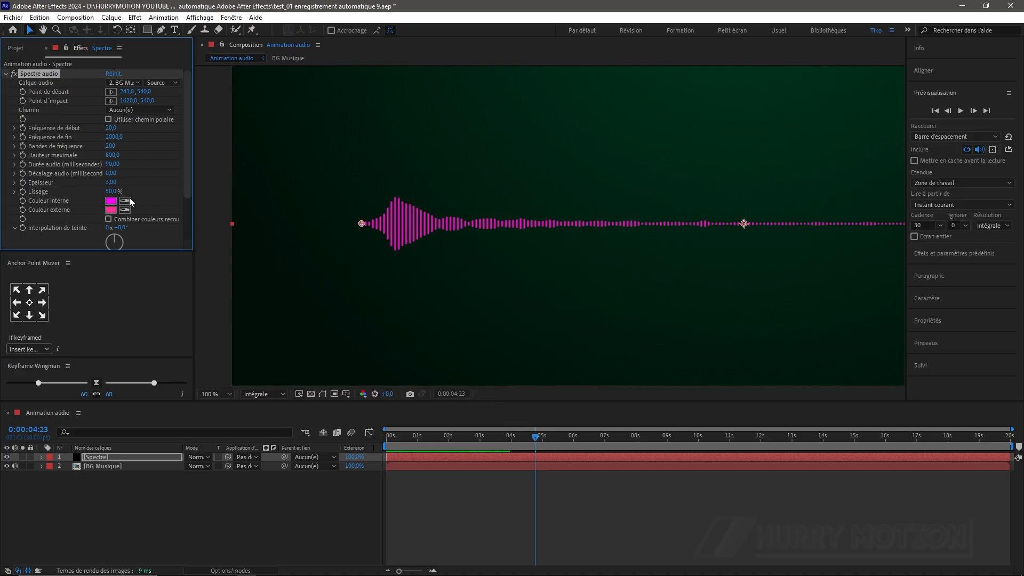
# Try an audio duration of 130 milliseconds for the spectrum, and restore it to 90.
pyautogui.moveTo(107, 164); pyautogui.dragTo(113, 166)
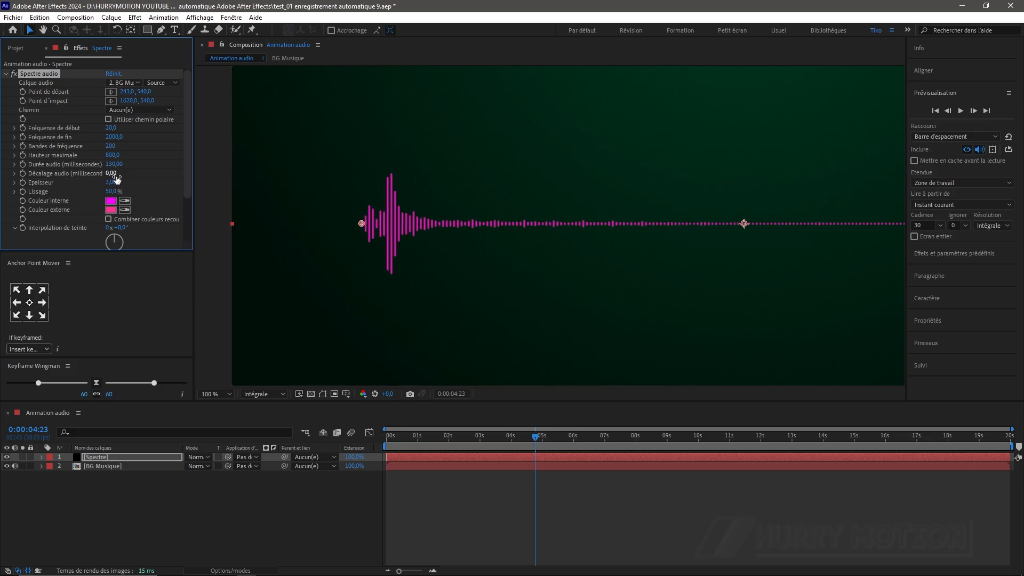
pyautogui.click(114, 164)
pyautogui.write('90')
pyautogui.press('Return')
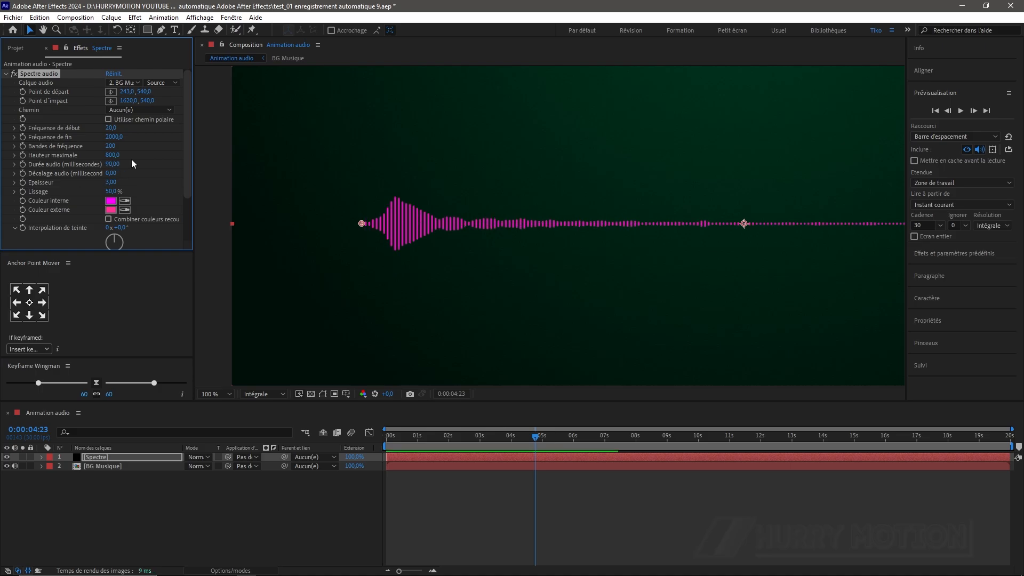
# Test different thickness and softness values on the spectrum, leaving the thickness at 3 and the softness at 0 %.
pyautogui.moveTo(110, 182)
pyautogui.mouseDown()
pyautogui.moveTo(298, 201)
pyautogui.moveTo(120, 198)
pyautogui.mouseUp()
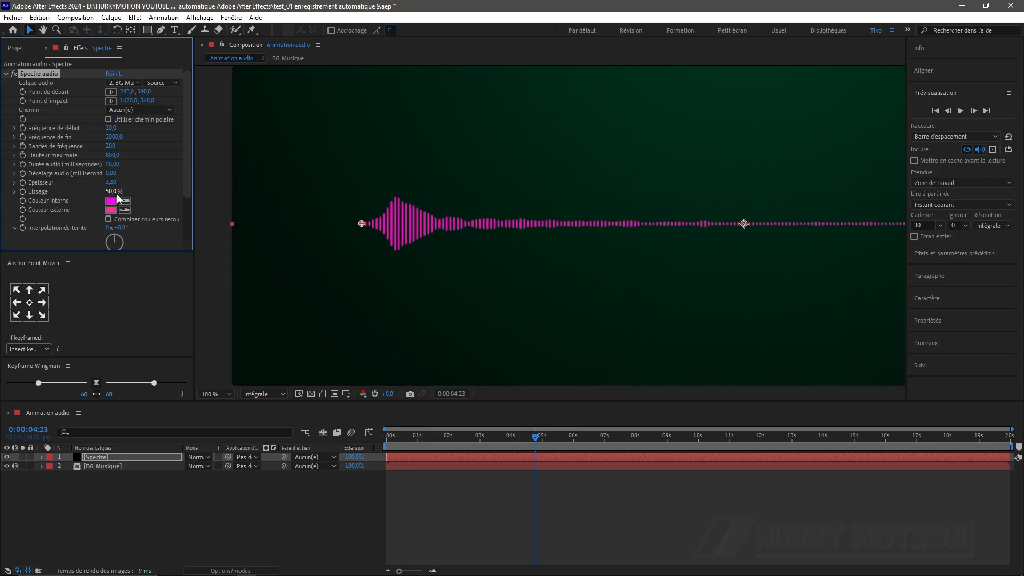
pyautogui.press('.')
pyautogui.moveTo(109, 195); pyautogui.dragTo(35, 196)
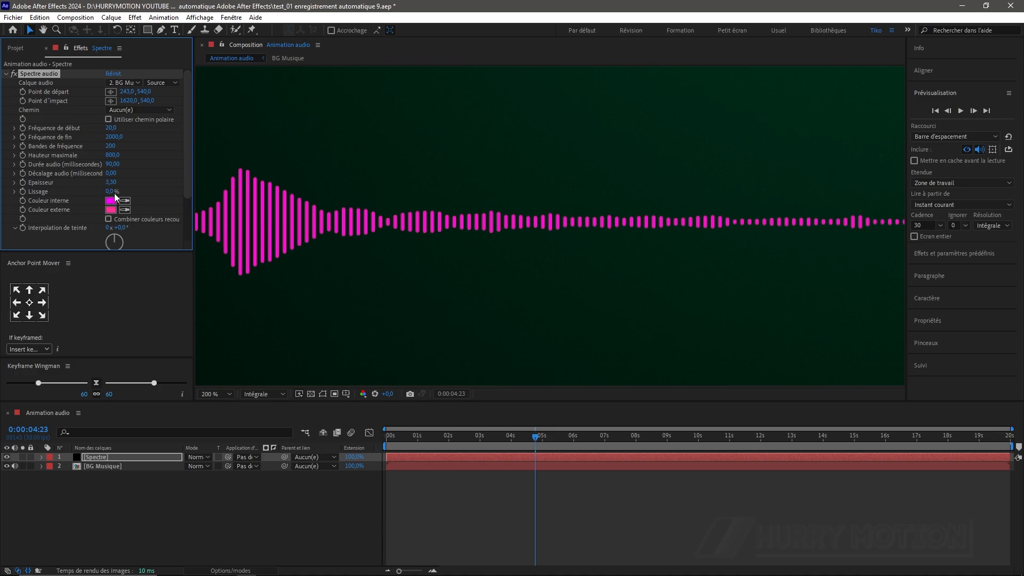
pyautogui.moveTo(111, 191); pyautogui.dragTo(391, 214)
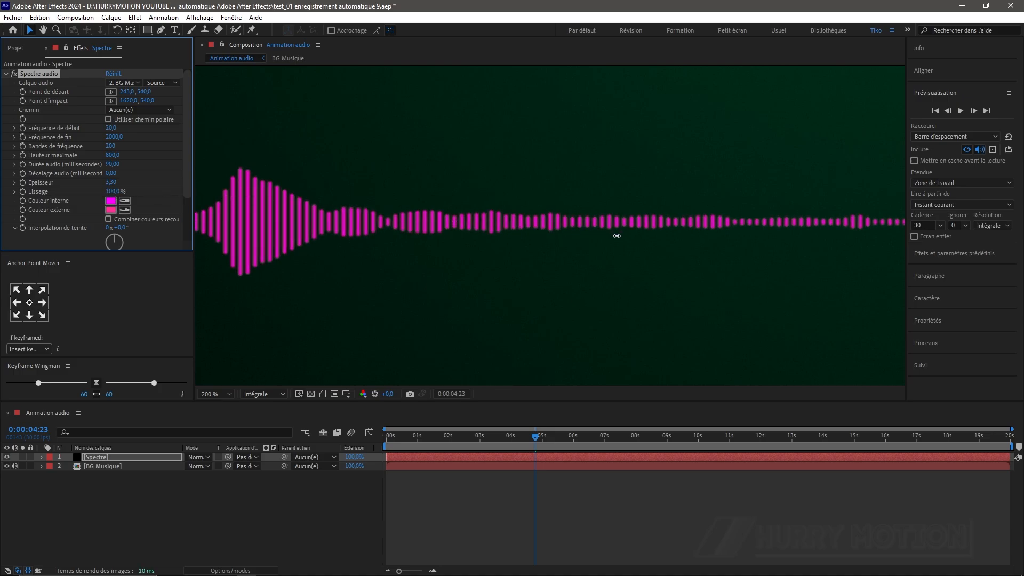
pyautogui.moveTo(617, 236); pyautogui.dragTo(78, 193)
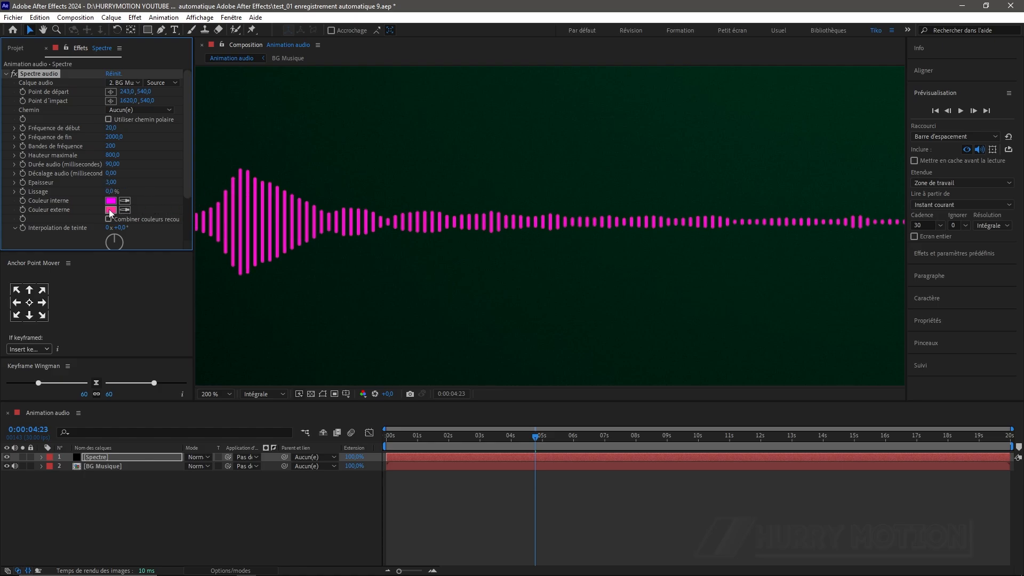
# Change the spectrum's inner color to a medium green.
pyautogui.scroll(3, 260, 219)
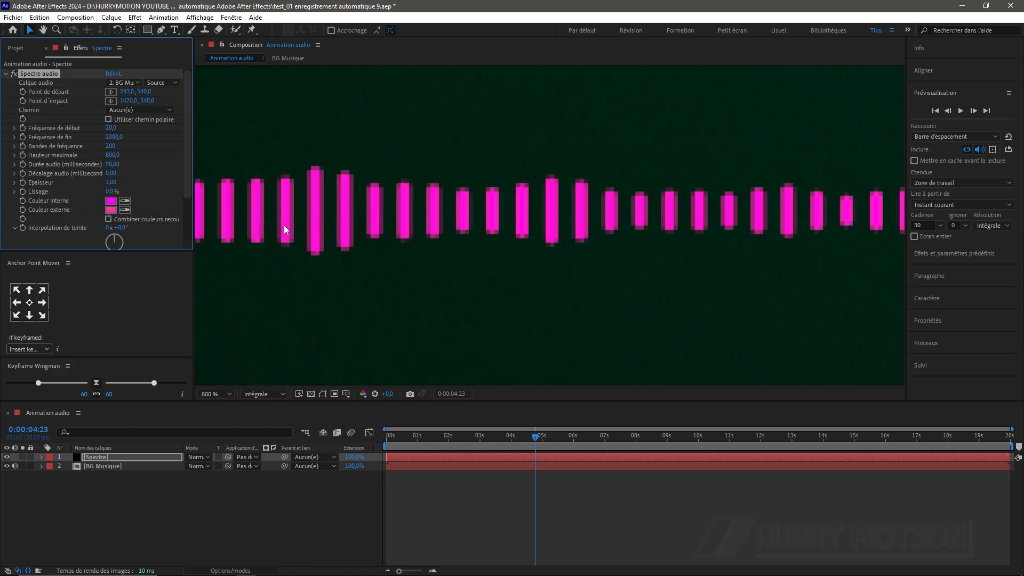
pyautogui.click(111, 200)
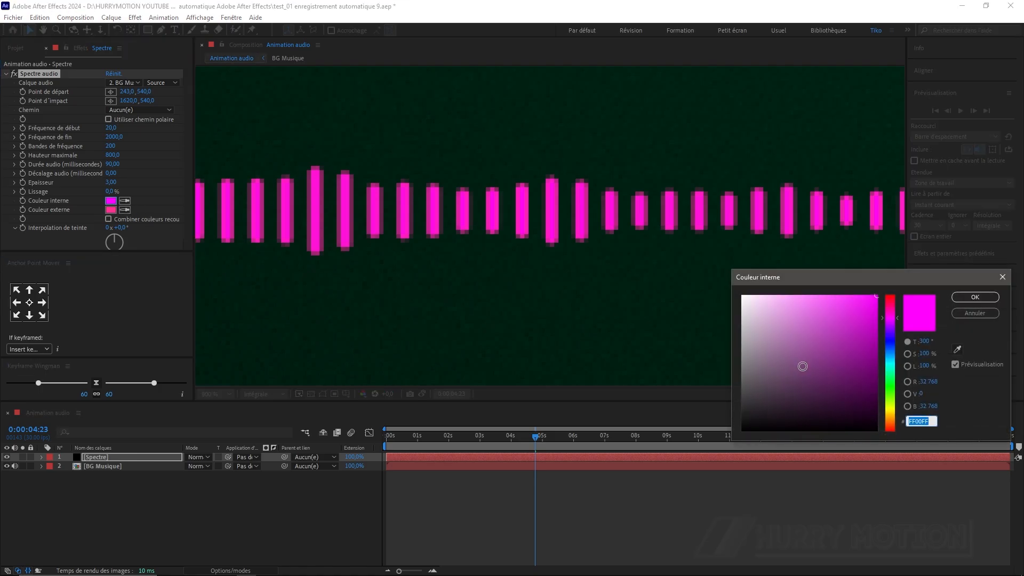
pyautogui.click(891, 395)
pyautogui.moveTo(875, 334)
pyautogui.mouseDown()
pyautogui.moveTo(865, 330)
pyautogui.moveTo(875, 341)
pyautogui.mouseUp()
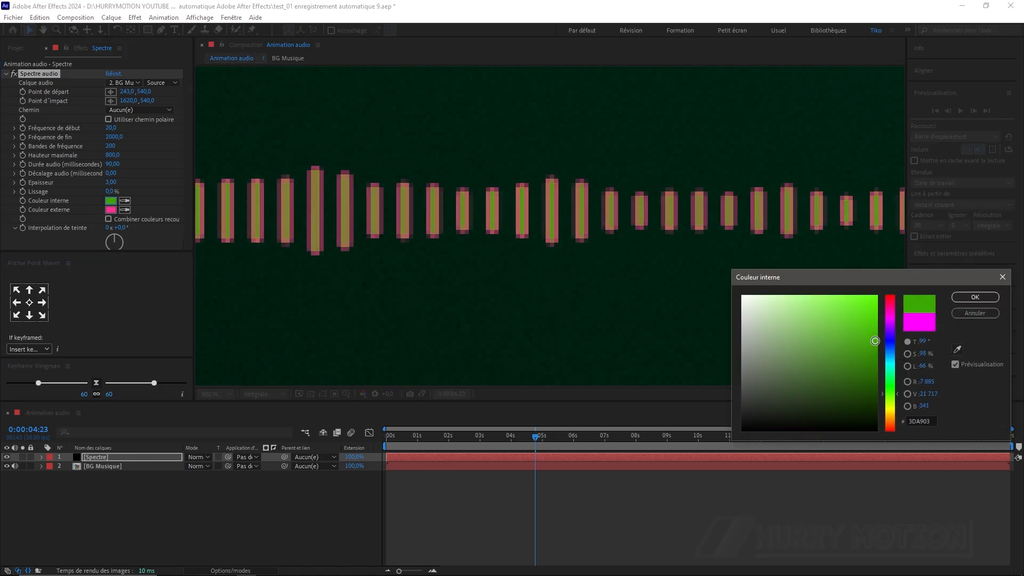
pyautogui.click(894, 387)
pyautogui.click(975, 297)
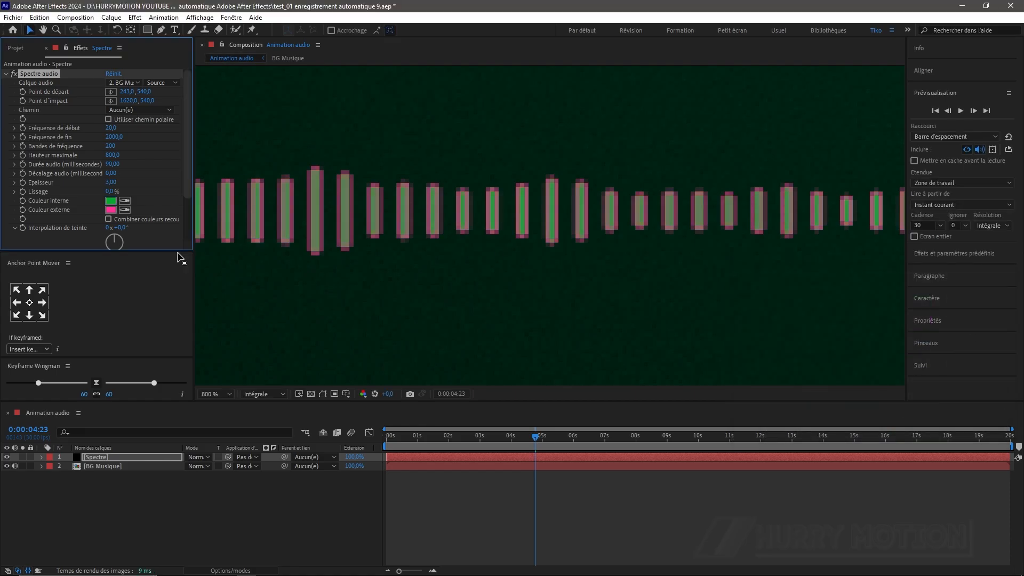
# Match the spectrum's outer color to the green inner color by sampling it with the eyedropper.
pyautogui.click(125, 209)
pyautogui.click(113, 200)
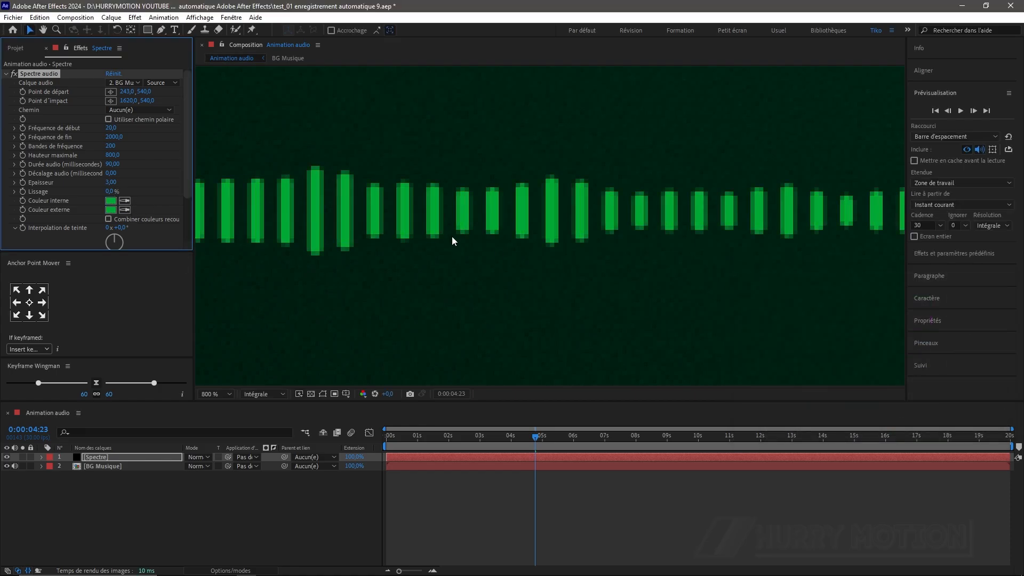
pyautogui.scroll(-5, 453, 236)
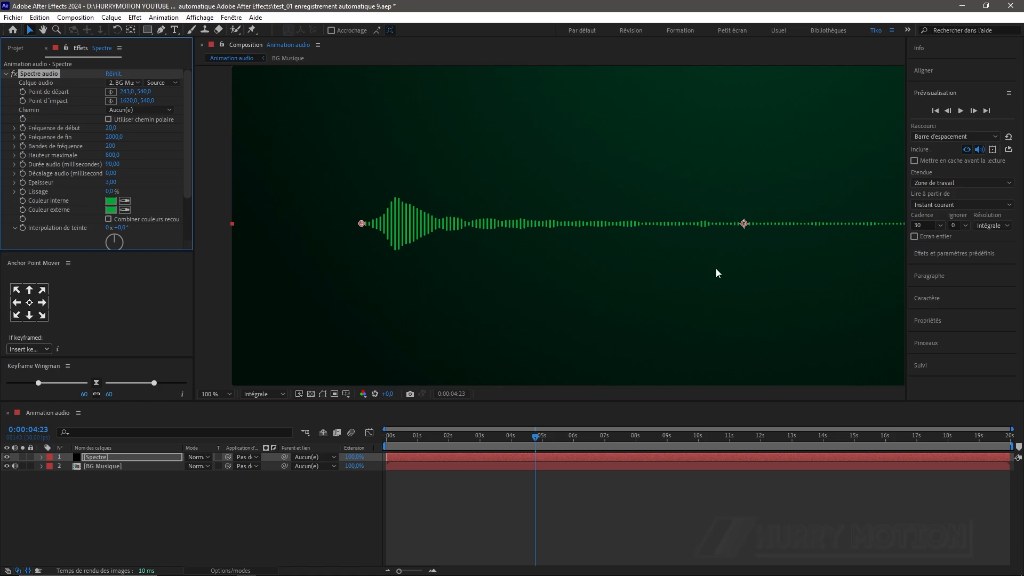
pyautogui.scroll(-2, 600, 220)
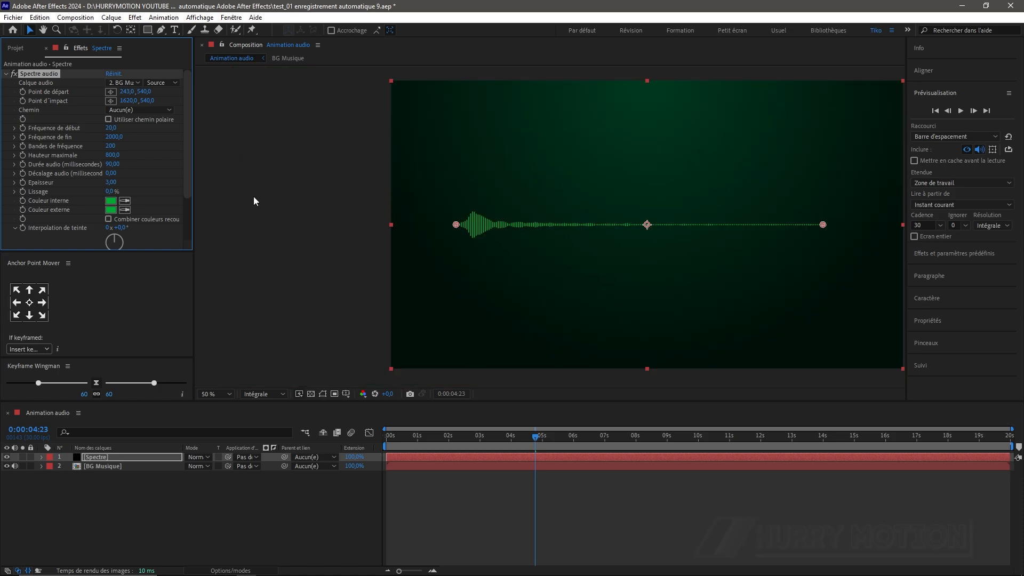
# Try shifting the spectrum's hue interpolation, and restore it to 0°.
pyautogui.moveTo(120, 232)
pyautogui.mouseDown()
pyautogui.moveTo(483, 258)
pyautogui.moveTo(294, 252)
pyautogui.moveTo(124, 228)
pyautogui.mouseUp()
pyautogui.click(123, 228)
pyautogui.write('0')
pyautogui.press('Return')
# Try the Lignes analogiques display option on the spectrum and scrub the timeline to 0:00:05:19.
pyautogui.moveTo(186, 183); pyautogui.dragTo(184, 229)
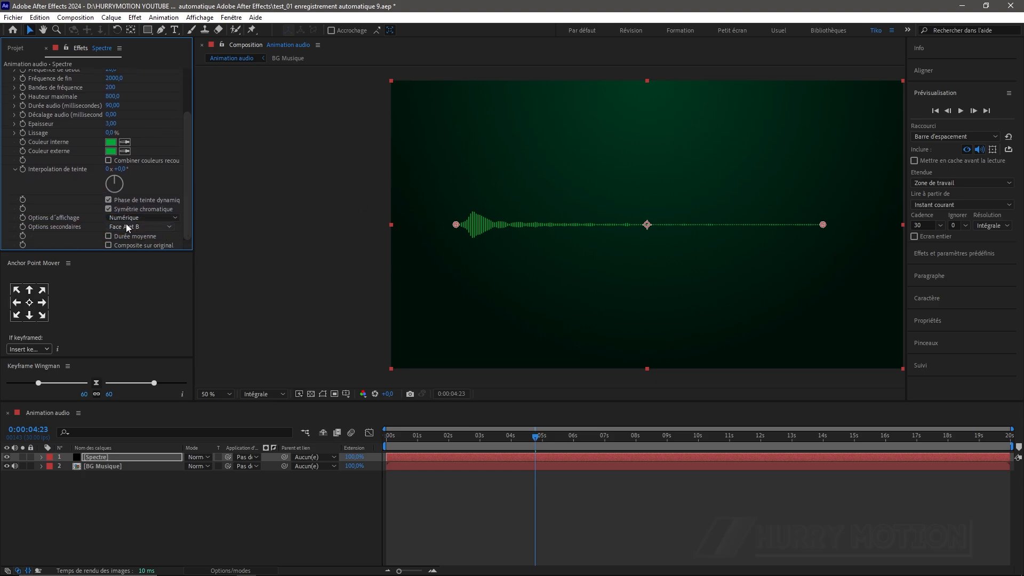
pyautogui.press('.')
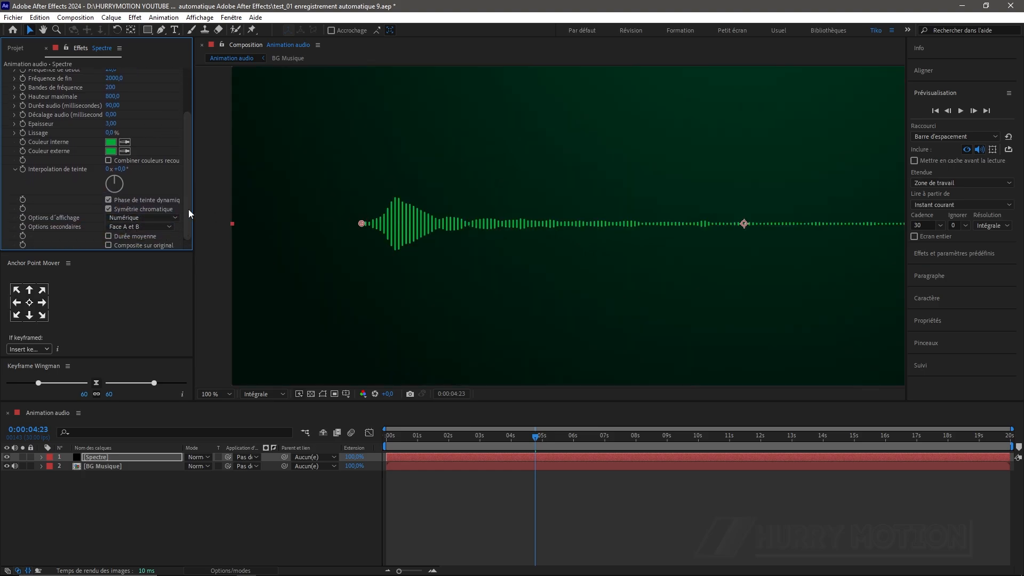
pyautogui.click(153, 218)
pyautogui.click(155, 239)
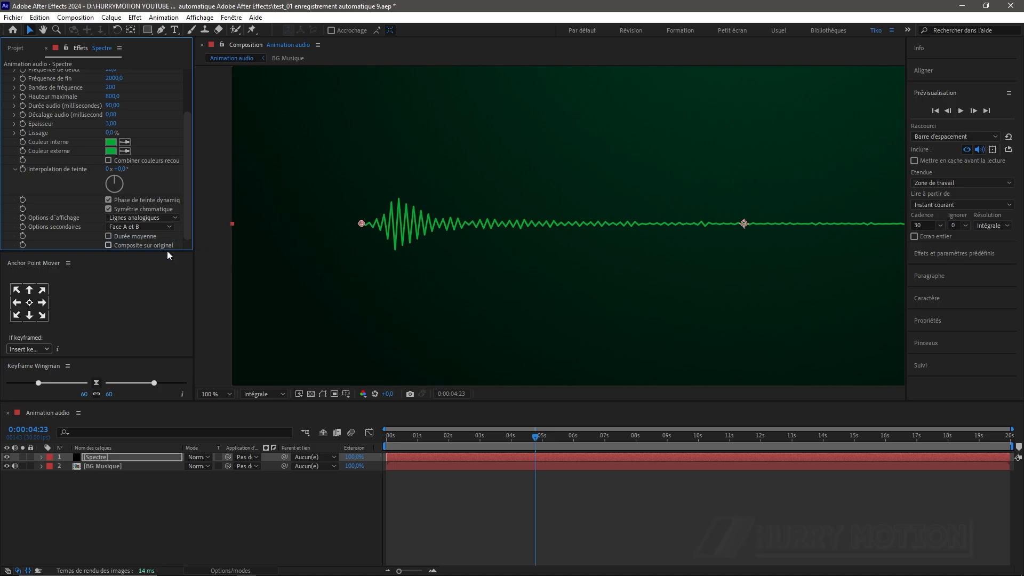
pyautogui.moveTo(525, 432); pyautogui.dragTo(562, 433)
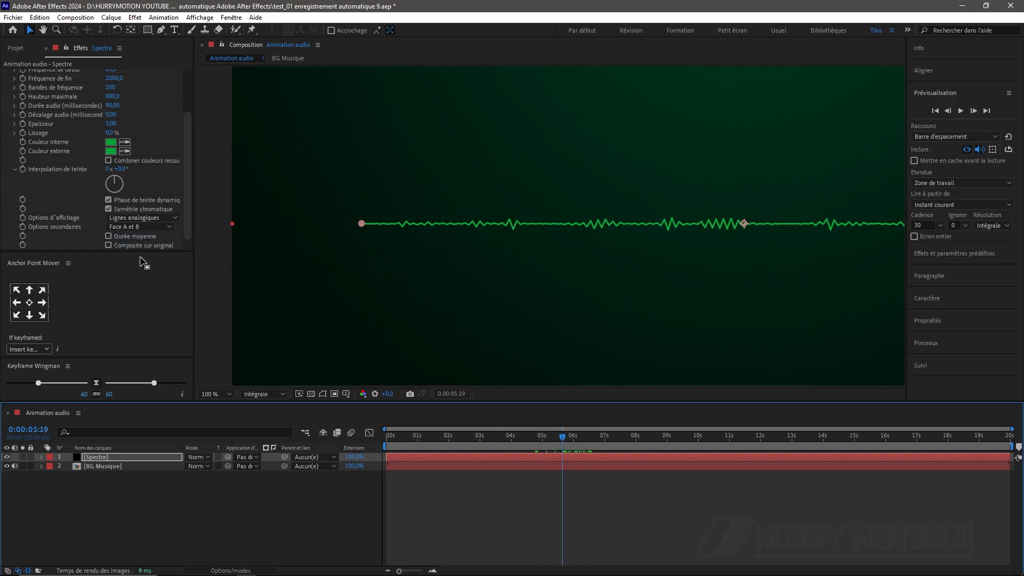
# Try the Points analogiques display with thicker dots around 0:00:06:02, and restore thickness 3 and the Numérique display.
pyautogui.click(112, 217)
pyautogui.click(157, 252)
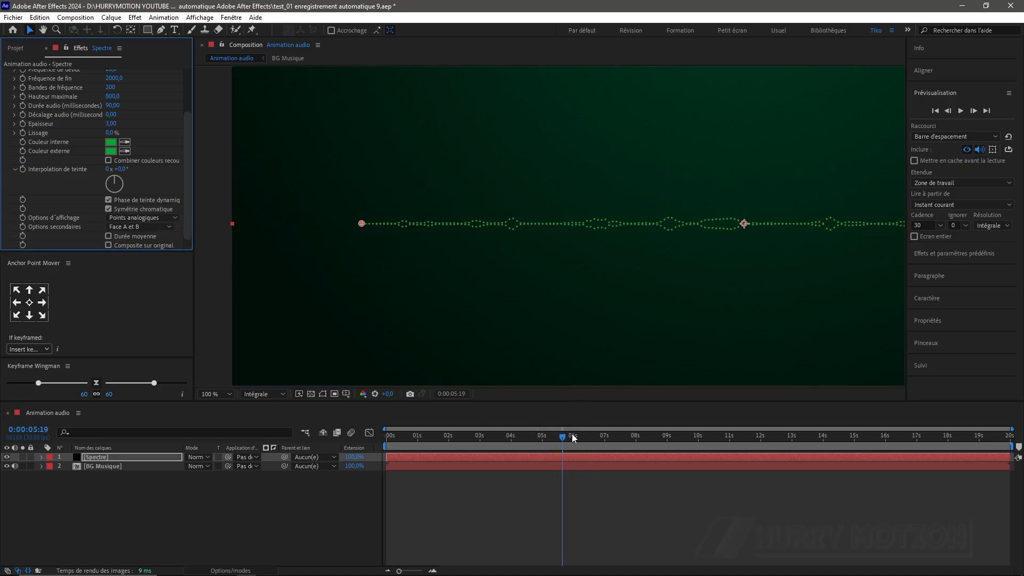
pyautogui.moveTo(563, 433); pyautogui.dragTo(577, 438)
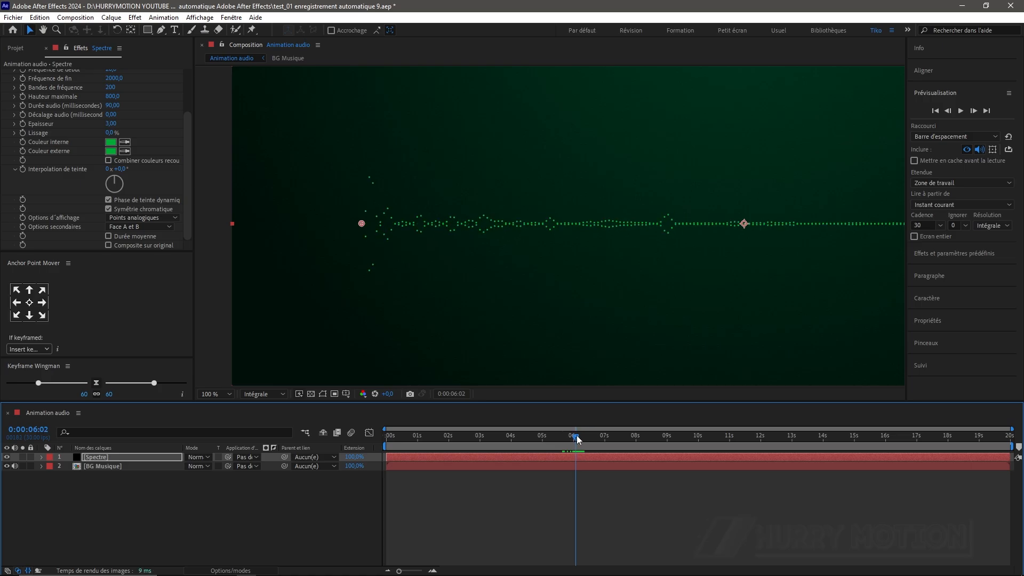
pyautogui.moveTo(110, 124)
pyautogui.mouseDown()
pyautogui.moveTo(144, 123)
pyautogui.moveTo(110, 124)
pyautogui.mouseUp()
pyautogui.click(110, 124)
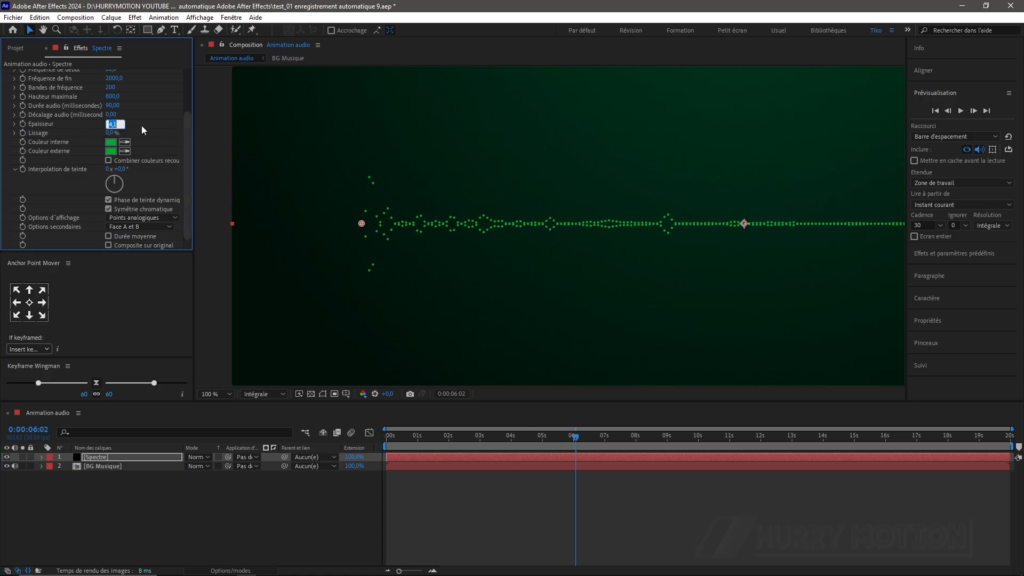
pyautogui.press('Return')
pyautogui.click(146, 216)
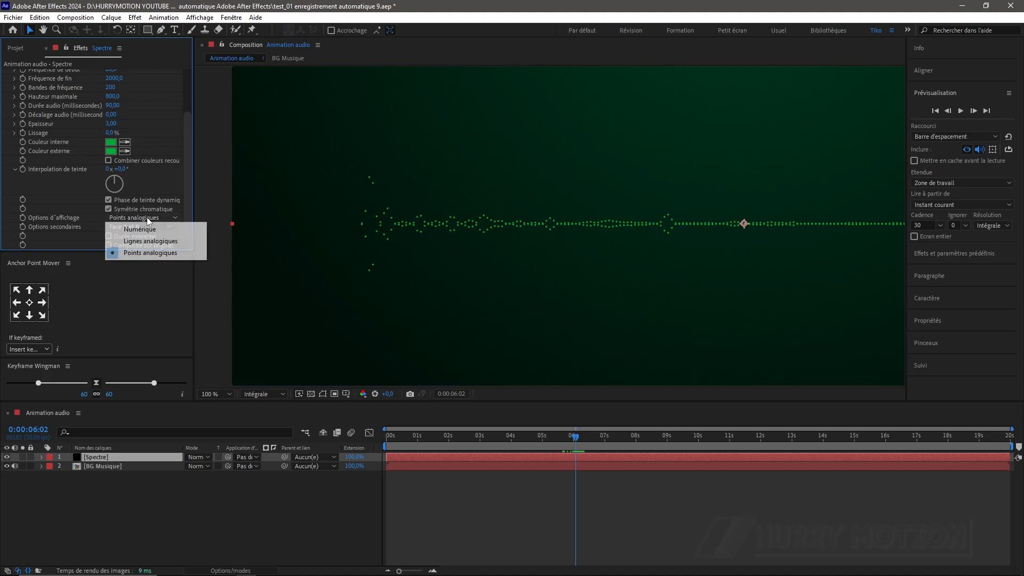
pyautogui.click(153, 229)
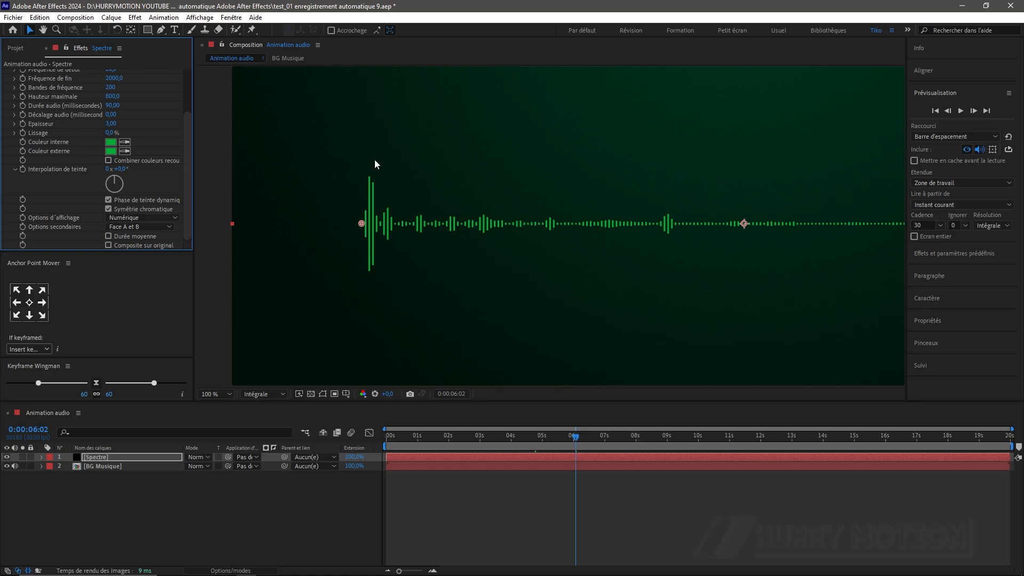
# Try the Face A and Face B secondary options on the spectrum, and restore Face A et B.
pyautogui.click(148, 226)
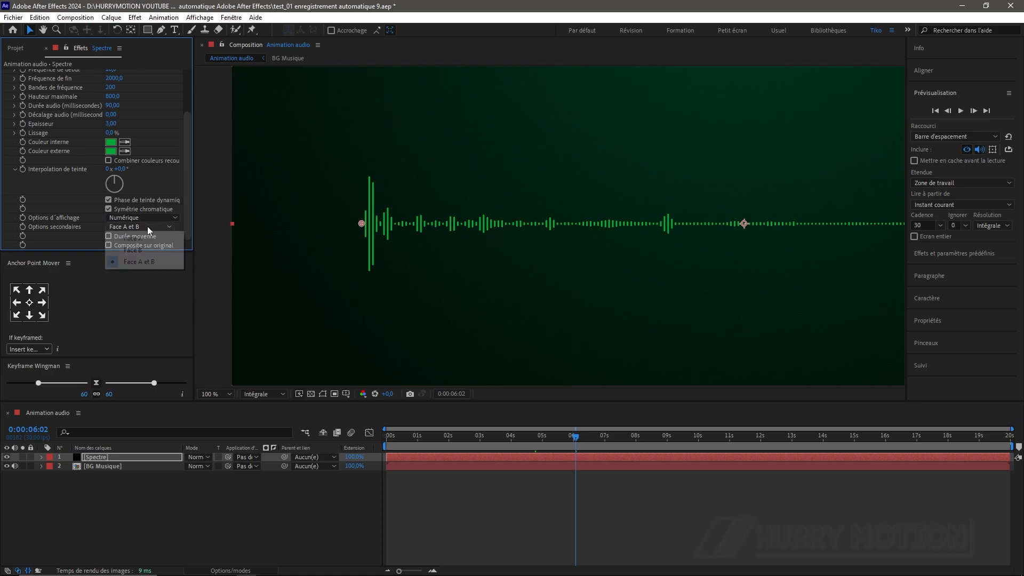
pyautogui.click(152, 238)
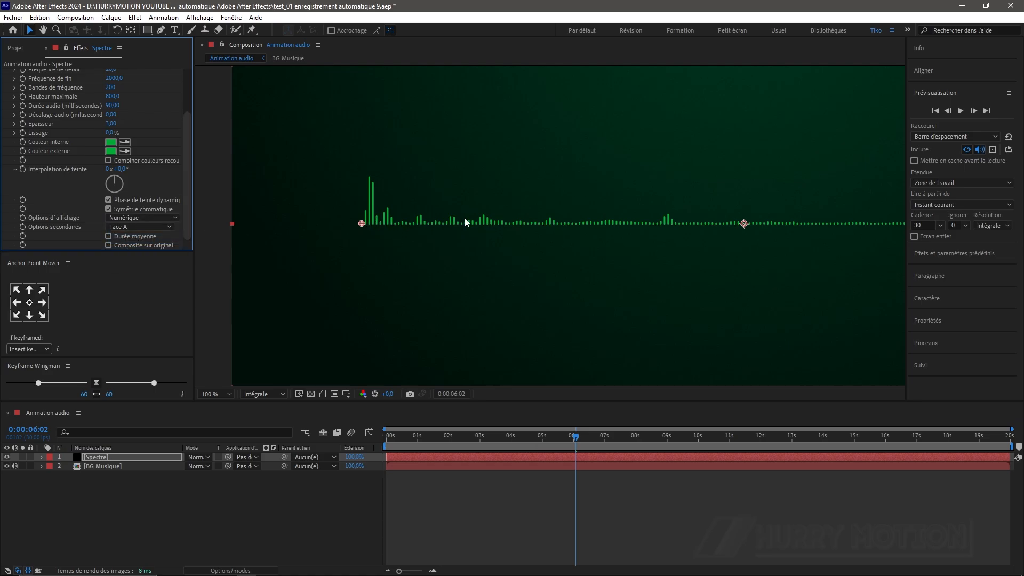
pyautogui.click(149, 226)
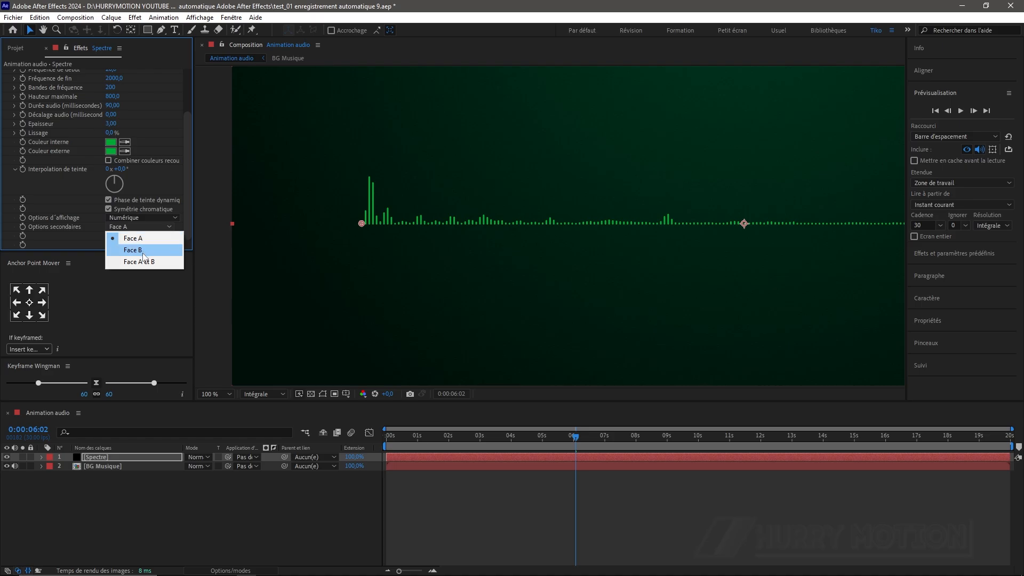
pyautogui.click(149, 248)
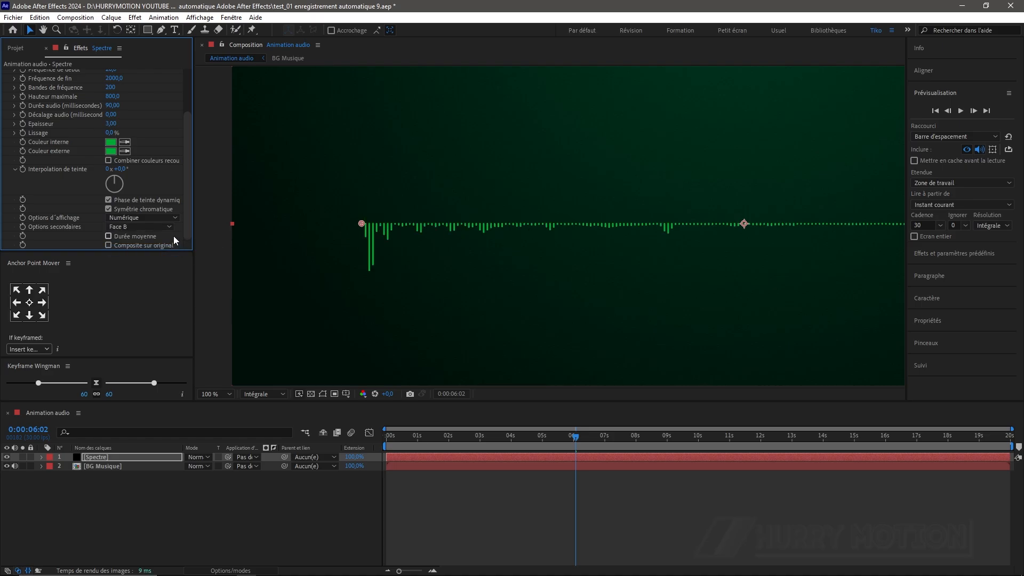
pyautogui.click(134, 228)
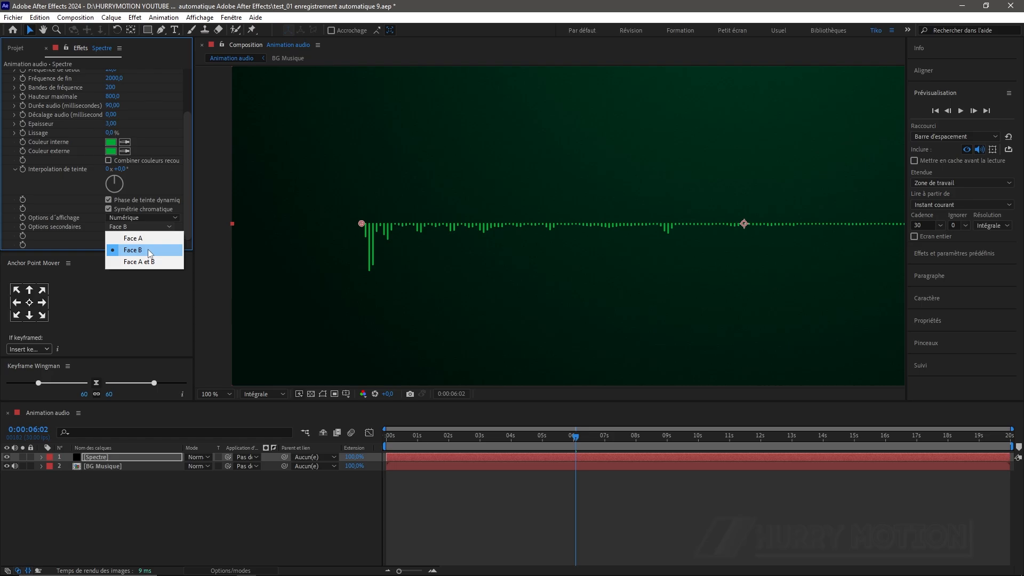
pyautogui.click(149, 237)
pyautogui.click(150, 230)
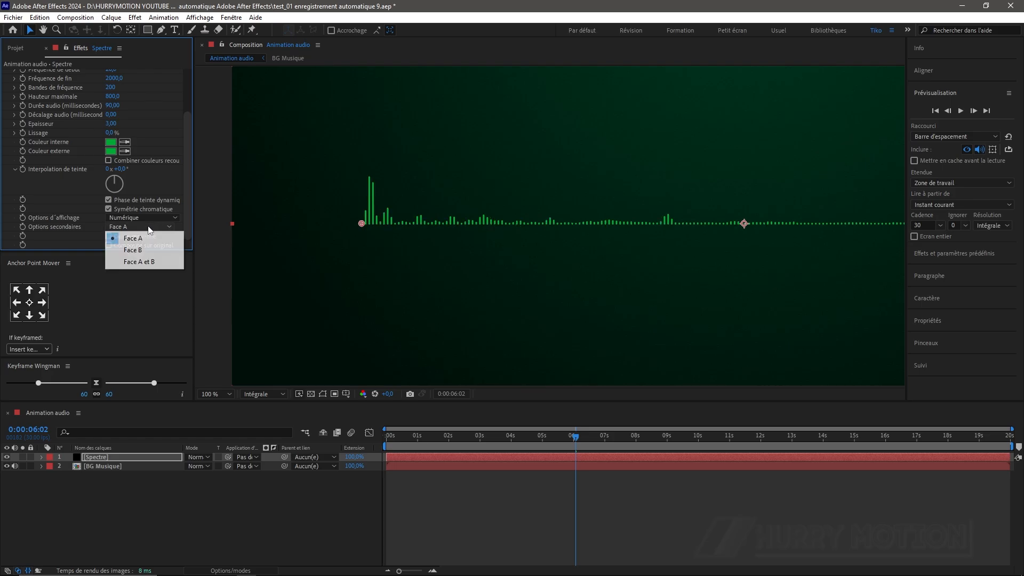
pyautogui.click(154, 247)
pyautogui.click(154, 228)
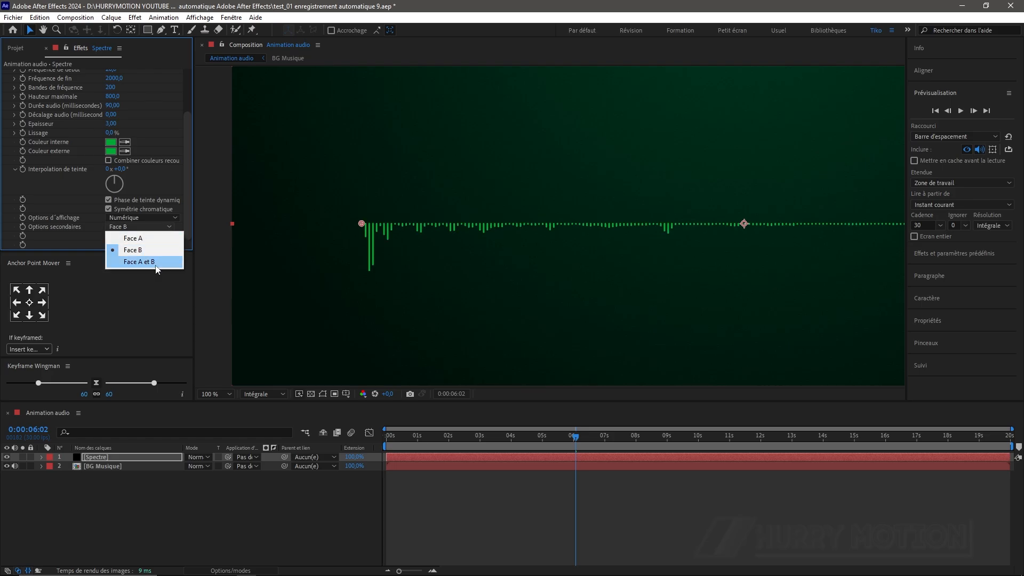
pyautogui.click(155, 258)
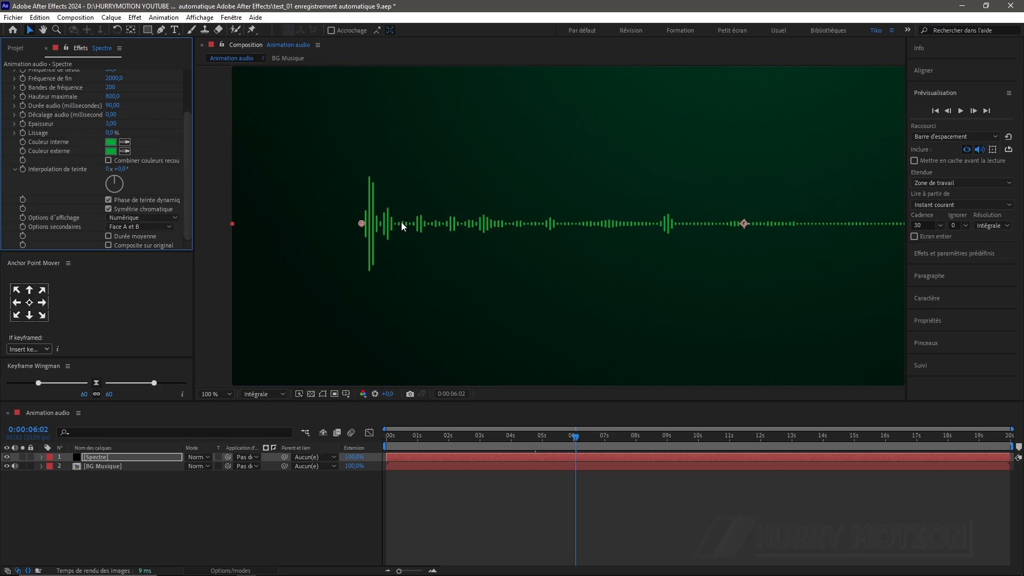
# Set the X coordinate of the audio spectrum's start point to 960.
pyautogui.press(',')
pyautogui.press(',')
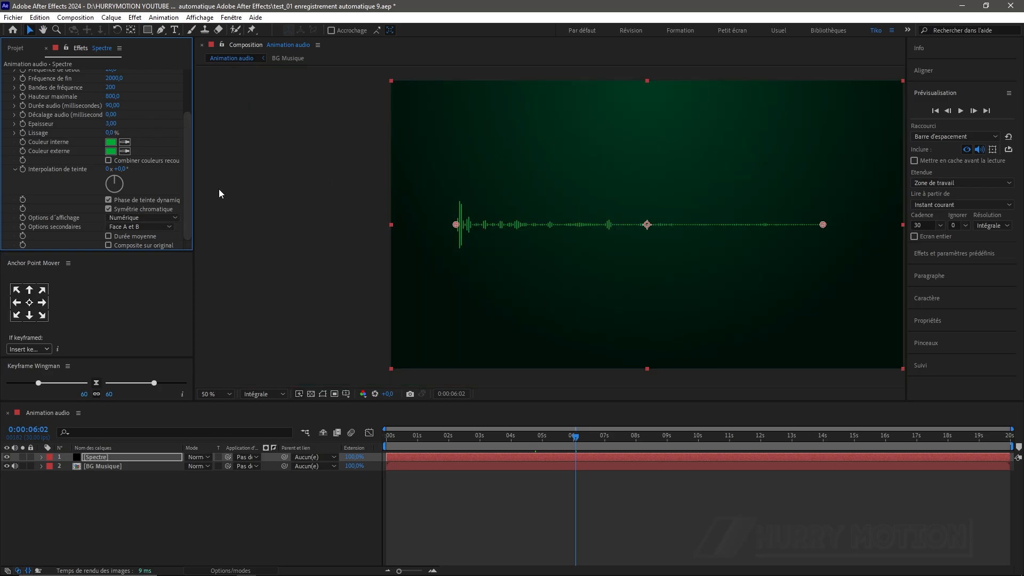
pyautogui.scroll(3, 188, 179)
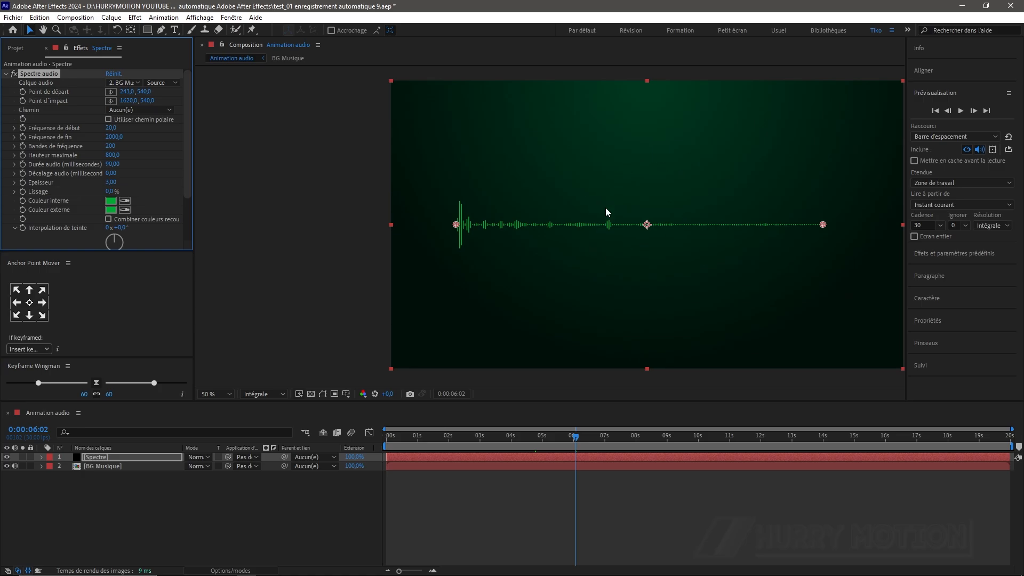
pyautogui.click(128, 92)
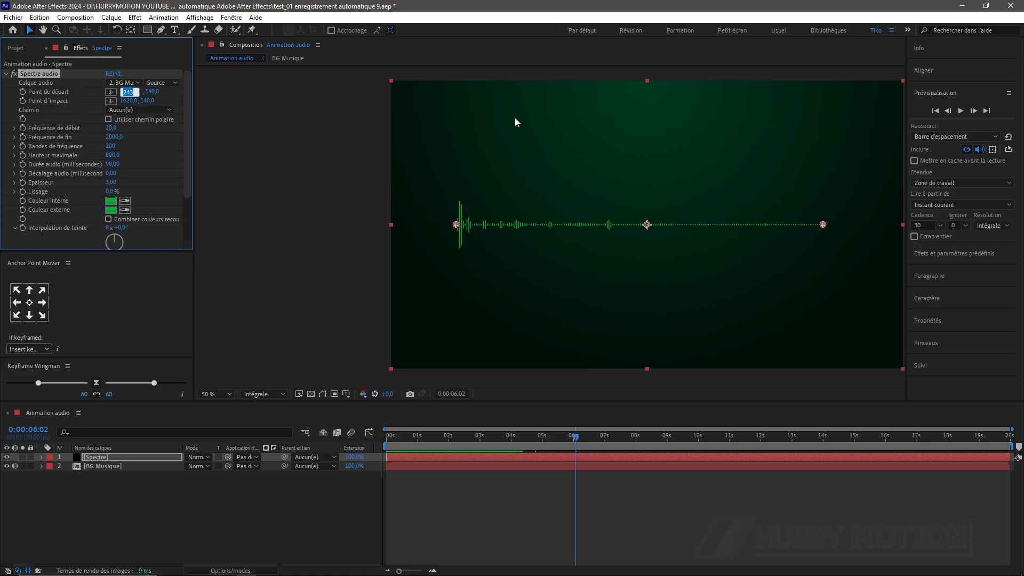
pyautogui.write('960')
pyautogui.press('Return')
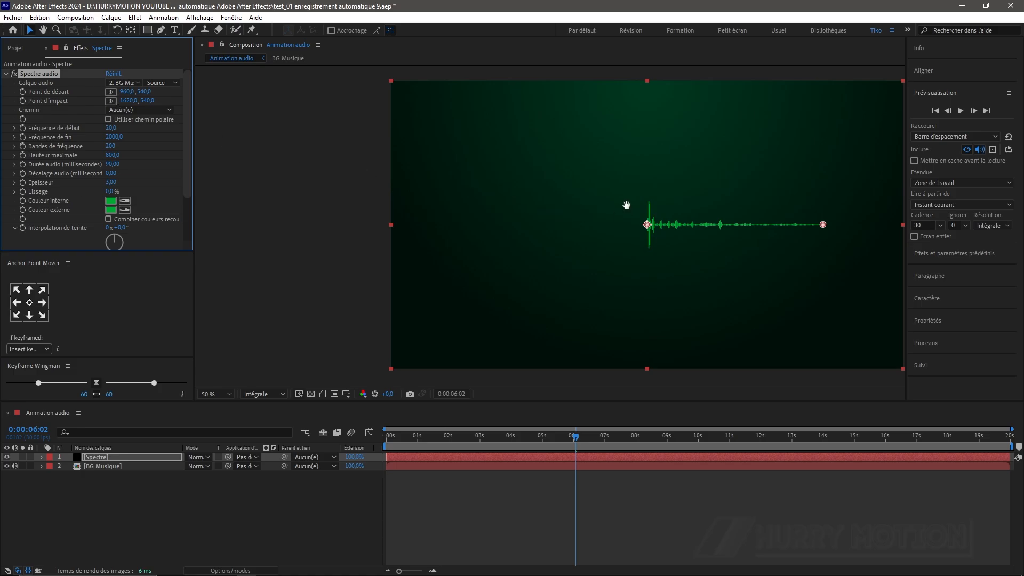
# Shorten the audio spectrum by setting its end point's X coordinate to 1200.
pyautogui.moveTo(626, 204); pyautogui.dragTo(520, 211)
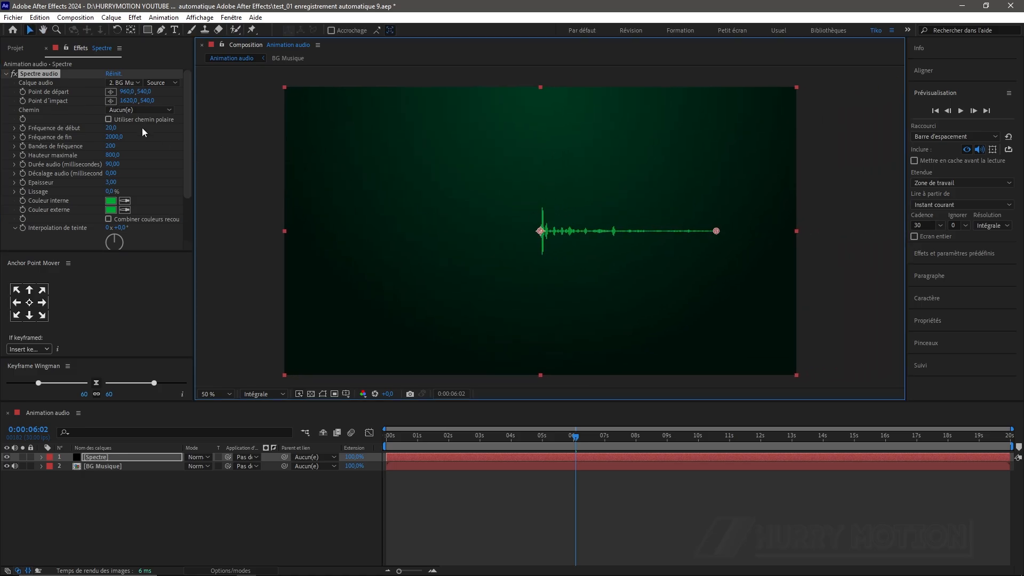
pyautogui.moveTo(125, 103); pyautogui.dragTo(407, 180)
pyautogui.click(128, 101)
pyautogui.write('12')
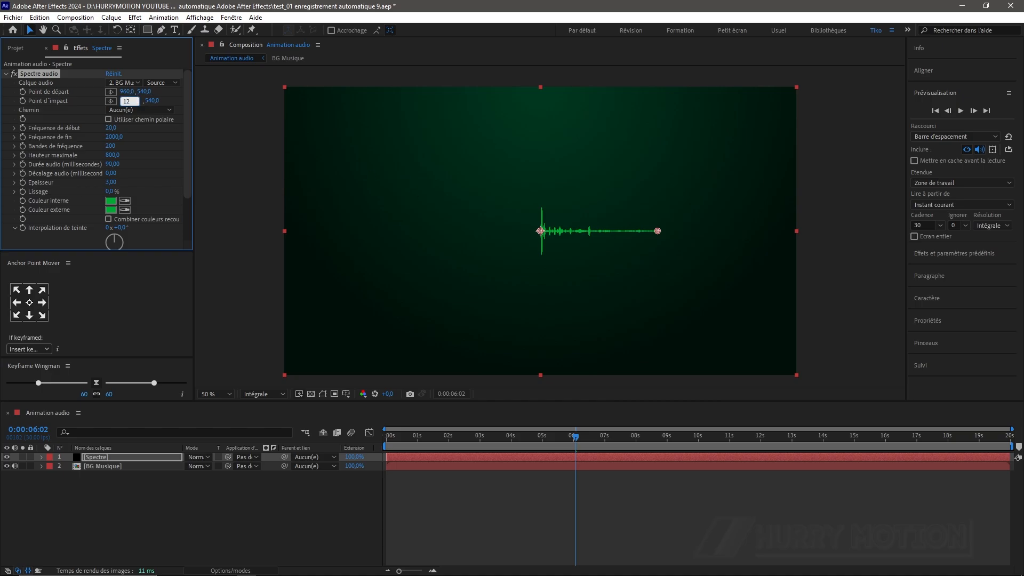
pyautogui.write('00')
pyautogui.press('Return')
# Reduce the spectrum's frequency bands to 89 and set its thickness to 2.
pyautogui.press('.')
pyautogui.press('.')
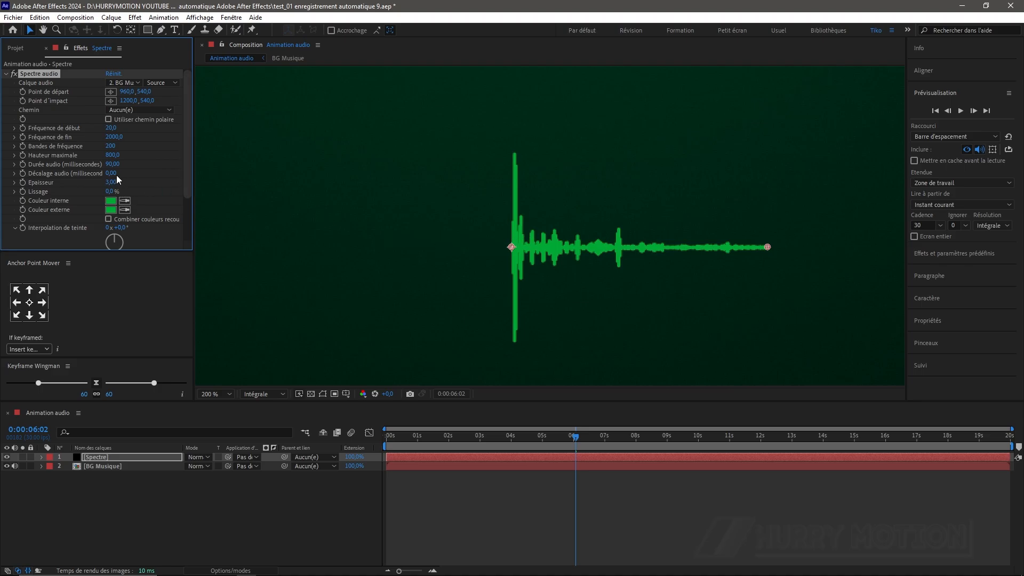
pyautogui.moveTo(111, 147); pyautogui.dragTo(50, 147)
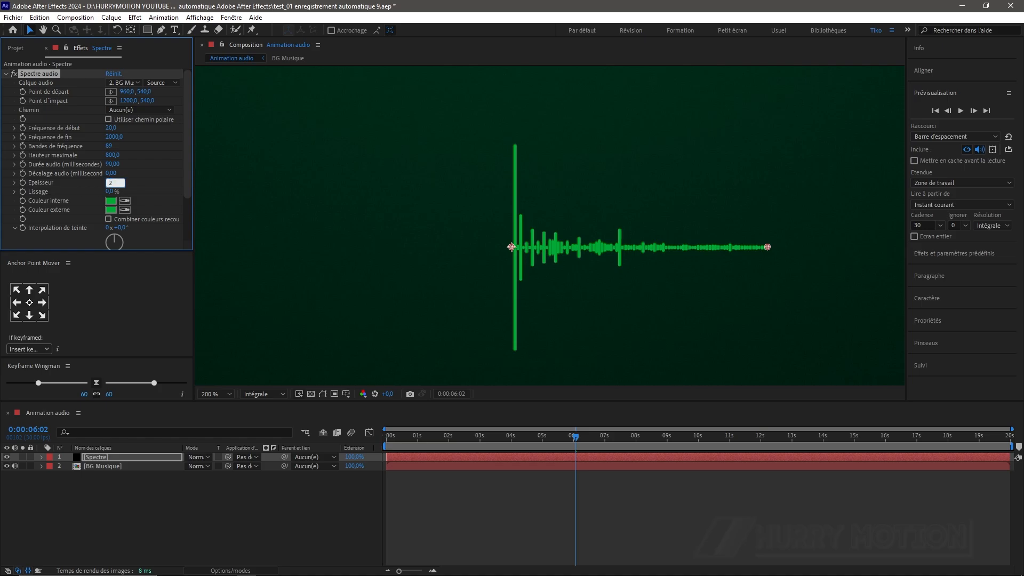
pyautogui.press('Return')
pyautogui.press(',')
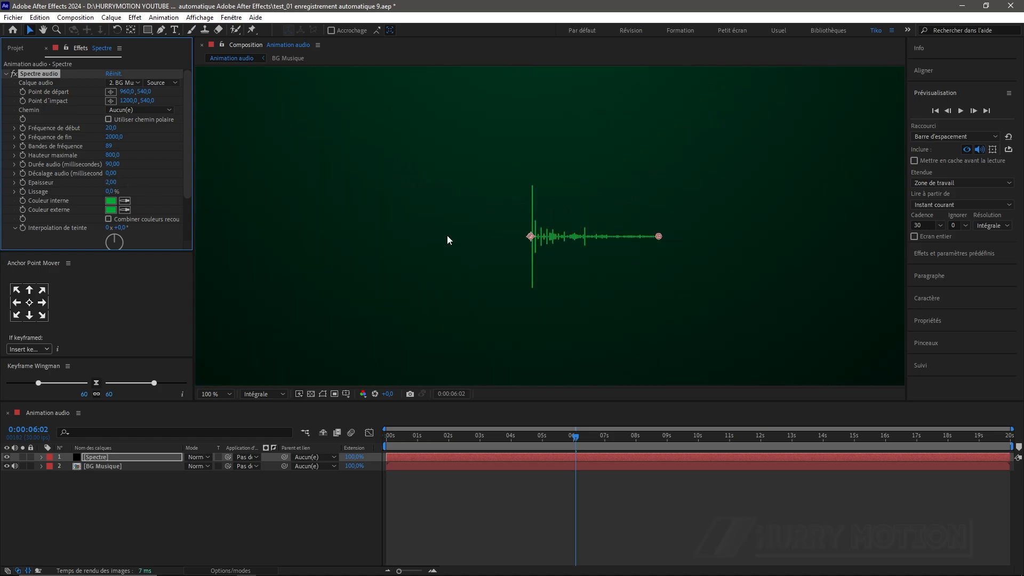
# Collapse the Spectre audio settings and apply the Miroir effect to the Spectre layer.
pyautogui.click(7, 73)
pyautogui.click(40, 102)
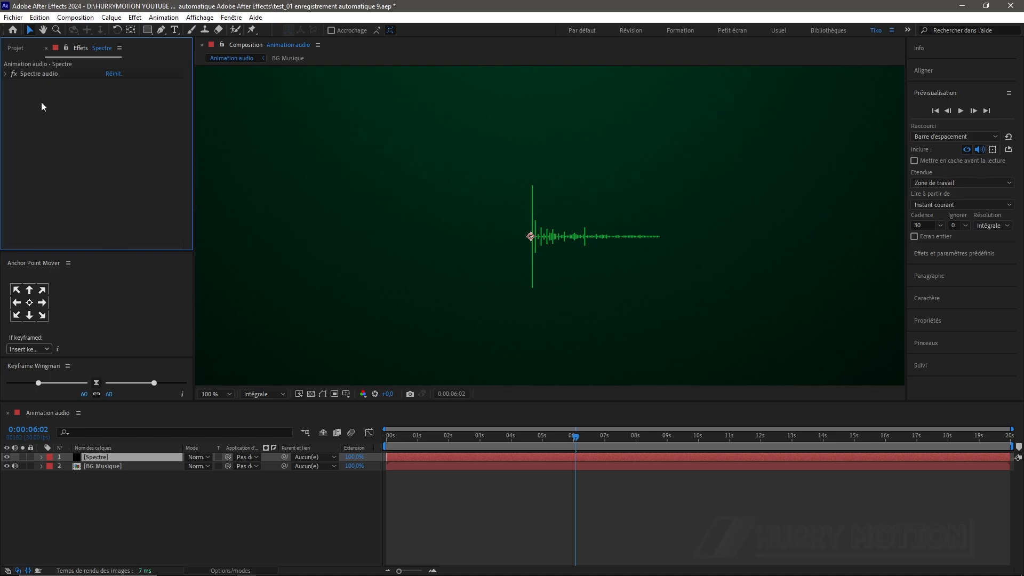
pyautogui.hotkey('ctrl', 'space')
pyautogui.write('mir')
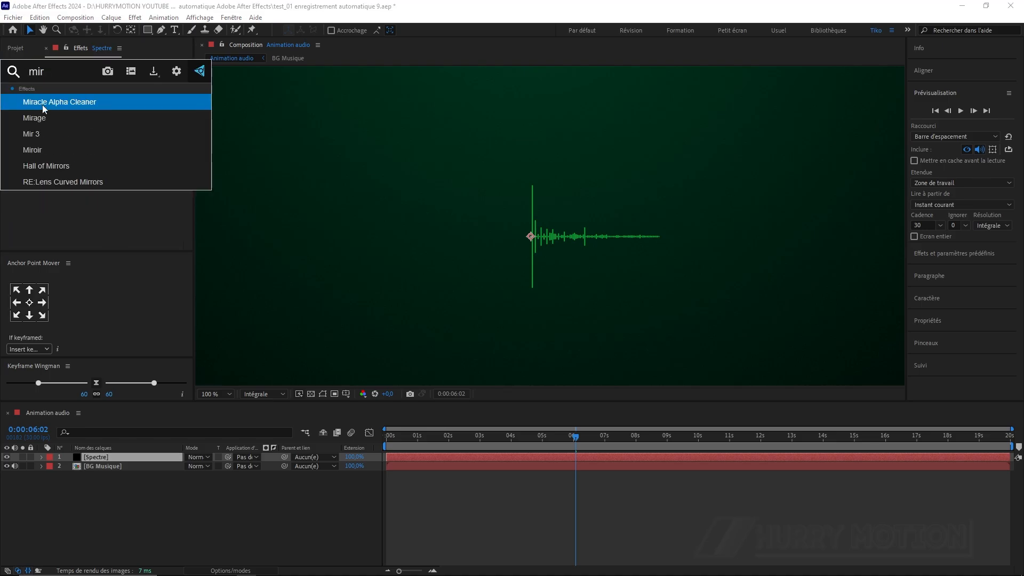
pyautogui.click(62, 149)
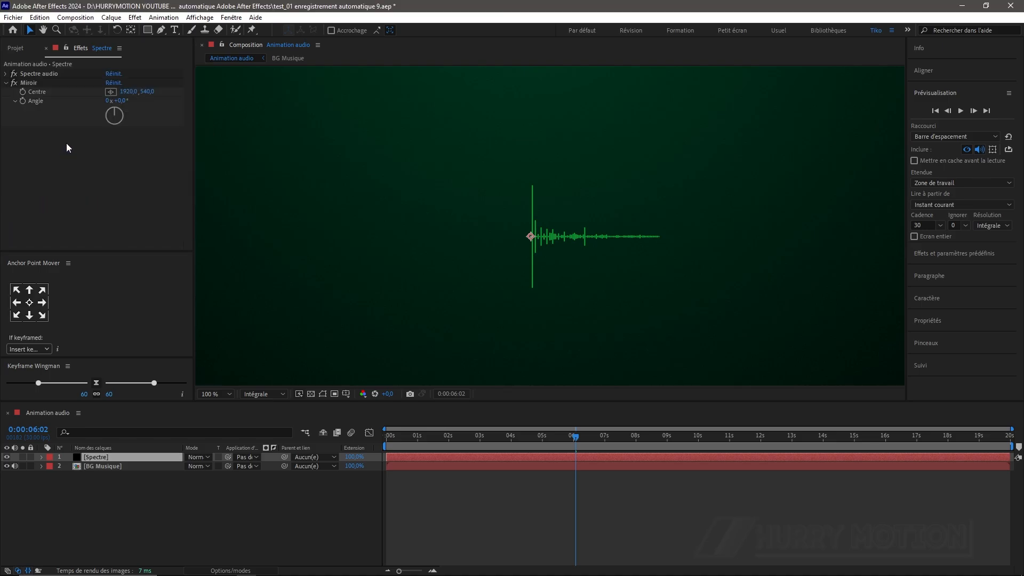
# Set the Miroir effect's centre X to 960 and its angle to 180° to reflect the spectrum symmetrically.
pyautogui.click(128, 91)
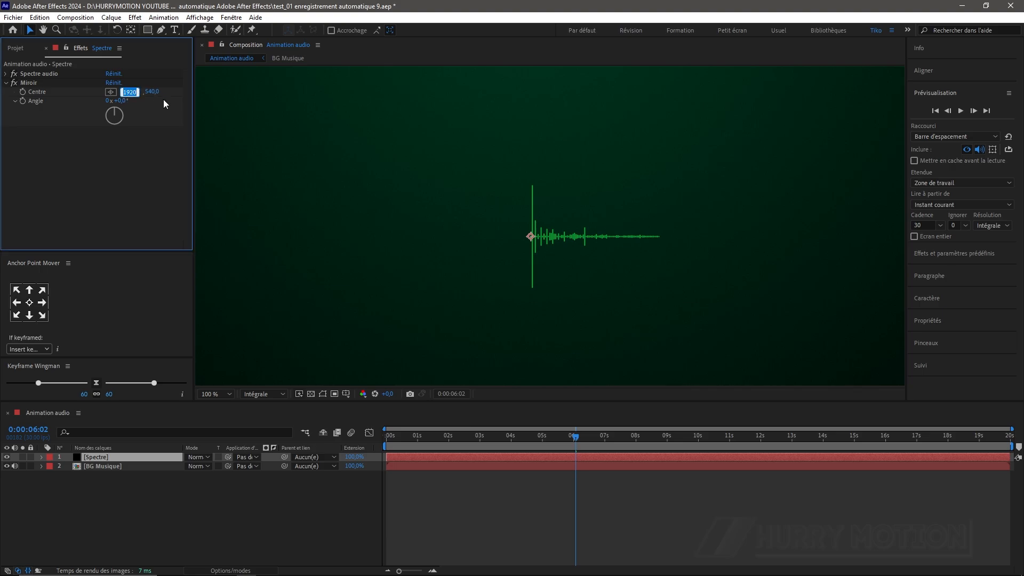
pyautogui.write('960')
pyautogui.press('Return')
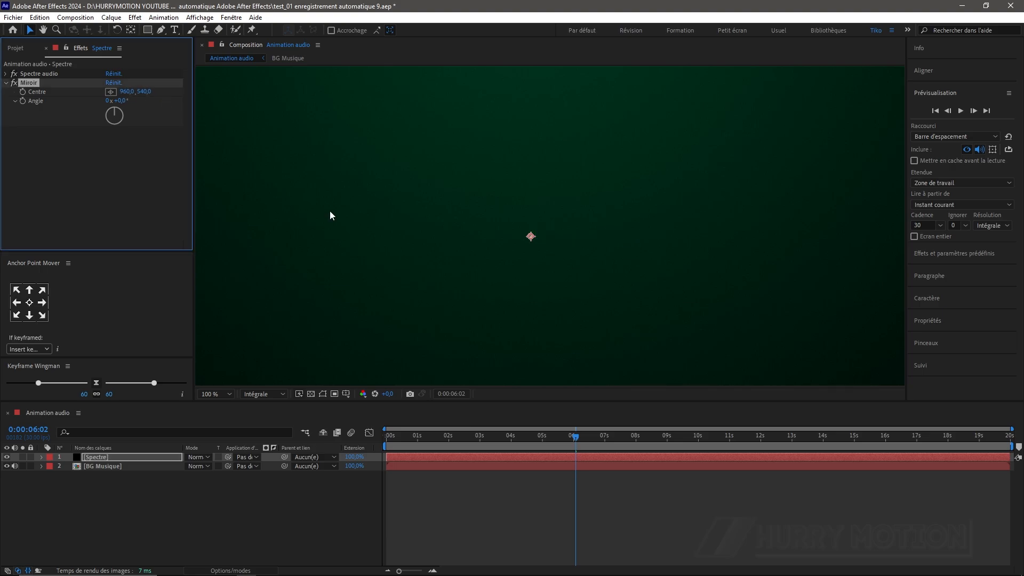
pyautogui.click(123, 101)
pyautogui.write('180')
pyautogui.press('Return')
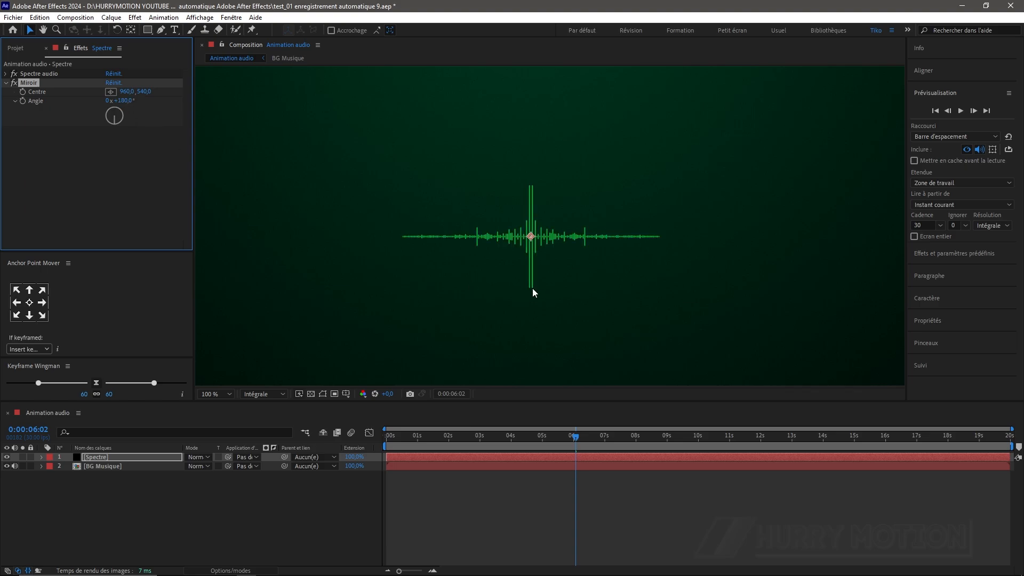
# Preview the mirrored spectrum with the music and scrub the timeline to 0:00:06:17.
pyautogui.press('.')
pyautogui.press('space')
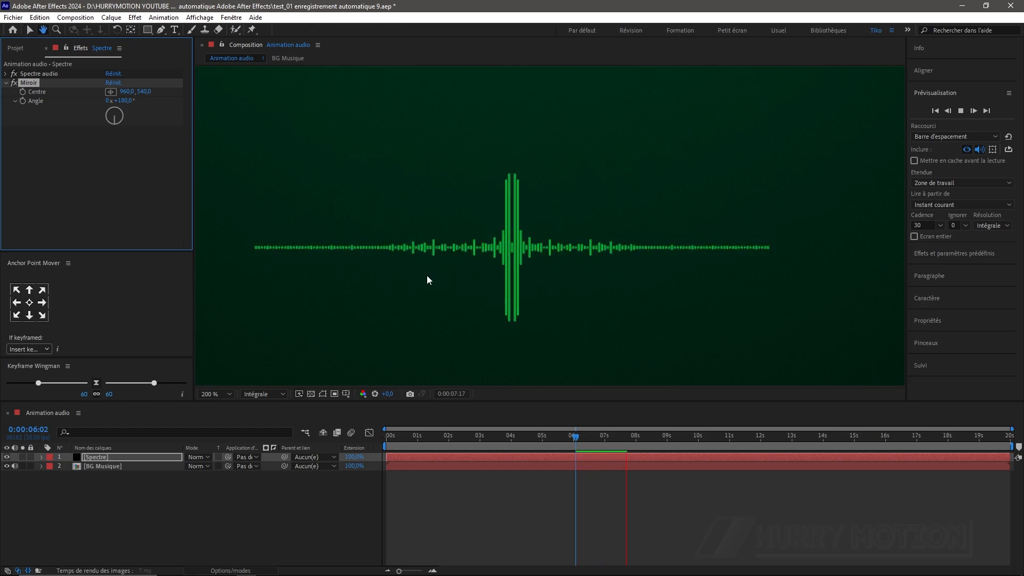
pyautogui.press('space')
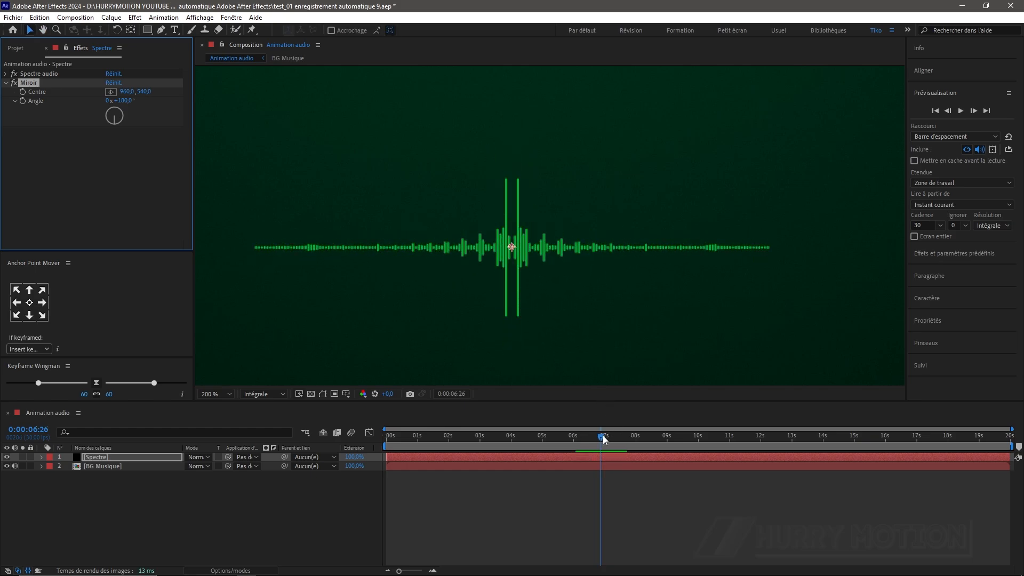
pyautogui.moveTo(602, 435); pyautogui.dragTo(593, 437)
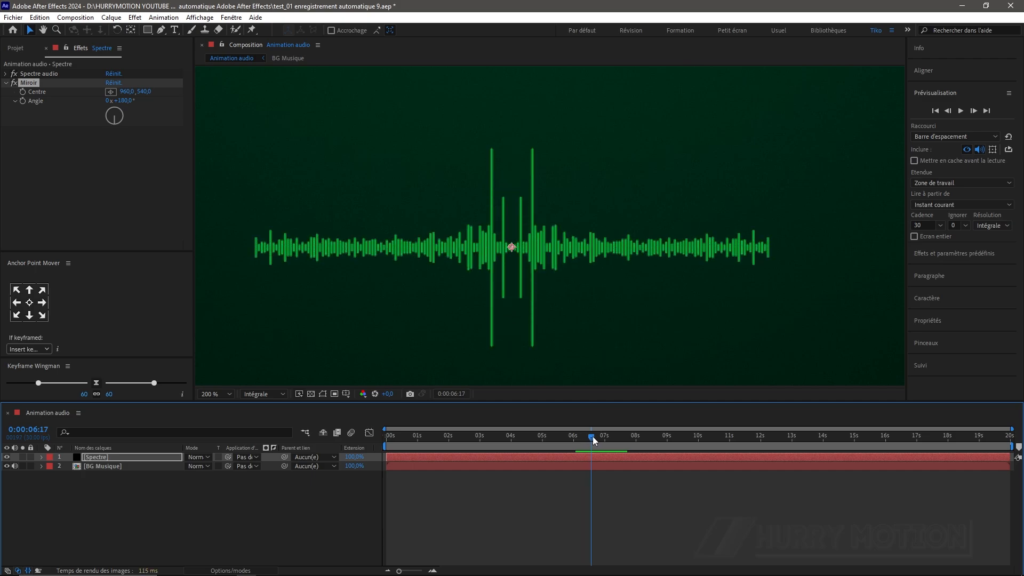
# Collapse the Miroir settings and apply the CC Radial Fast Blur effect to the Spectre layer.
pyautogui.scroll(-4, 653, 283)
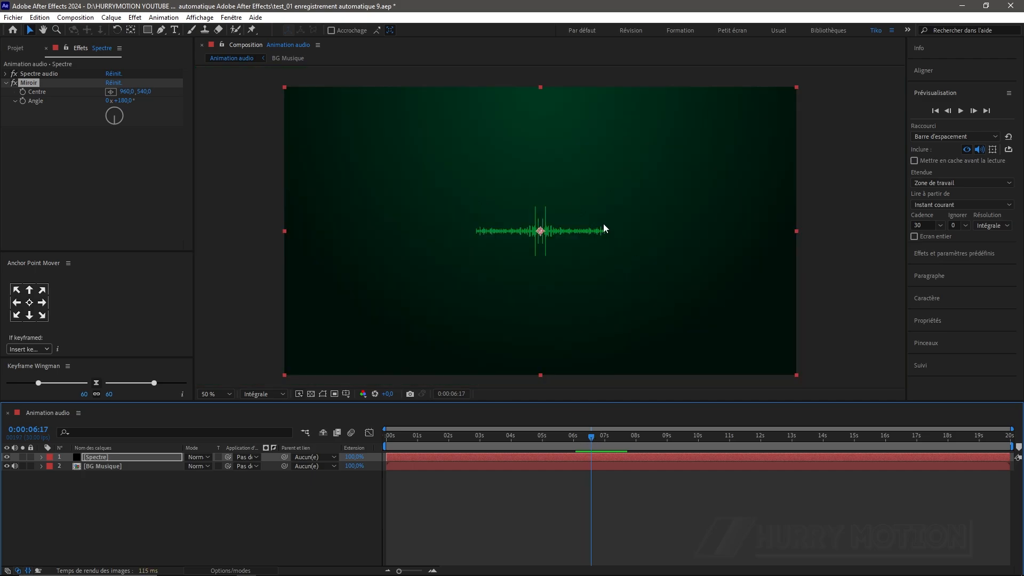
pyautogui.click(6, 83)
pyautogui.click(48, 122)
pyautogui.hotkey('ctrl', 'space')
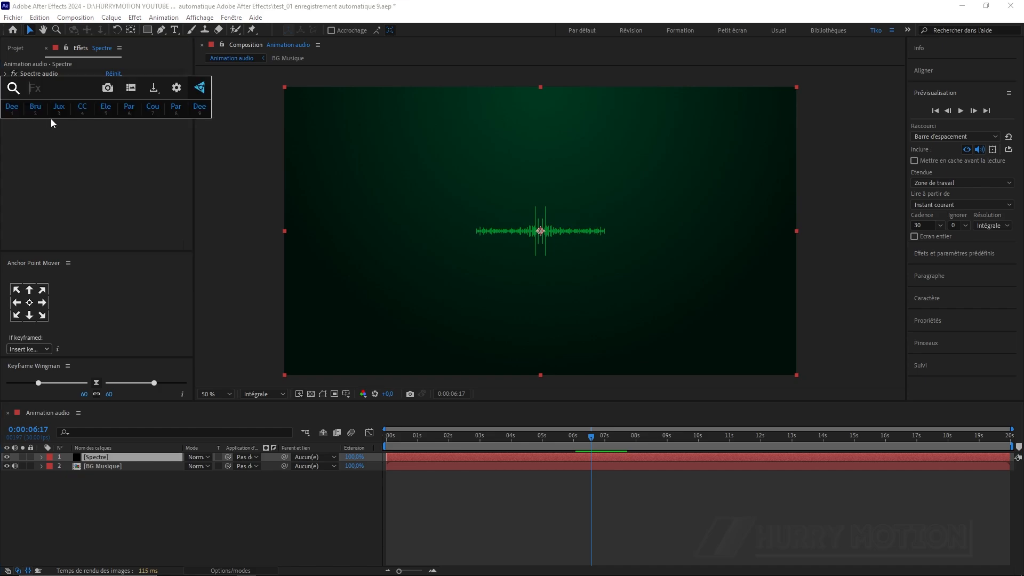
pyautogui.write('cc r')
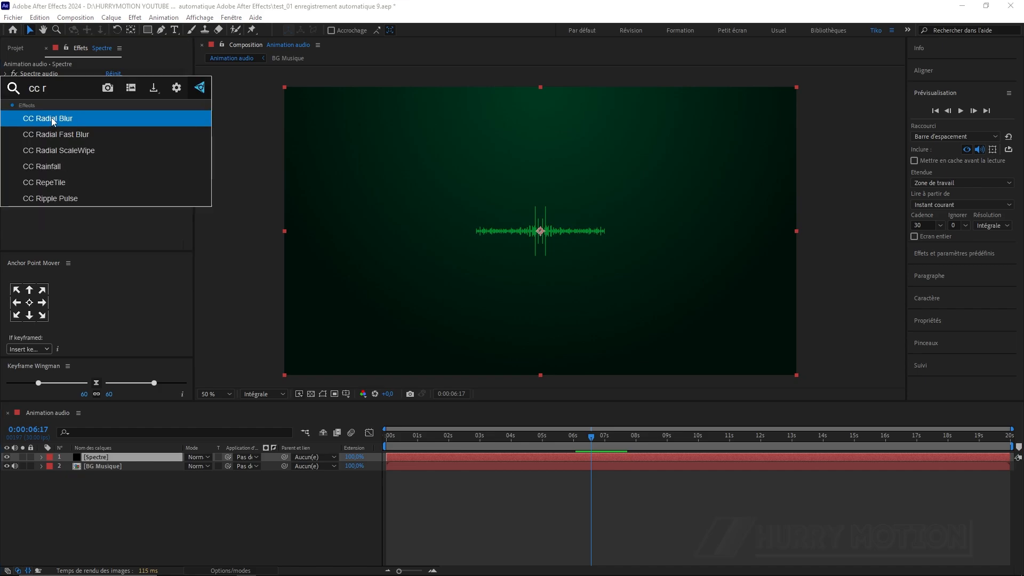
pyautogui.click(75, 133)
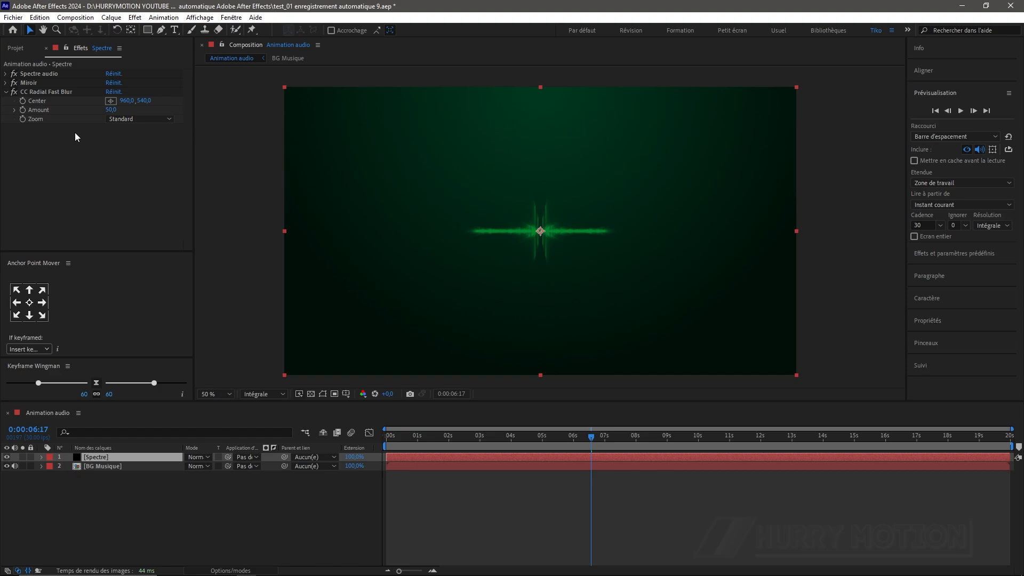
# Set the radial blur's zoom mode to Brightest and its amount to 80.
pyautogui.press('.')
pyautogui.press('.')
pyautogui.click(131, 121)
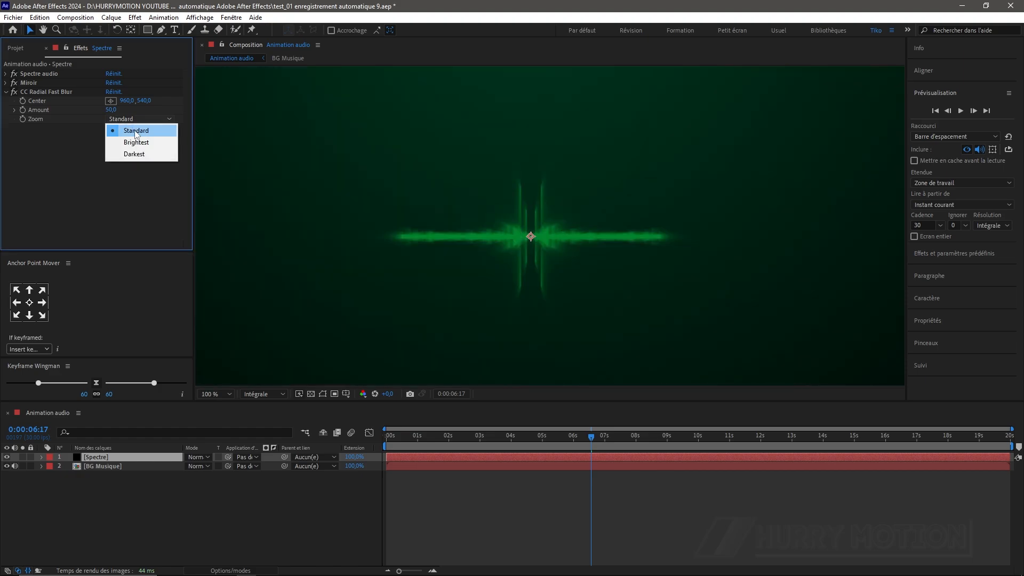
pyautogui.click(139, 142)
pyautogui.click(111, 110)
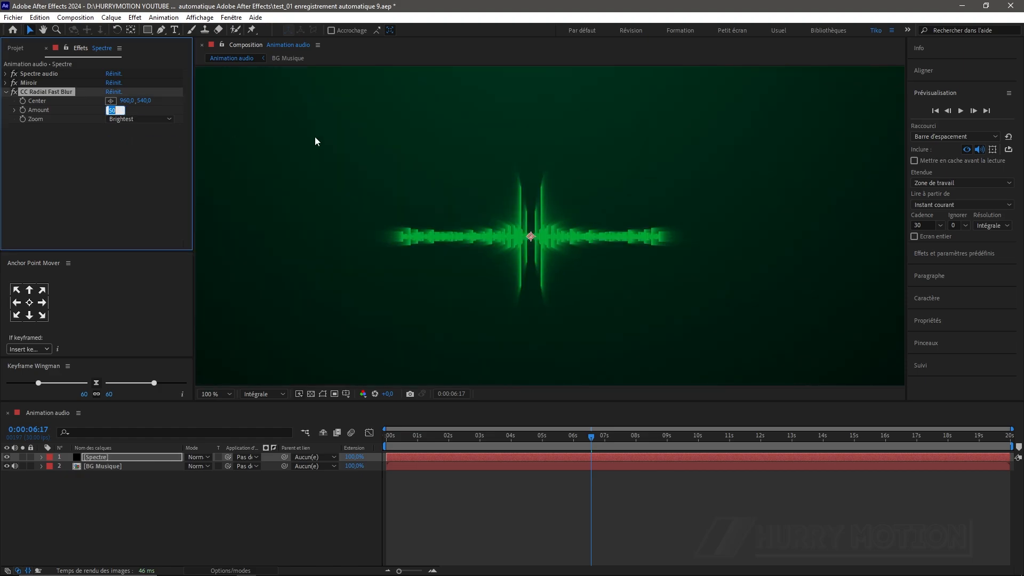
pyautogui.write('80')
pyautogui.press('Return')
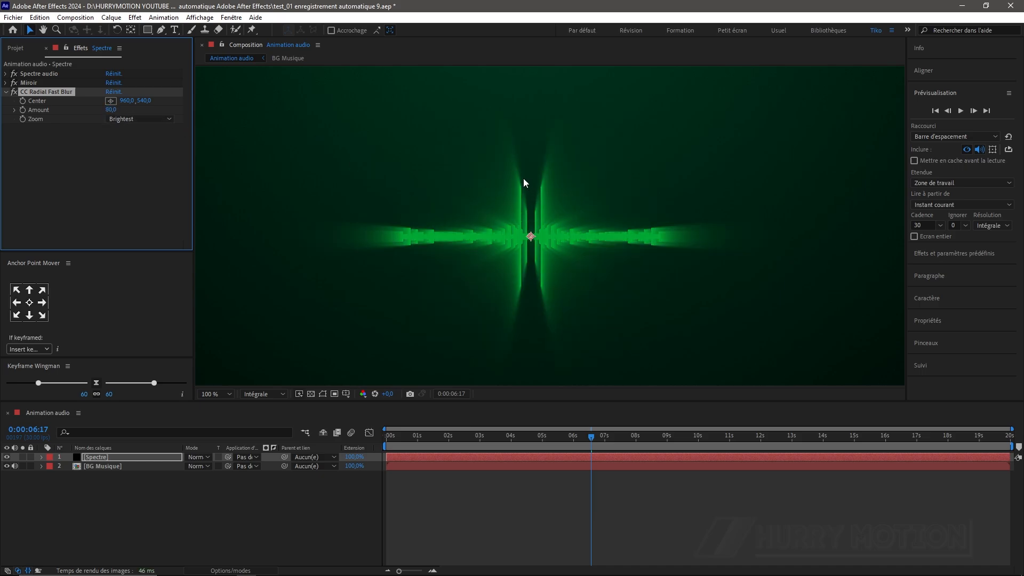
# Collapse the CC Radial Fast Blur settings and apply the Flou encadré accéléré effect to the Spectre layer.
pyautogui.click(34, 143)
pyautogui.click(6, 91)
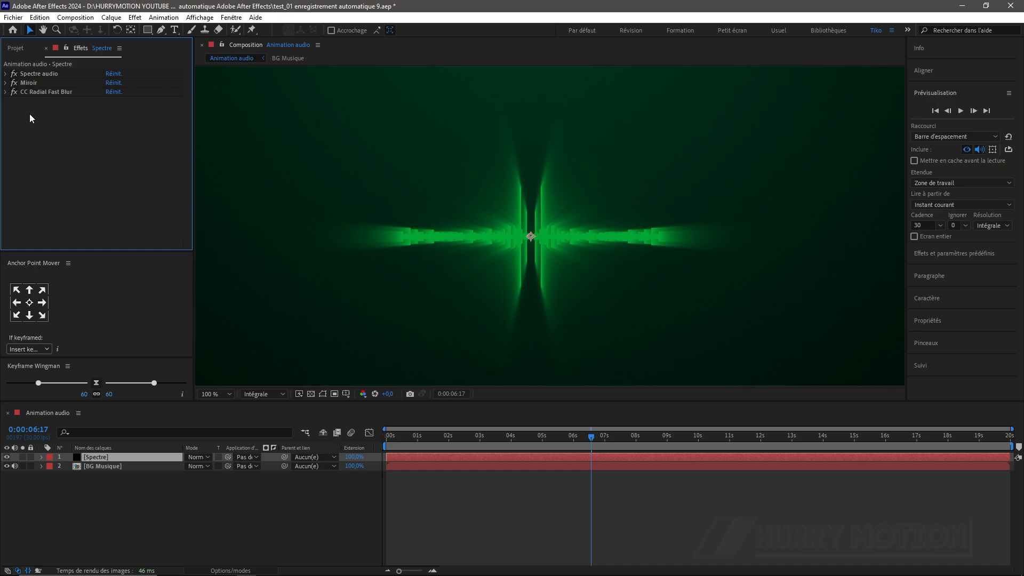
pyautogui.hotkey('ctrl', 'space')
pyautogui.write('flou')
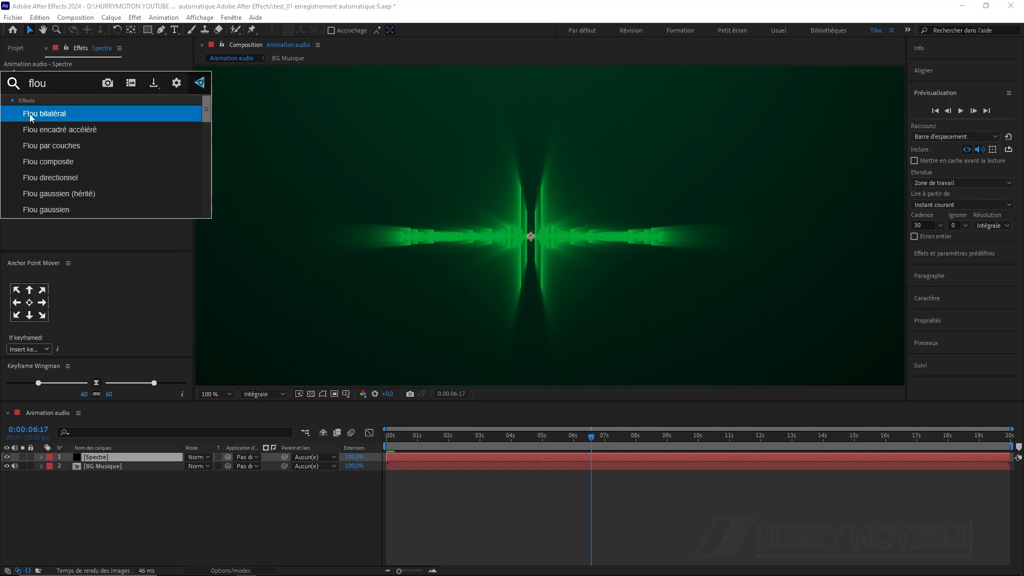
pyautogui.press('Escape')
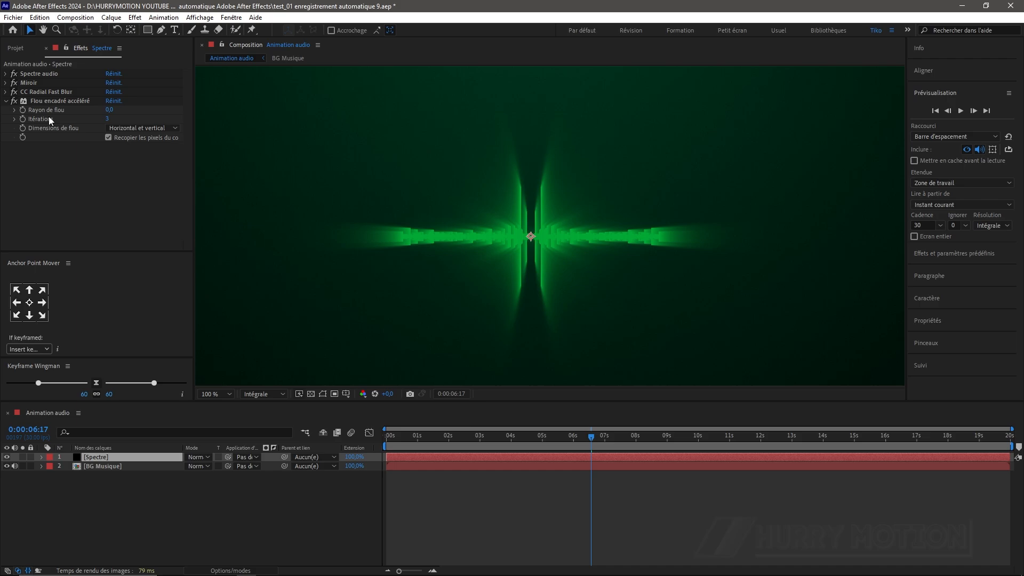
# Try a blur radius of 10 for Flou encadré accéléré, and settle on a radius of 15.
pyautogui.click(110, 110)
pyautogui.write('10')
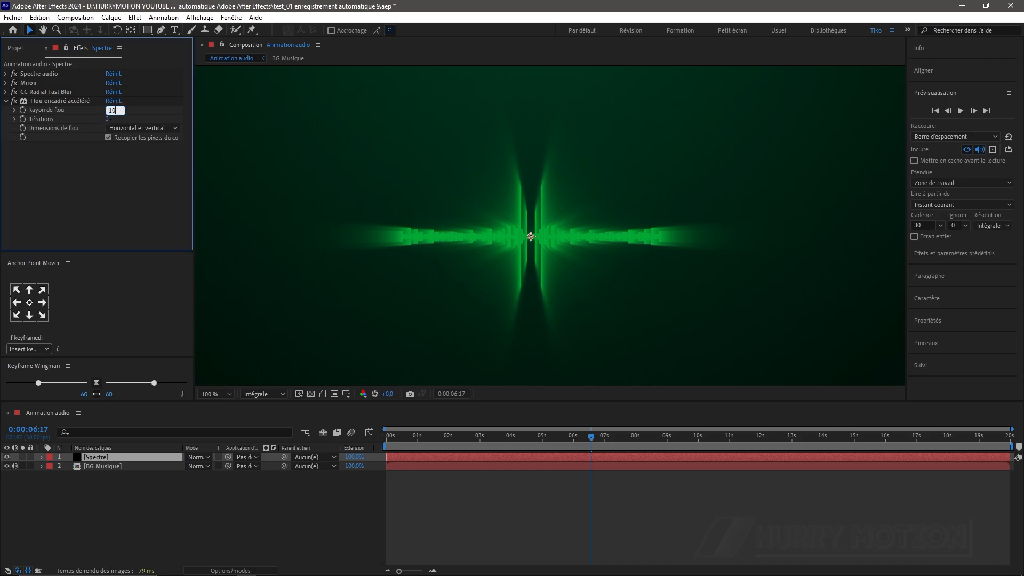
pyautogui.press('Return')
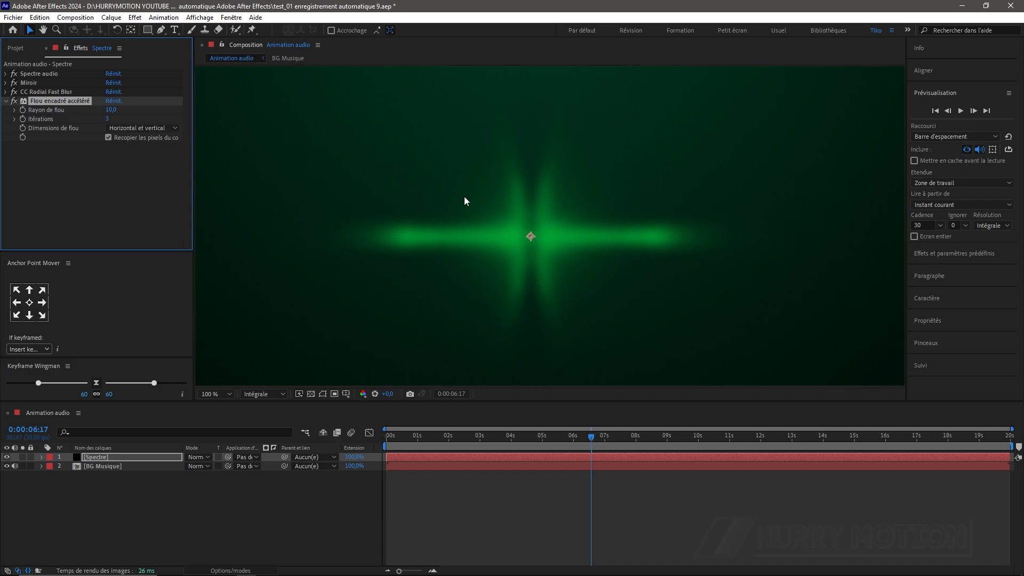
pyautogui.click(110, 109)
pyautogui.write('15')
pyautogui.press('Return')
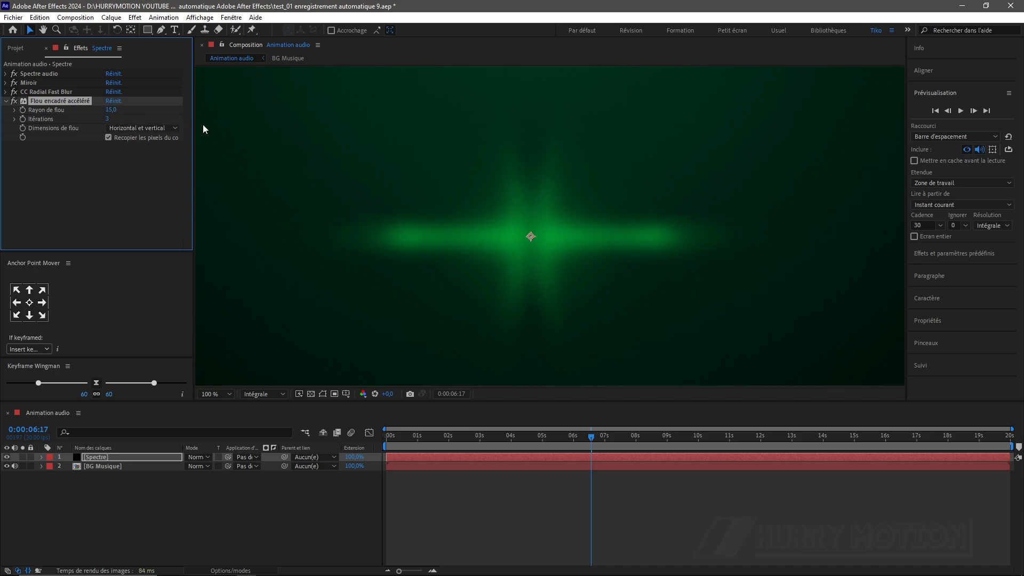
# Collapse the Flou encadré accéléré settings and apply the CC Sphere effect to the Spectre layer.
pyautogui.click(6, 101)
pyautogui.click(46, 133)
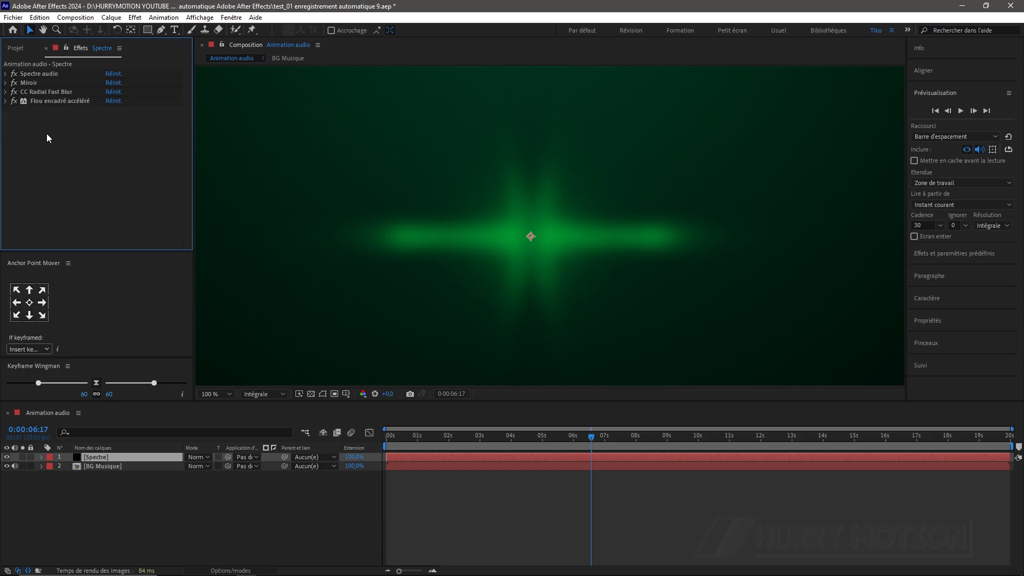
pyautogui.hotkey('ctrl', 'space')
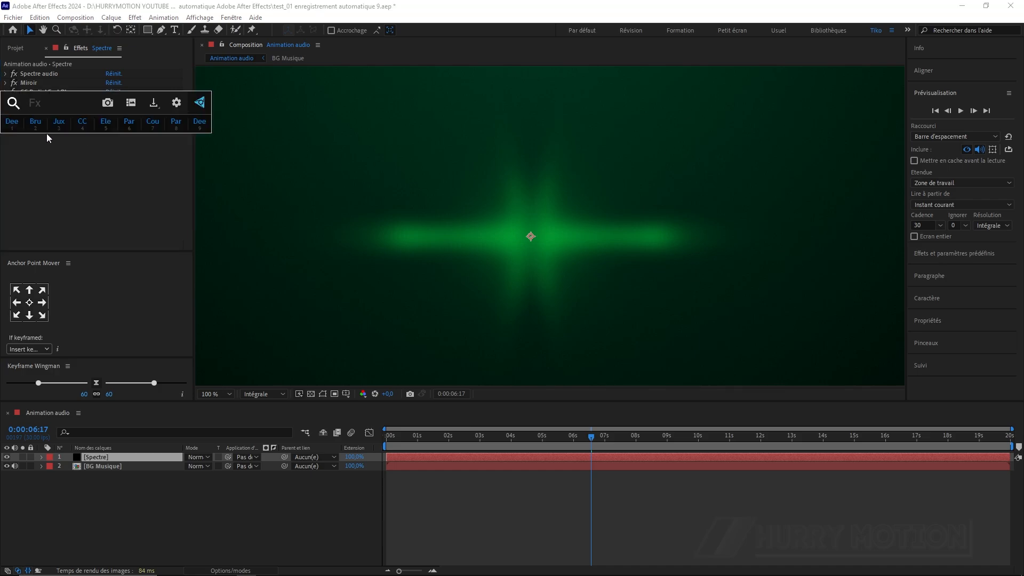
pyautogui.write('cc s')
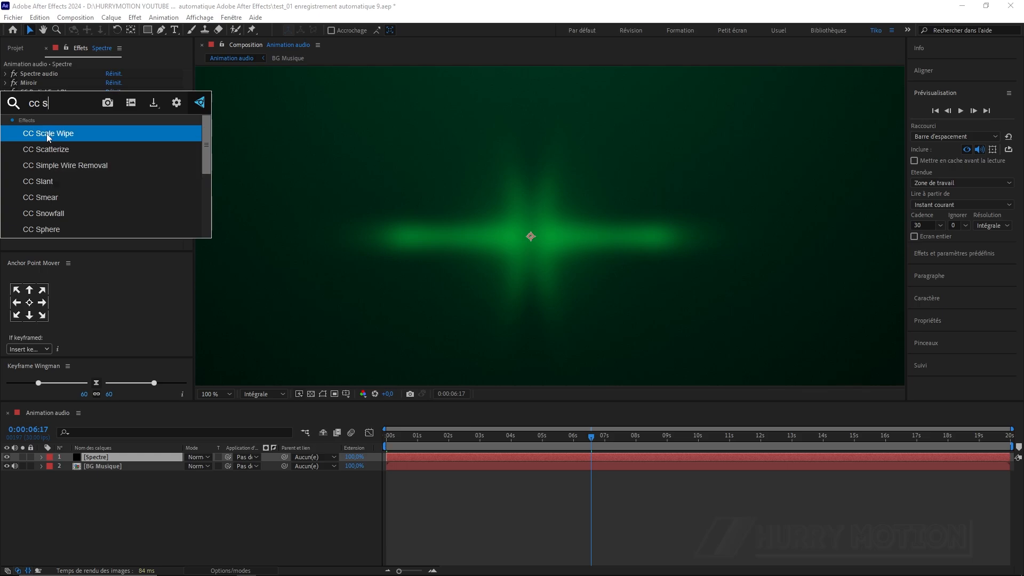
pyautogui.click(73, 228)
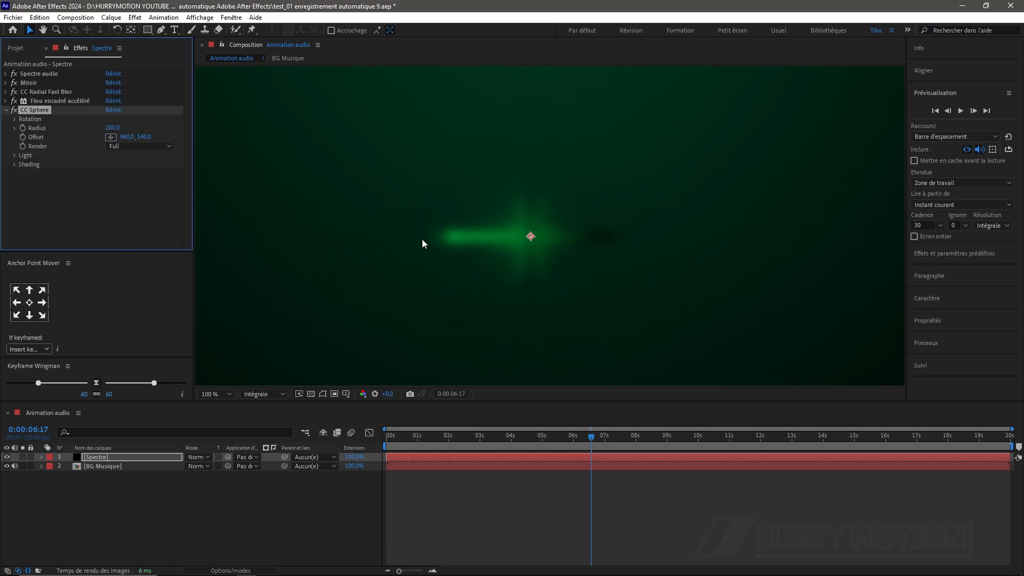
# Set the CC Sphere effect's Rotation X to 75° to curve the spectrum into an upper arc.
pyautogui.press(',')
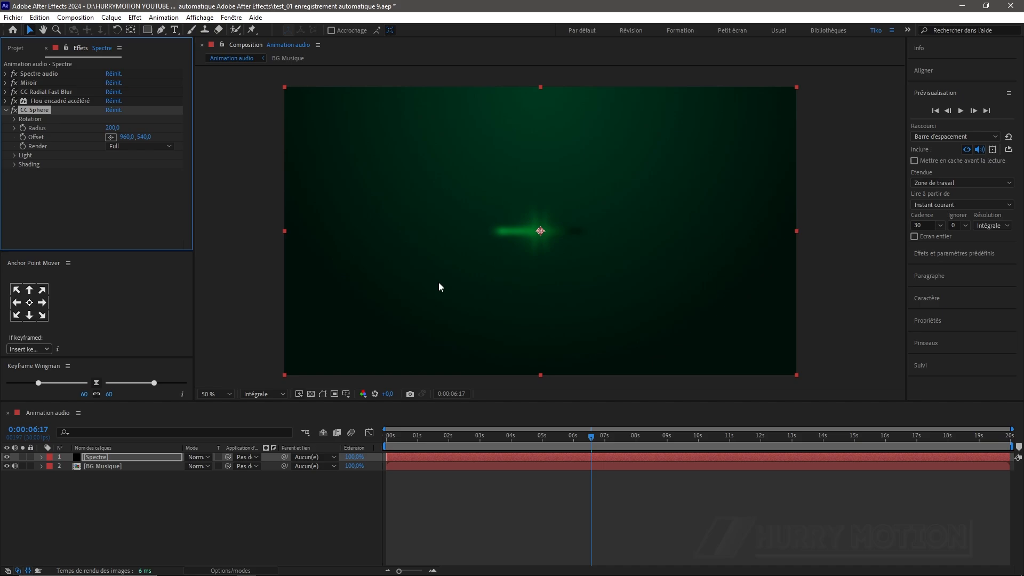
pyautogui.click(14, 119)
pyautogui.click(118, 128)
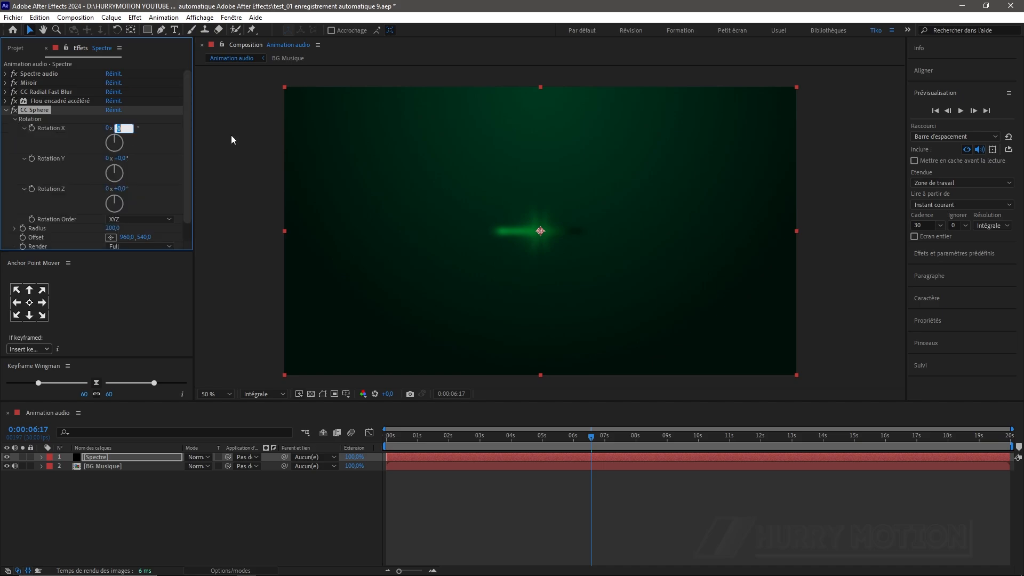
pyautogui.write('75')
pyautogui.press('Return')
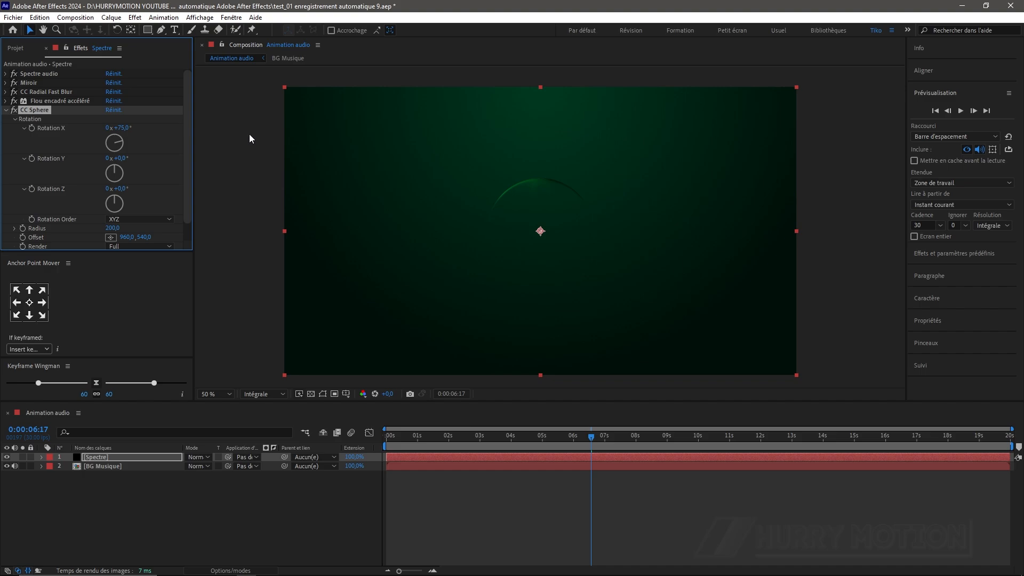
pyautogui.press('.')
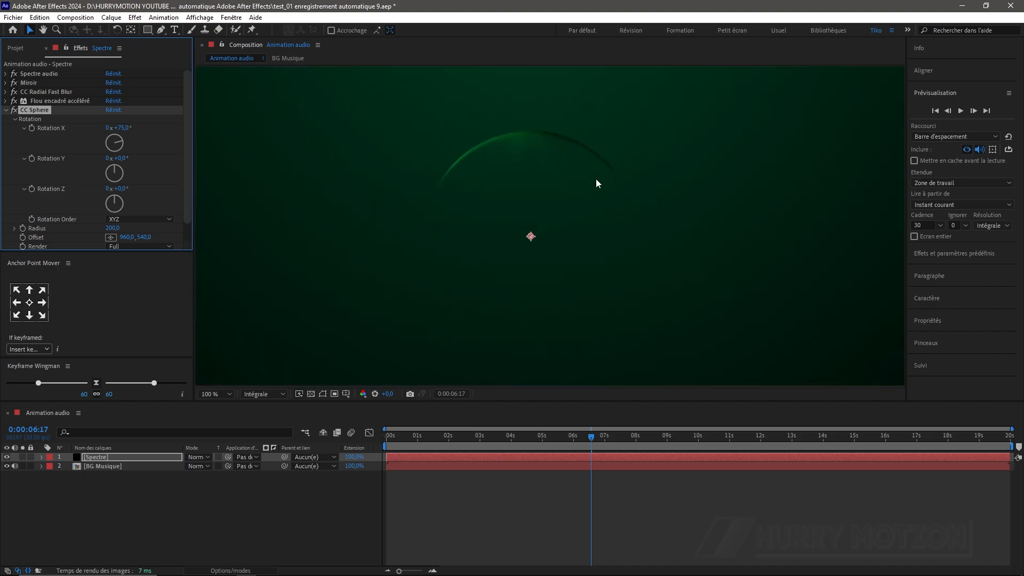
# Collapse the CC Sphere rotation settings and set the shading's Ambient value to 100.
pyautogui.click(6, 114)
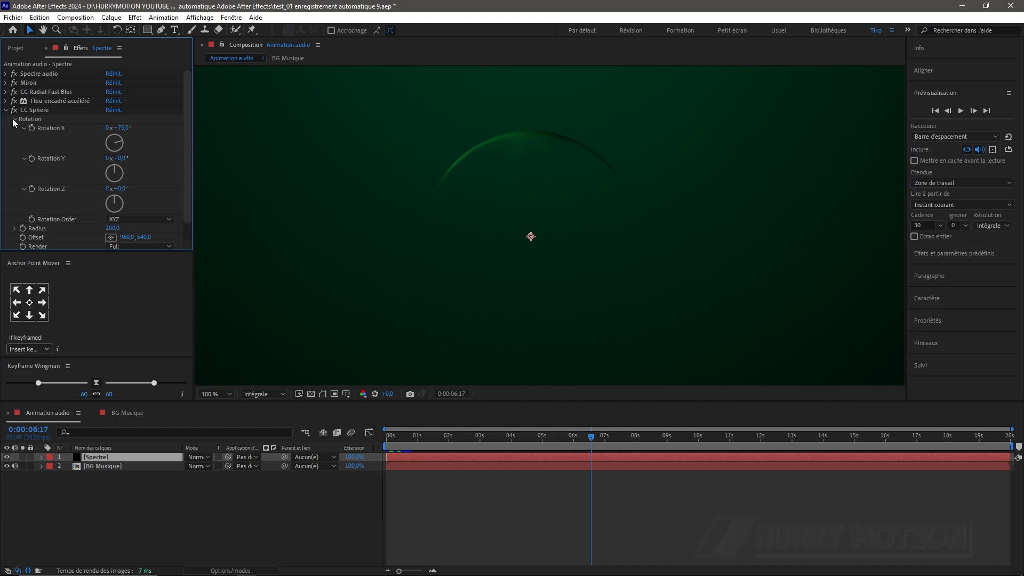
pyautogui.click(14, 119)
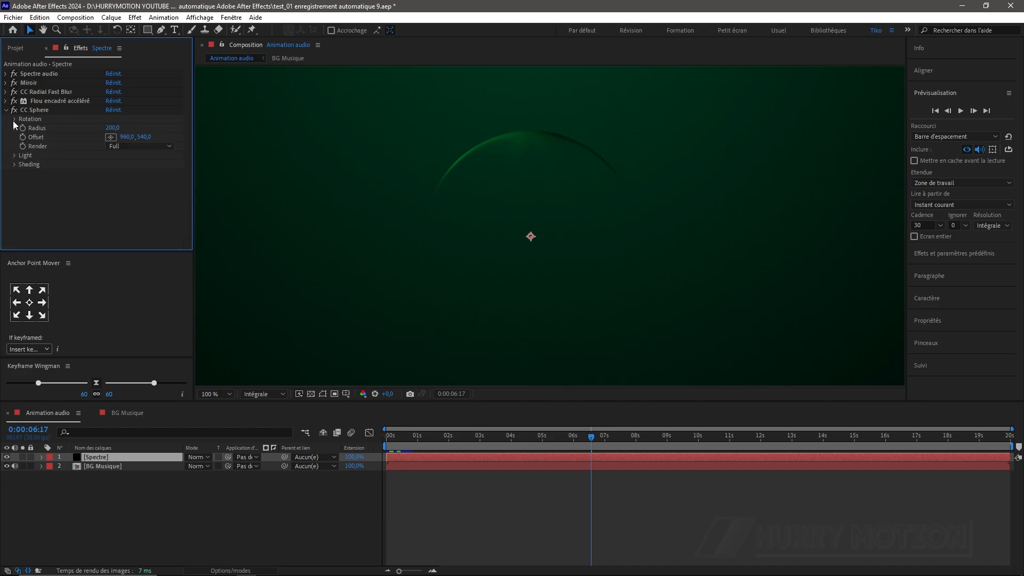
pyautogui.click(14, 164)
pyautogui.click(112, 173)
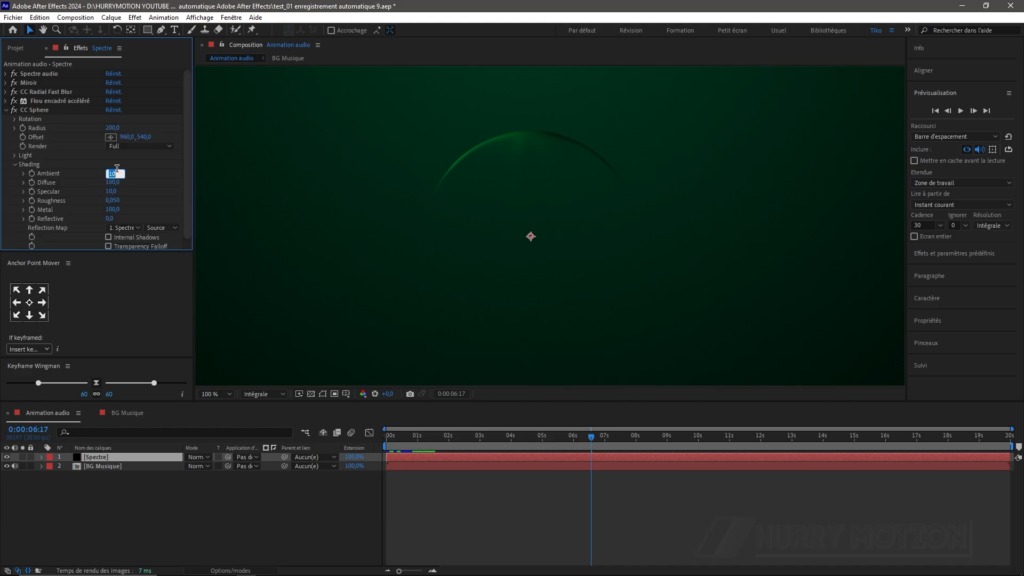
pyautogui.write('100')
pyautogui.press('Return')
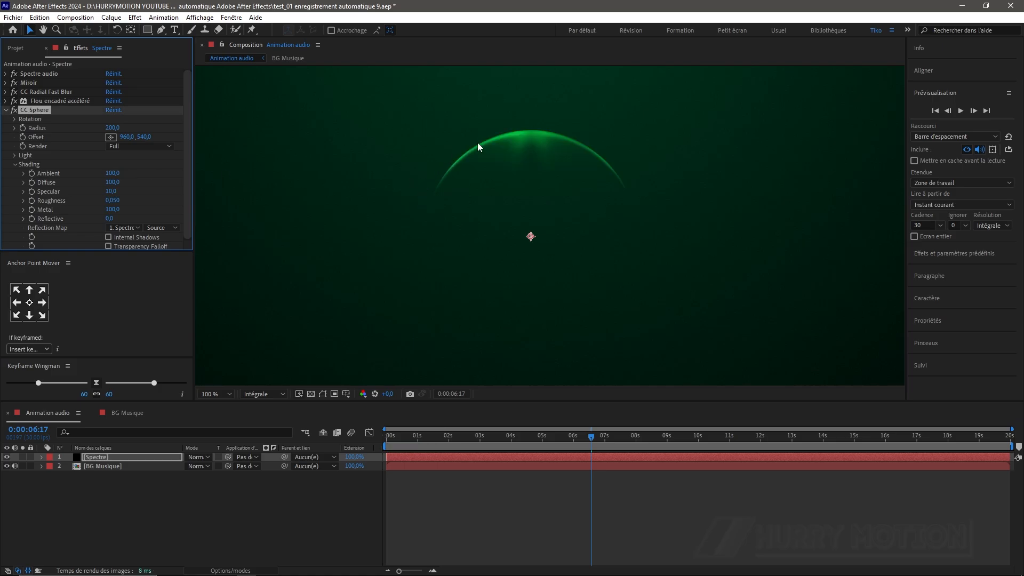
# Collapse the CC Sphere settings and apply the Lueur diffuse effect to the Spectre layer.
pyautogui.click(6, 110)
pyautogui.click(27, 129)
pyautogui.hotkey('ctrl', 'space')
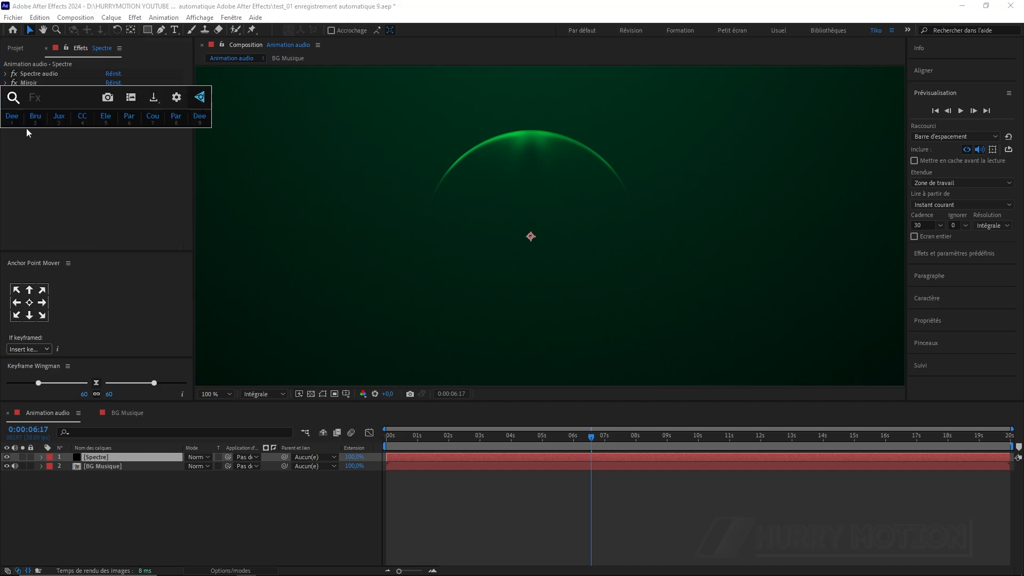
pyautogui.write('lue')
pyautogui.click(30, 129)
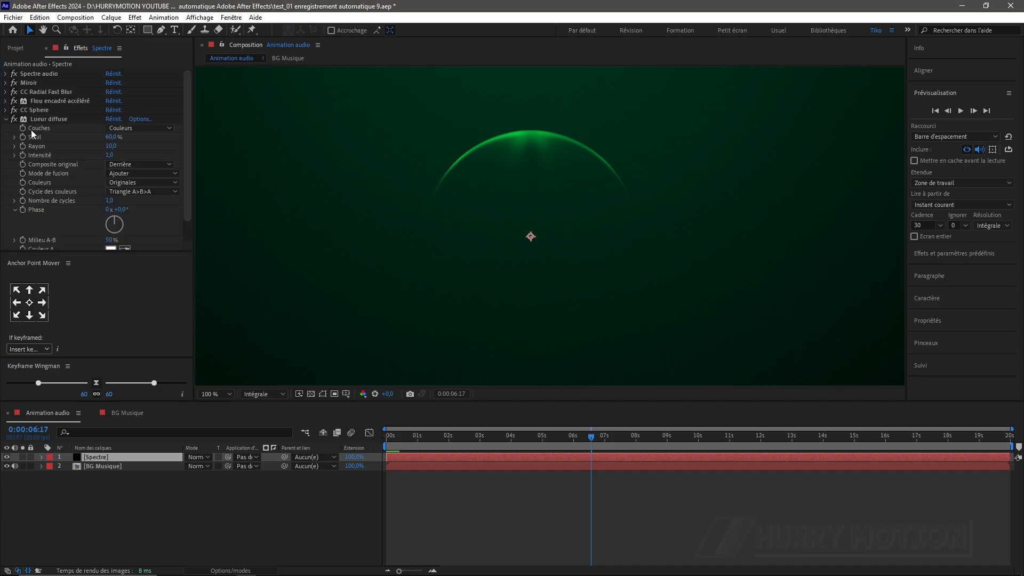
# Set the Lueur diffuse effect's threshold (Seuil) to 80% and its radius (Rayon) to 20.
pyautogui.click(115, 137)
pyautogui.write('80')
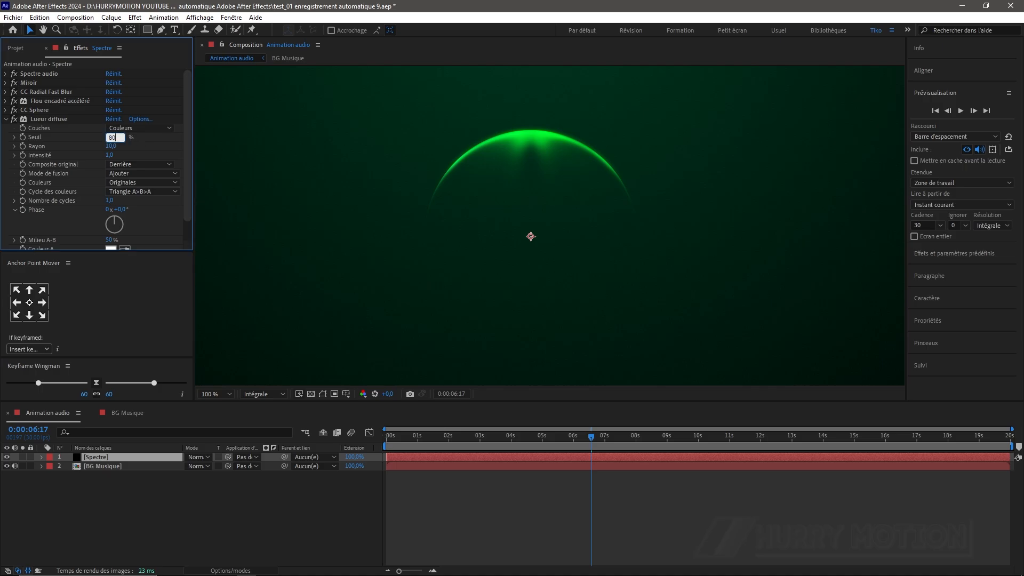
pyautogui.press('Return')
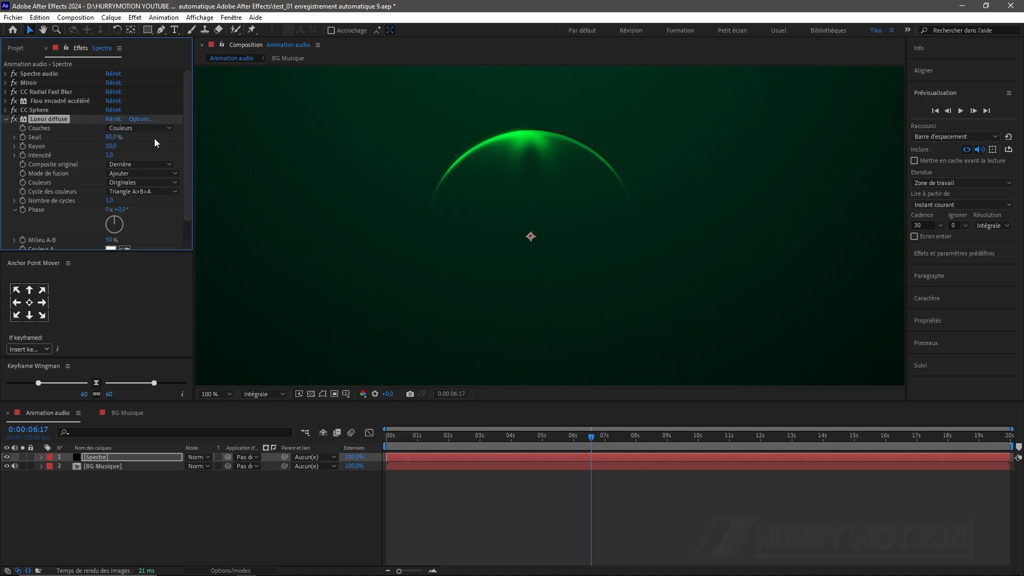
pyautogui.click(112, 147)
pyautogui.press('Return')
pyautogui.press(',')
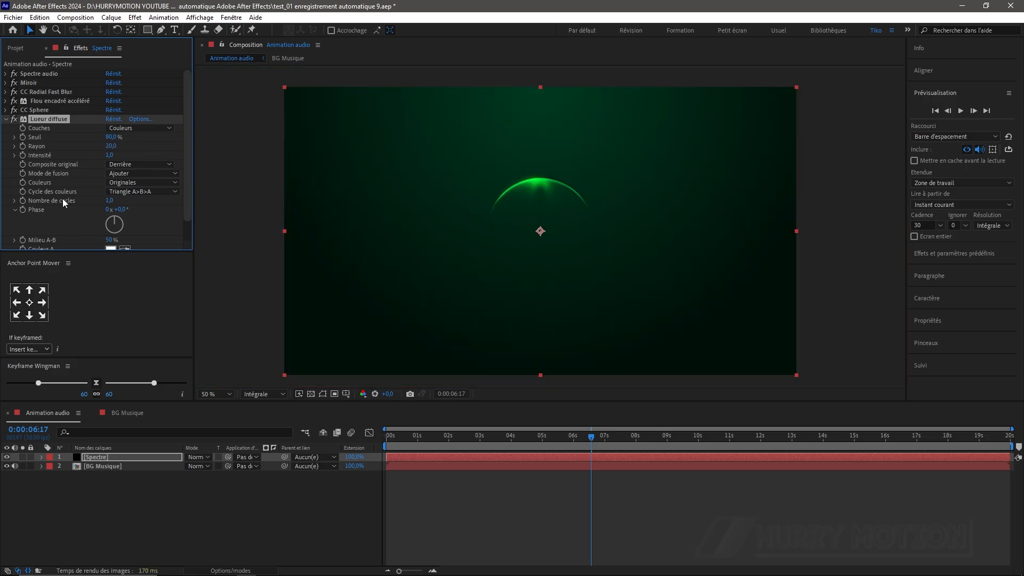
# Rename the Spectre layer as Haut.
pyautogui.click(96, 459)
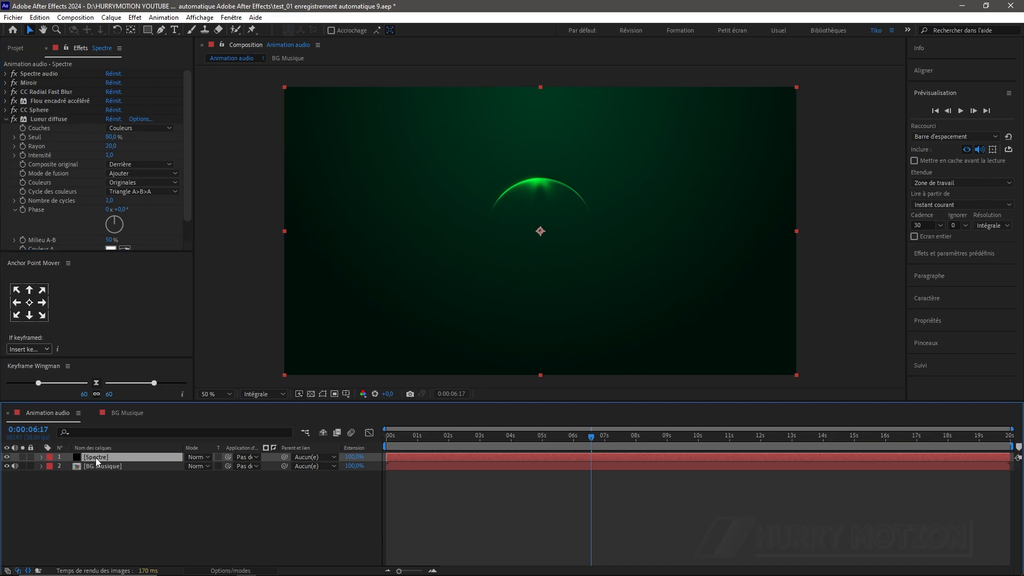
pyautogui.press('Return')
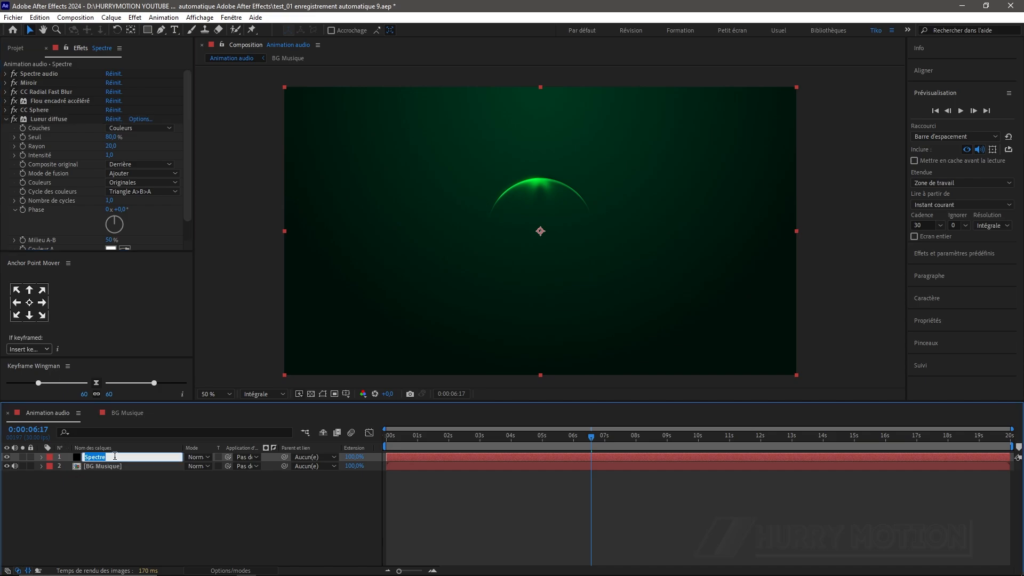
pyautogui.write('Haut')
pyautogui.click(121, 479)
# Duplicate the Haut layer and move the copy directly beneath the original in the layer stack.
pyautogui.click(98, 457)
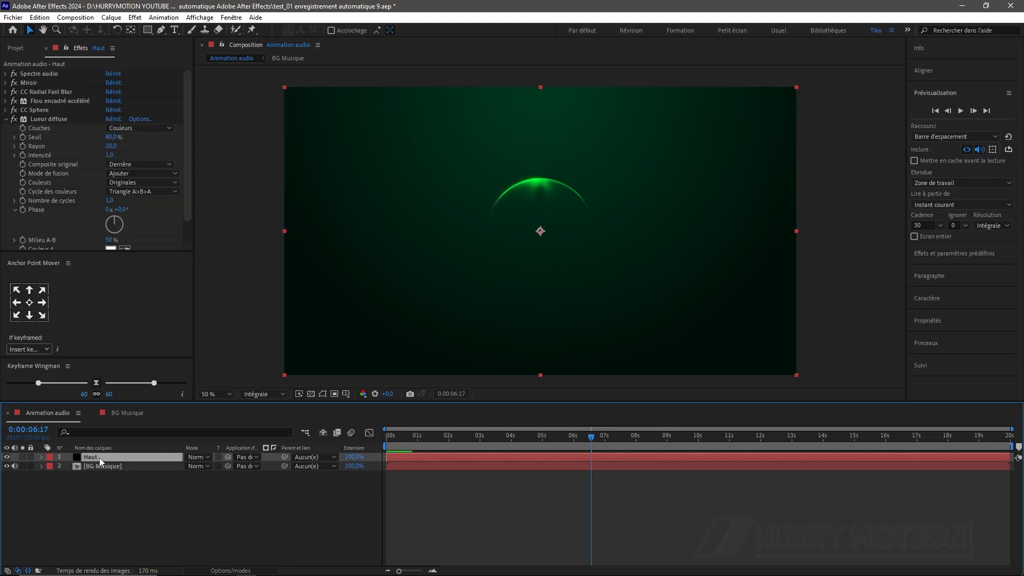
pyautogui.hotkey('ctrl', 'd')
pyautogui.doubleClick(100, 458)
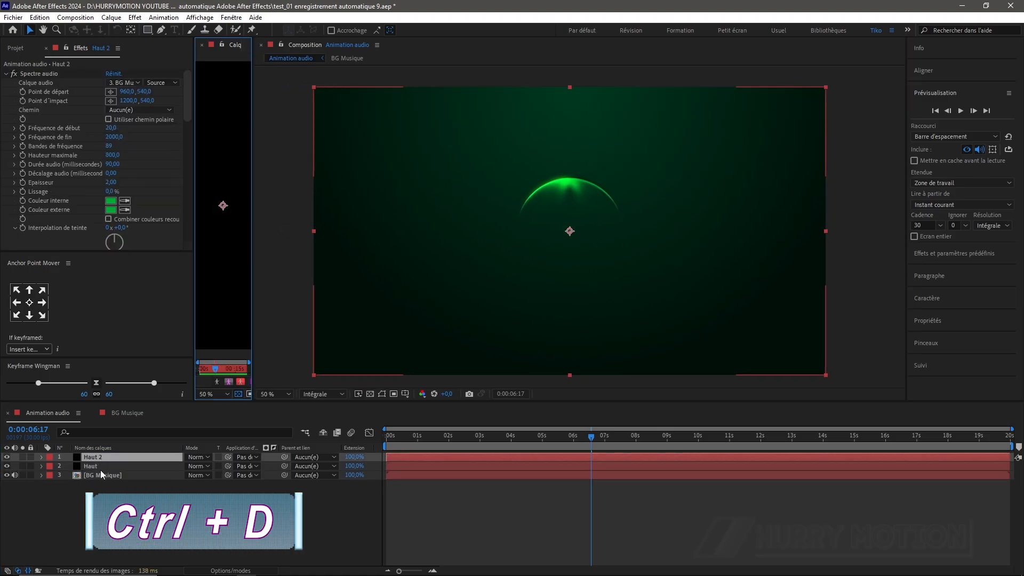
pyautogui.click(201, 45)
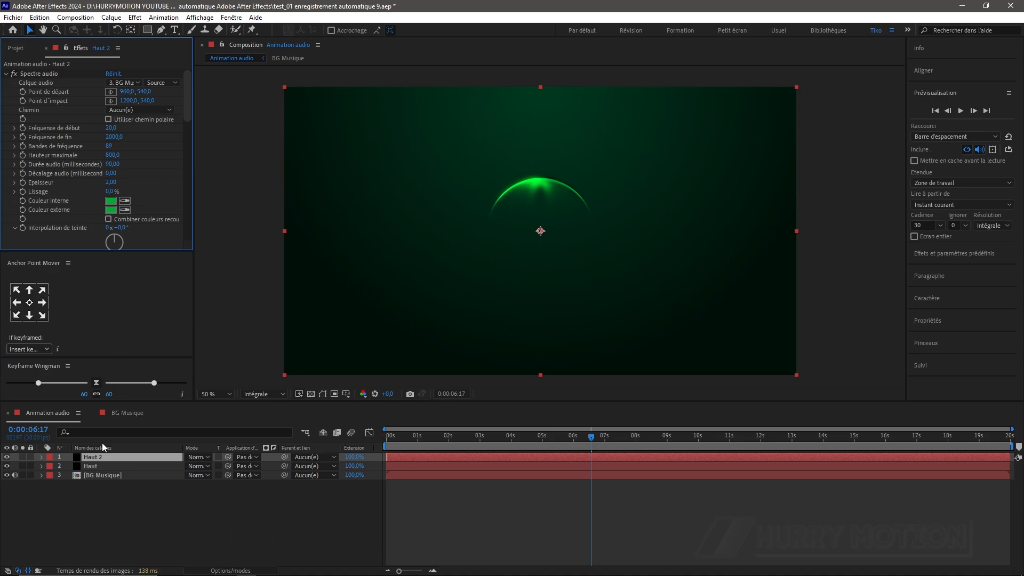
pyautogui.moveTo(98, 457); pyautogui.dragTo(97, 467)
# Rename the duplicated Haut layer as Bas.
pyautogui.press('Return')
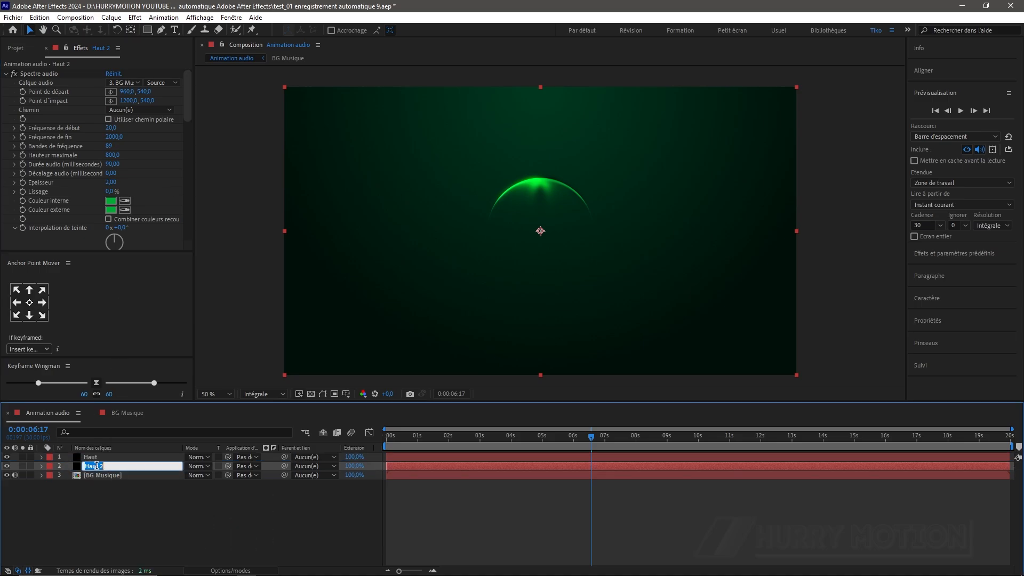
pyautogui.write('Bas')
pyautogui.press('Return')
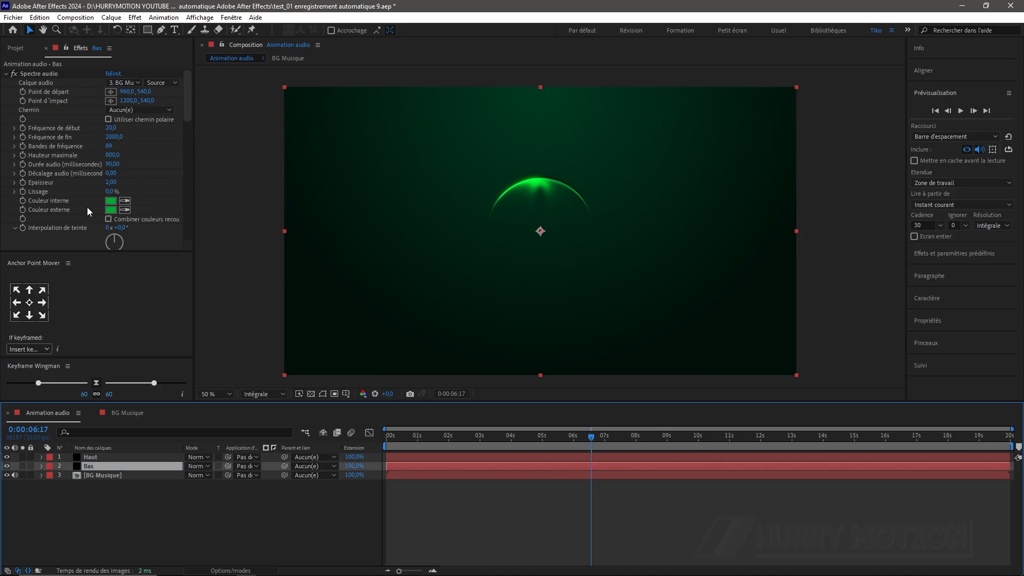
# Collapse the Bas layer's effect settings and set its CC Sphere Rotation X to 260° to form the lower arc.
pyautogui.click(25, 73)
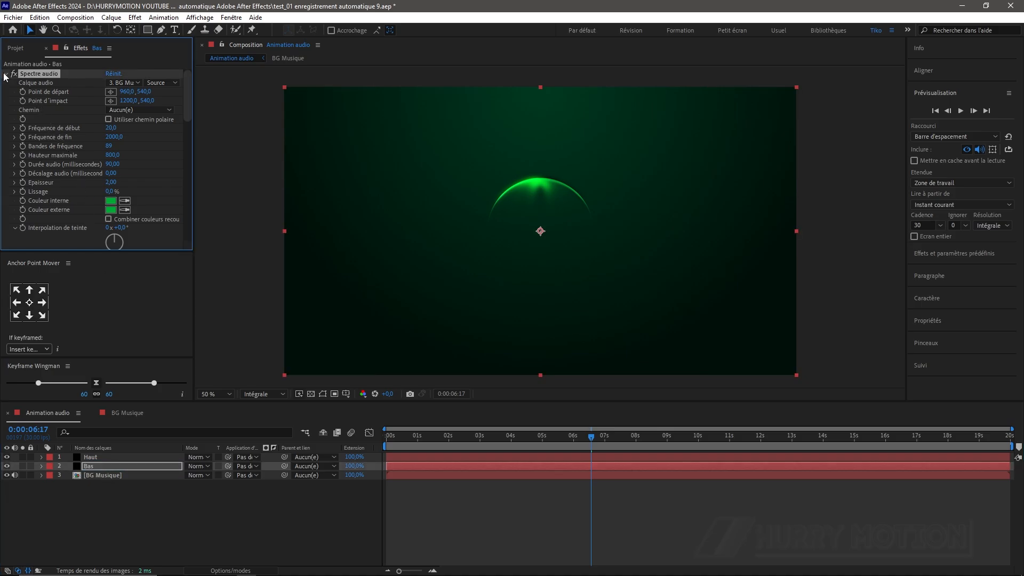
pyautogui.click(7, 73)
pyautogui.click(46, 153)
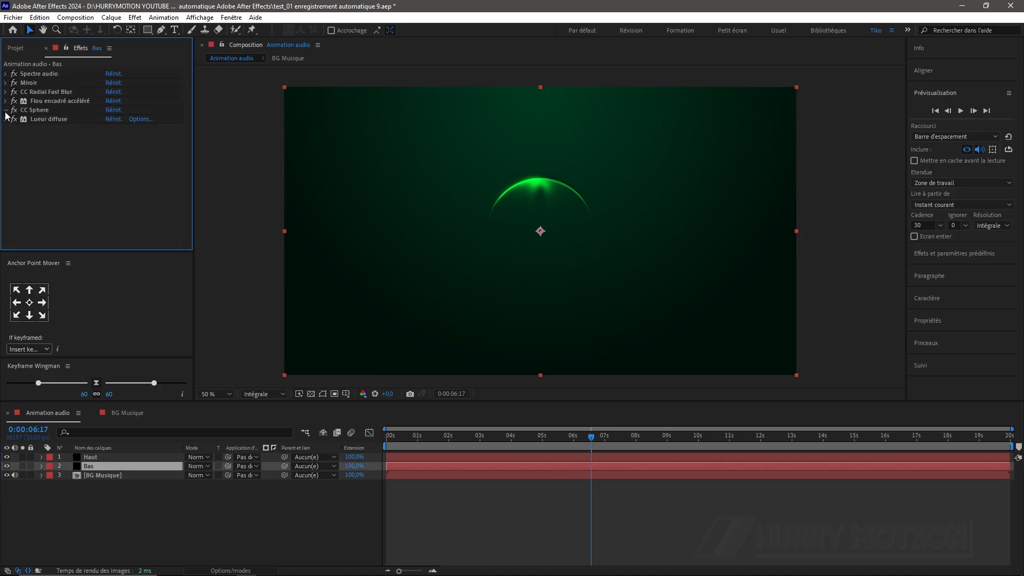
pyautogui.click(6, 110)
pyautogui.click(15, 119)
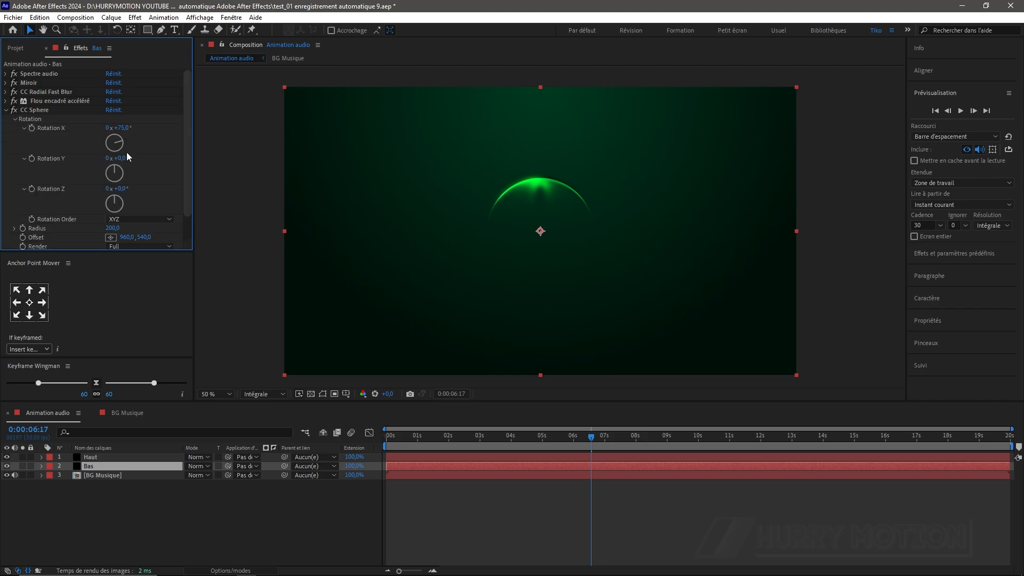
pyautogui.click(123, 128)
pyautogui.write('260')
pyautogui.press('Return')
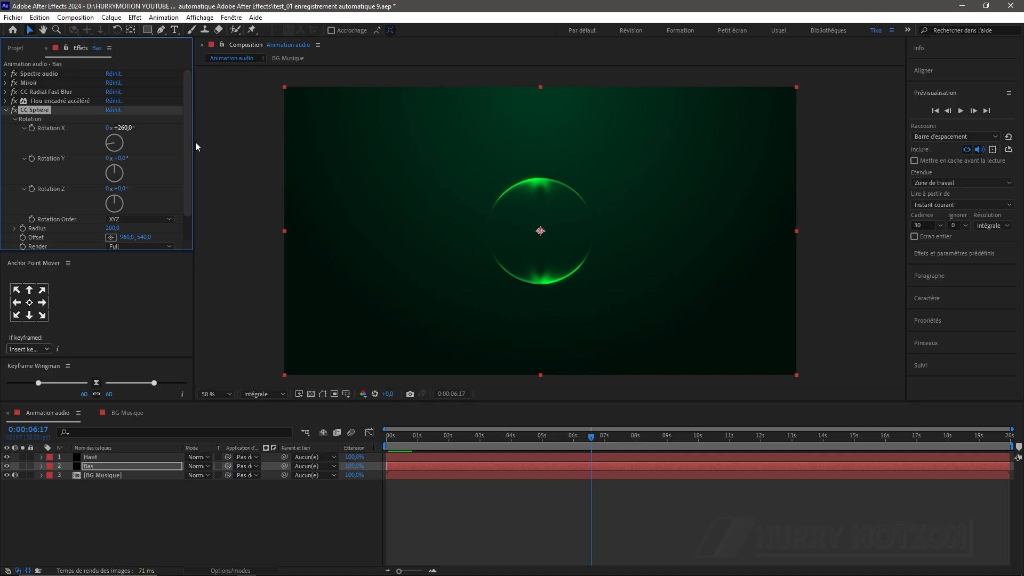
# Duplicate the Bas layer and rename the copy Gauche.
pyautogui.click(111, 466)
pyautogui.hotkey('ctrl', 'd')
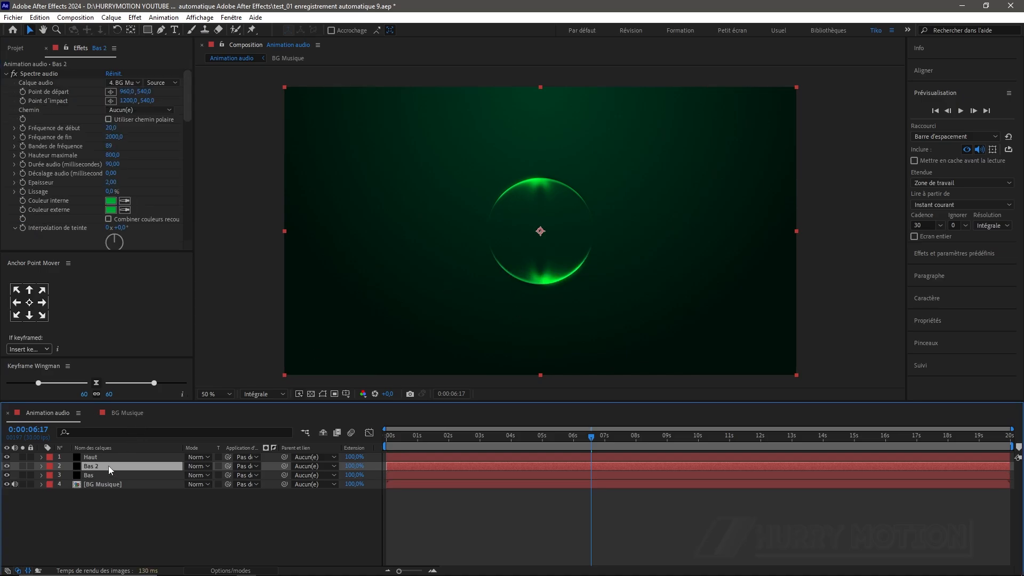
pyautogui.press('Return')
pyautogui.write('Gau')
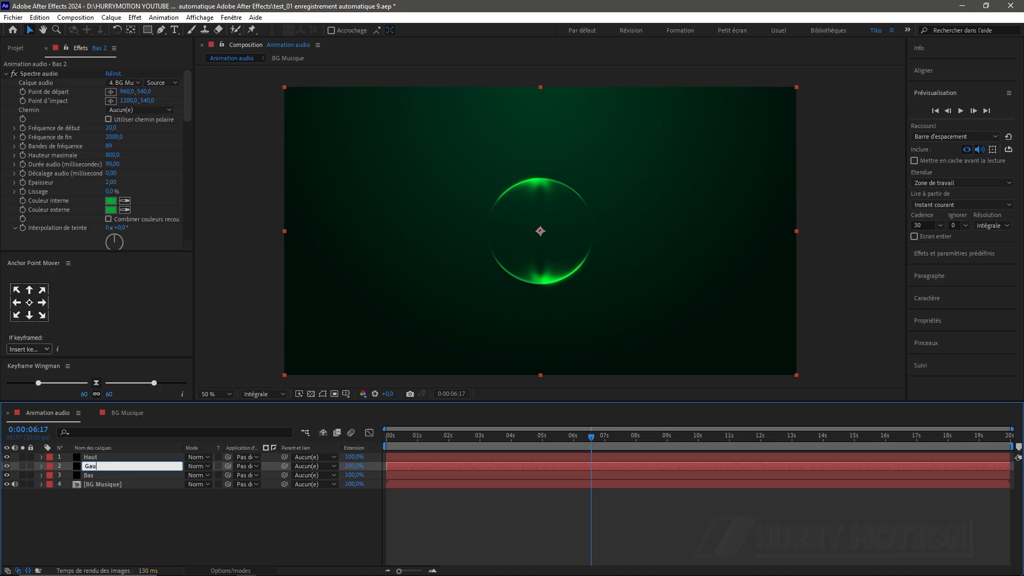
pyautogui.write('che')
# Collapse the Gauche layer's effect settings and set its CC Sphere Rotation Y to -75° to form the left arc.
pyautogui.click(39, 72)
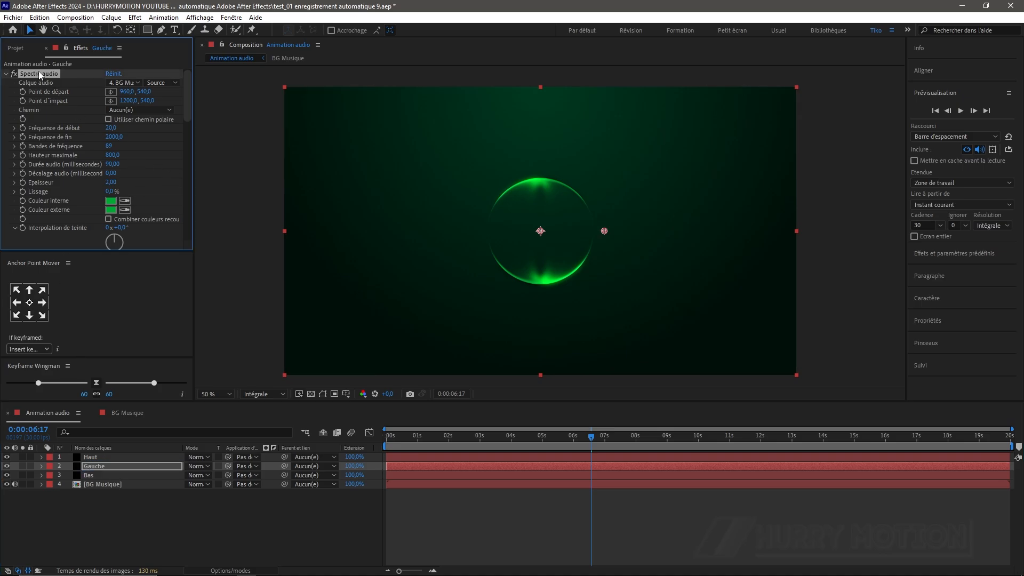
pyautogui.click(7, 74)
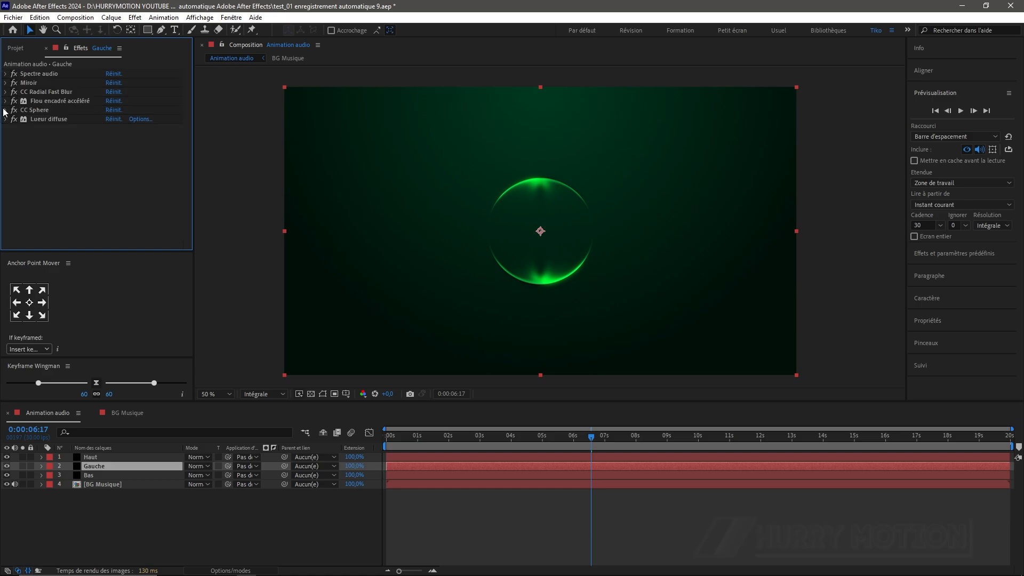
pyautogui.click(7, 110)
pyautogui.click(15, 119)
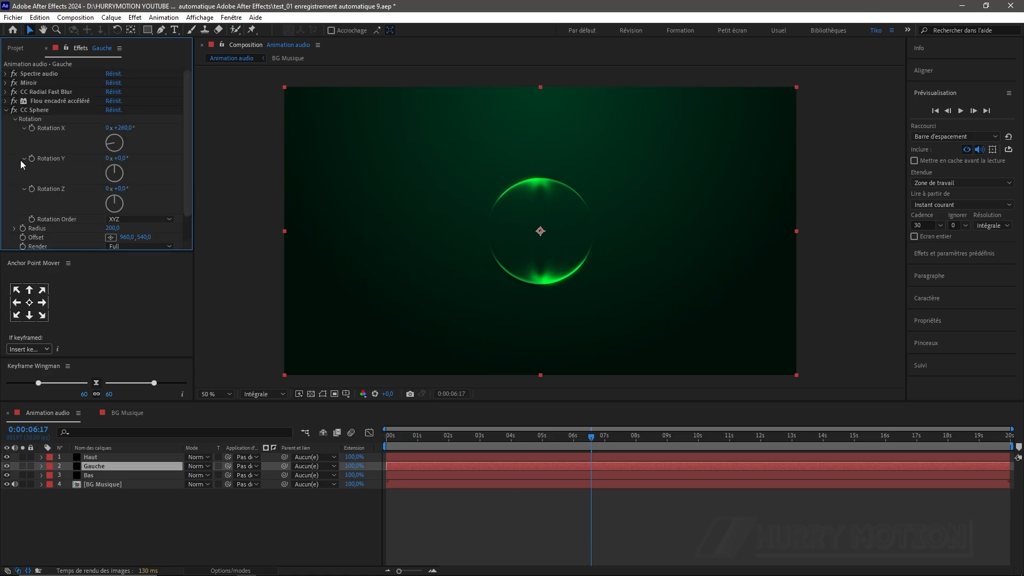
pyautogui.click(120, 158)
pyautogui.write('-75')
pyautogui.press('Return')
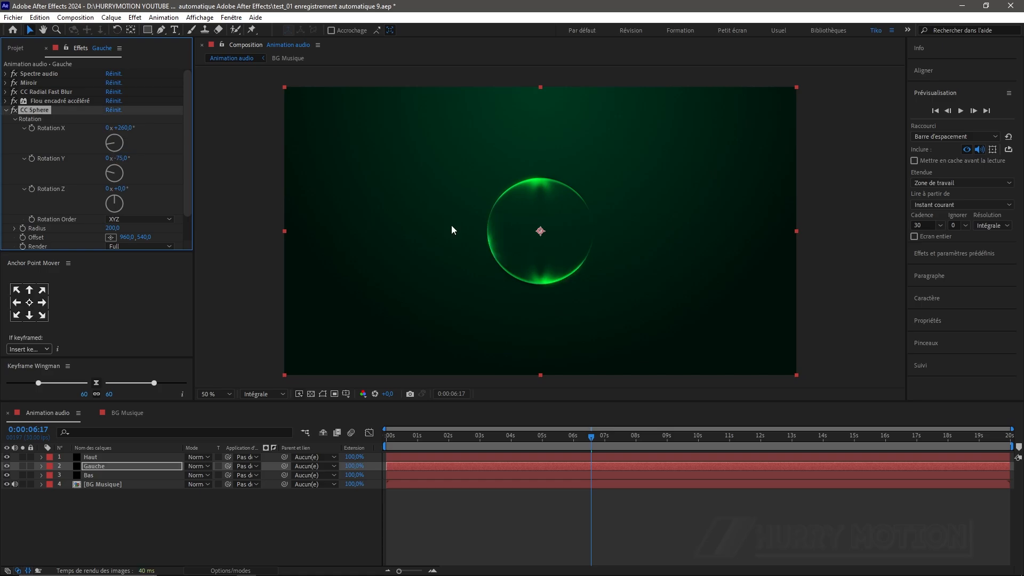
# Duplicate the Gauche layer and rename the copy Droite.
pyautogui.click(118, 467)
pyautogui.hotkey('ctrl', 'd')
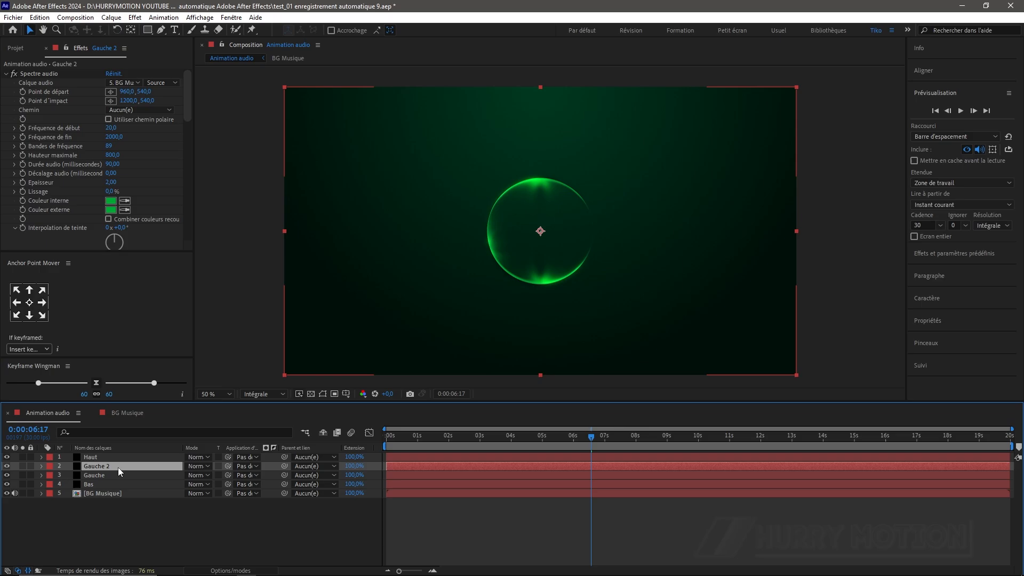
pyautogui.press('Return')
pyautogui.write('Dr')
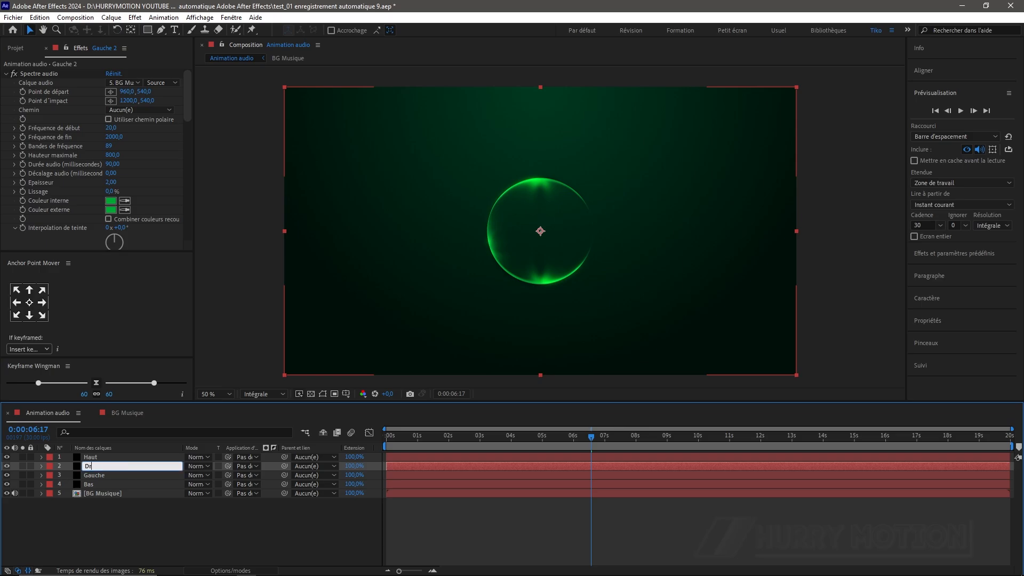
pyautogui.write('oite')
# Collapse the Droite layer's effect settings and set its CC Sphere Rotation Y to 75° to form the right arc.
pyautogui.click(31, 74)
pyautogui.keyDown('ctrl'); pyautogui.click(6, 75); pyautogui.keyUp('ctrl')
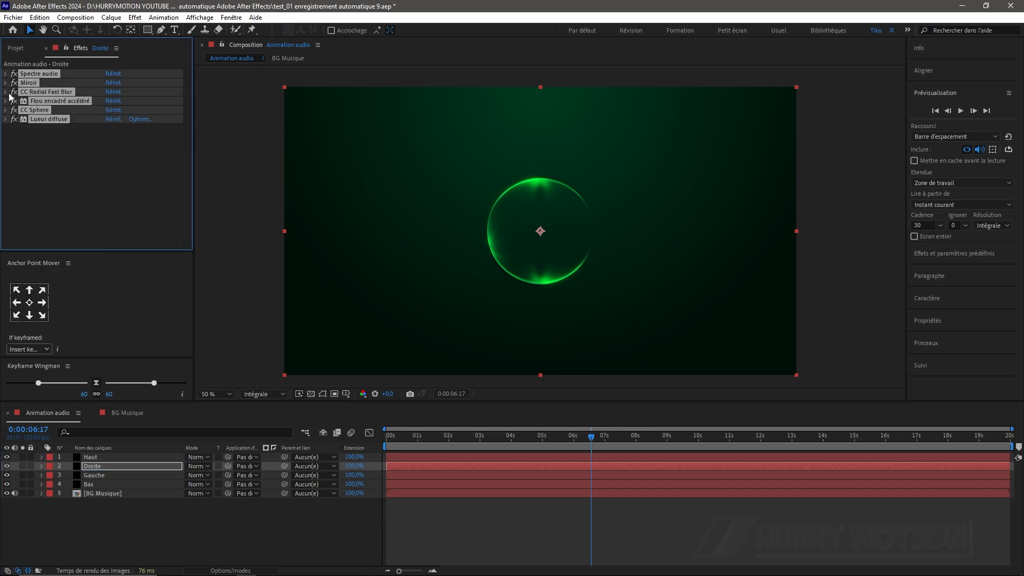
pyautogui.click(20, 144)
pyautogui.click(6, 110)
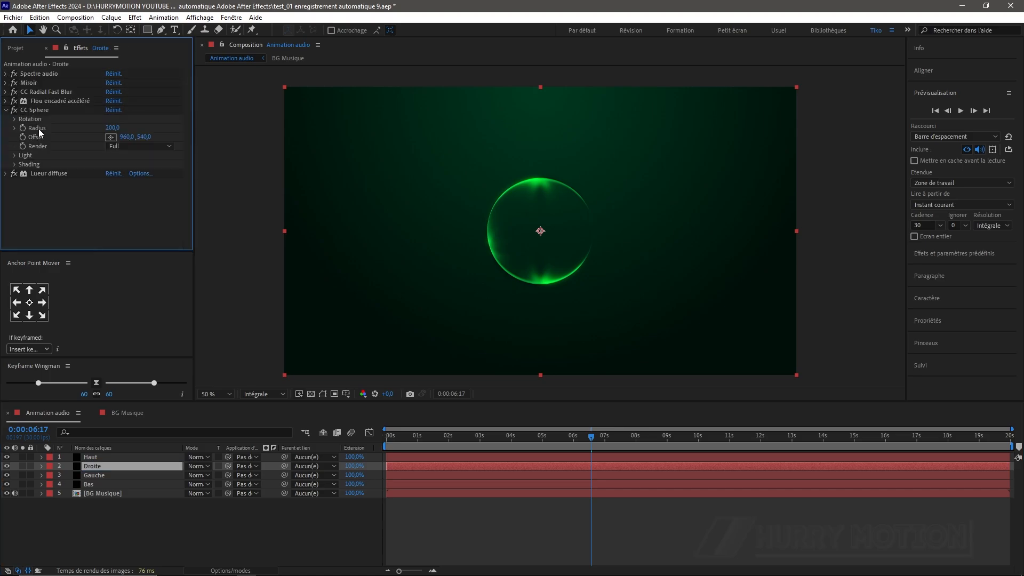
pyautogui.click(14, 119)
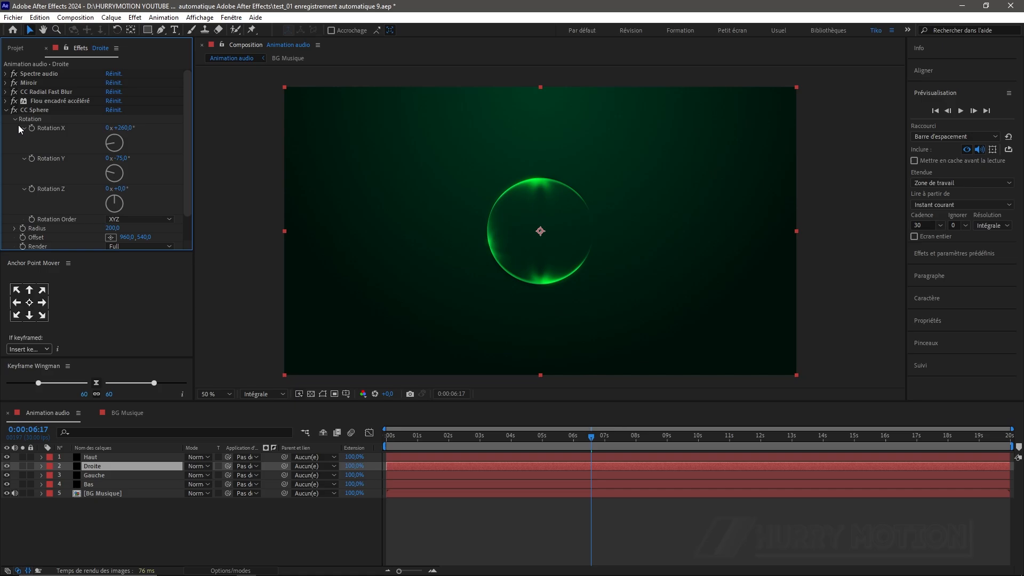
pyautogui.click(123, 158)
pyautogui.write('75')
pyautogui.press('Return')
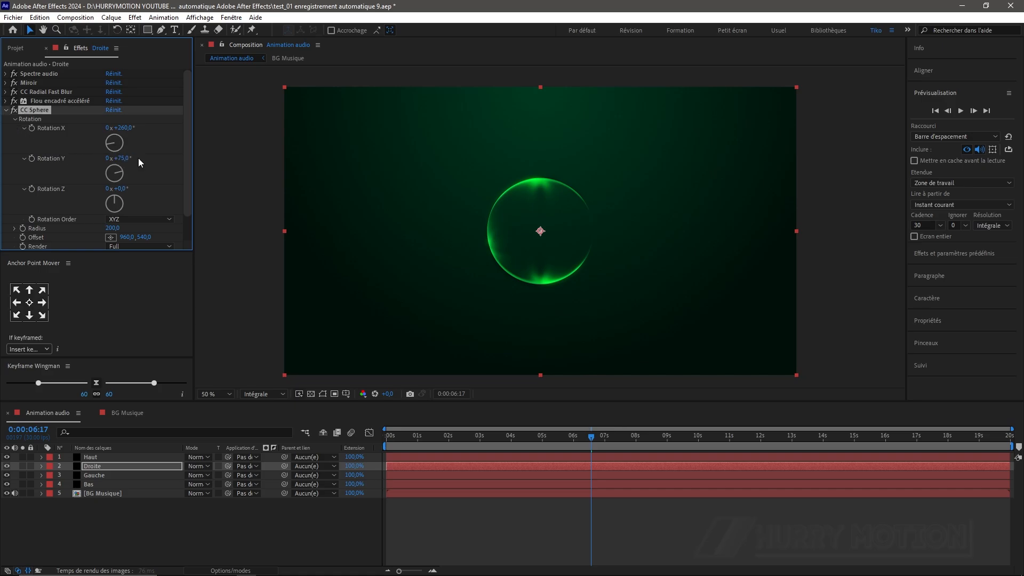
pyautogui.click(128, 508)
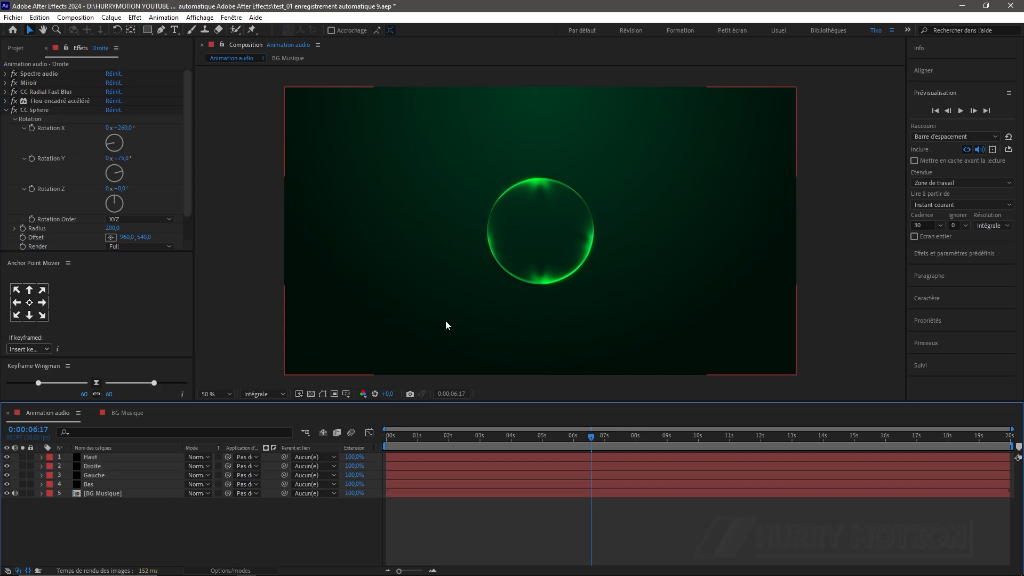
# Preview the four-arc audio circle up close, playing from 0:00:03:11.
pyautogui.press('.')
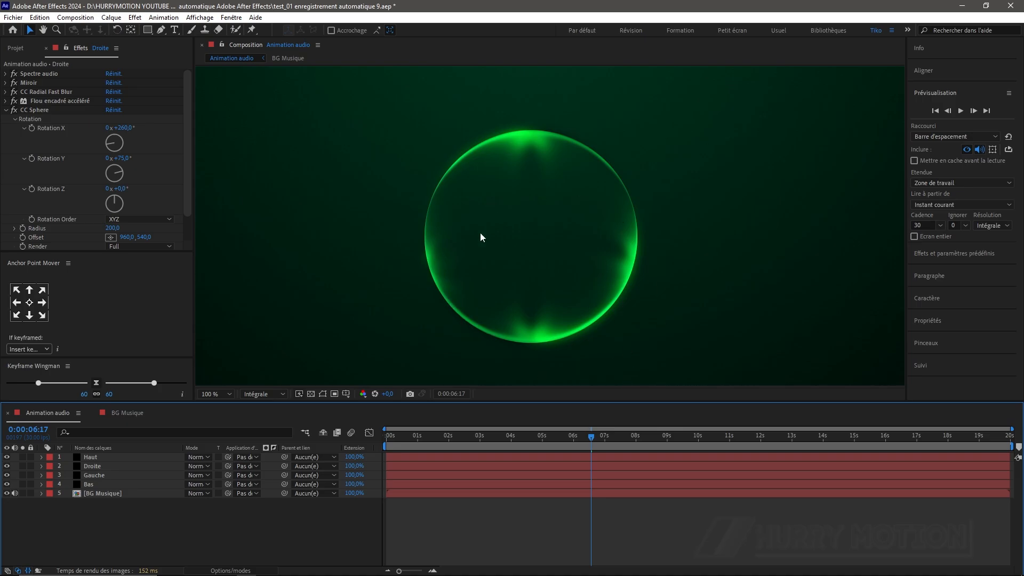
pyautogui.moveTo(584, 433); pyautogui.dragTo(493, 435)
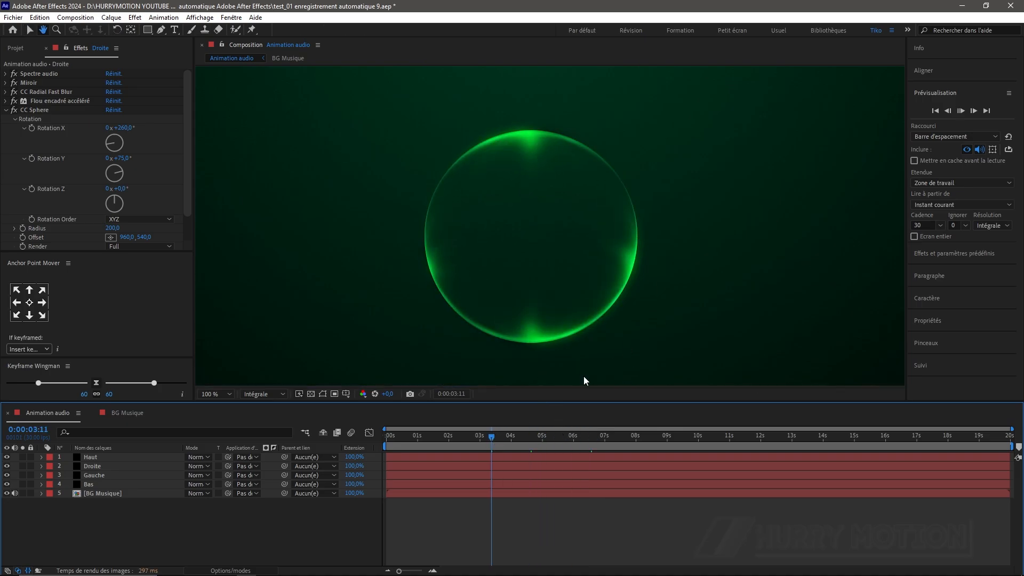
pyautogui.press('space')
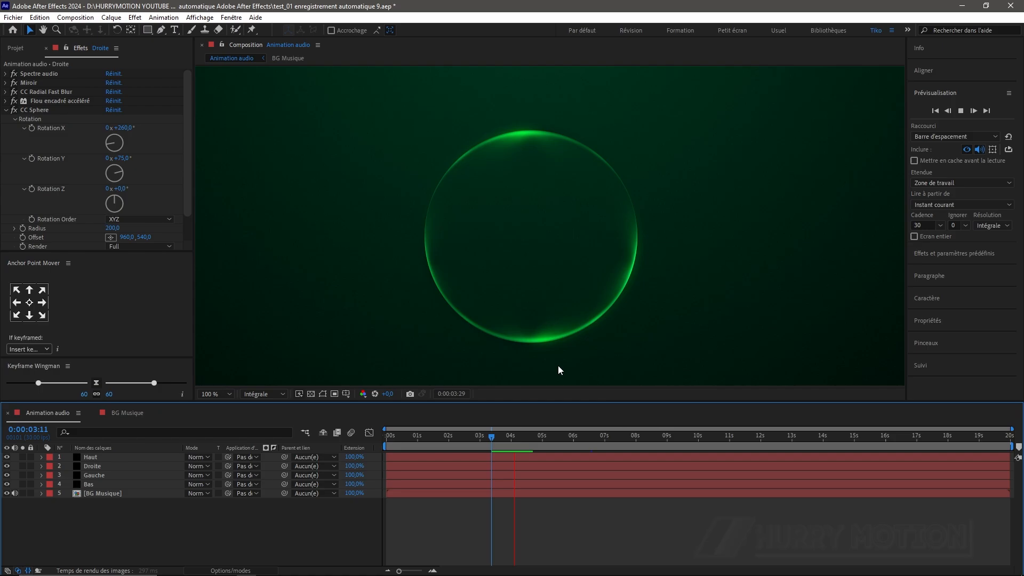
pyautogui.press('space')
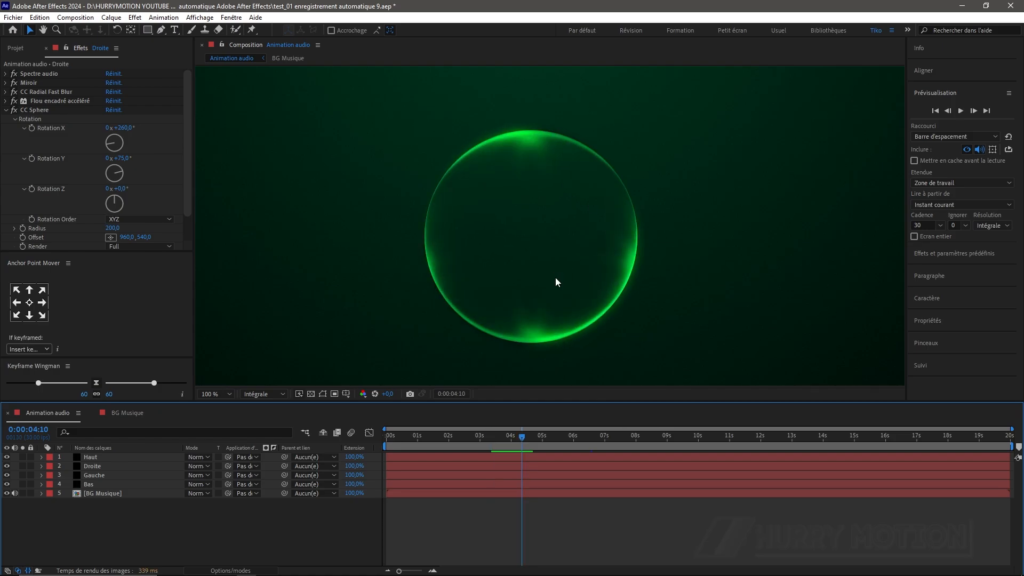
# Duplicate the Haut layer, rename the copy Reflet, and place it between Bas and BG Musique in the layer stack.
pyautogui.click(99, 459)
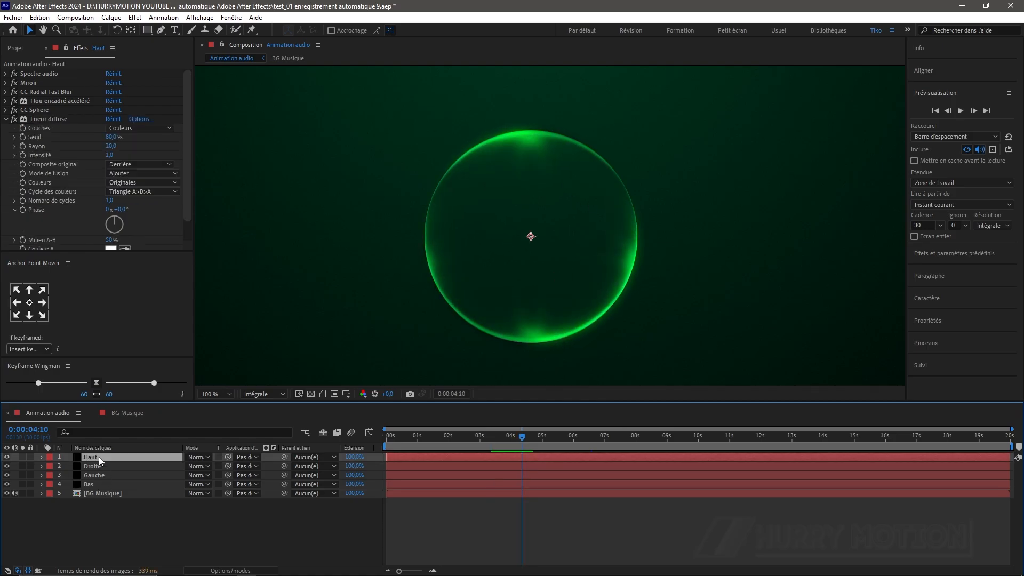
pyautogui.hotkey('ctrl', 'd')
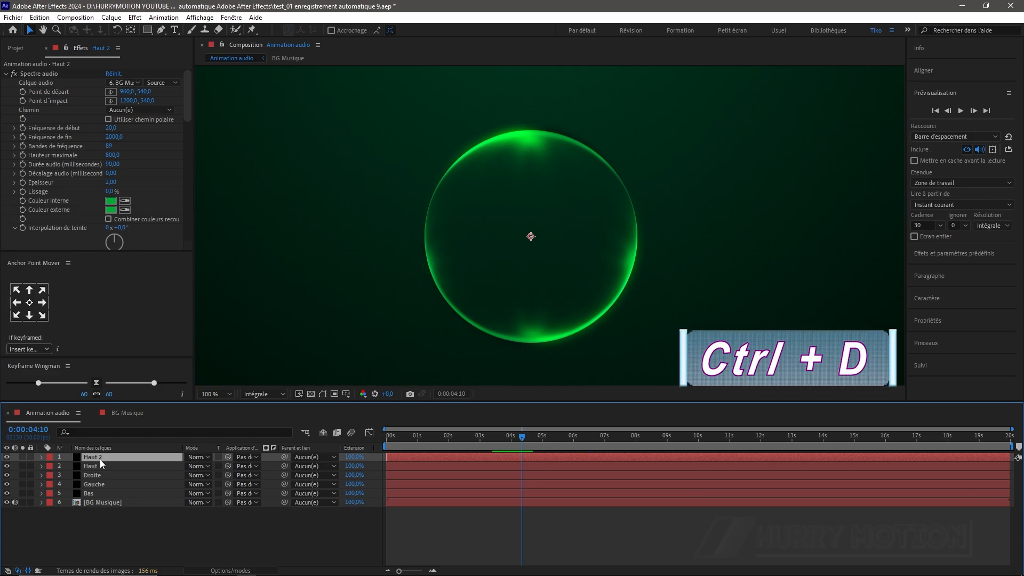
pyautogui.press('Return')
pyautogui.write('R')
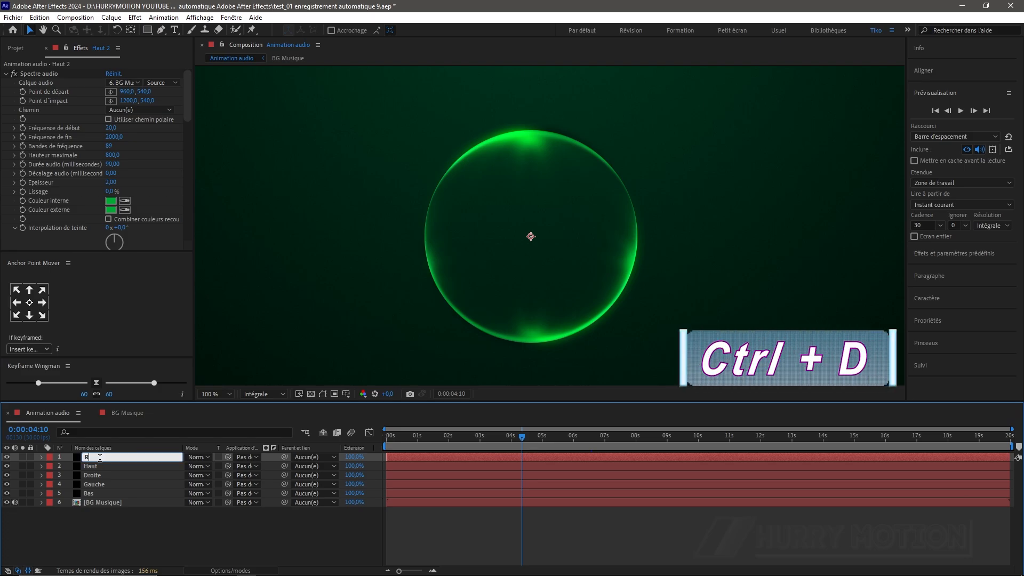
pyautogui.write('eflet')
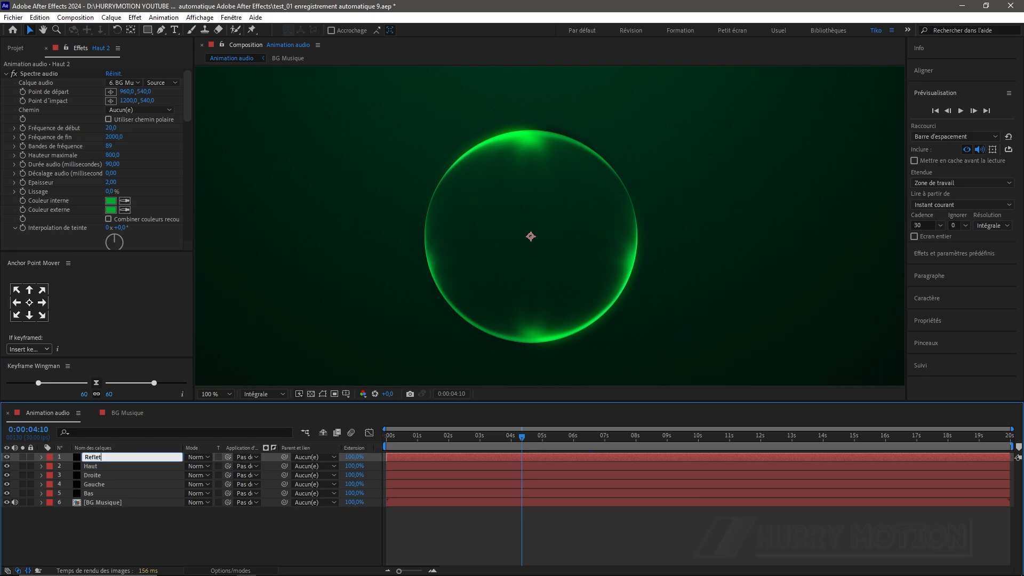
pyautogui.moveTo(93, 457); pyautogui.dragTo(100, 495)
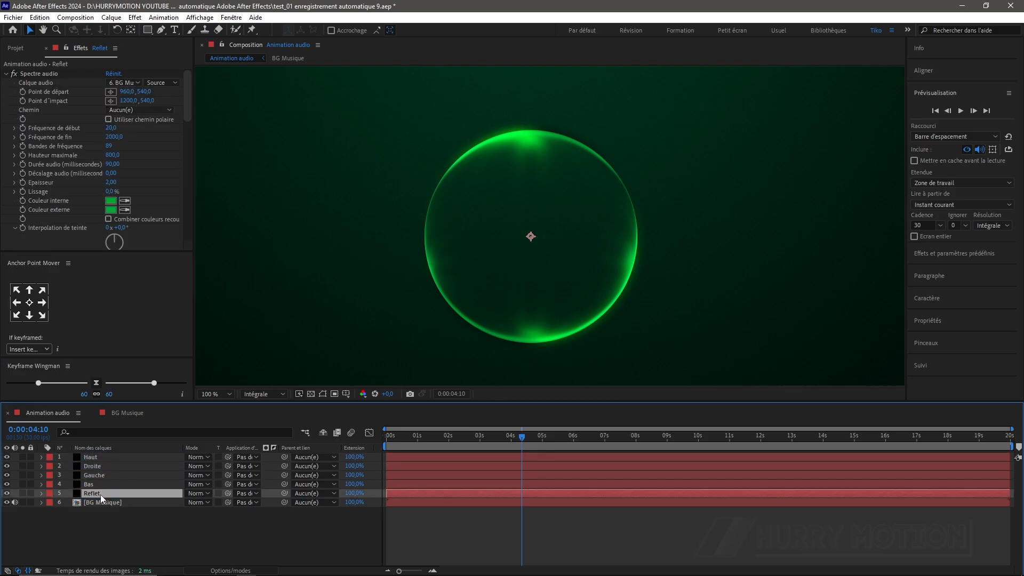
# Squash the Reflet layer to 20% vertical scale at full width and lower it to Y position 779, beneath the circle.
pyautogui.press('s')
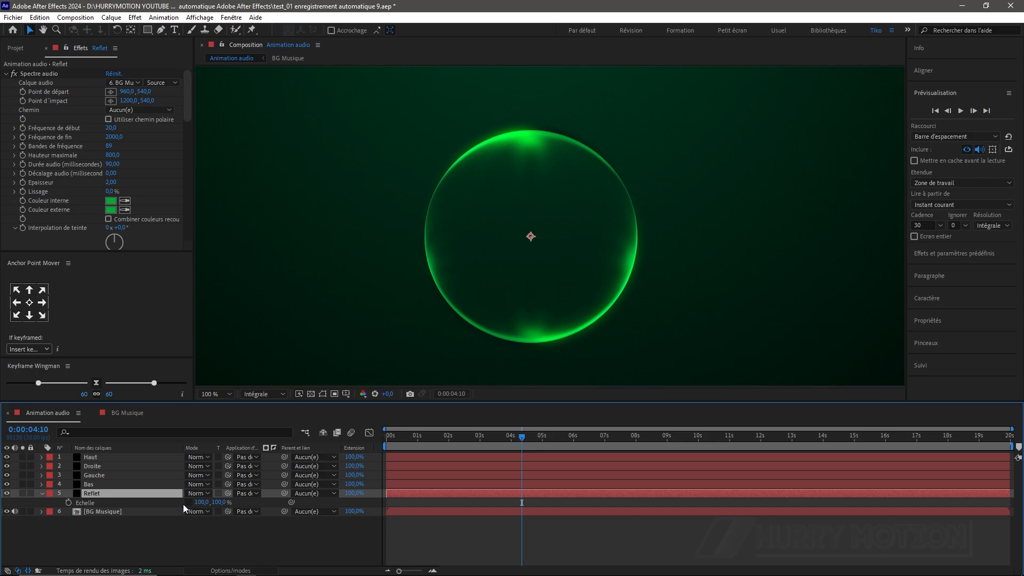
pyautogui.click(219, 502)
pyautogui.write('20')
pyautogui.press('Return')
pyautogui.press('p')
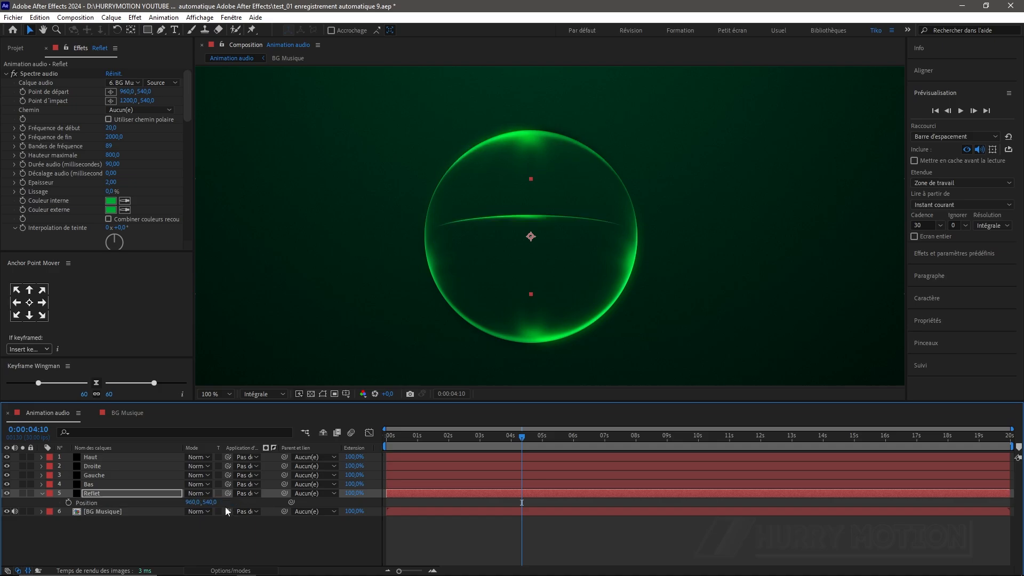
pyautogui.moveTo(211, 503); pyautogui.dragTo(337, 505)
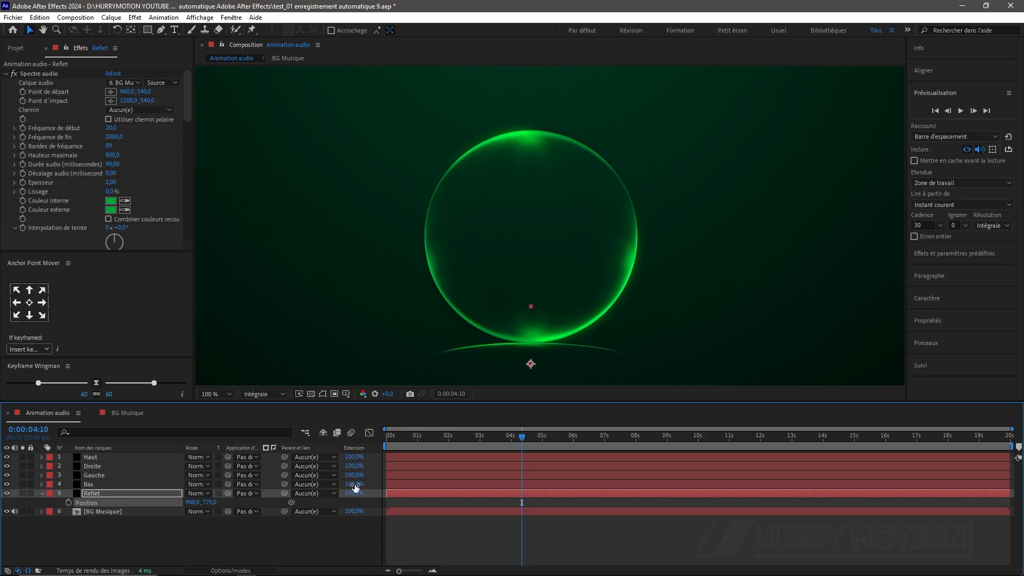
# Play back the full composition to check the circle together with its reflection.
pyautogui.press(',')
pyautogui.press('space')
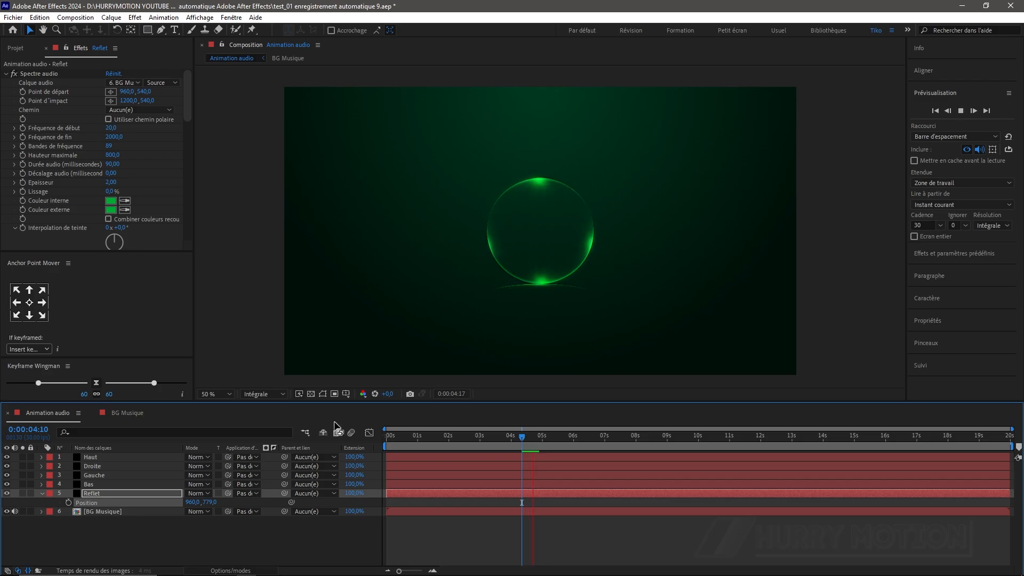
pyautogui.press('space')
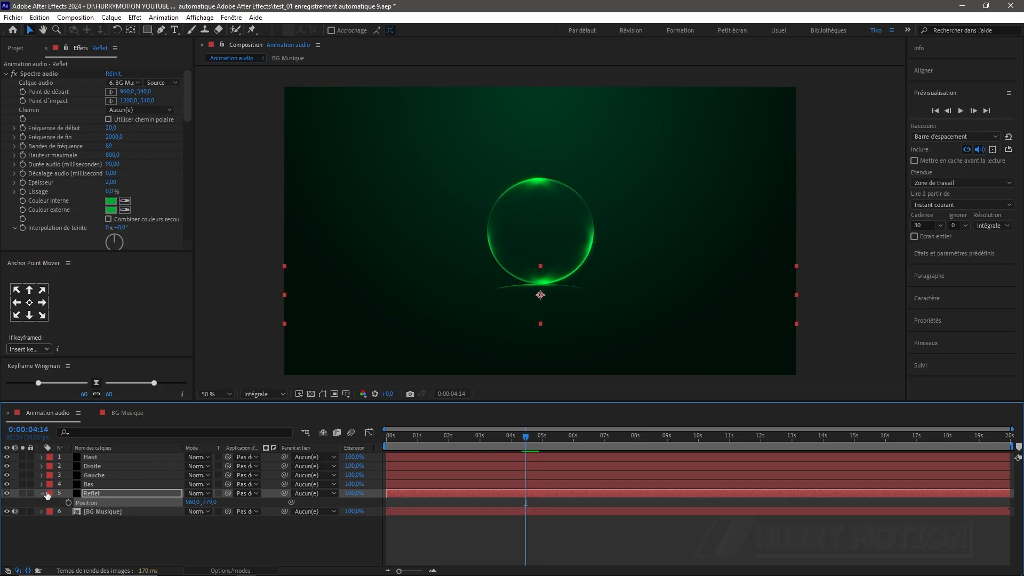
# Collapse the Reflet layer, then add an adjustment layer above Haut and apply the Courbes effect to it.
pyautogui.click(41, 493)
pyautogui.click(114, 456)
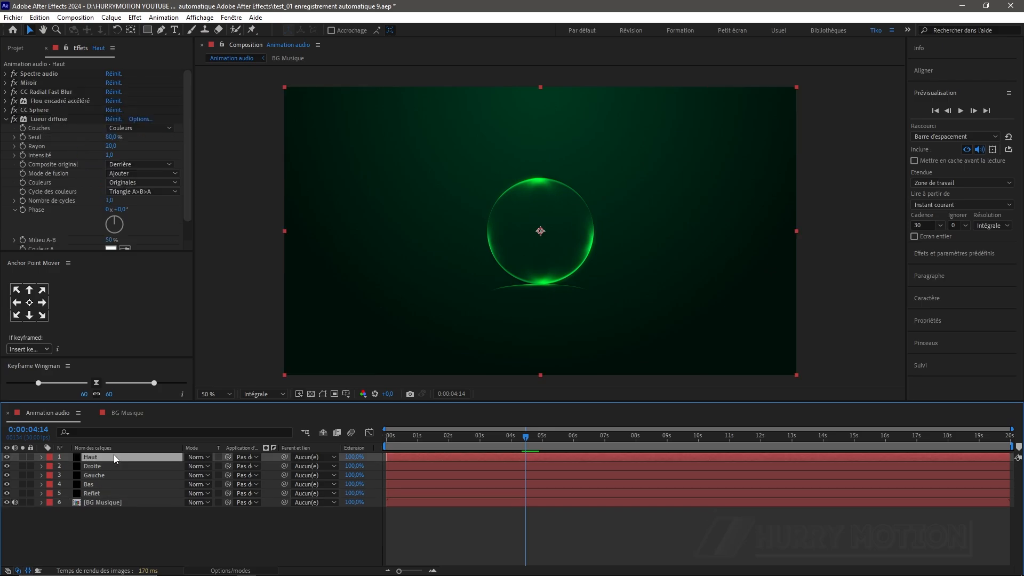
pyautogui.hotkey('ctrl', 'alt', 'y')
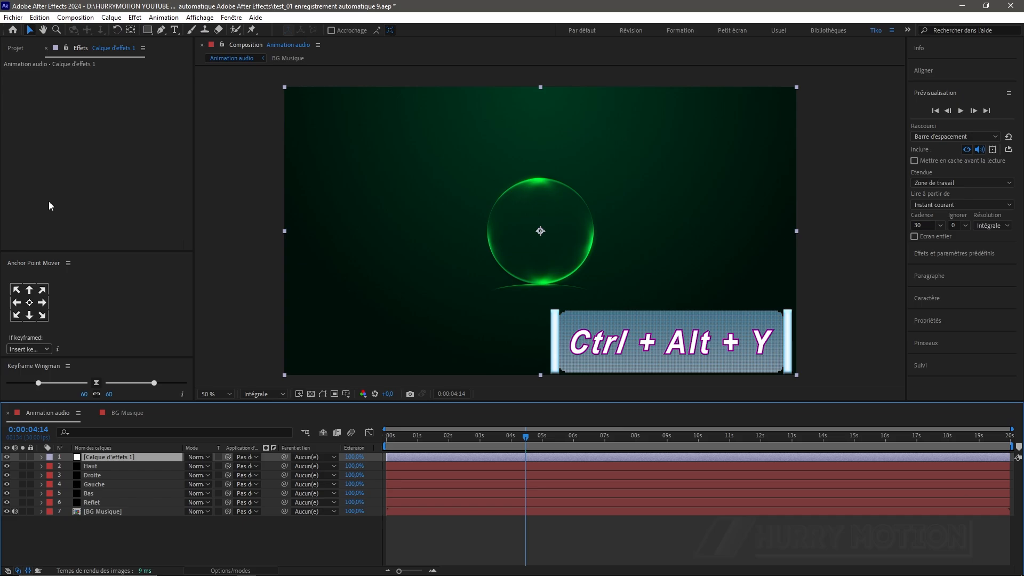
pyautogui.hotkey('ctrl', 'space')
pyautogui.click(151, 192)
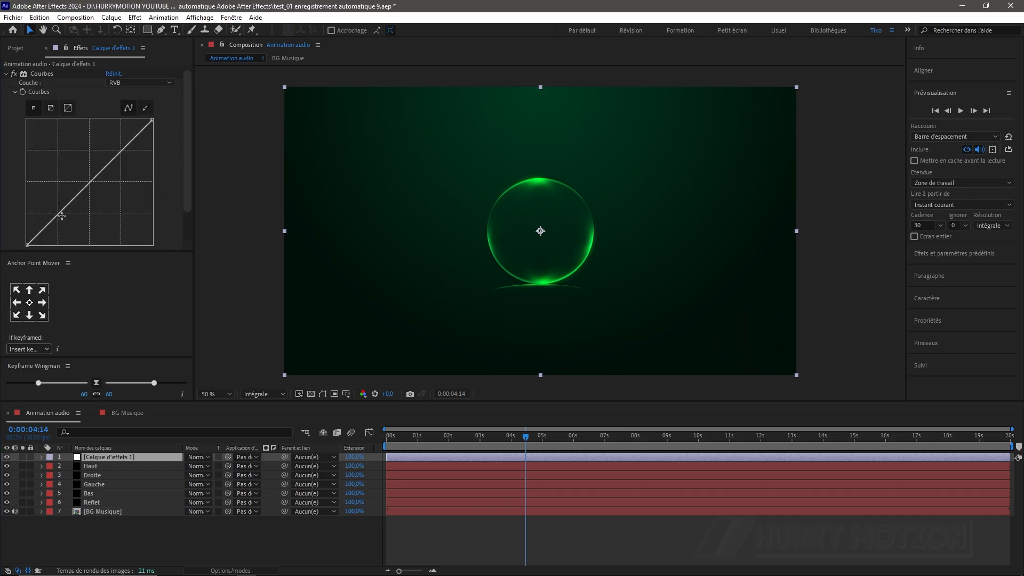
# Shape a gentle contrast S-curve in the RVB channel of Courbes and raise the midtones of the Rouge channel.
pyautogui.click(64, 216)
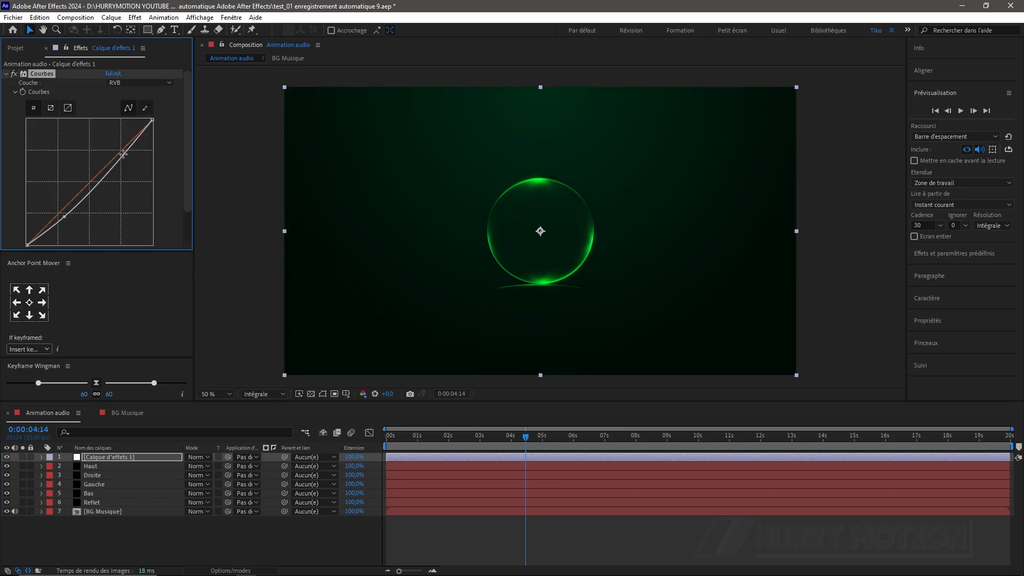
pyautogui.moveTo(122, 157); pyautogui.dragTo(120, 147)
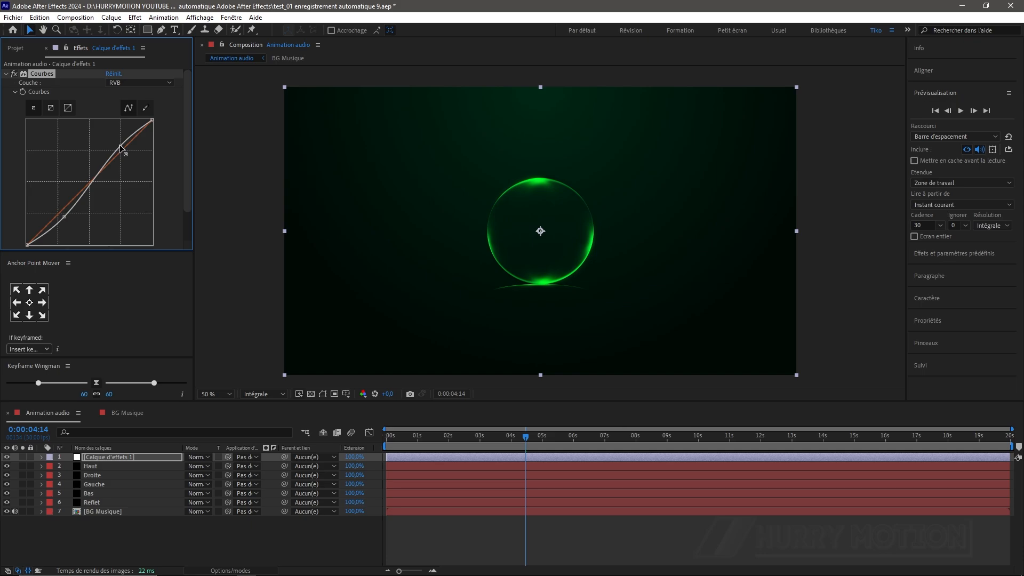
pyautogui.click(136, 82)
pyautogui.click(143, 109)
pyautogui.moveTo(94, 182)
pyautogui.mouseDown()
pyautogui.moveTo(88, 174)
pyautogui.moveTo(107, 188)
pyautogui.moveTo(93, 171)
pyautogui.mouseUp()
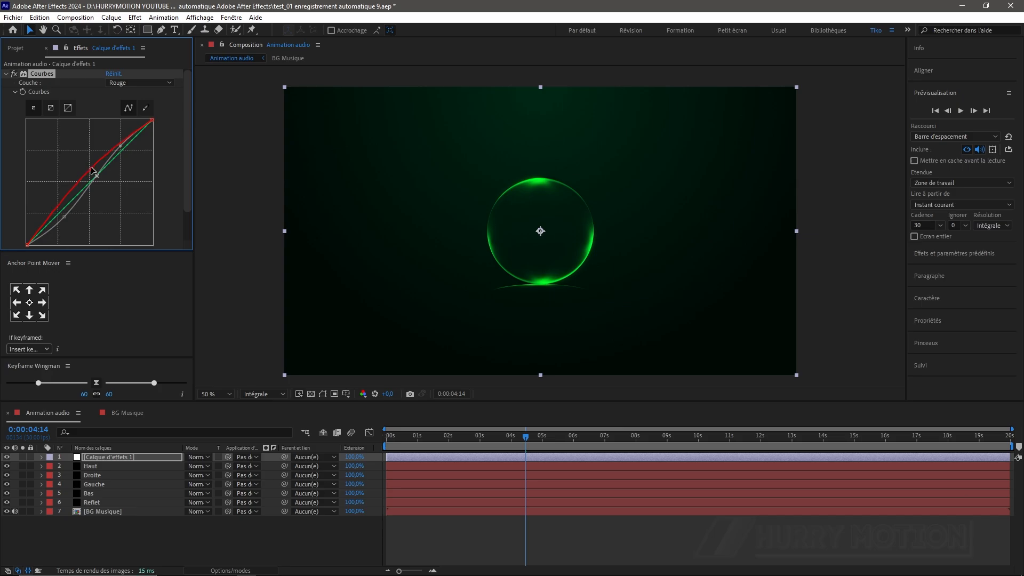
pyautogui.press('/')
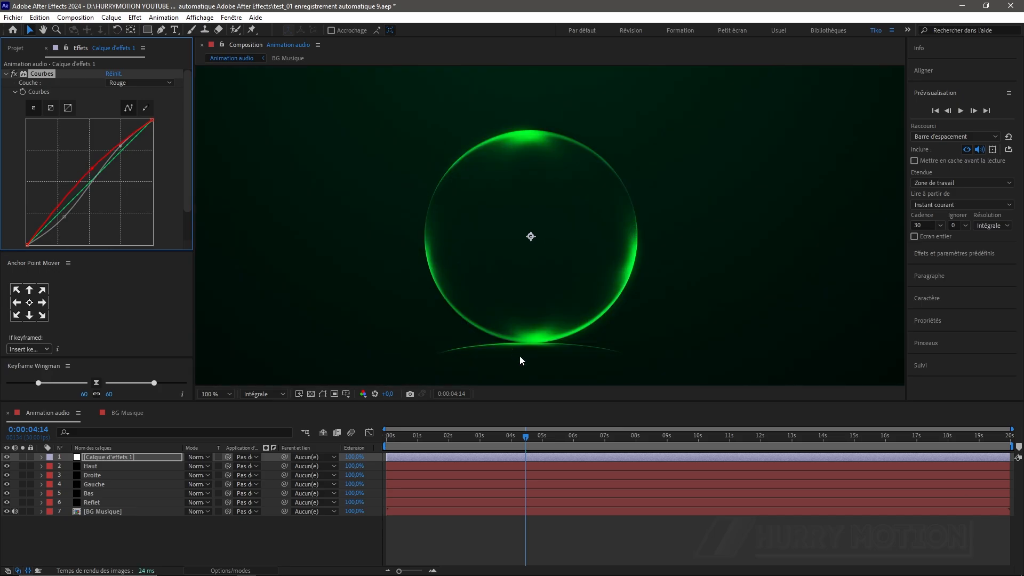
pyautogui.moveTo(526, 436); pyautogui.dragTo(482, 433)
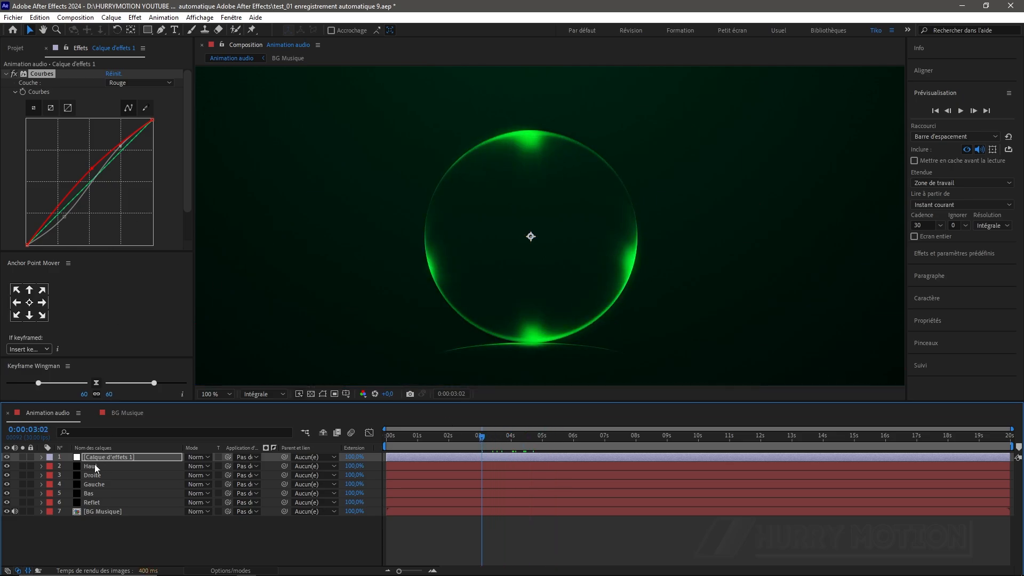
# Collapse the Courbes effect settings and delete the Reflet layer from the Animation audio composition.
pyautogui.click(149, 521)
pyautogui.hotkey('ctrl', '`')
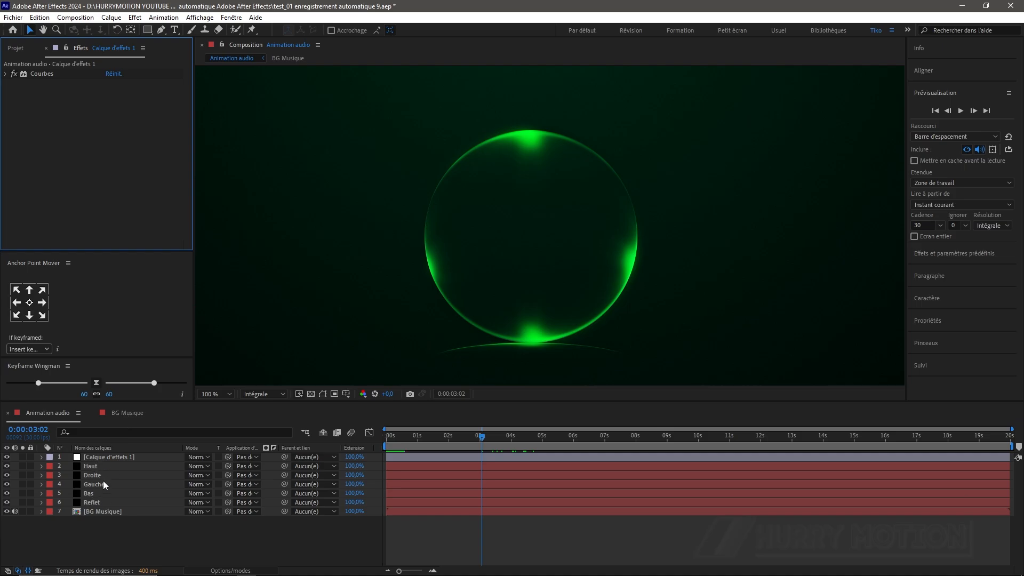
pyautogui.click(100, 503)
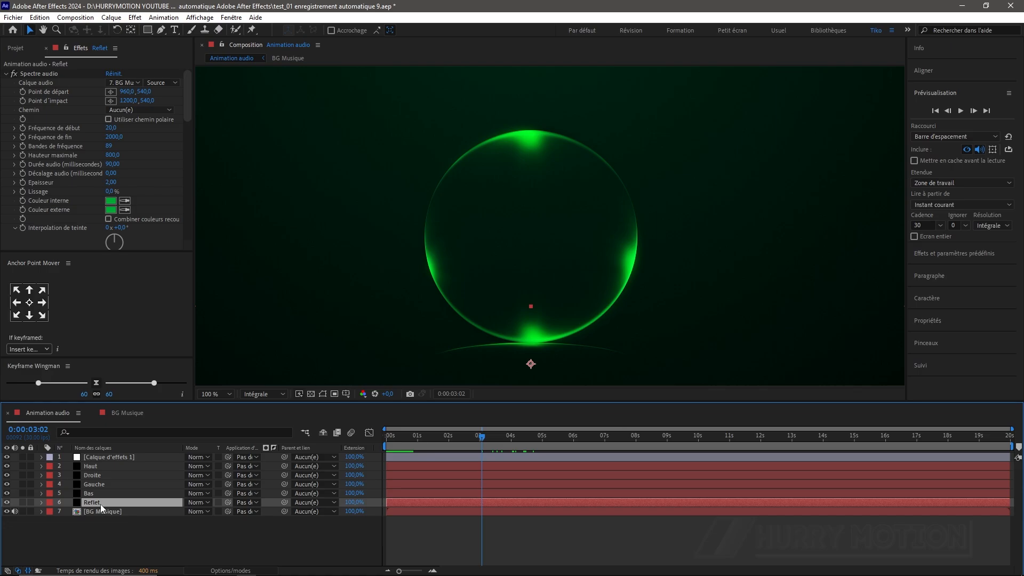
pyautogui.press('Delete')
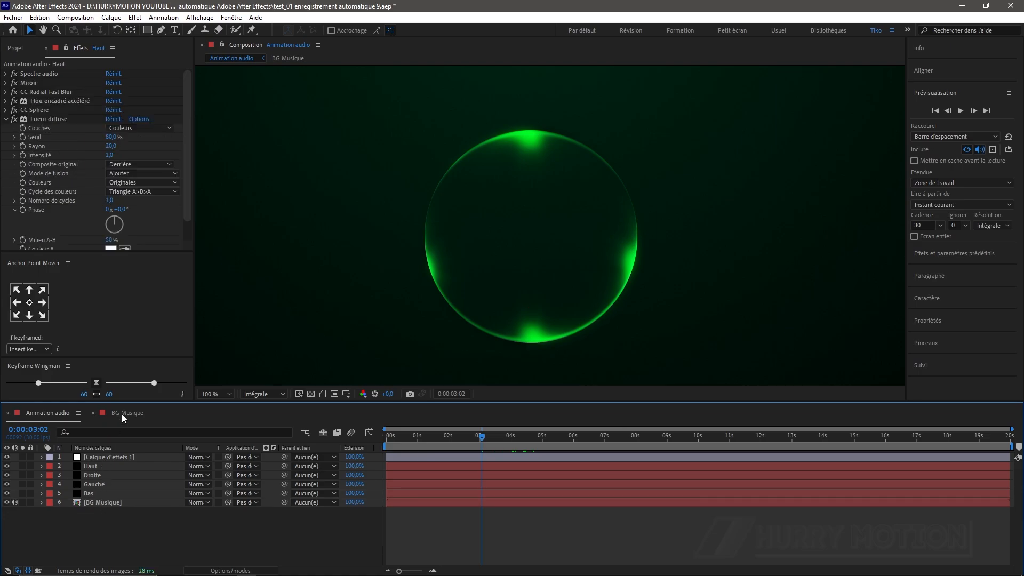
# Open the BG Musique composition and hide its BG gradient layer.
pyautogui.click(121, 414)
pyautogui.click(91, 466)
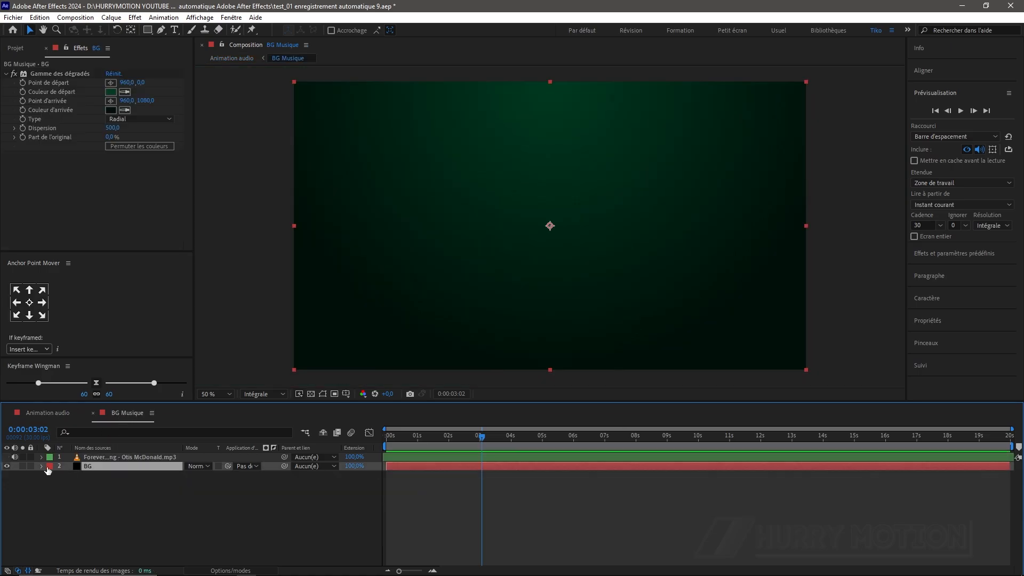
pyautogui.click(7, 466)
# Browse the Images folder and place thumb-1920-914670.jpg between the music track and the BG layer in BG Musique.
pyautogui.click(21, 50)
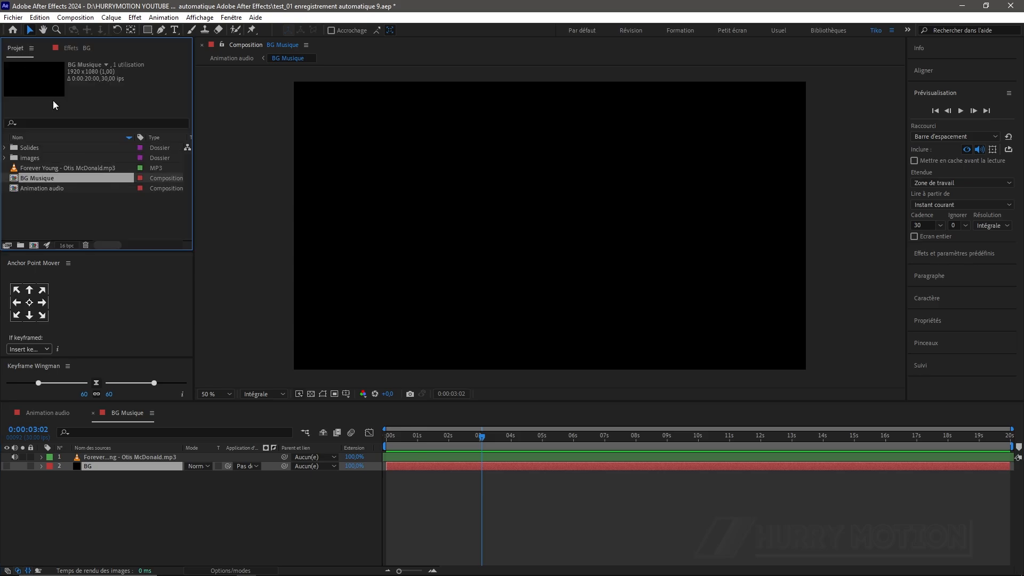
pyautogui.click(6, 158)
pyautogui.click(59, 198)
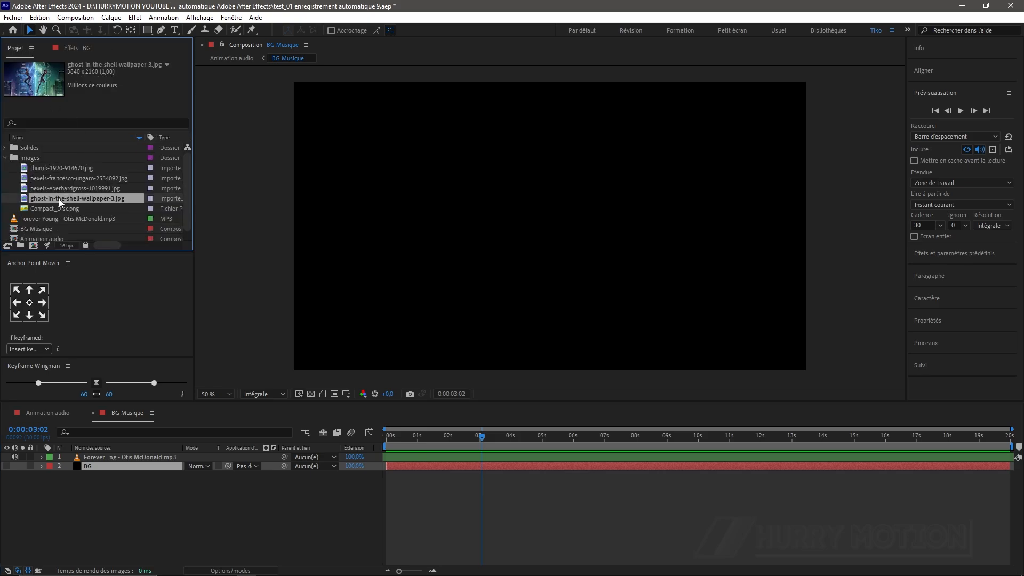
pyautogui.click(60, 190)
pyautogui.click(59, 181)
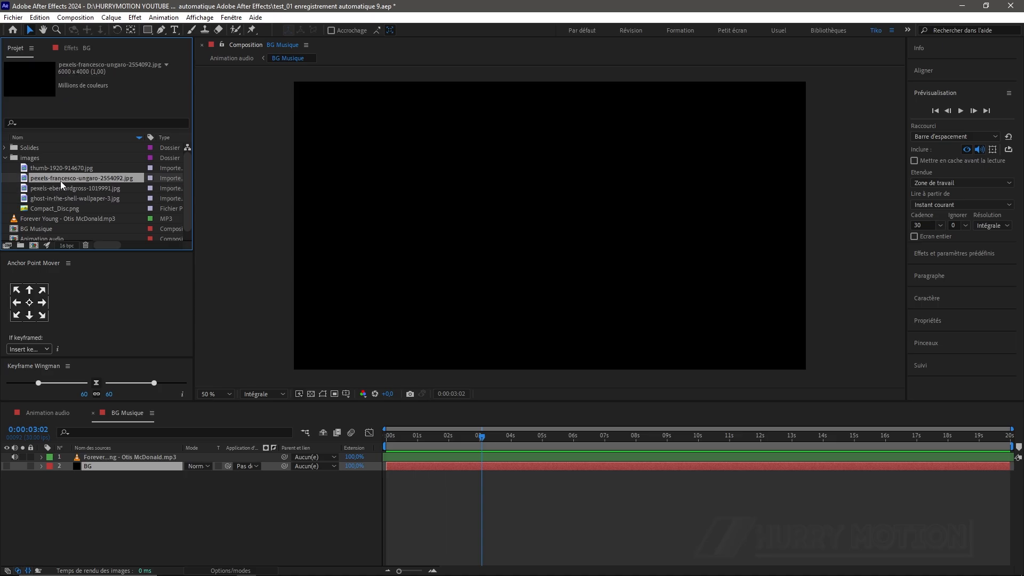
pyautogui.click(65, 168)
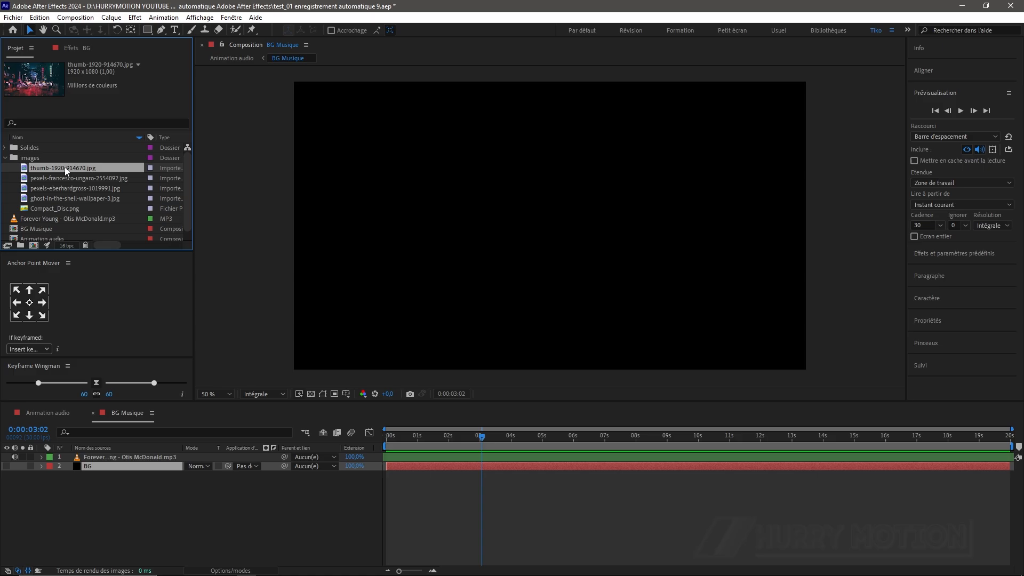
pyautogui.moveTo(65, 168); pyautogui.dragTo(123, 461)
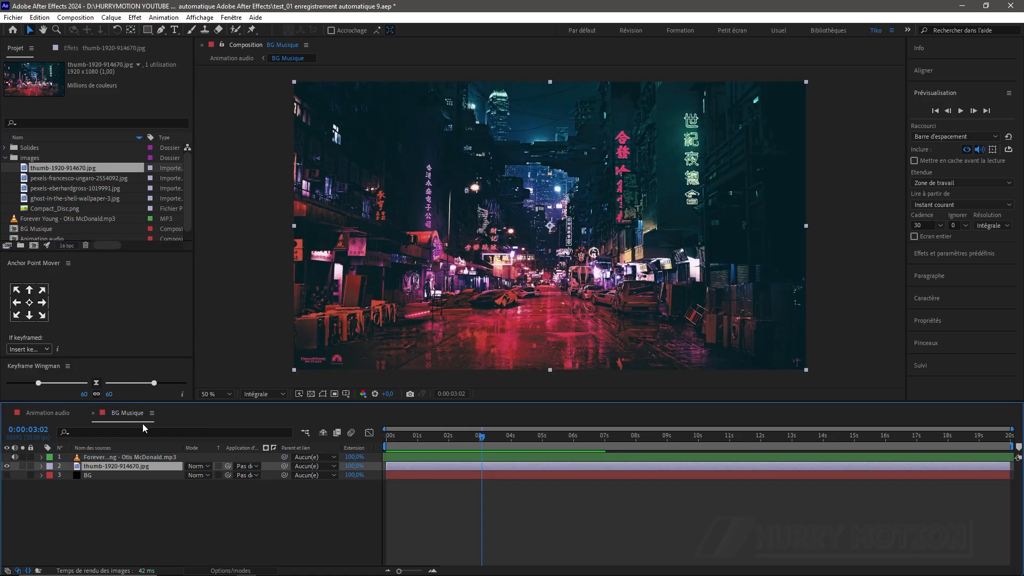
# In Animation audio, recolour the Haut layer's Spectre audio inner and outer colours with pink-purple sampled from the background's neon sign.
pyautogui.click(50, 411)
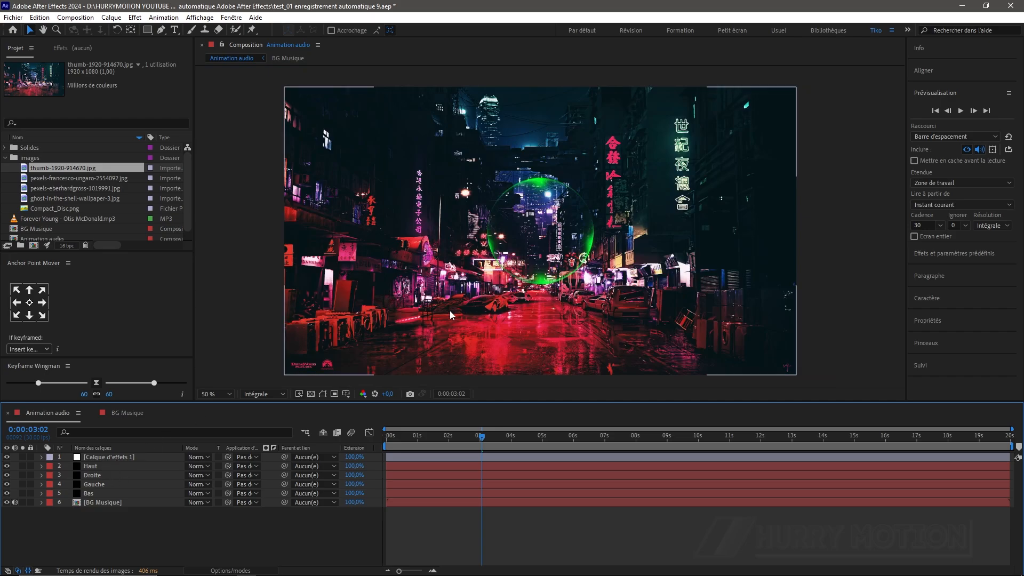
pyautogui.click(100, 466)
pyautogui.click(72, 48)
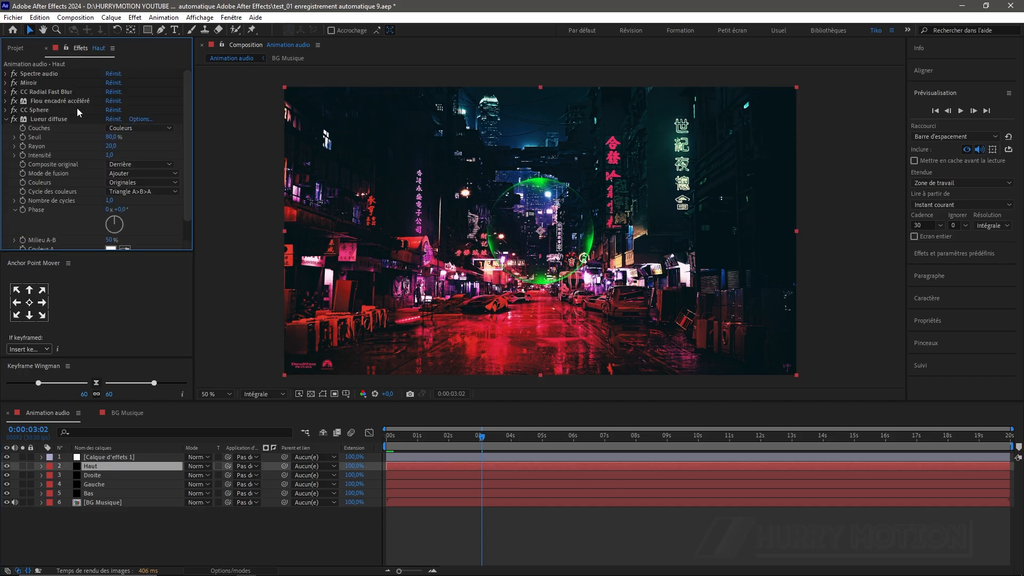
pyautogui.click(5, 74)
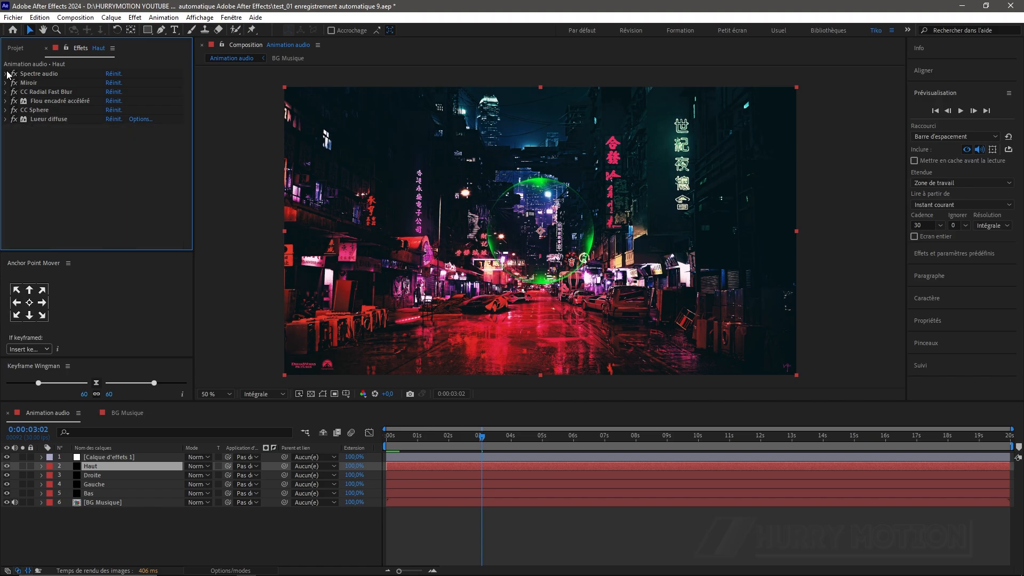
pyautogui.click(8, 74)
pyautogui.click(126, 201)
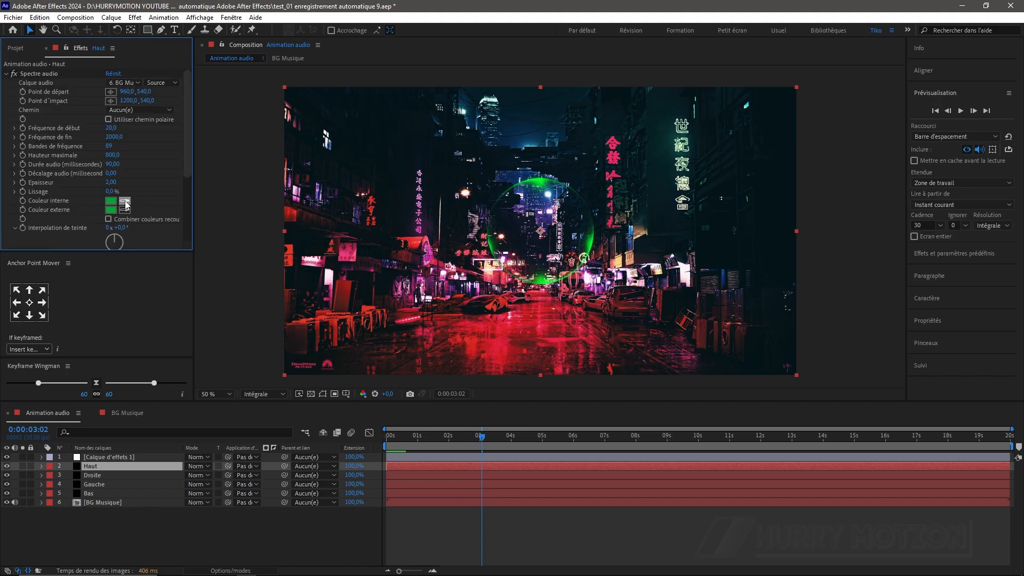
pyautogui.click(426, 200)
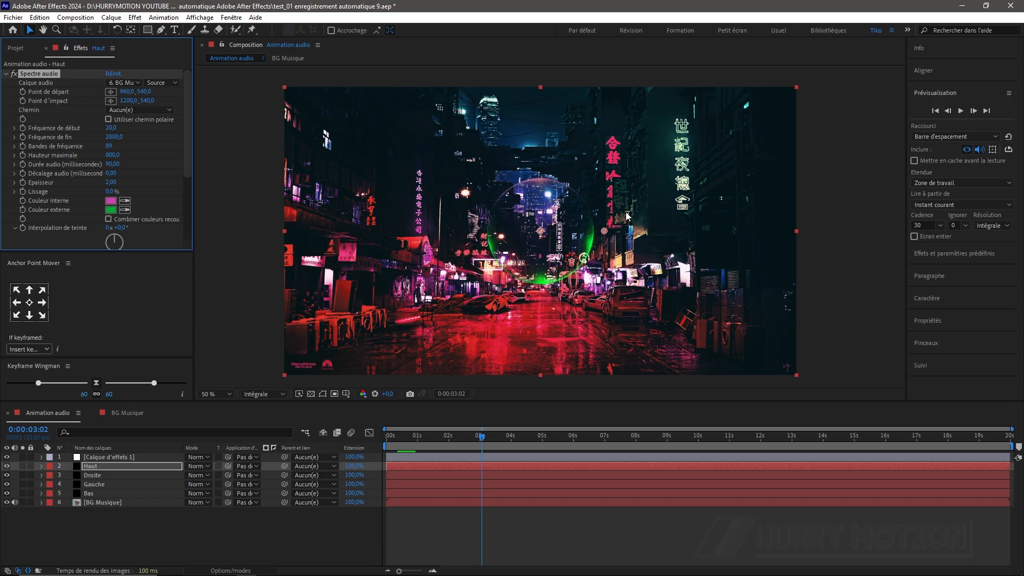
pyautogui.press('.')
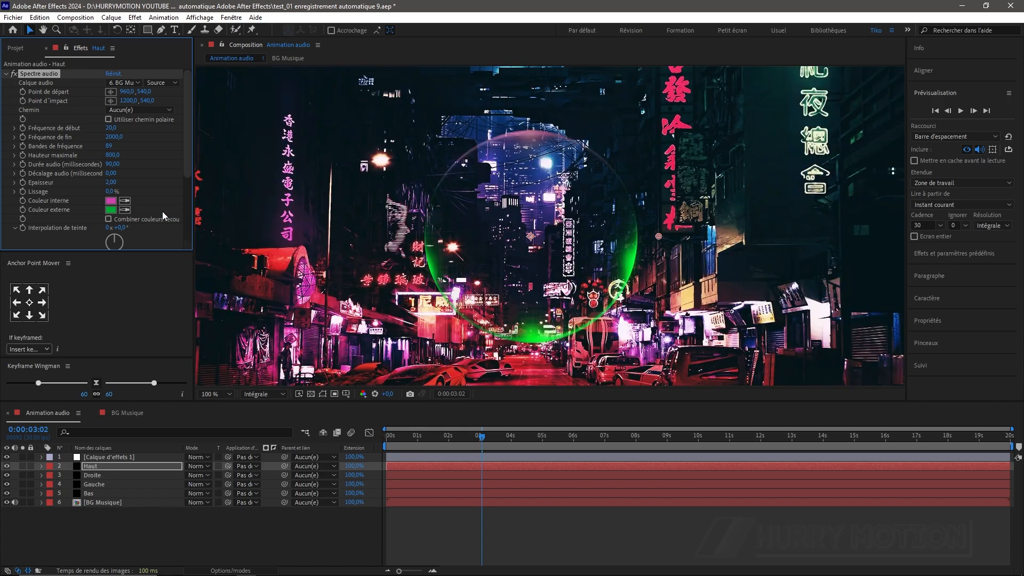
pyautogui.click(130, 209)
# Set the Spectre audio inner and outer colours of Droite, Gauche and Bas to magenta sampled from the circle, and move to 0:00:04:13.
pyautogui.hotkey('ctrl', 'Down')
pyautogui.hotkey('ctrl', 'Down')
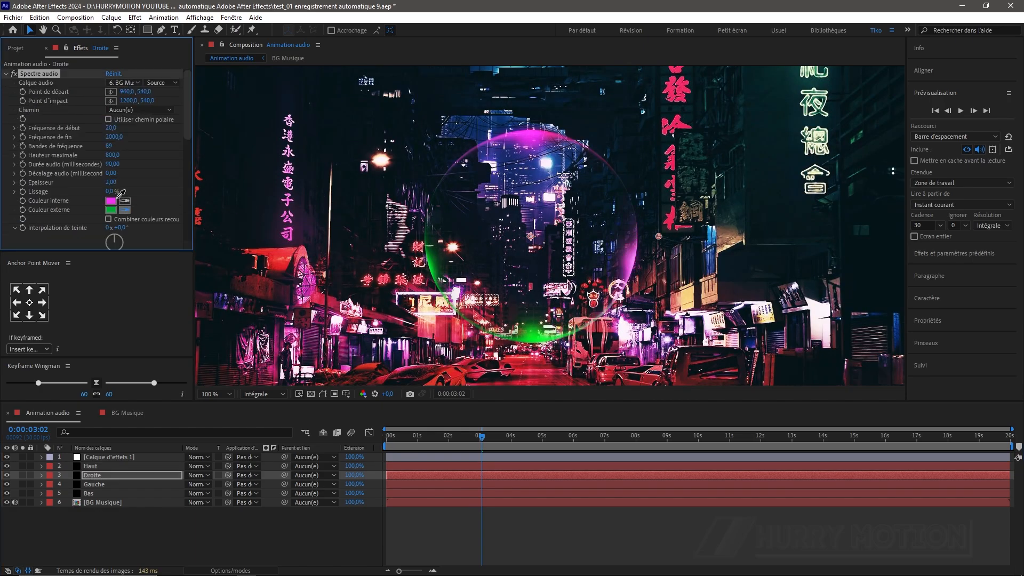
pyautogui.click(541, 130)
pyautogui.hotkey('ctrl', 'Down')
pyautogui.moveTo(483, 438); pyautogui.dragTo(525, 446)
pyautogui.press(',')
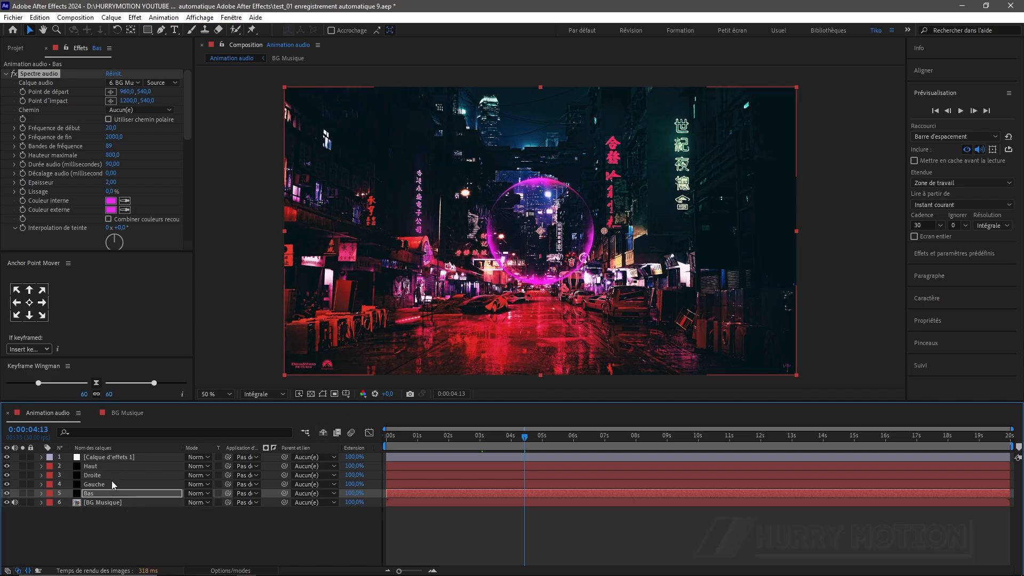
# Duplicate the Haut layer and rename the copy Spectre.
pyautogui.click(95, 466)
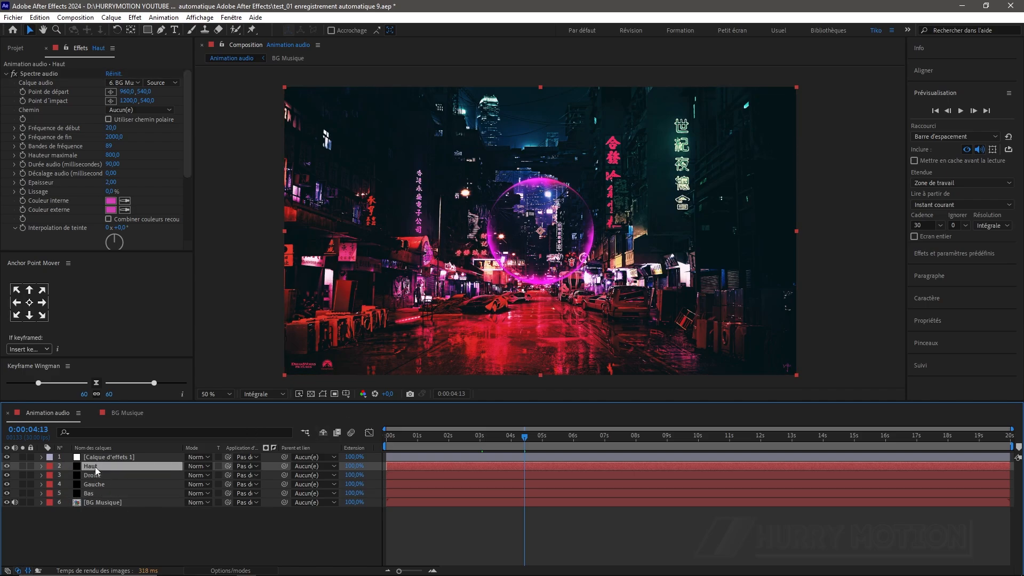
pyautogui.hotkey('ctrl', 'd')
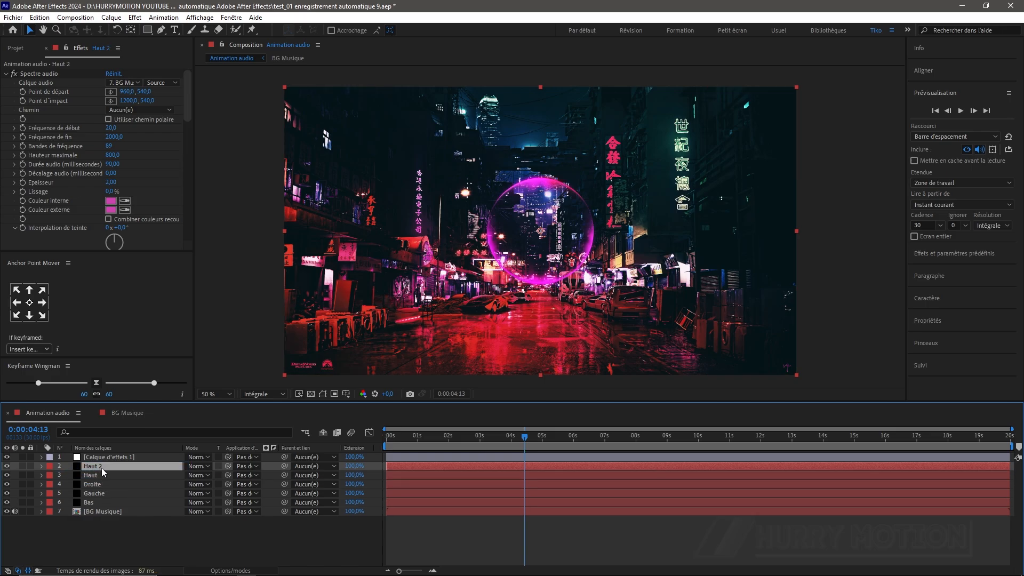
pyautogui.press('Return')
pyautogui.write('Spectre')
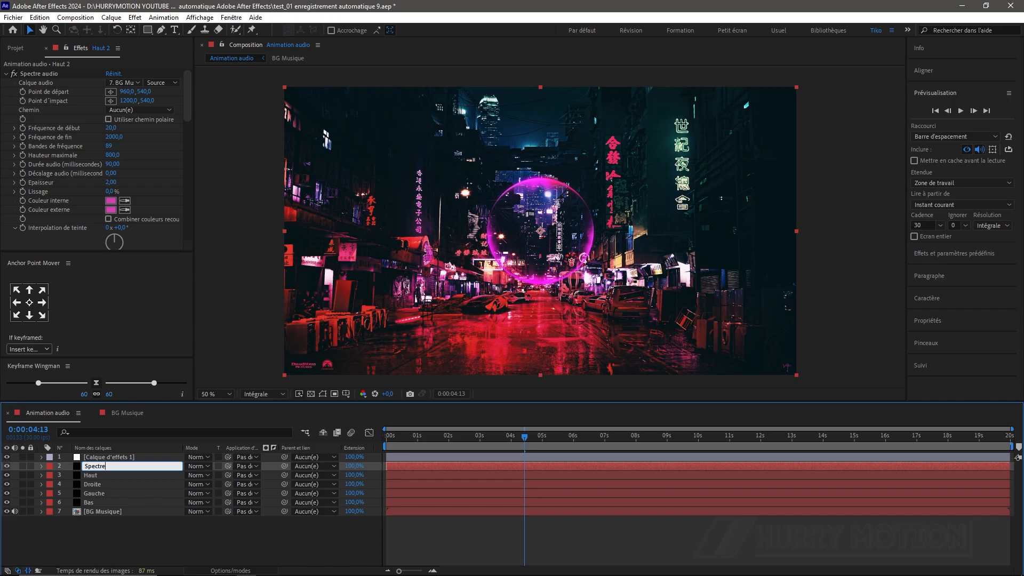
pyautogui.click(117, 527)
# Remove the CC Radial Fast Blur, Flou encadré accéléré and CC Sphere effects from the Spectre layer.
pyautogui.click(114, 465)
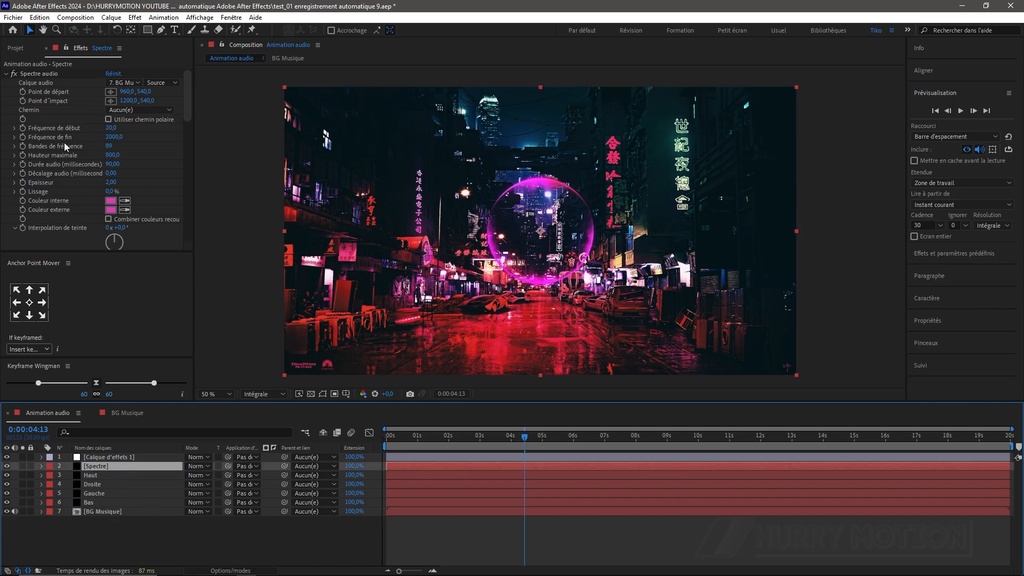
pyautogui.click(28, 74)
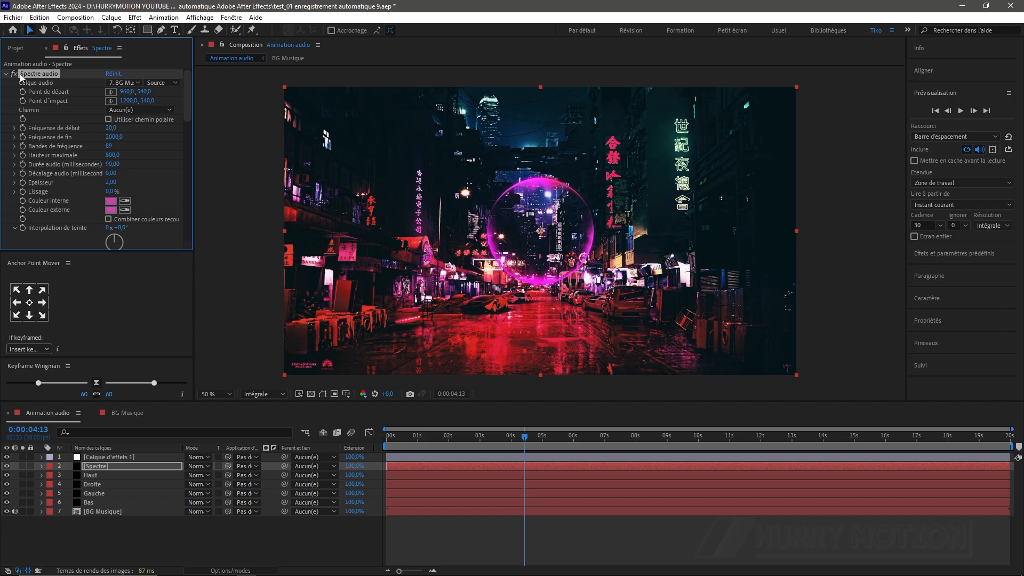
pyautogui.click(6, 74)
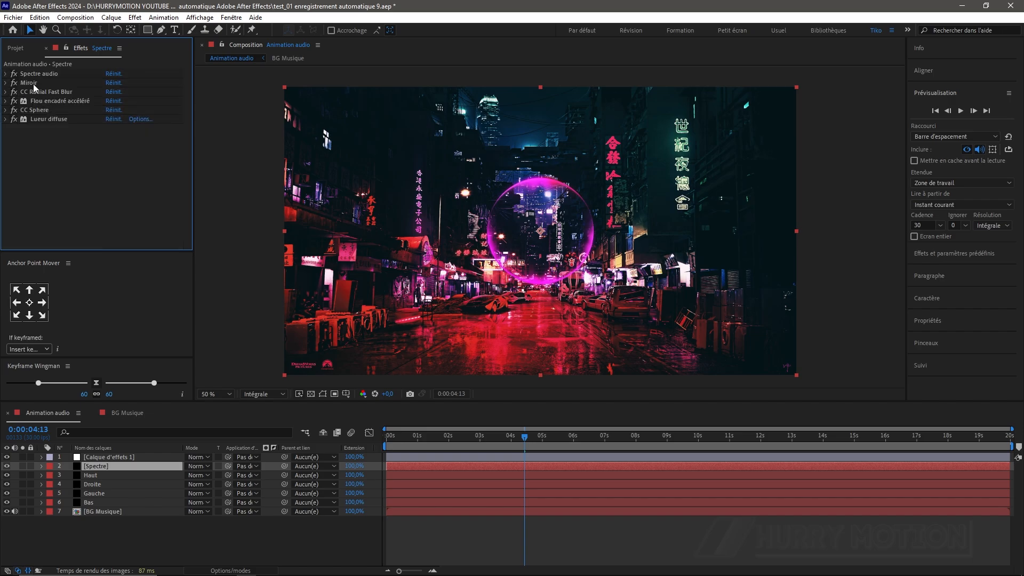
pyautogui.click(40, 91)
pyautogui.keyDown('ctrl'); pyautogui.click(44, 101); pyautogui.keyUp('ctrl')
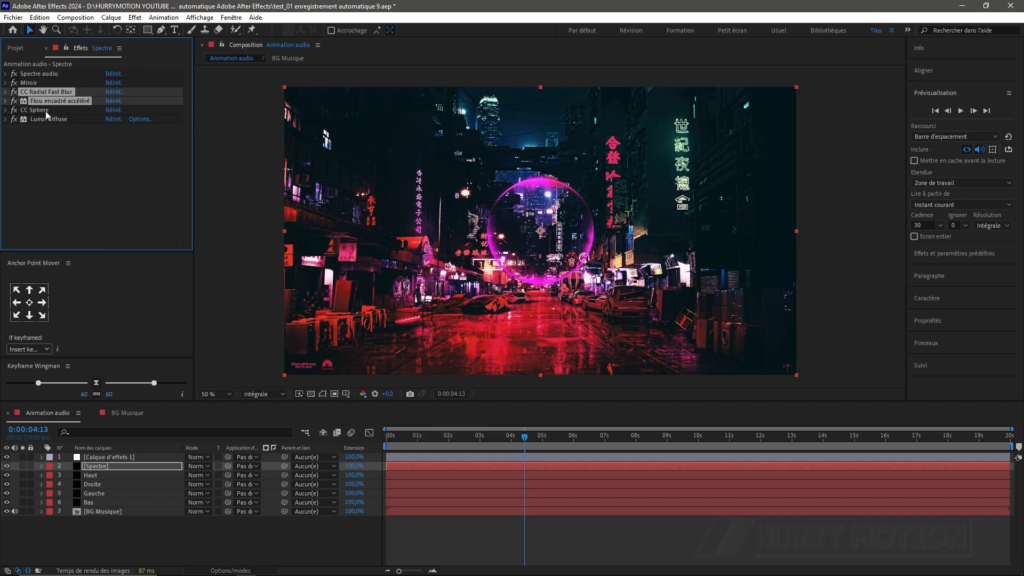
pyautogui.keyDown('ctrl'); pyautogui.click(44, 111); pyautogui.keyUp('ctrl')
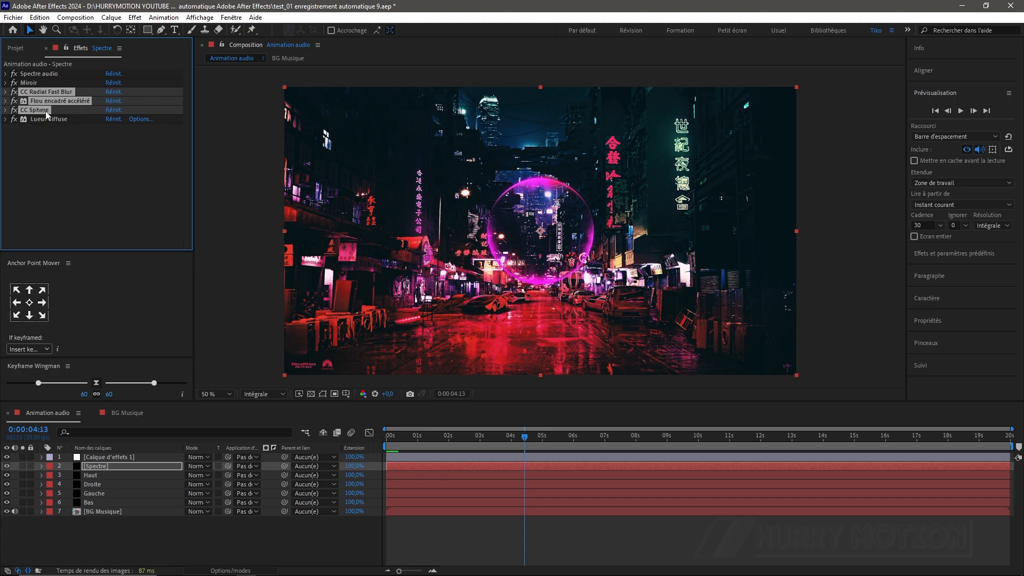
pyautogui.press('Delete')
pyautogui.press('/')
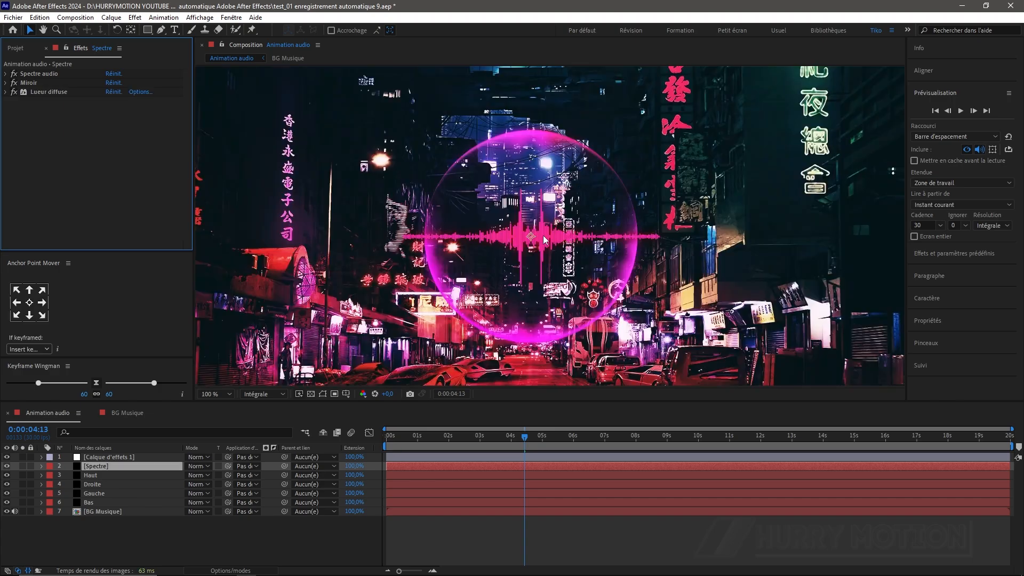
# Widen the Spectre layer's waveform by setting the Point d'impact X to 1403, and set Hauteur maximale to 710.
pyautogui.click(6, 74)
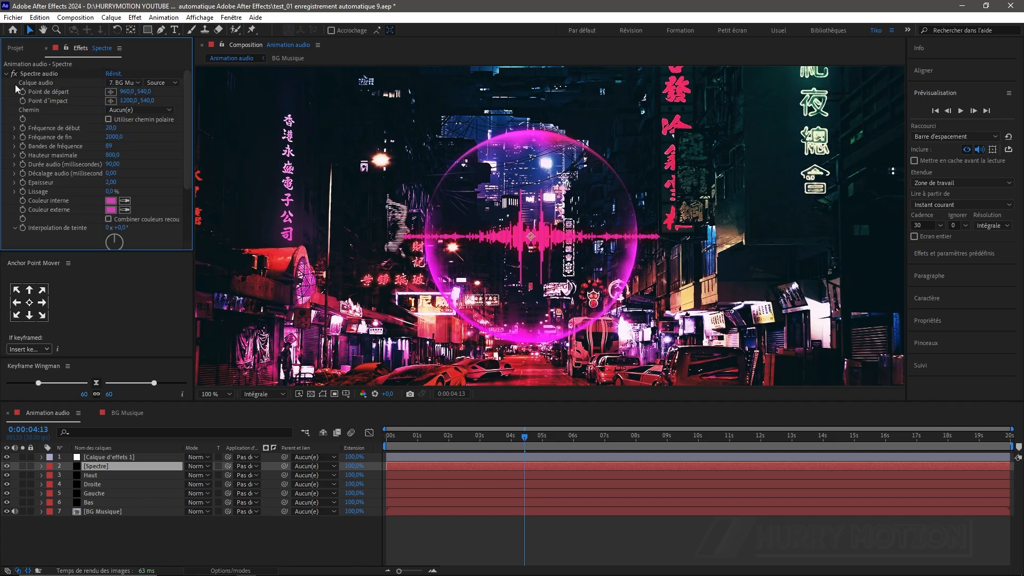
pyautogui.moveTo(128, 101); pyautogui.dragTo(245, 112)
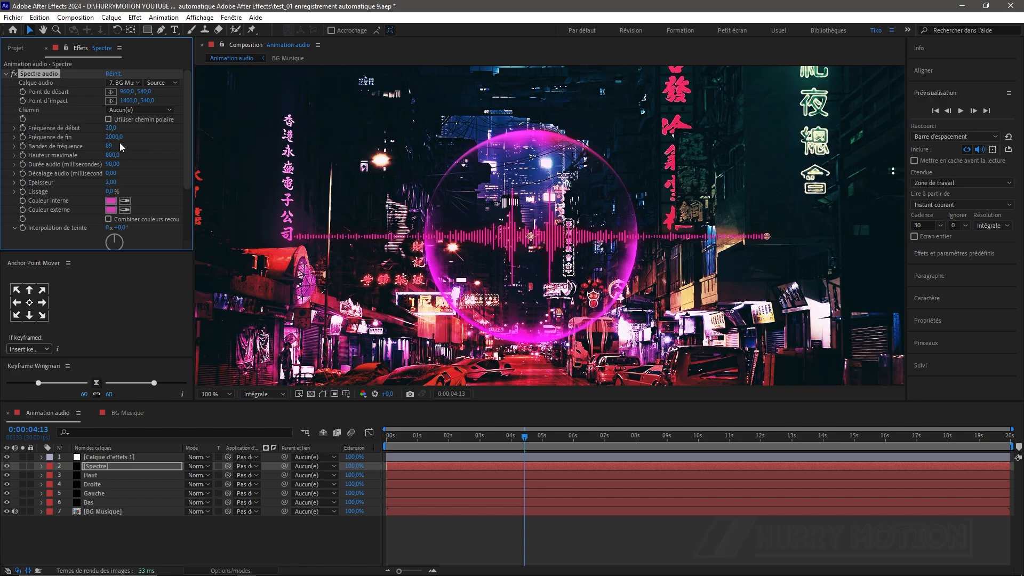
pyautogui.moveTo(113, 155)
pyautogui.mouseDown()
pyautogui.moveTo(97, 157)
pyautogui.moveTo(107, 158)
pyautogui.mouseUp()
# Set both the Couleur interne and Couleur externe of the Spectre layer's Spectre audio effect to white, FFFFFF.
pyautogui.click(111, 201)
pyautogui.write('FFFFFF')
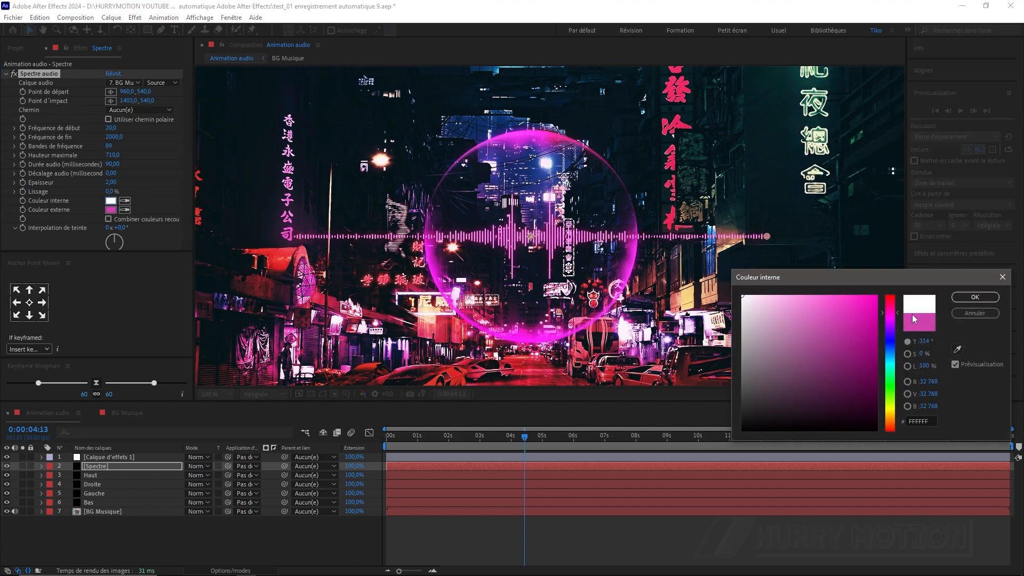
pyautogui.click(965, 301)
pyautogui.click(111, 210)
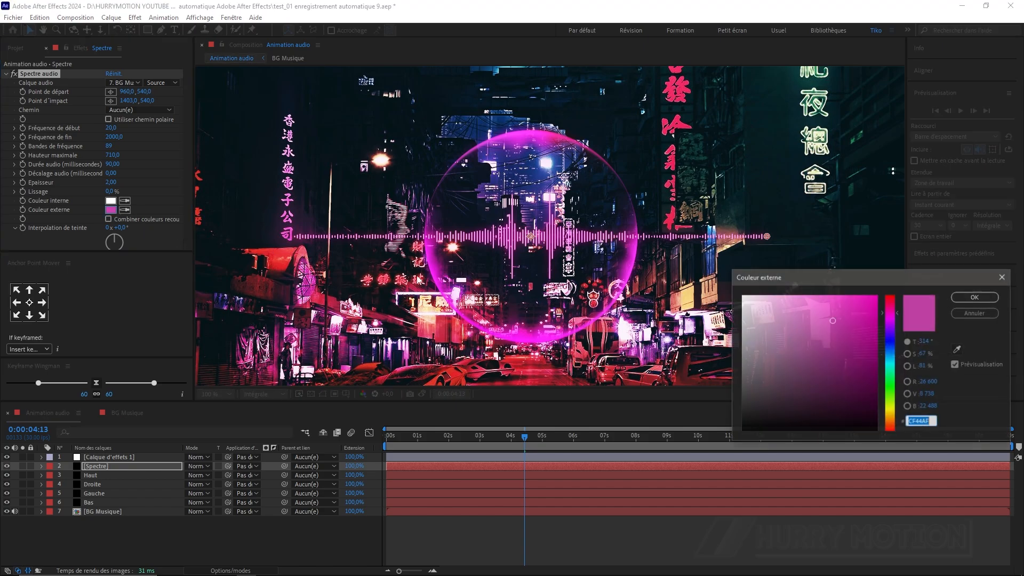
pyautogui.write('FFFFFF')
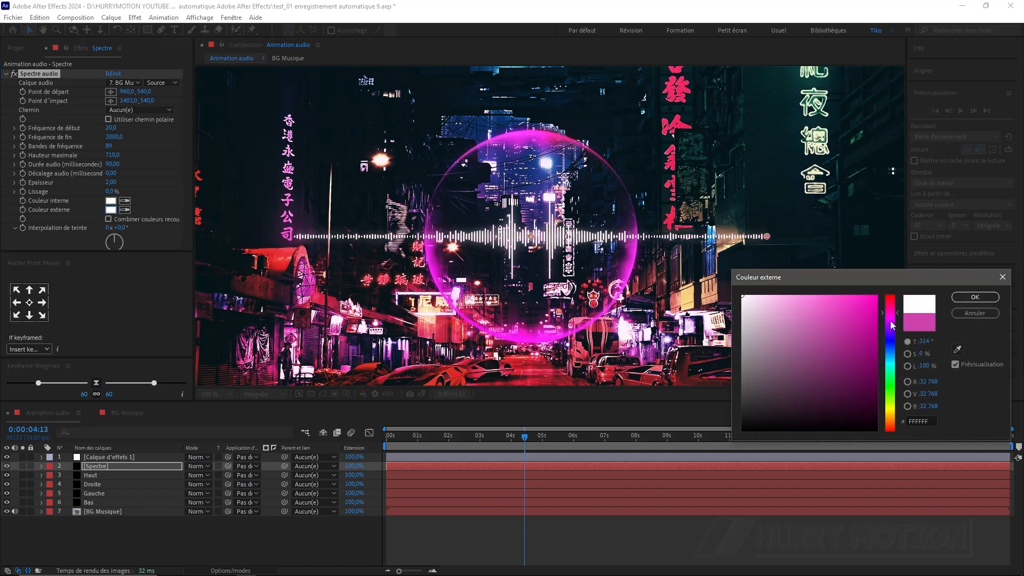
pyautogui.click(974, 297)
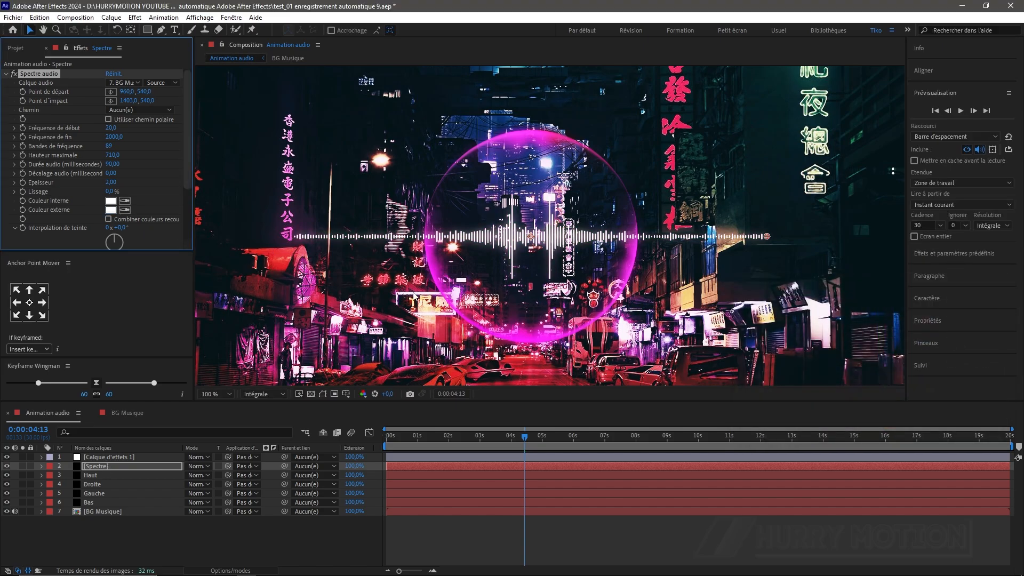
# Lower the Spectre layer to Y position 919, beneath the circle.
pyautogui.scroll(-2, 416, 297)
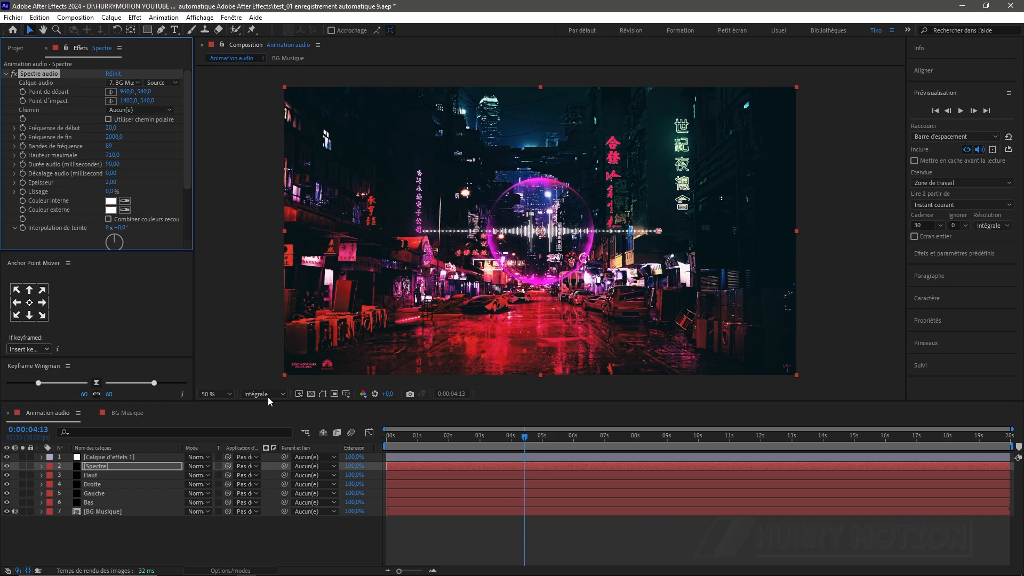
pyautogui.click(131, 466)
pyautogui.press('p')
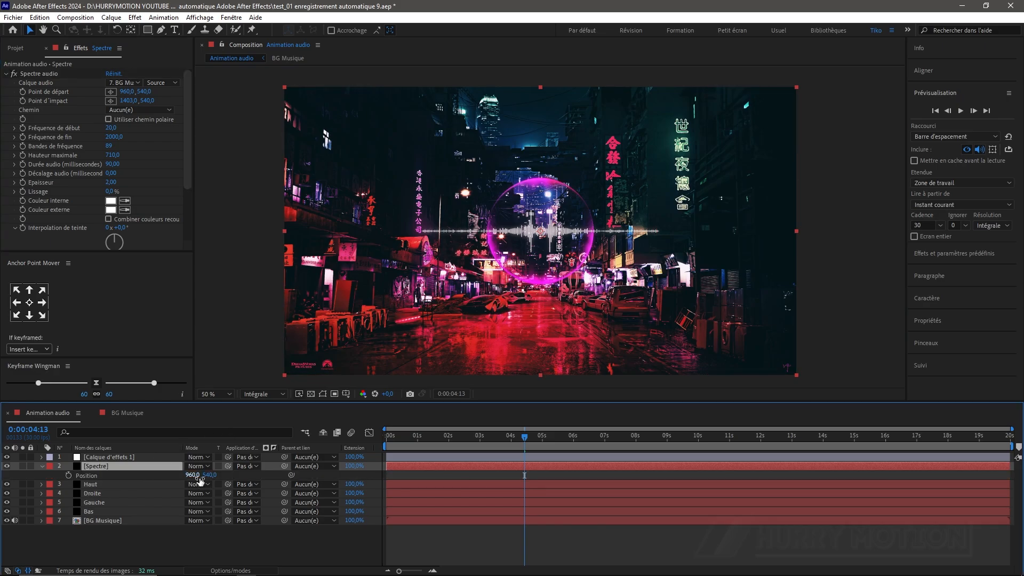
pyautogui.moveTo(209, 475); pyautogui.dragTo(400, 485)
pyautogui.scroll(2, 546, 380)
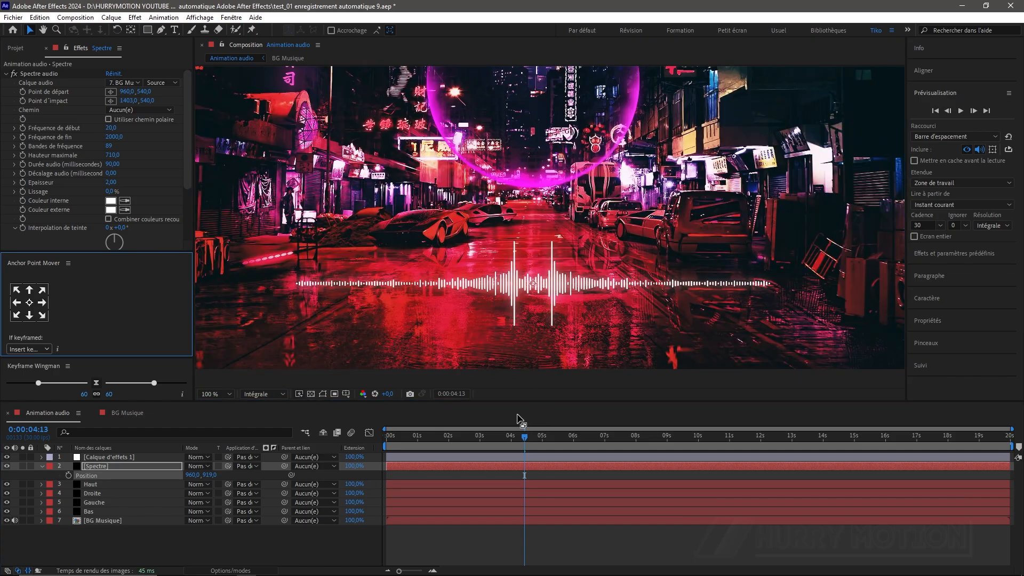
# Collapse the Spectre layer's properties and set its label colour to Cyan.
pyautogui.click(43, 467)
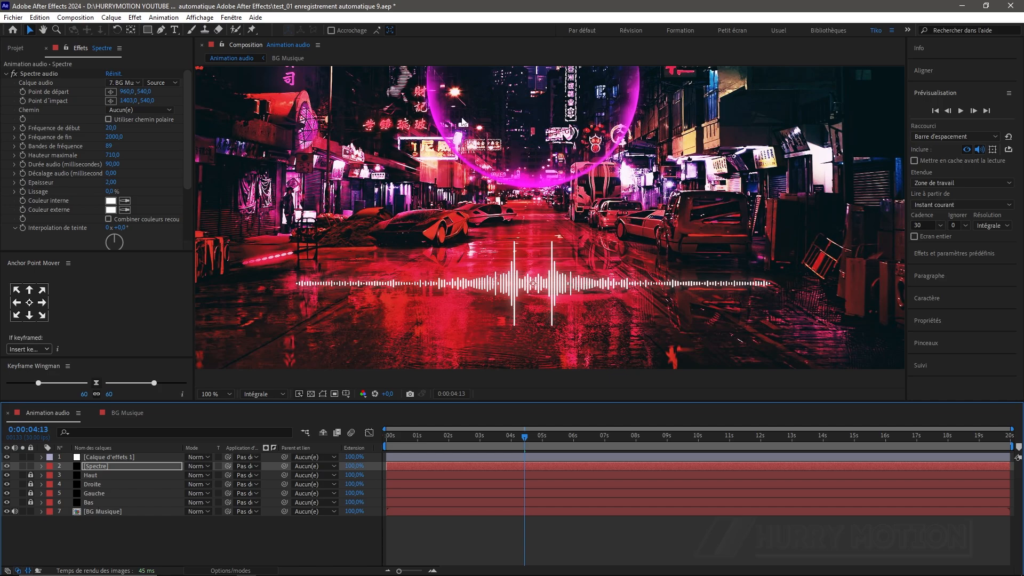
pyautogui.click(50, 466)
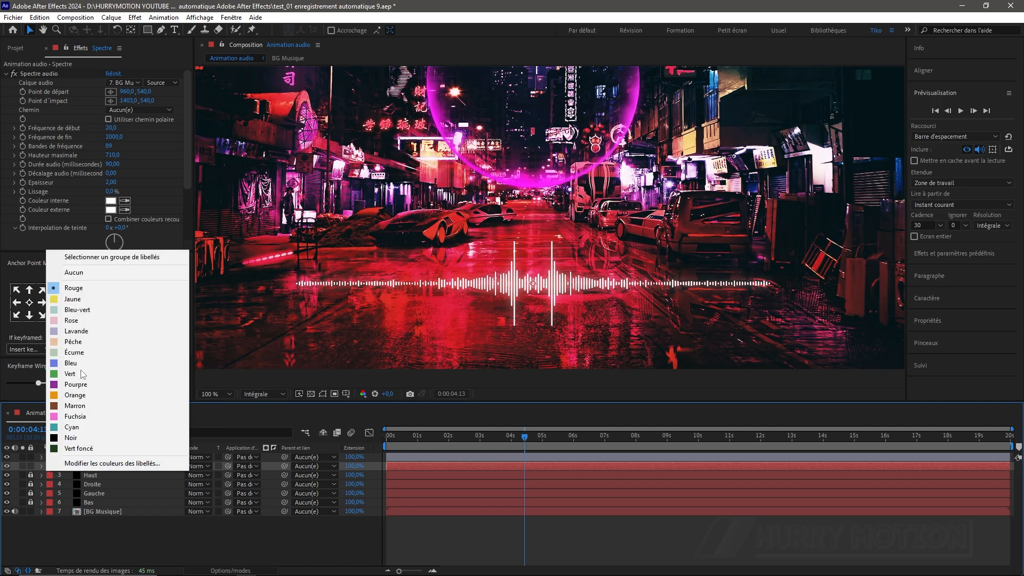
pyautogui.click(75, 427)
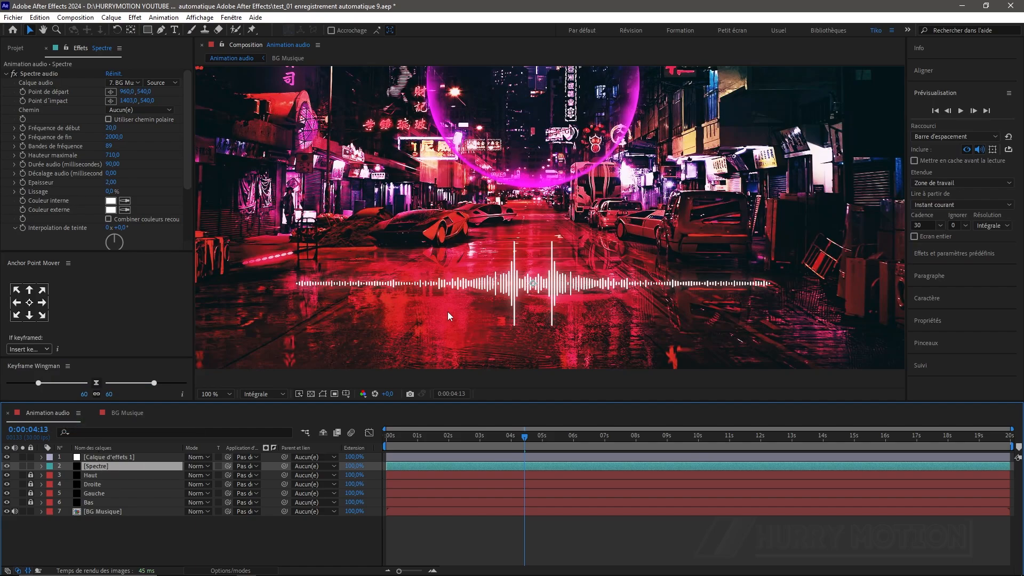
# Duplicate the Spectre layer.
pyautogui.press('.')
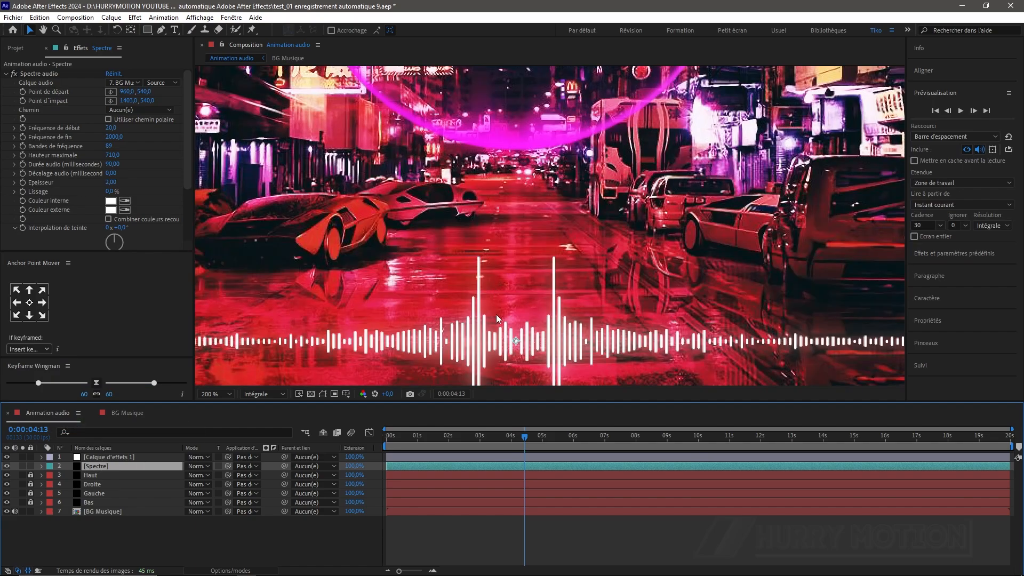
pyautogui.press('h')
pyautogui.moveTo(397, 296); pyautogui.dragTo(410, 240)
pyautogui.press('v')
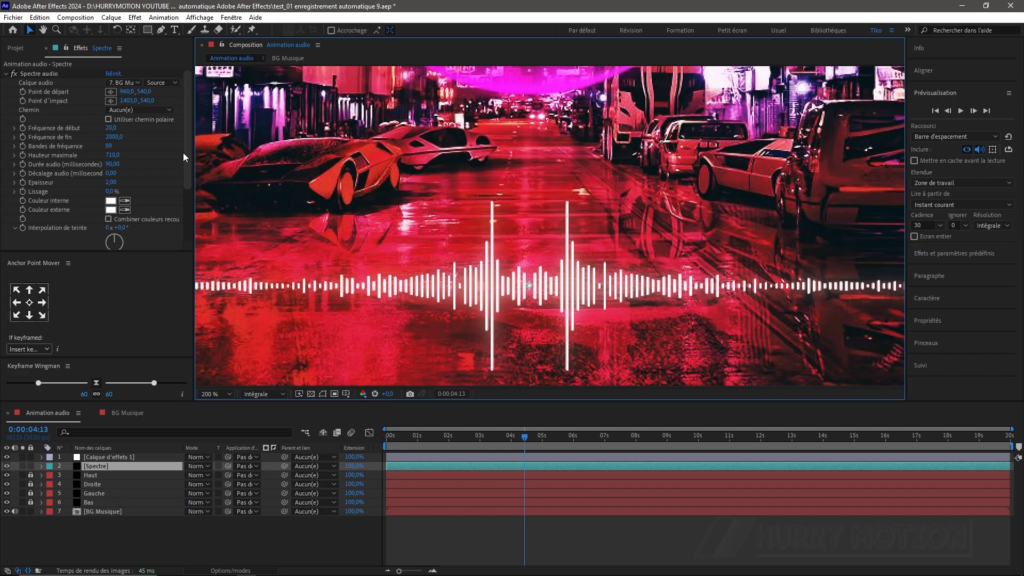
pyautogui.moveTo(183, 152); pyautogui.dragTo(180, 209)
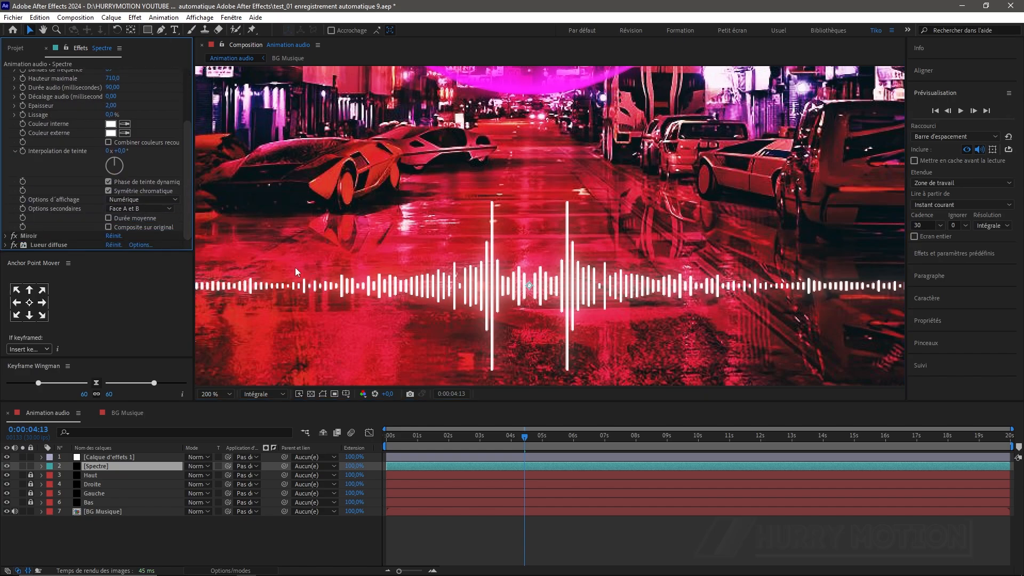
pyautogui.click(99, 466)
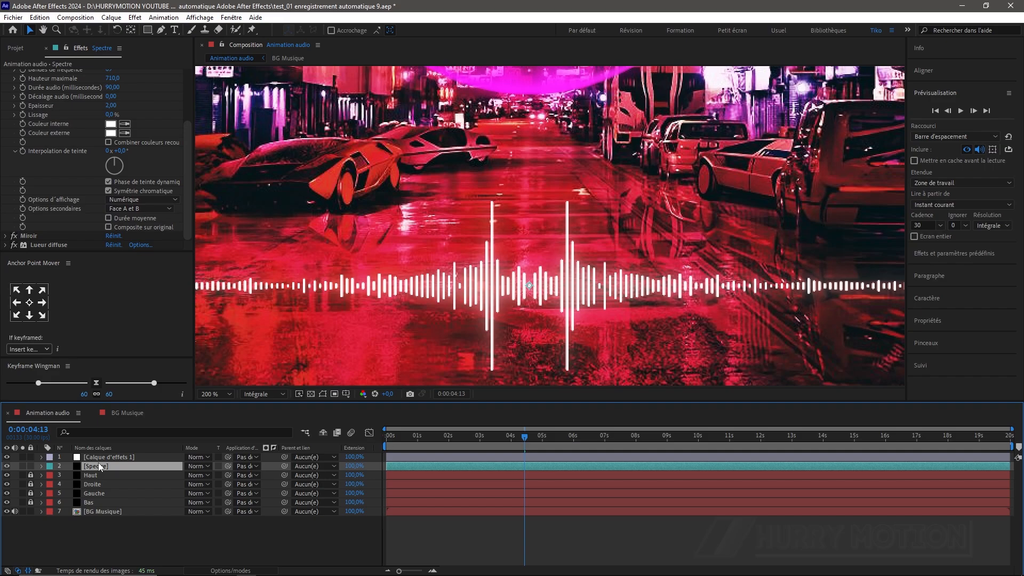
pyautogui.hotkey('ctrl', 'd')
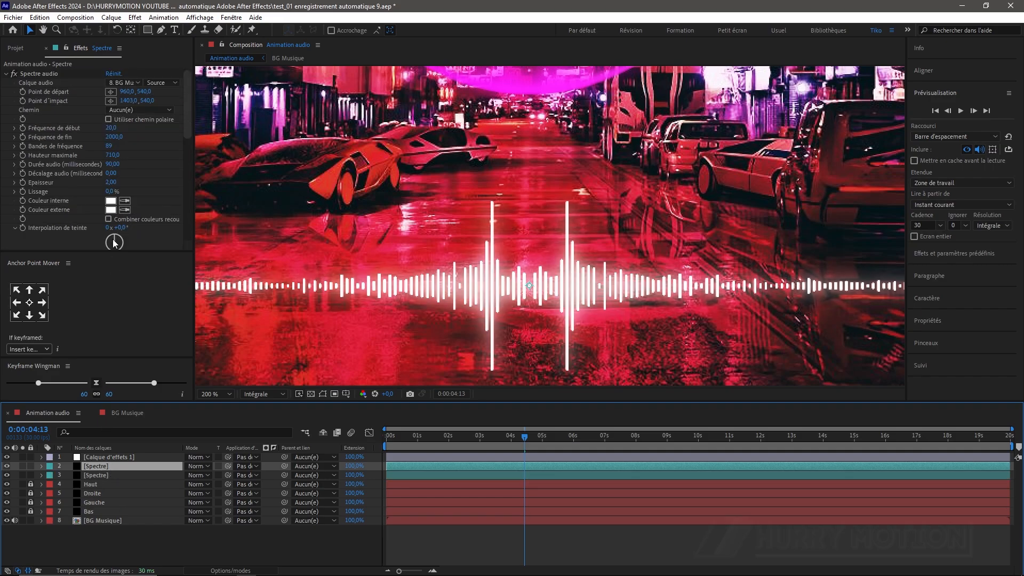
# In the upper Spectre layer's Spectre audio effect, set Options d'affichage to Lignes analogiques and Options secondaires to Face A.
pyautogui.moveTo(187, 133); pyautogui.dragTo(192, 201)
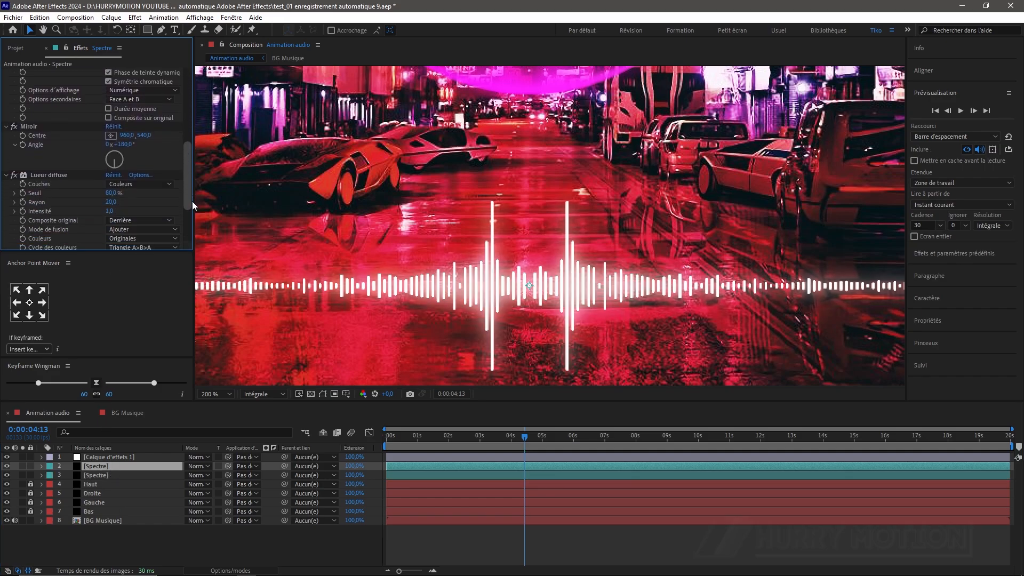
pyautogui.scroll(3, 141, 181)
pyautogui.click(141, 180)
pyautogui.click(146, 207)
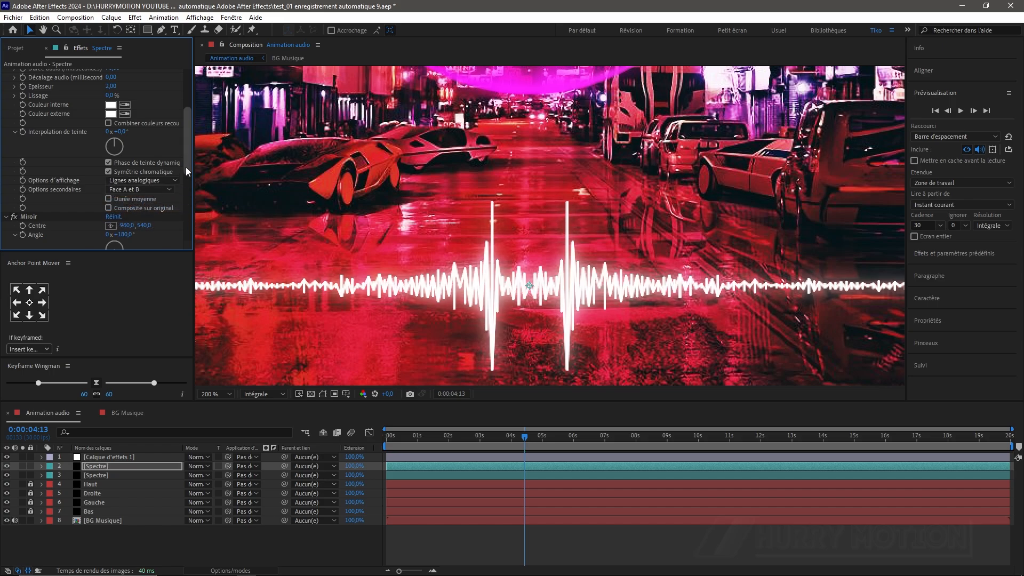
pyautogui.moveTo(186, 167); pyautogui.dragTo(182, 210)
pyautogui.click(140, 208)
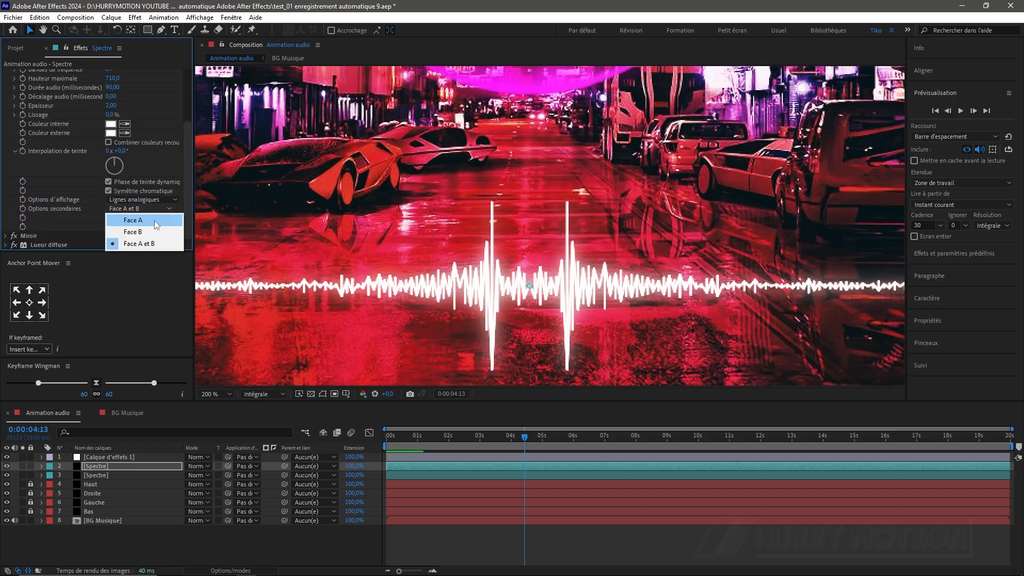
pyautogui.click(155, 220)
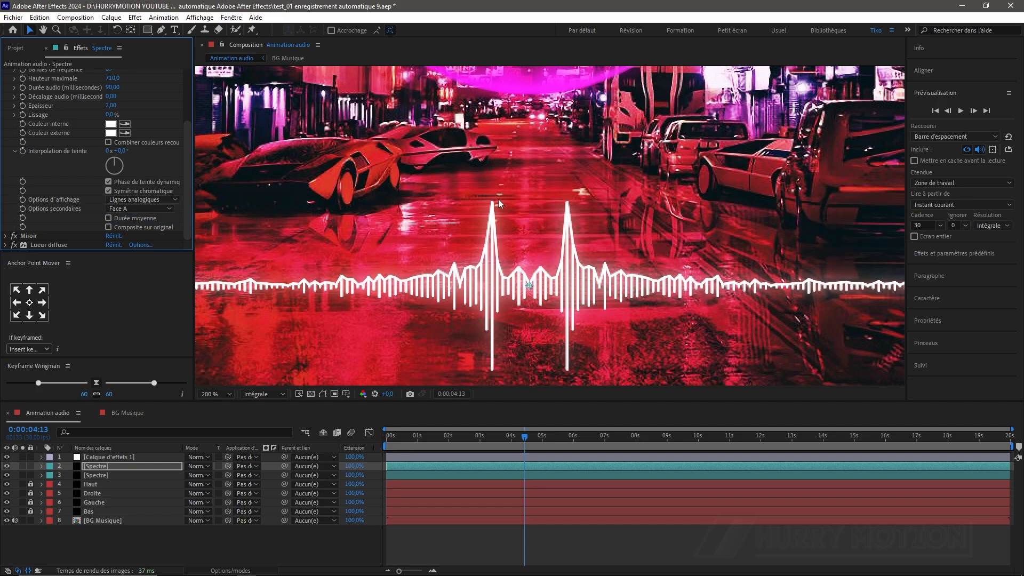
# Set Options secondaires to Face A in the lower Spectre layer's Spectre audio effect.
pyautogui.click(113, 476)
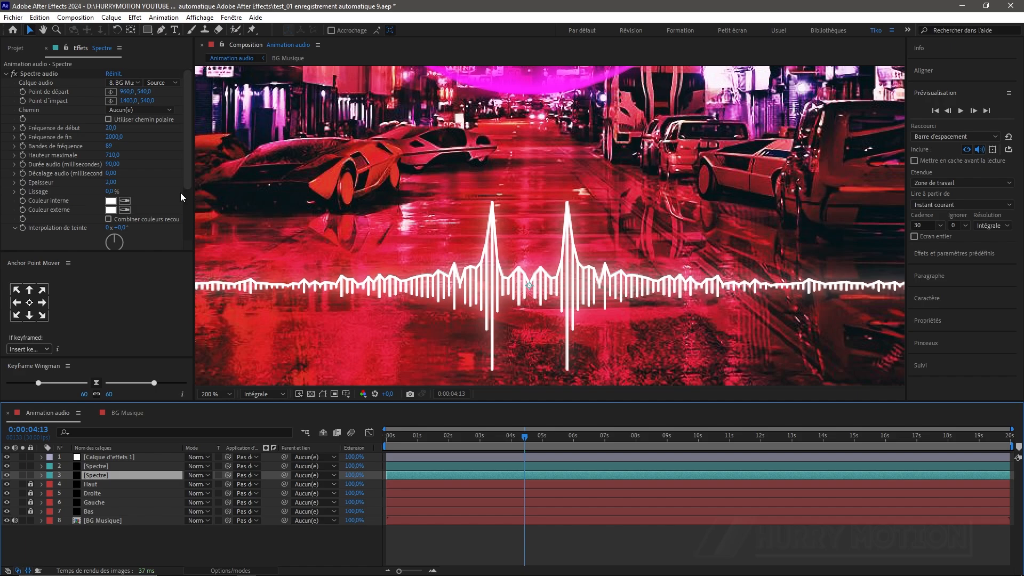
pyautogui.scroll(-3, 142, 142)
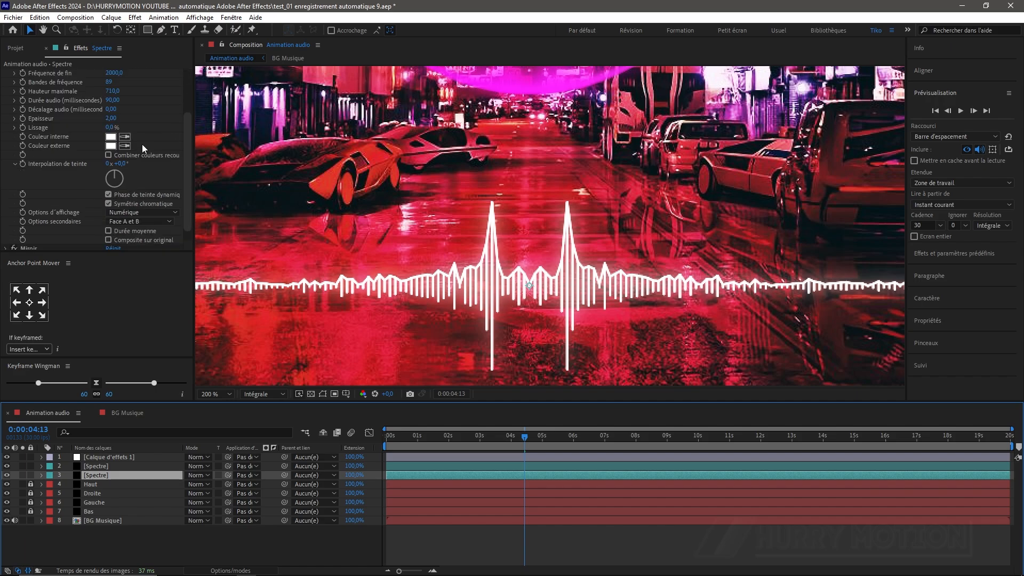
pyautogui.click(147, 221)
pyautogui.click(150, 232)
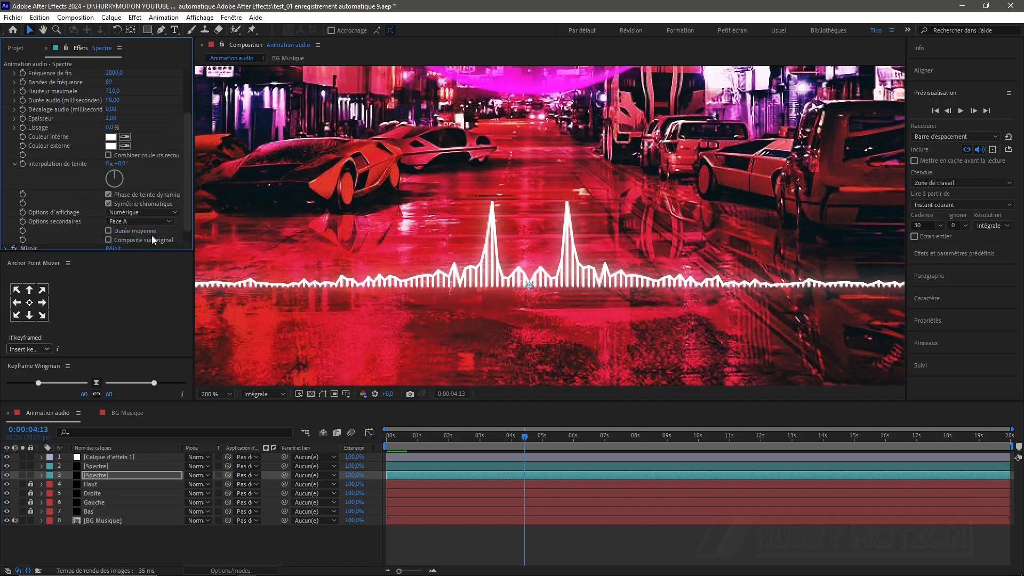
# Thin the lower Spectre layer's bars by setting the Epaisseur of its Spectre audio effect to 1.
pyautogui.click(120, 464)
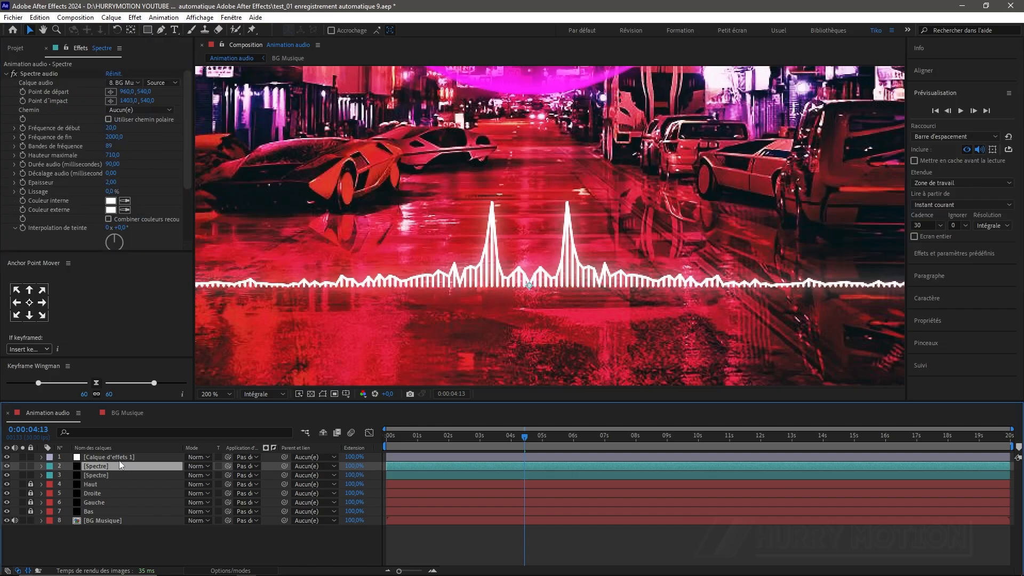
pyautogui.press('.')
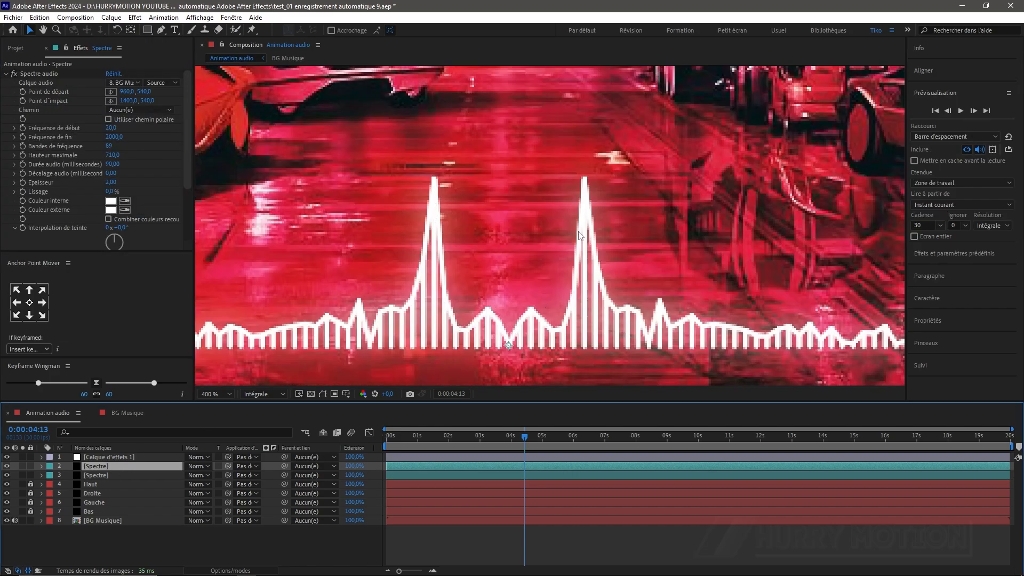
pyautogui.press(',')
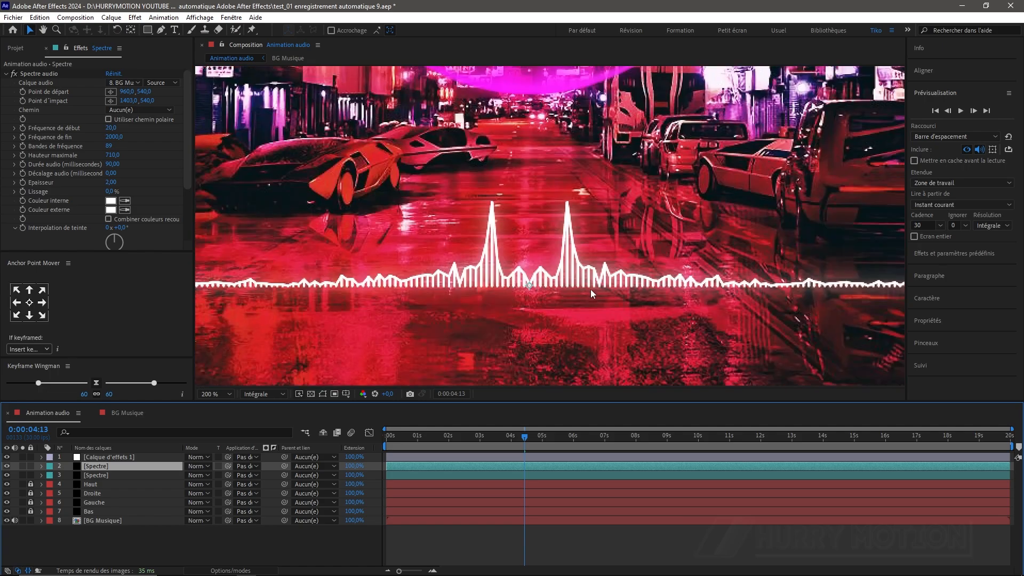
pyautogui.click(121, 475)
pyautogui.click(112, 182)
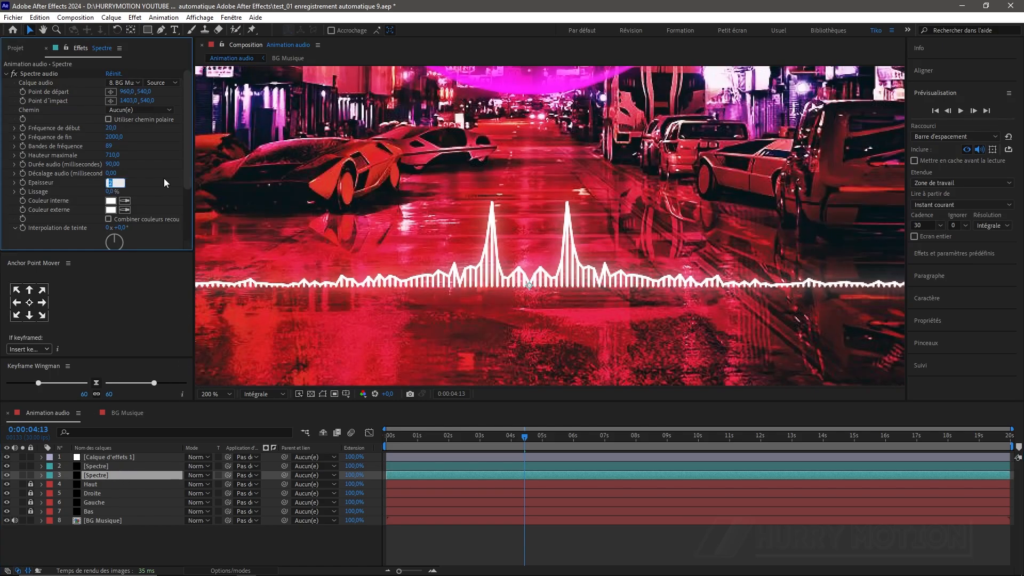
pyautogui.write('1')
pyautogui.press('Return')
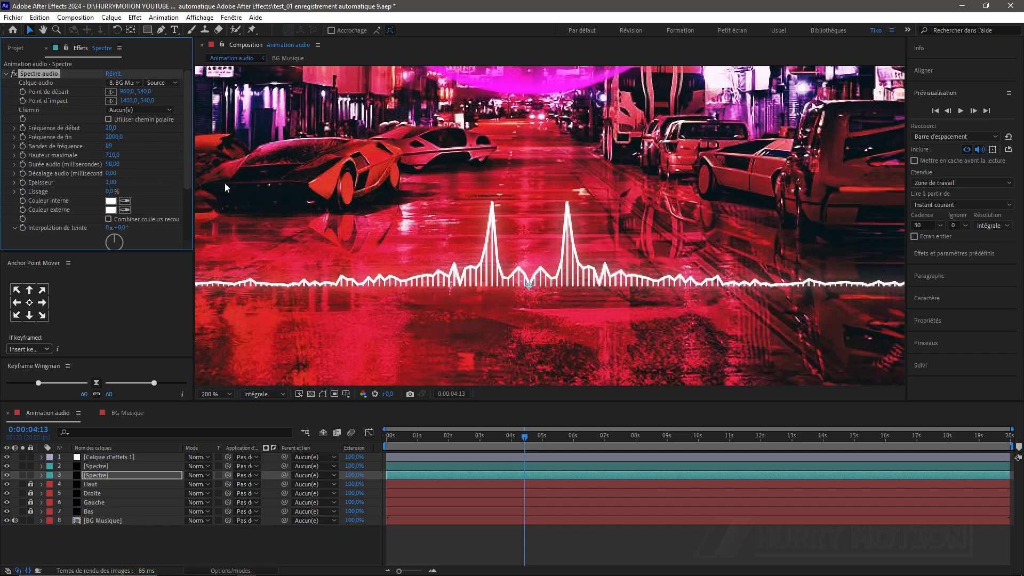
# Set the Epaisseur of the upper Spectre layer's analogue line to 1.
pyautogui.click(100, 468)
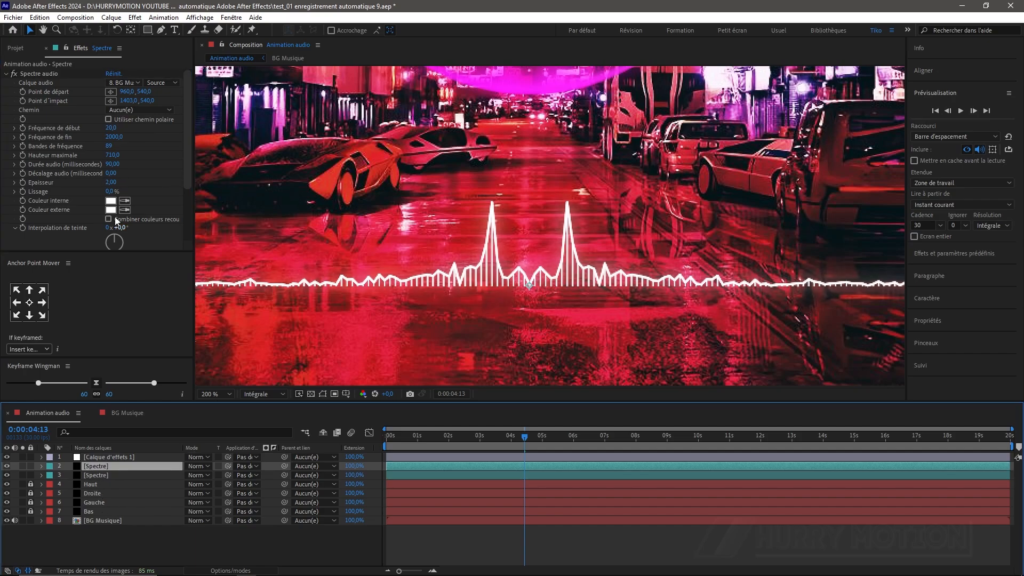
pyautogui.click(110, 183)
pyautogui.press('Return')
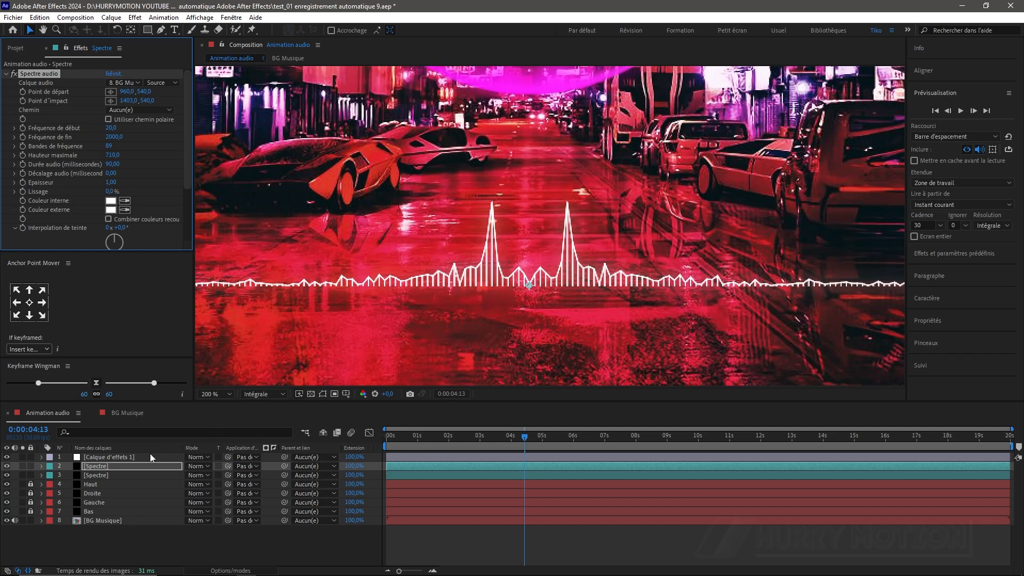
# Duplicate the upper Spectre layer with the analogue line.
pyautogui.click(106, 466)
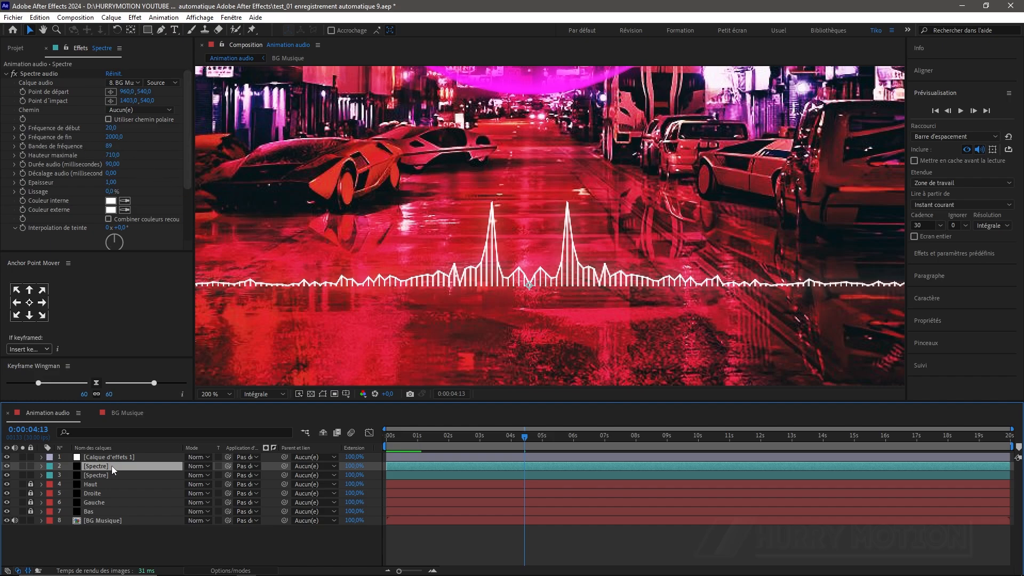
pyautogui.hotkey('ctrl', 'd')
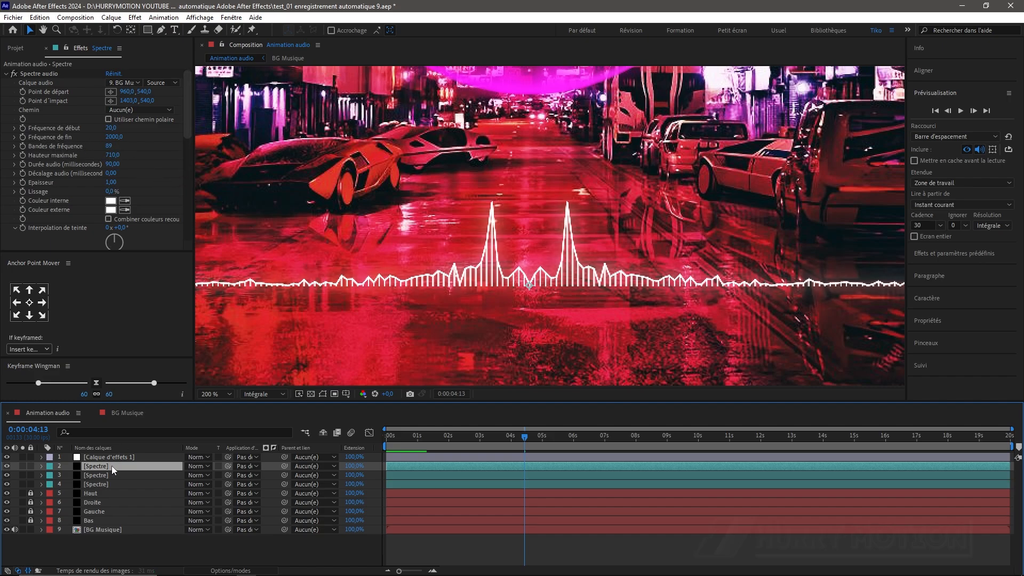
# Set the maximum height of the Spectre audio effect on the uppermost Spectre layer to 610.
pyautogui.click(111, 155)
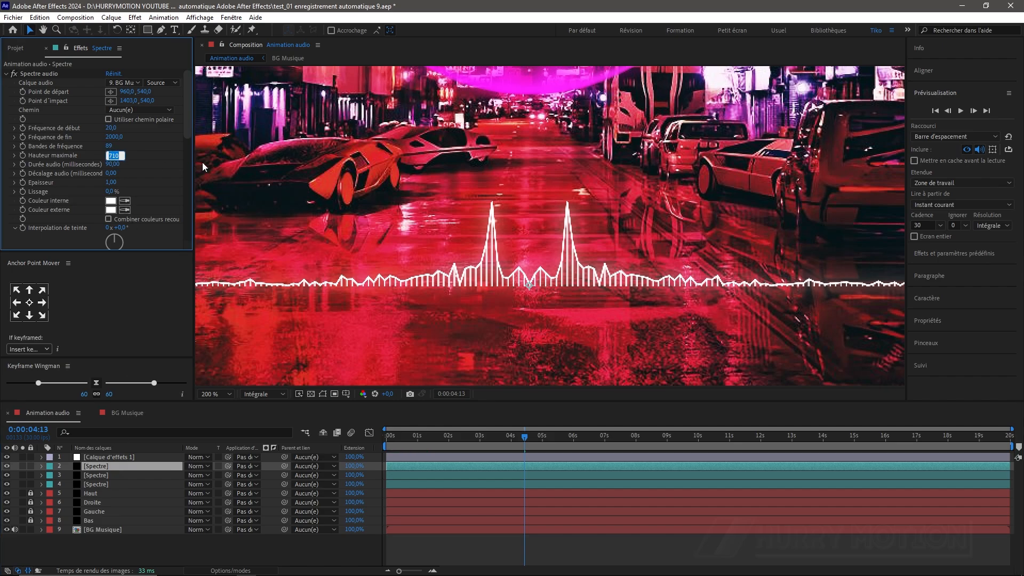
pyautogui.write('610')
pyautogui.press('Return')
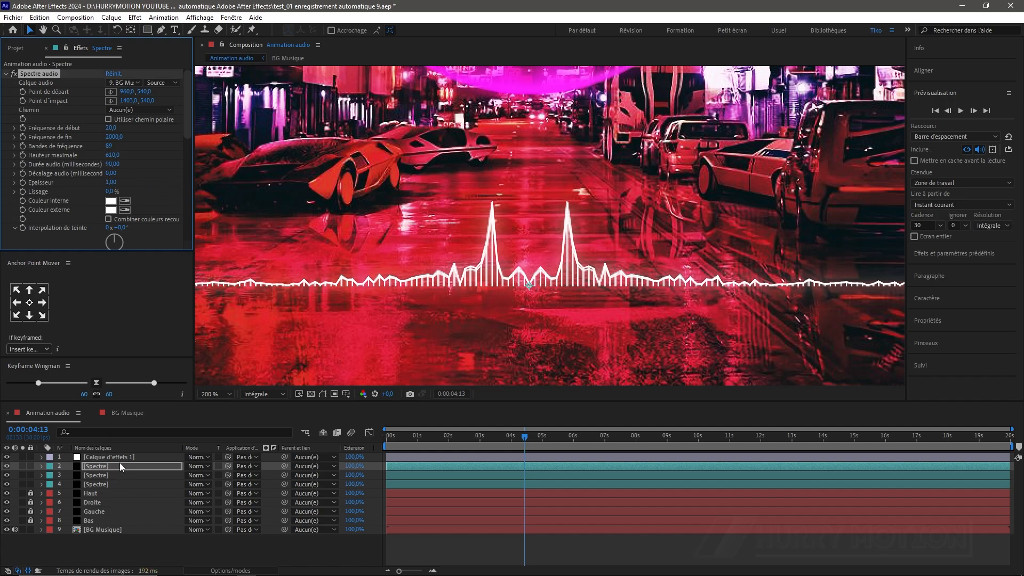
# Duplicate the Spectre audio effect twice on the same layer, giving the copies maximum heights of 500 and 300.
pyautogui.hotkey('ctrl', 'd')
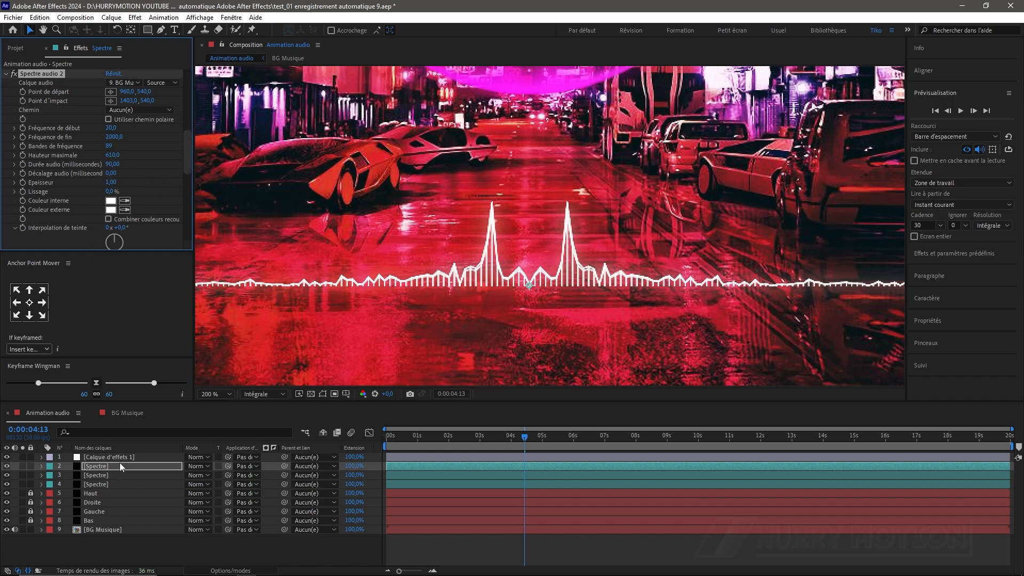
pyautogui.click(113, 156)
pyautogui.write('500')
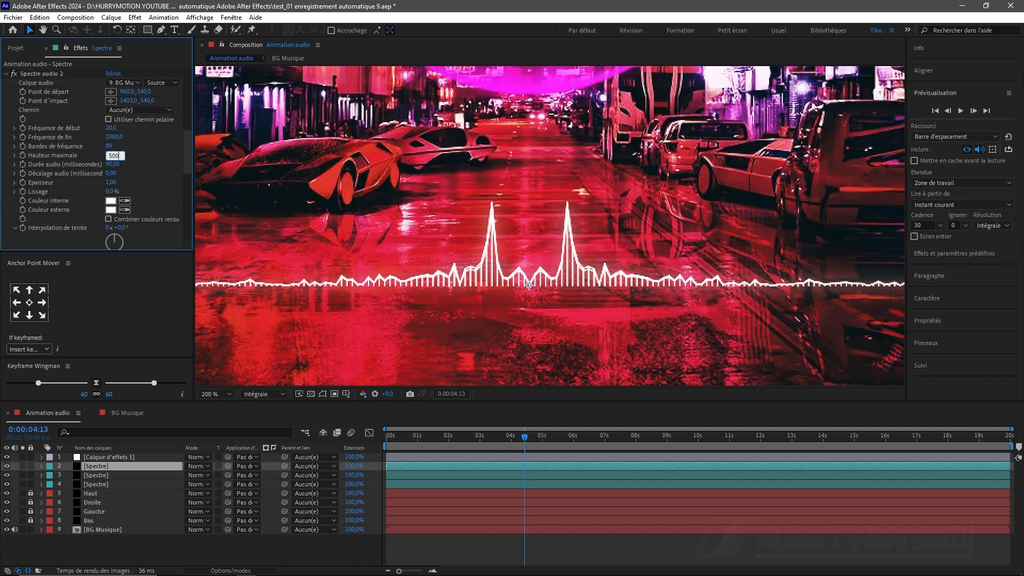
pyautogui.press('Return')
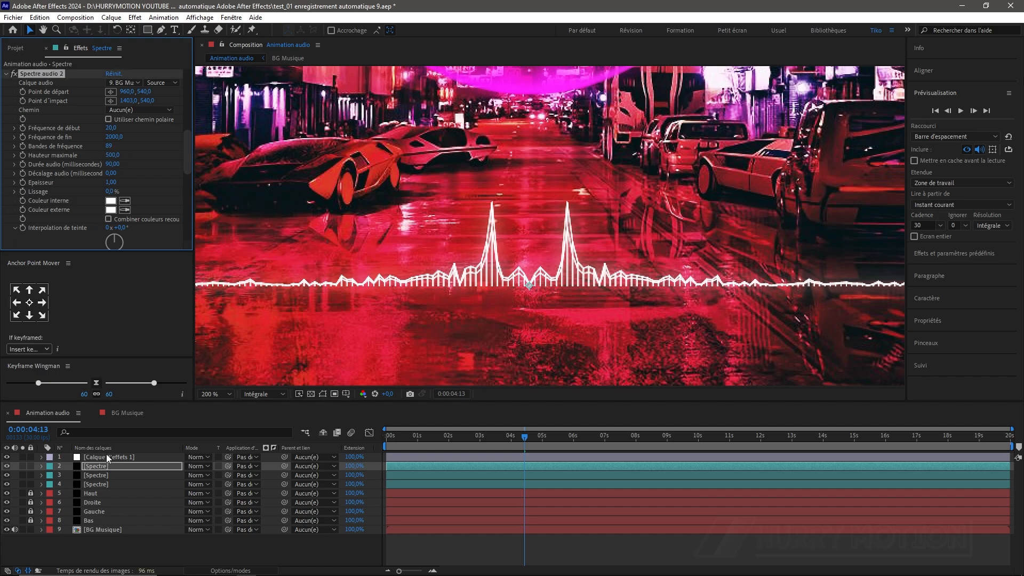
pyautogui.scroll(-5, 111, 205)
pyautogui.click(116, 154)
pyautogui.write('300')
pyautogui.press('Return')
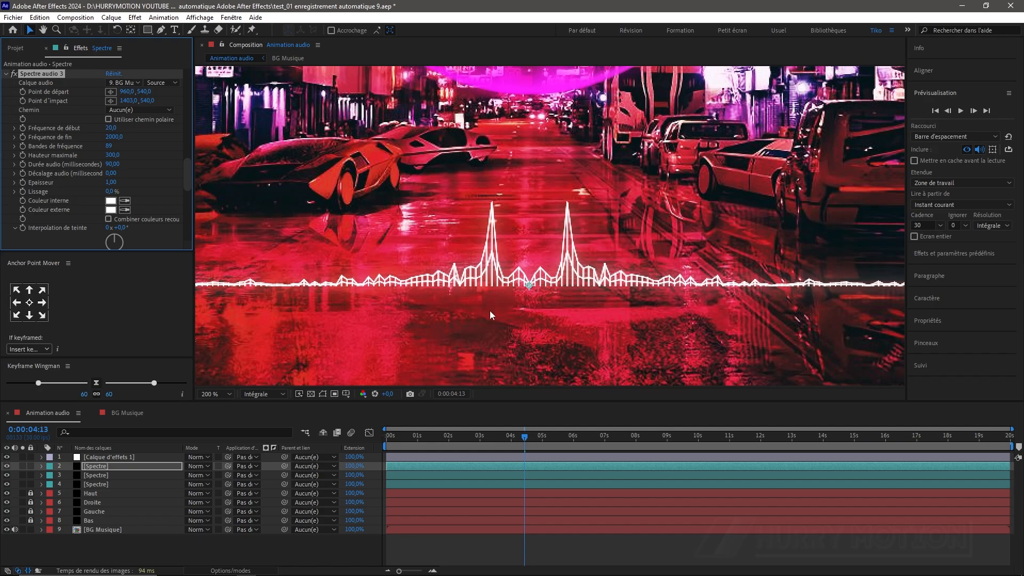
# Preview the stacked spectrum curves in motion around the 4-second mark.
pyautogui.scroll(-1, 489, 311)
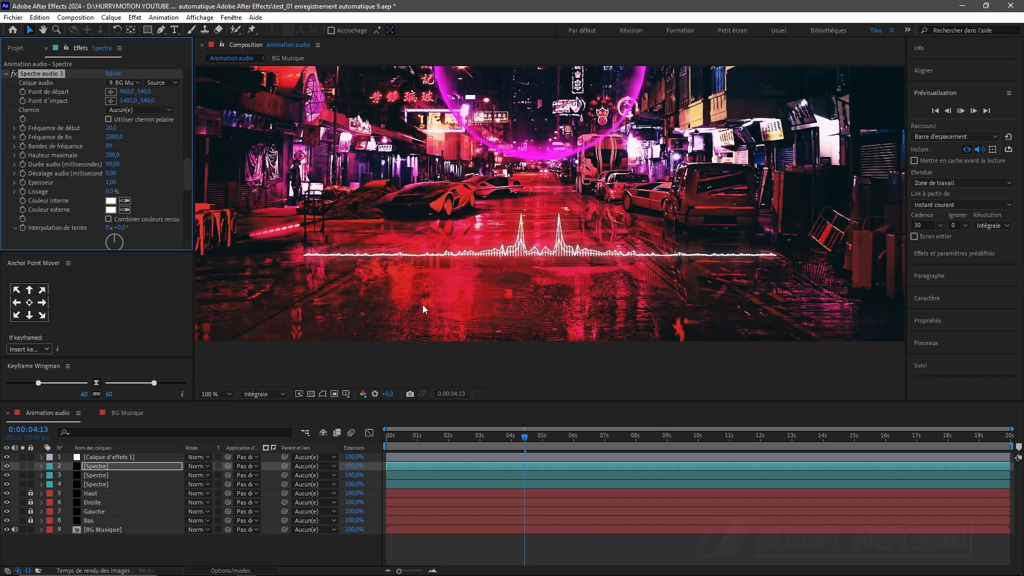
pyautogui.press('space')
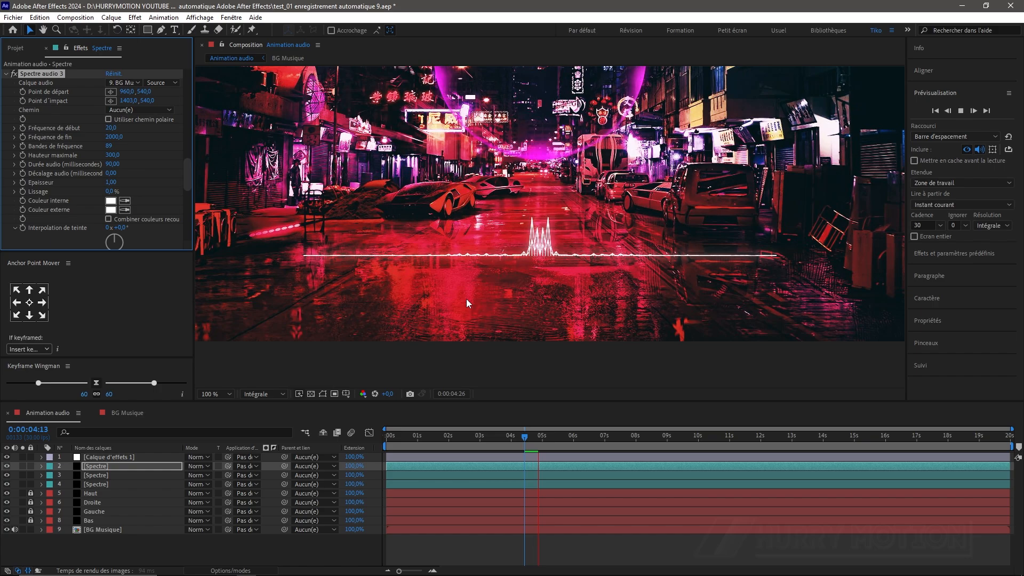
pyautogui.press('space')
pyautogui.scroll(1, 487, 284)
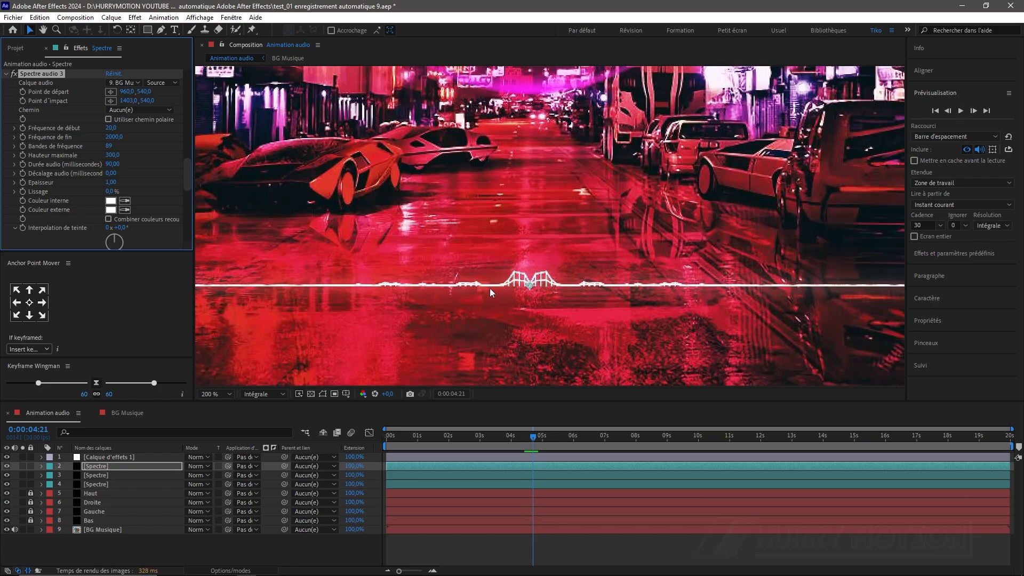
pyautogui.moveTo(534, 438); pyautogui.dragTo(516, 440)
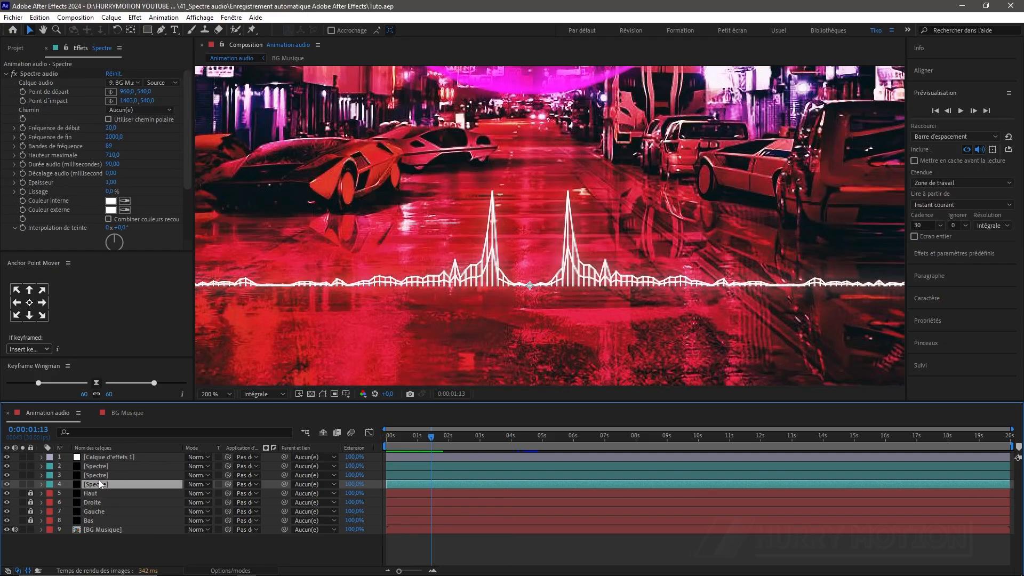
# Duplicate the lowest Spectre layer twice and set the layer 5 copy's display option to Points analogiques.
pyautogui.hotkey('ctrl', 'd')
pyautogui.hotkey('ctrl', 'd')
pyautogui.click(98, 493)
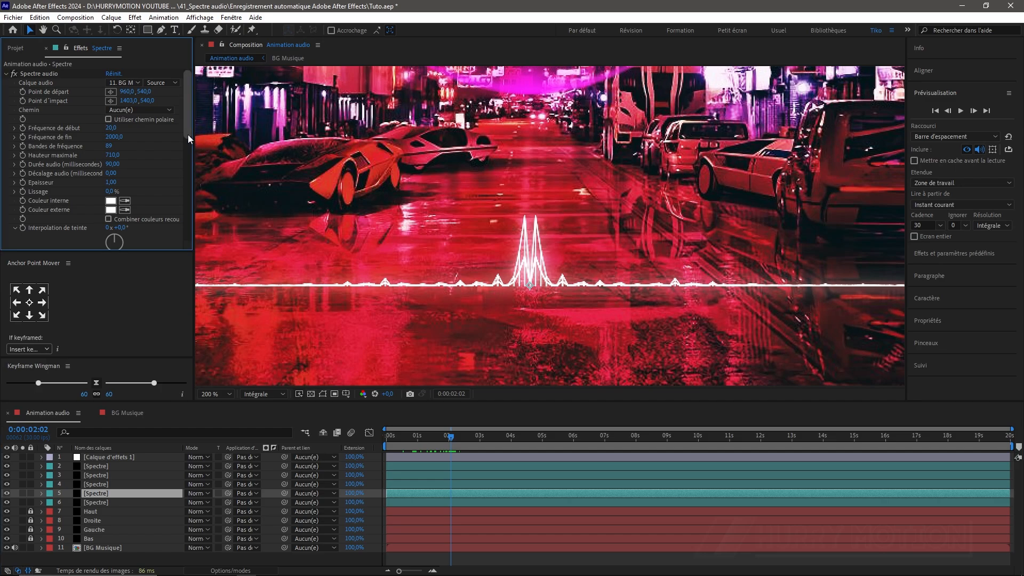
pyautogui.moveTo(187, 134); pyautogui.dragTo(185, 175)
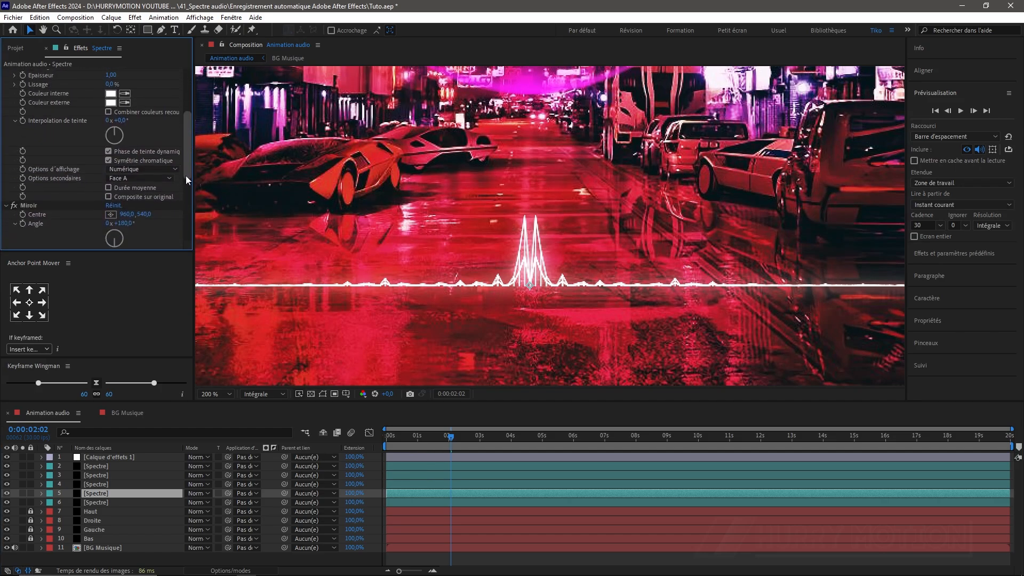
pyautogui.click(155, 169)
pyautogui.click(155, 202)
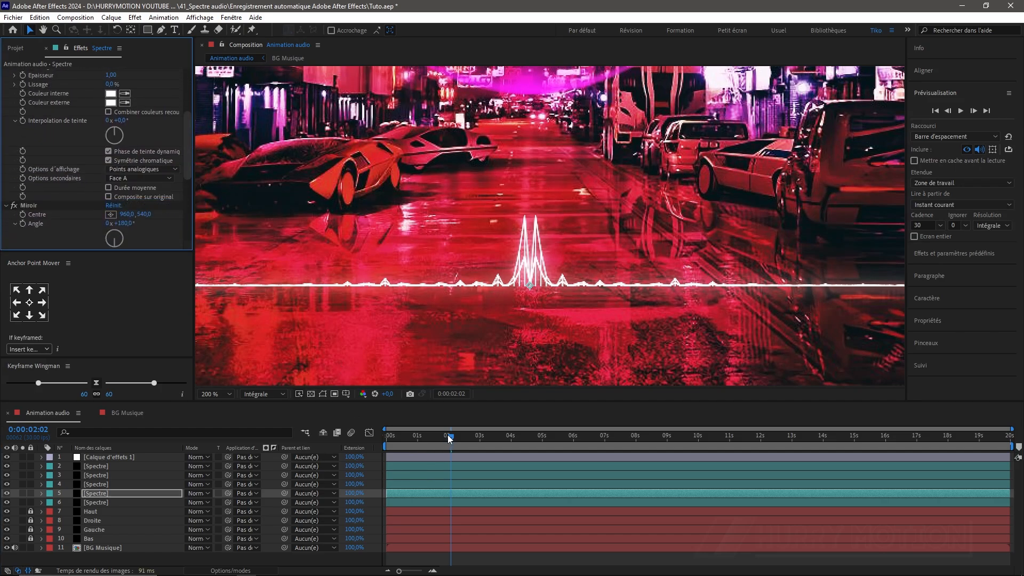
# Try thicker analog points on layer 5, setting the Spectre audio thickness to 2,5 and increasing it to 3,90.
pyautogui.moveTo(448, 436); pyautogui.dragTo(468, 436)
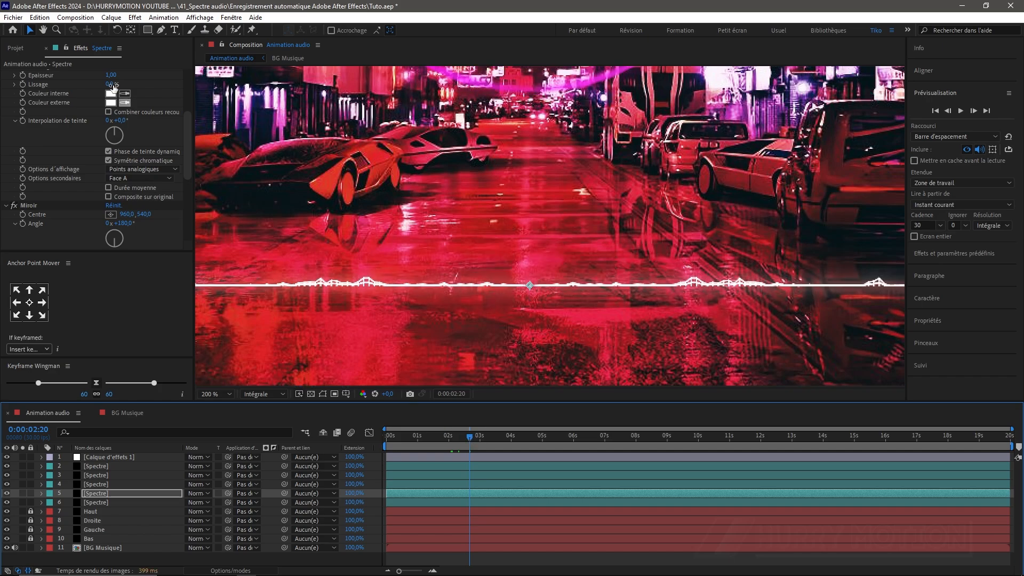
pyautogui.scroll(2, 120, 98)
pyautogui.click(111, 106)
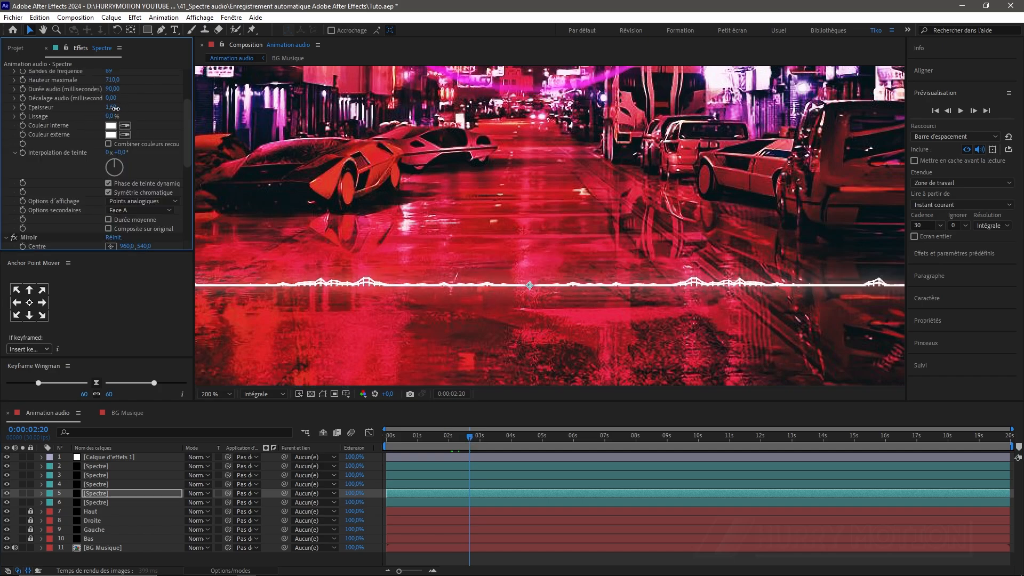
pyautogui.write('2,5')
pyautogui.press('Return')
pyautogui.moveTo(472, 434); pyautogui.dragTo(488, 438)
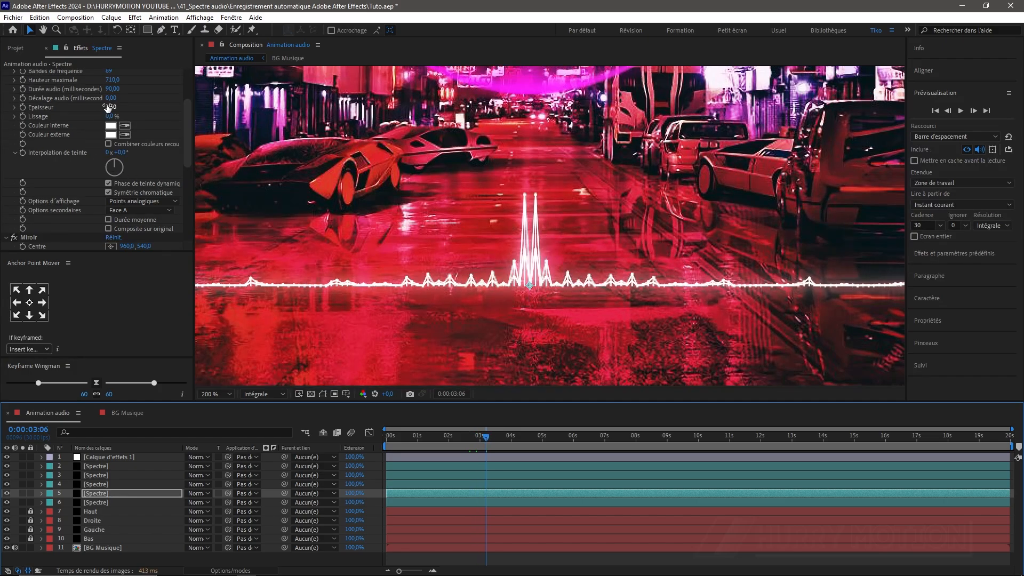
pyautogui.moveTo(108, 107); pyautogui.dragTo(115, 107)
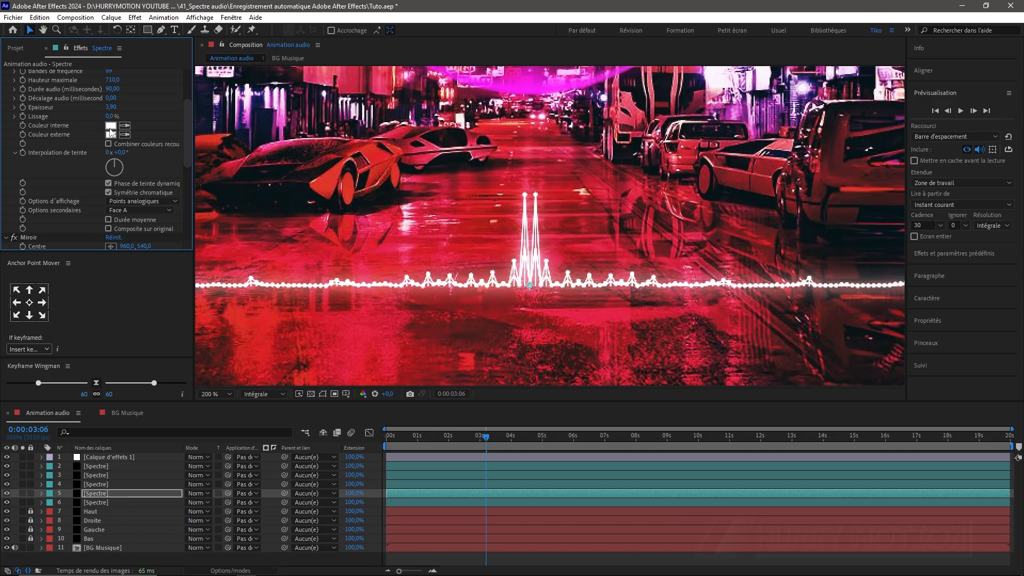
# Set the analog points' inner colour to bright green 1EFE00 and sample the same green for the outer colour.
pyautogui.click(111, 125)
pyautogui.moveTo(891, 419); pyautogui.dragTo(890, 393)
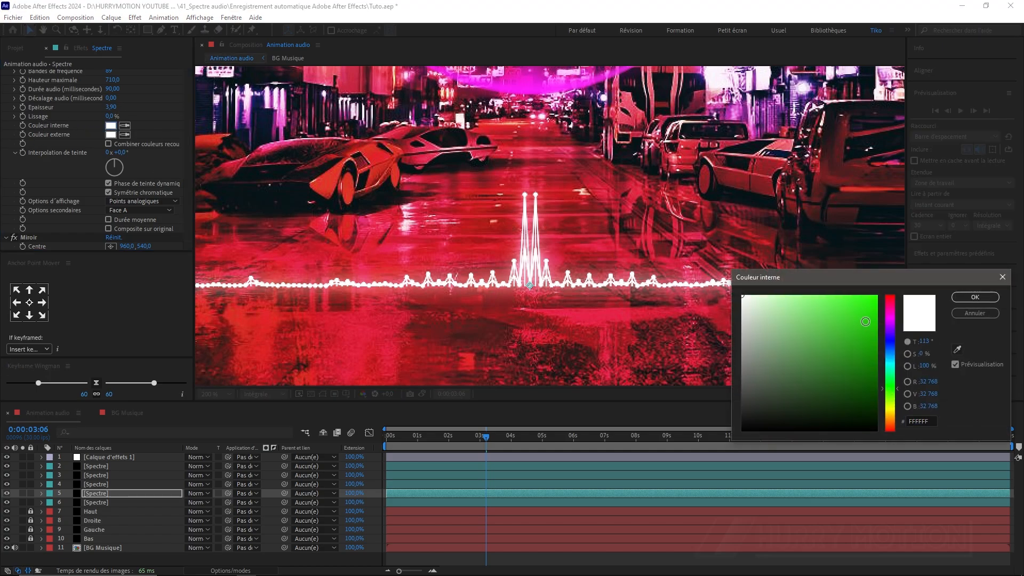
pyautogui.click(876, 296)
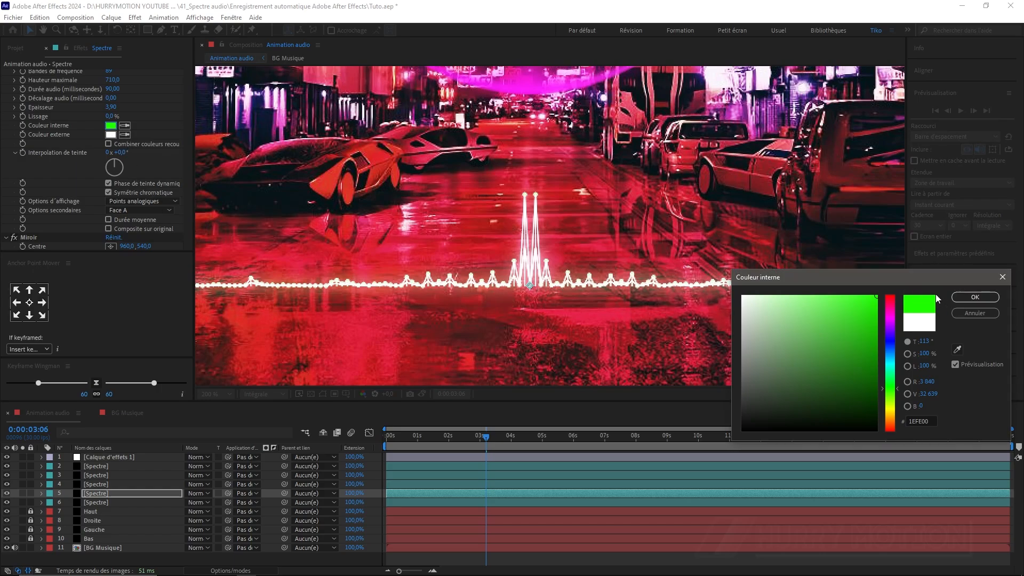
pyautogui.click(959, 302)
pyautogui.click(123, 135)
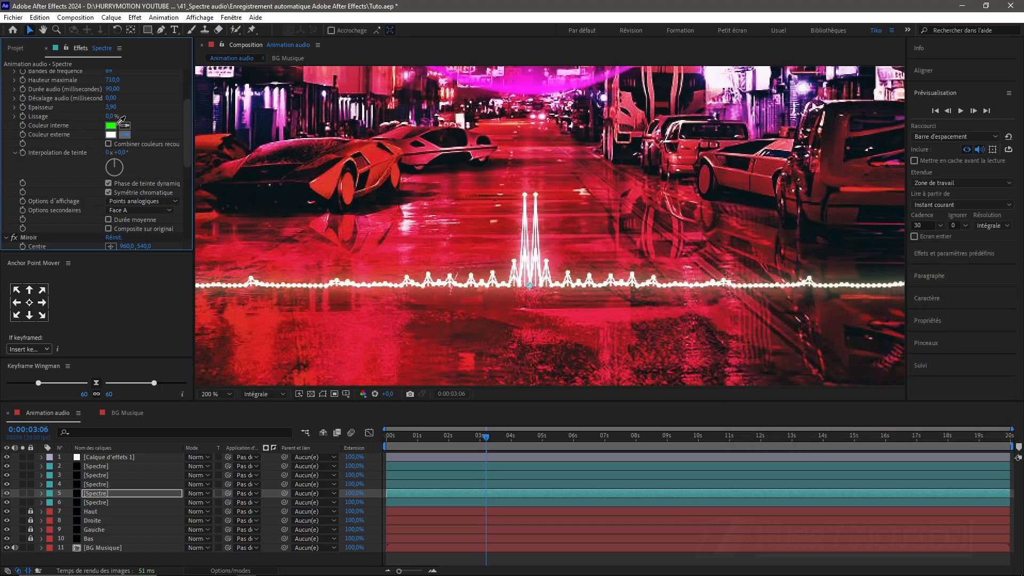
pyautogui.click(111, 125)
# Reduce the frequency bands of layer 5's Spectre audio effect to 78.
pyautogui.press('.')
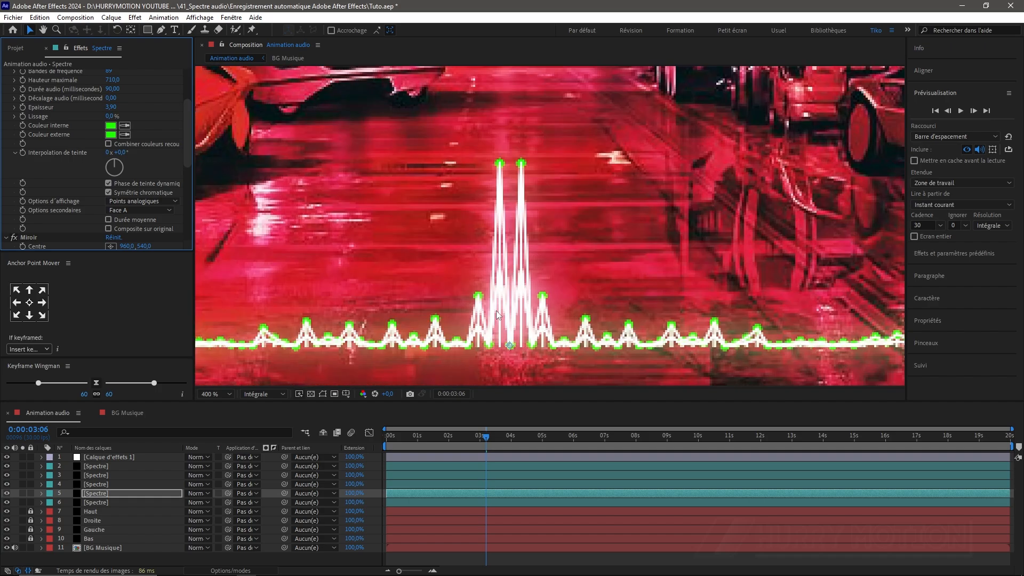
pyautogui.scroll(-5, 476, 335)
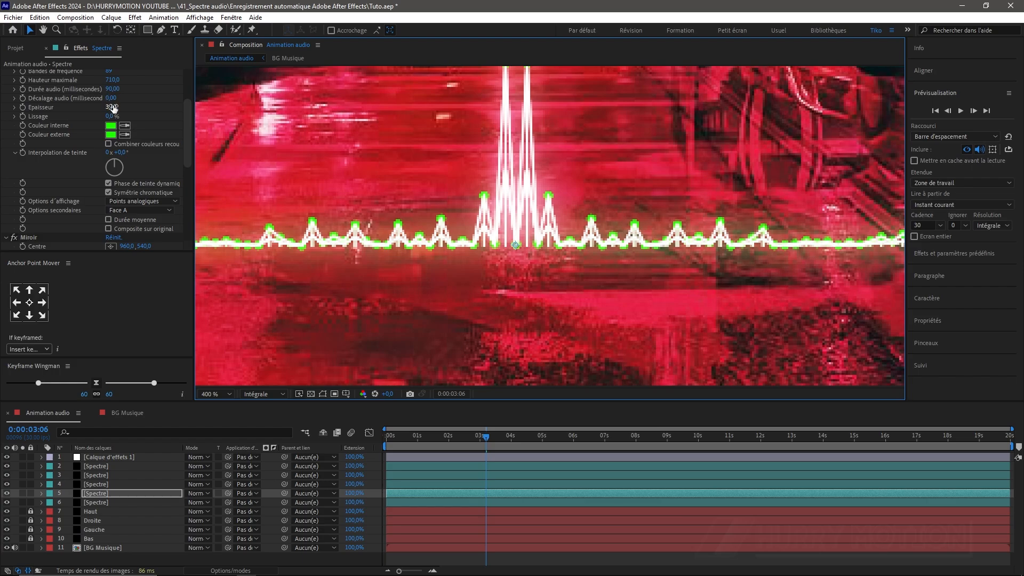
pyautogui.scroll(2, 139, 103)
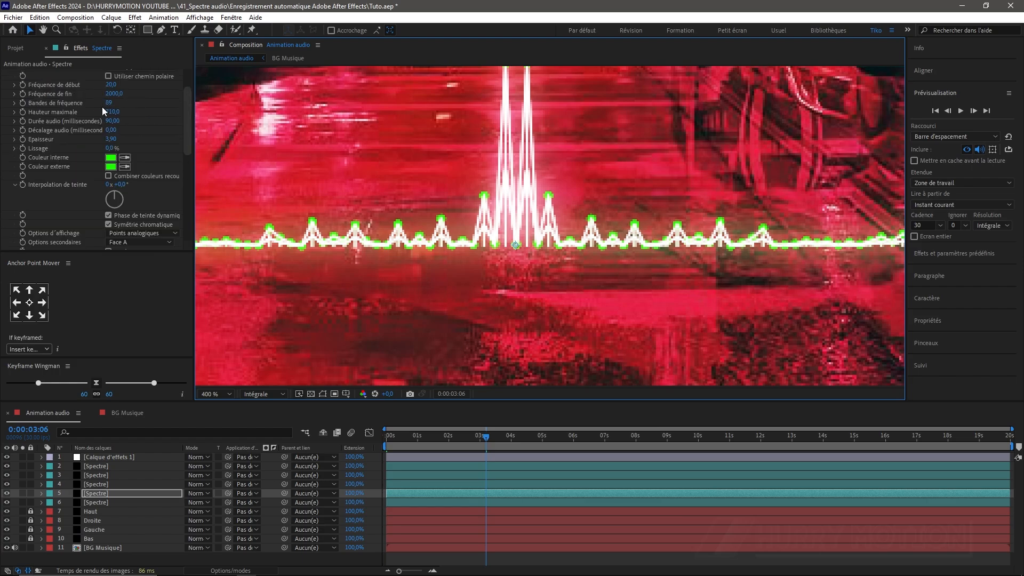
pyautogui.moveTo(108, 102); pyautogui.dragTo(100, 103)
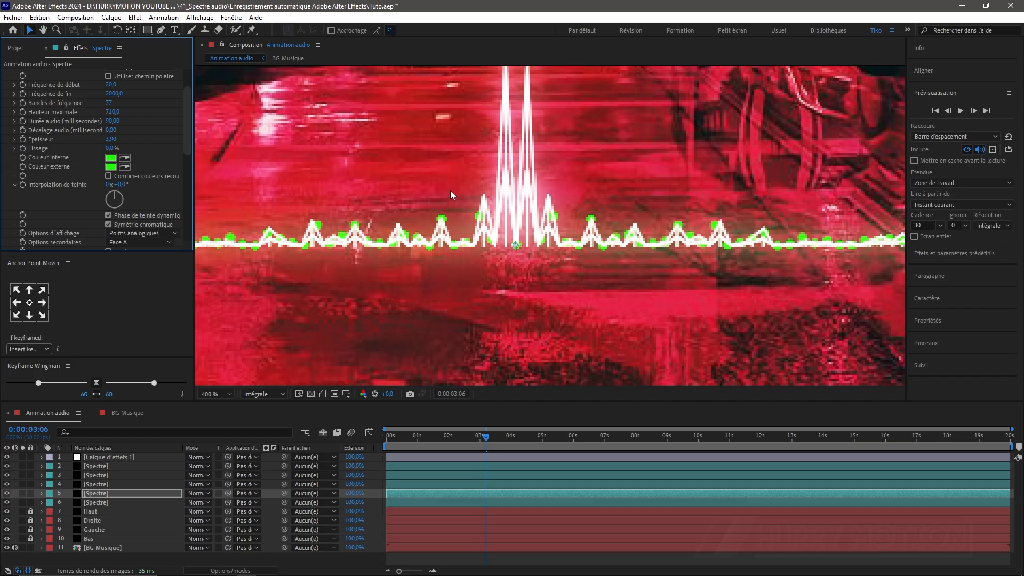
pyautogui.press(',')
pyautogui.press(',')
pyautogui.press('.')
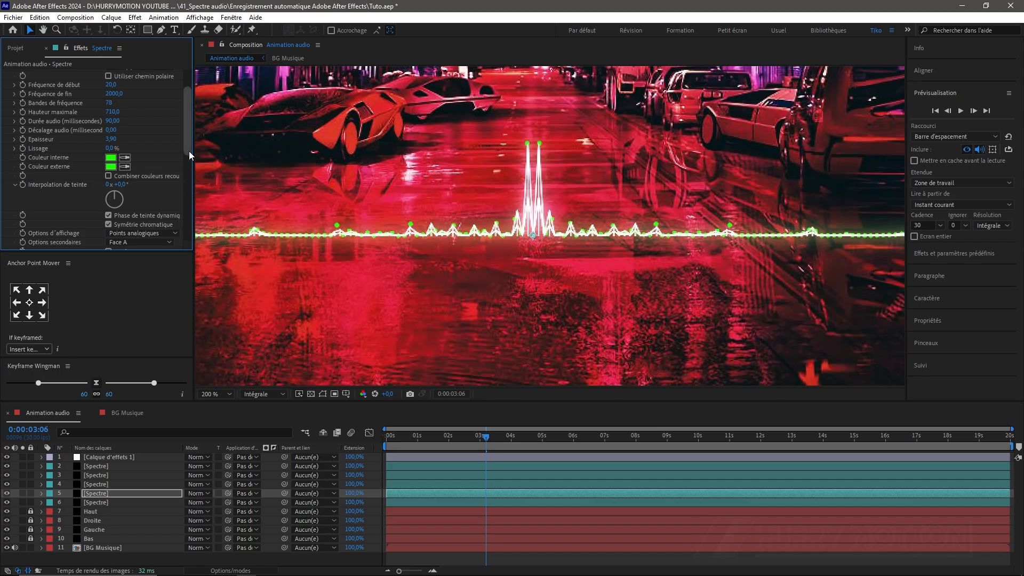
# Display the analog points on Face A et B and set their thickness to 2,30.
pyautogui.moveTo(189, 151); pyautogui.dragTo(189, 167)
pyautogui.click(162, 201)
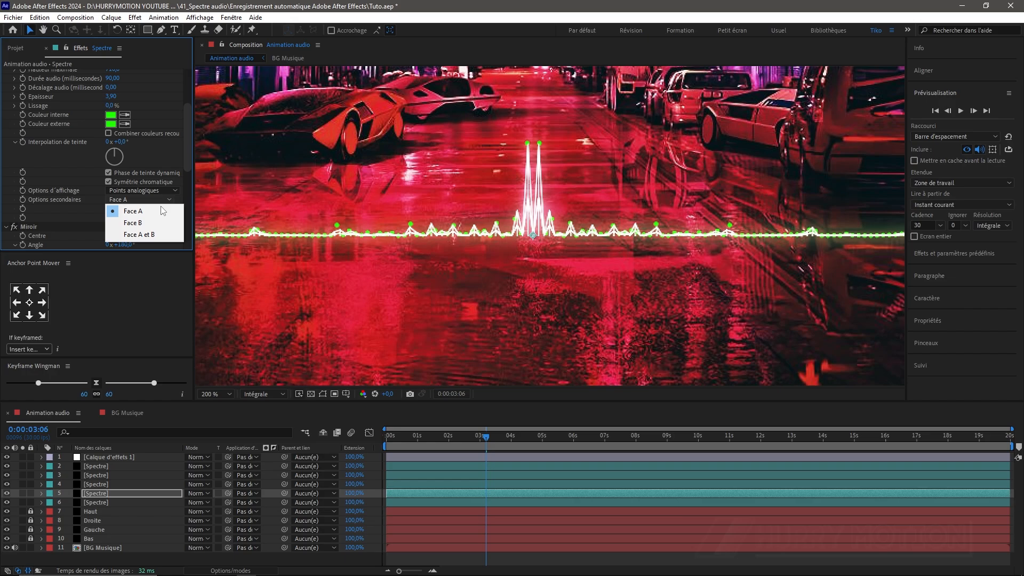
pyautogui.click(158, 234)
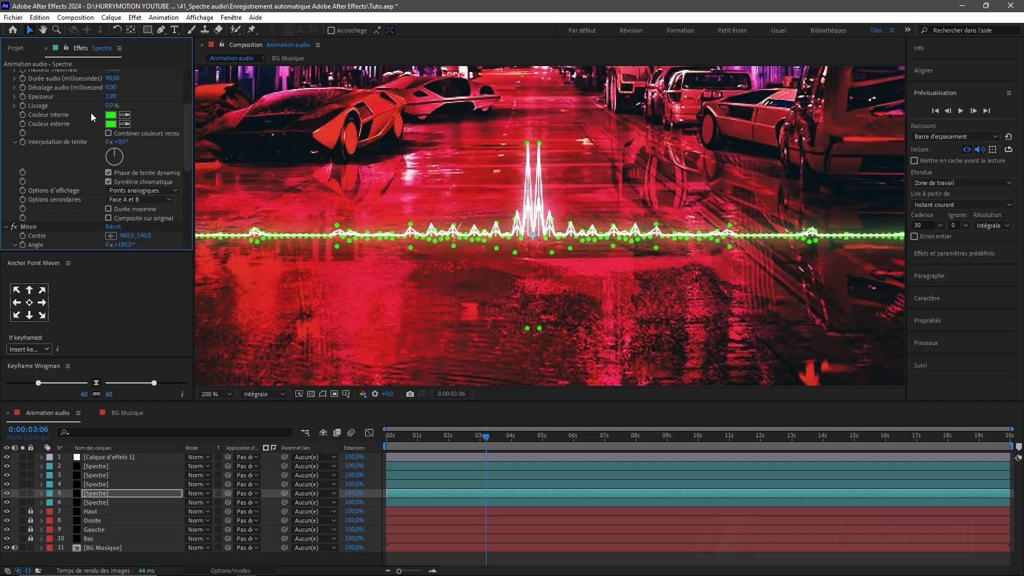
pyautogui.moveTo(110, 96)
pyautogui.mouseDown()
pyautogui.moveTo(98, 98)
pyautogui.moveTo(107, 99)
pyautogui.mouseUp()
# Play back the composition and examine how the green points move around the white spectrum.
pyautogui.scroll(-1, 536, 293)
pyautogui.press('space')
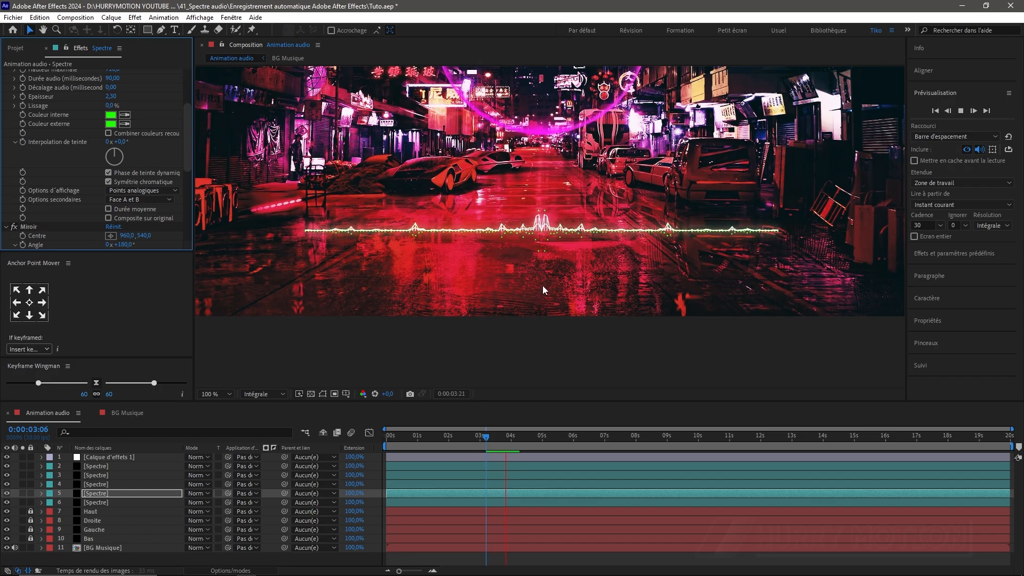
pyautogui.scroll(1, 546, 283)
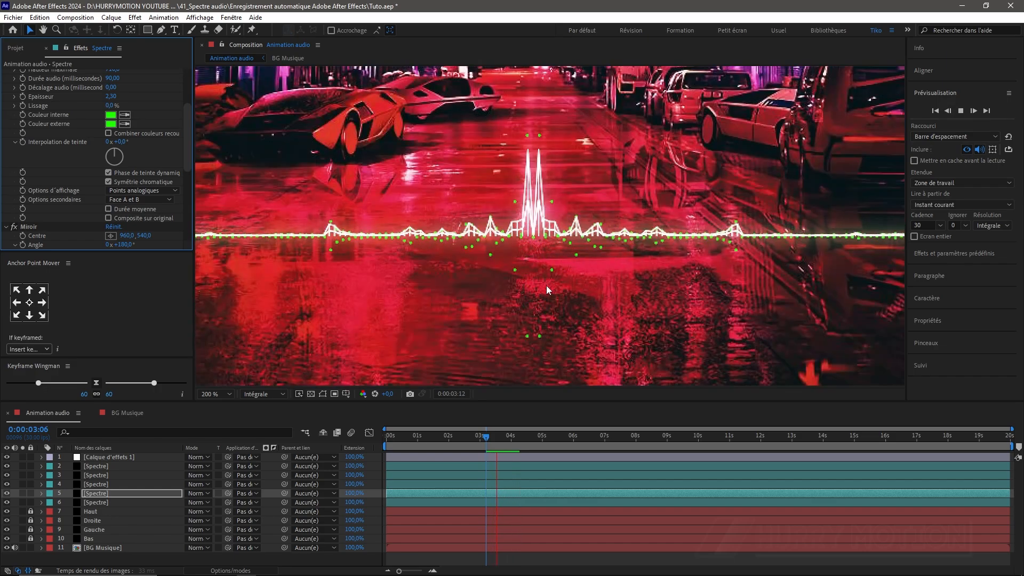
pyautogui.scroll(-1, 544, 289)
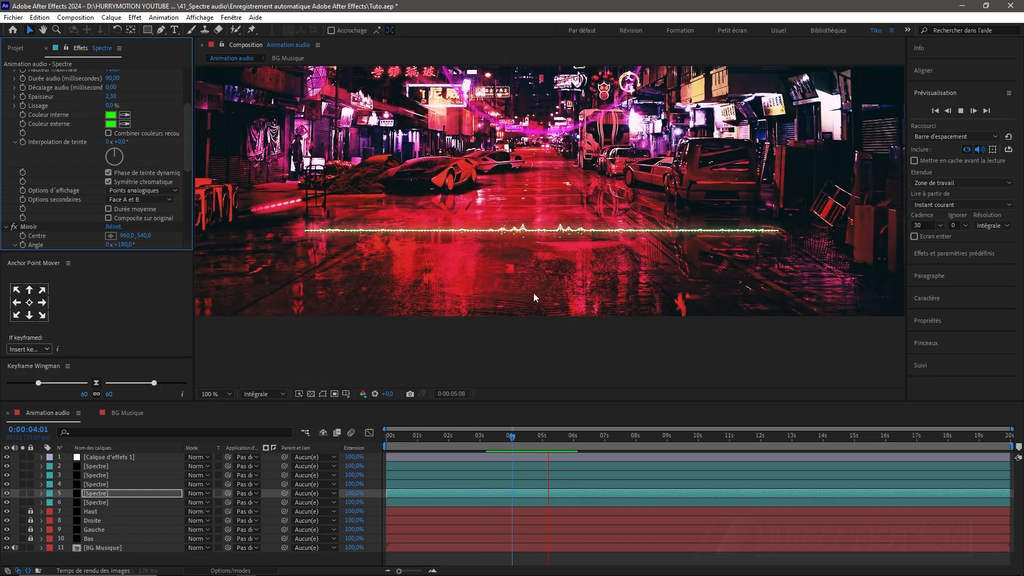
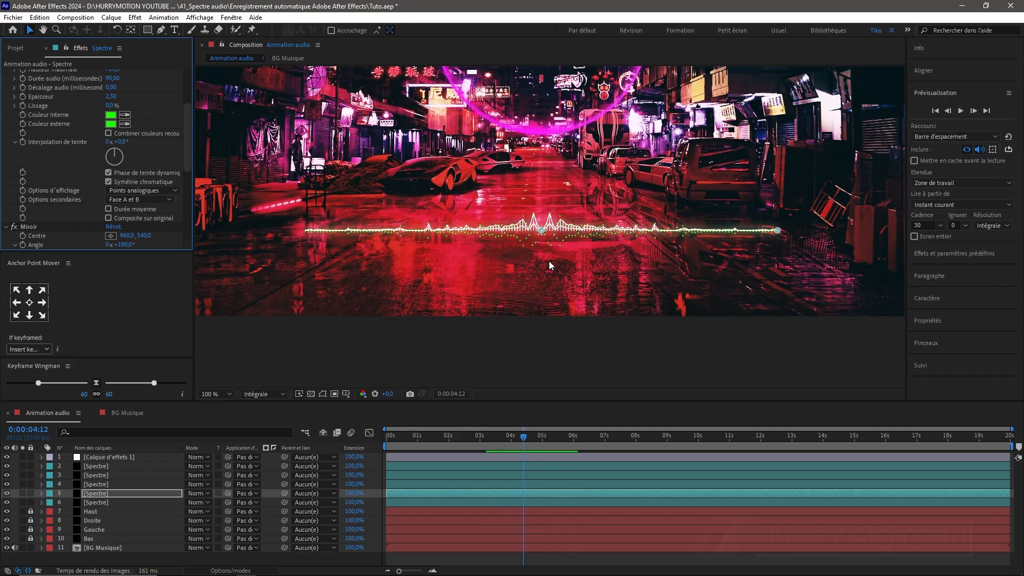
pyautogui.scroll(2, 542, 305)
pyautogui.scroll(-4, 542, 305)
pyautogui.scroll(2, 542, 304)
pyautogui.press('space')
pyautogui.moveTo(532, 253); pyautogui.dragTo(529, 322)
pyautogui.scroll(-2, 530, 268)
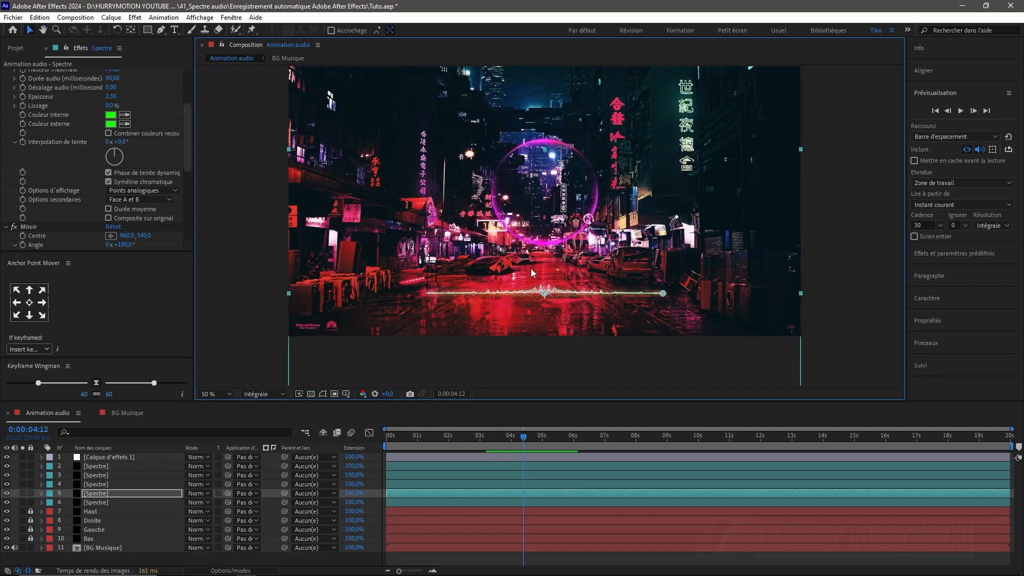
pyautogui.moveTo(530, 268); pyautogui.dragTo(523, 300)
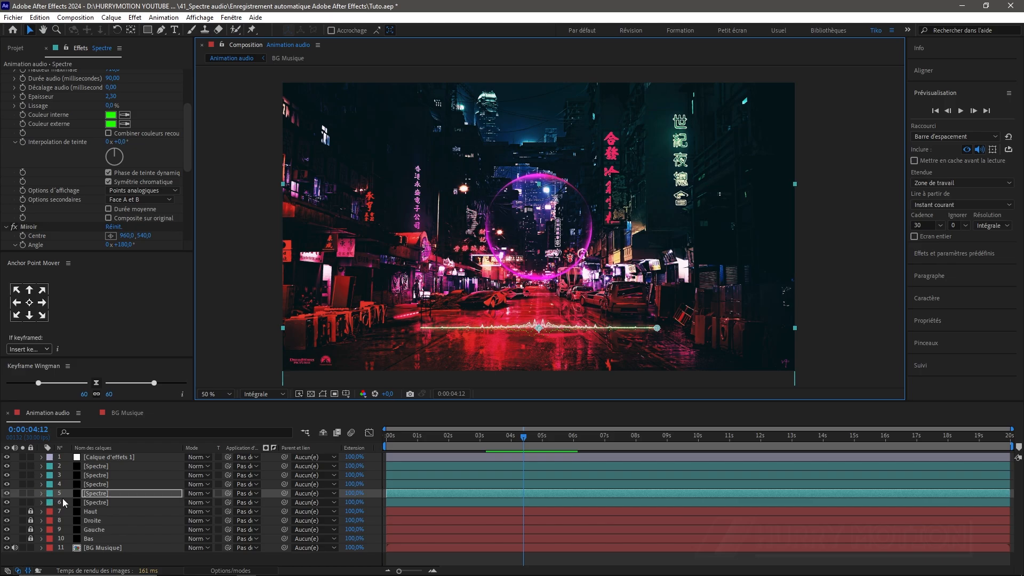
# Duplicate the Spectre layer at position 6 and move the copy directly below the adjustment layer Calque d'effets 1.
pyautogui.click(98, 503)
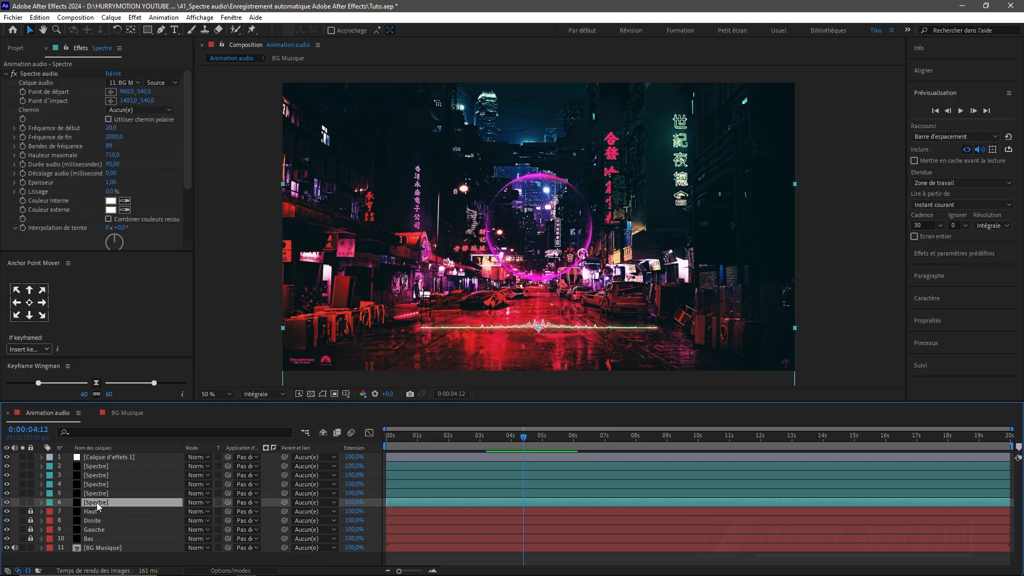
pyautogui.hotkey('ctrl', 'd')
pyautogui.moveTo(97, 501); pyautogui.dragTo(99, 465)
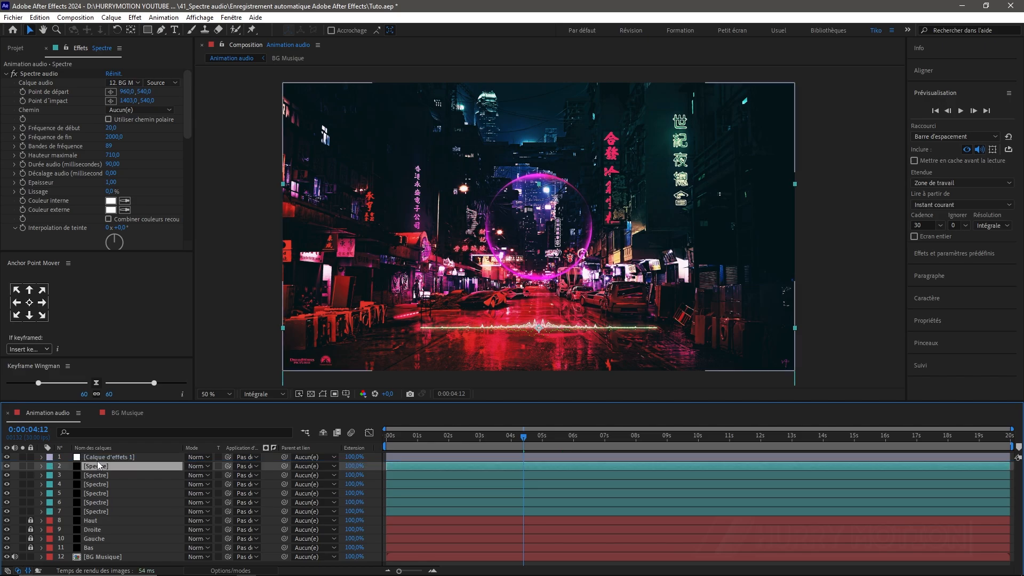
# Give the duplicated Spectre layer 2 a yellow label and lock Spectre layers 3 to 7.
pyautogui.click(50, 466)
pyautogui.click(74, 299)
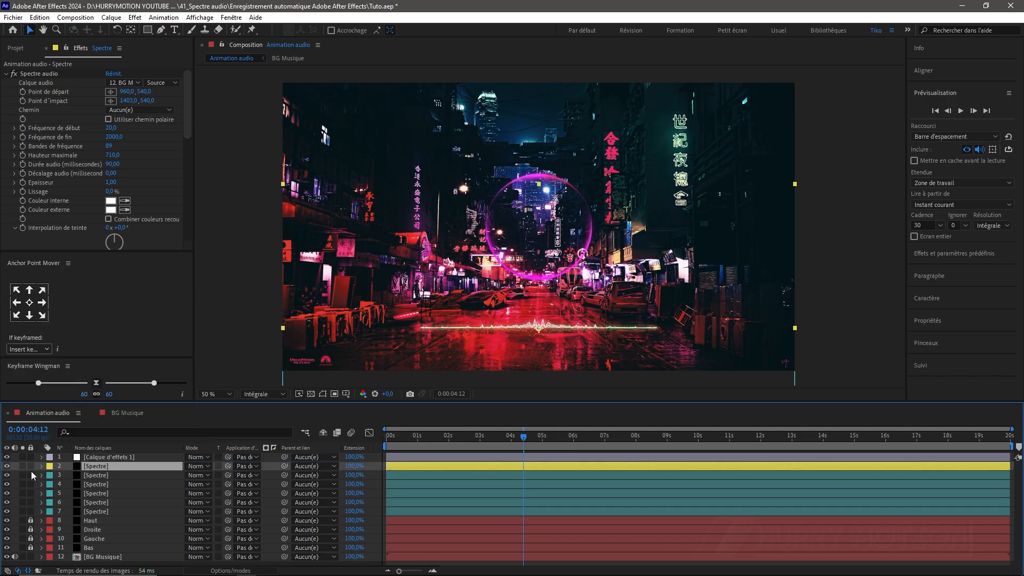
pyautogui.moveTo(31, 474); pyautogui.dragTo(31, 511)
# Set the vertical position of Spectre layer 2 to 540 to centre it in the composition.
pyautogui.press('p')
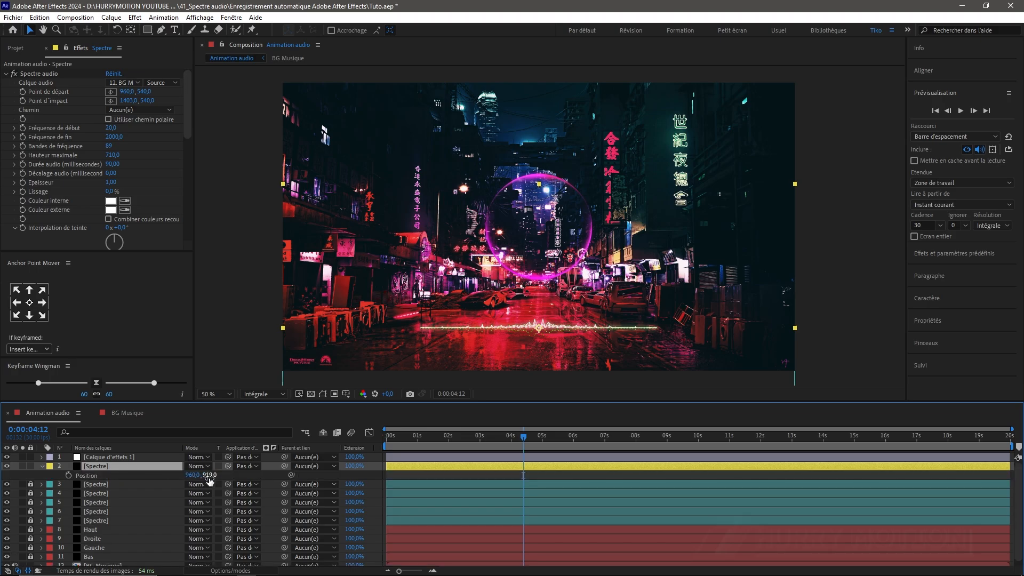
pyautogui.click(210, 474)
pyautogui.write('540')
pyautogui.press('Return')
pyautogui.press('/')
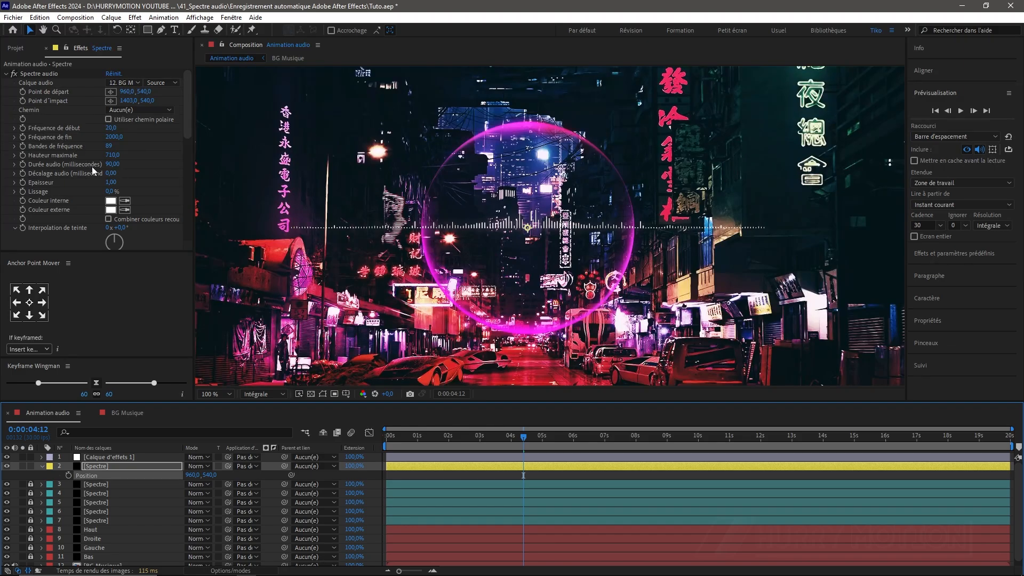
# Set both the inner and outer colours of layer 2's Spectre audio effect to yellow FFF000.
pyautogui.click(112, 202)
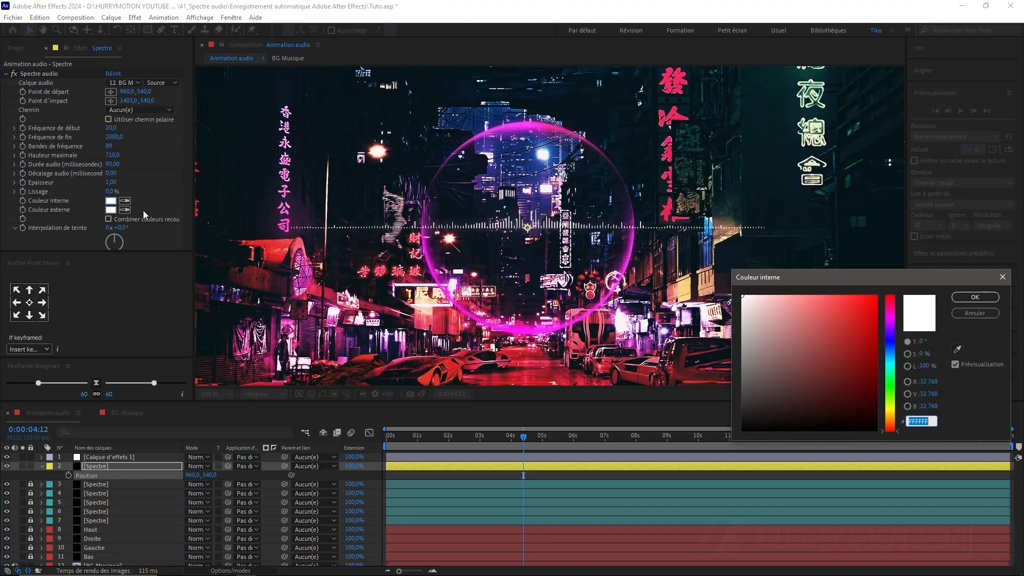
pyautogui.click(890, 411)
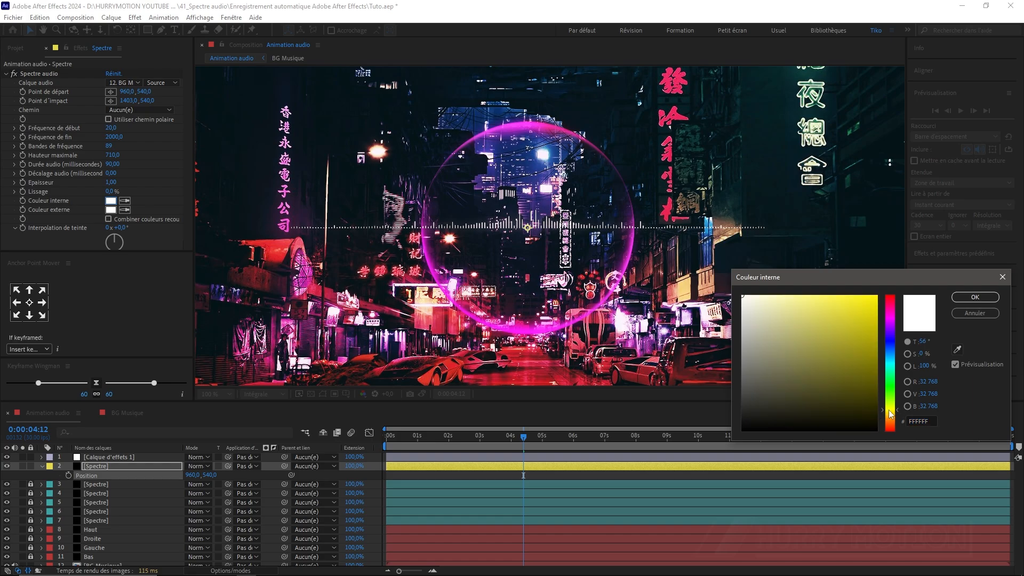
pyautogui.click(877, 296)
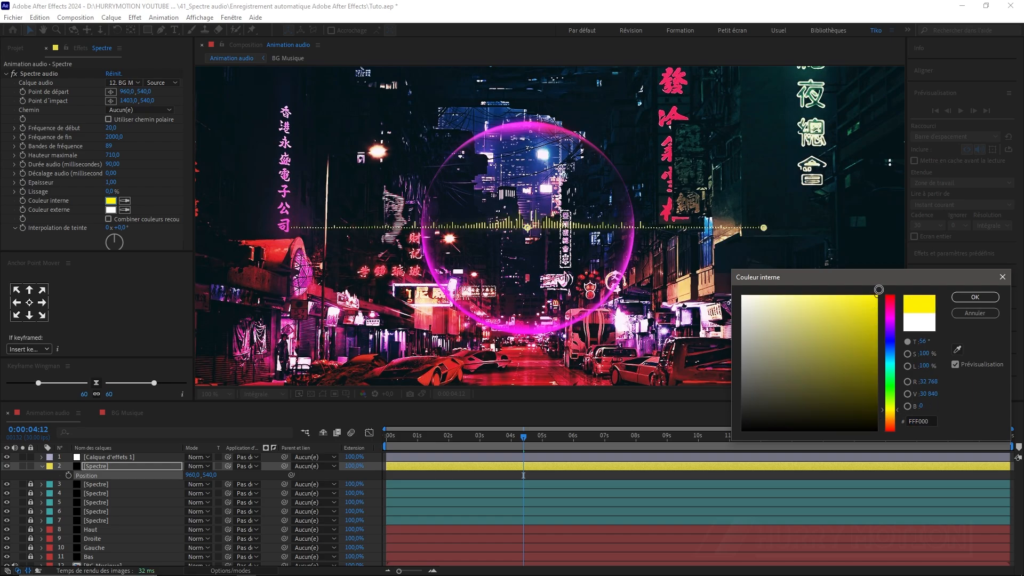
pyautogui.click(971, 299)
pyautogui.click(125, 210)
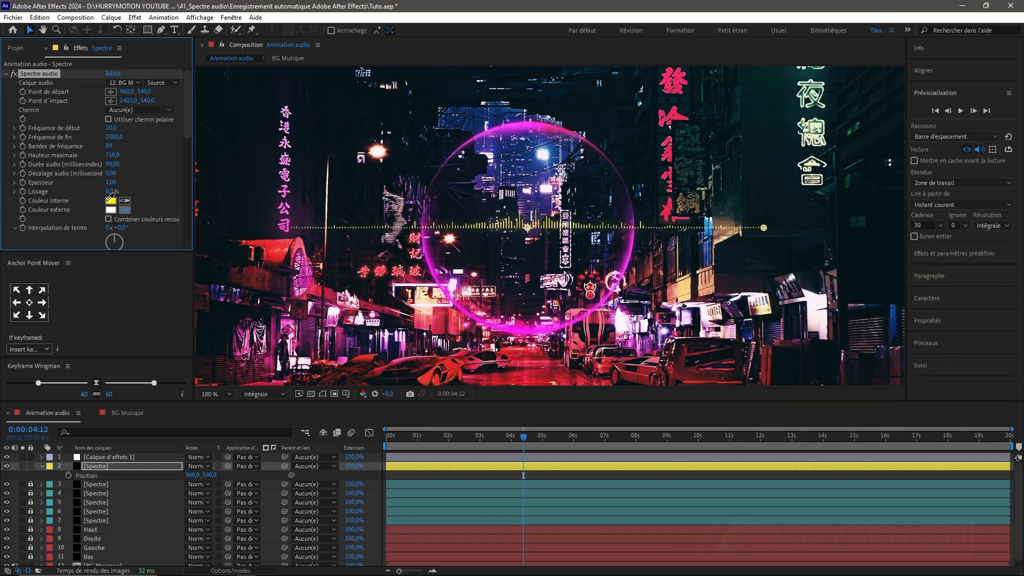
pyautogui.click(111, 201)
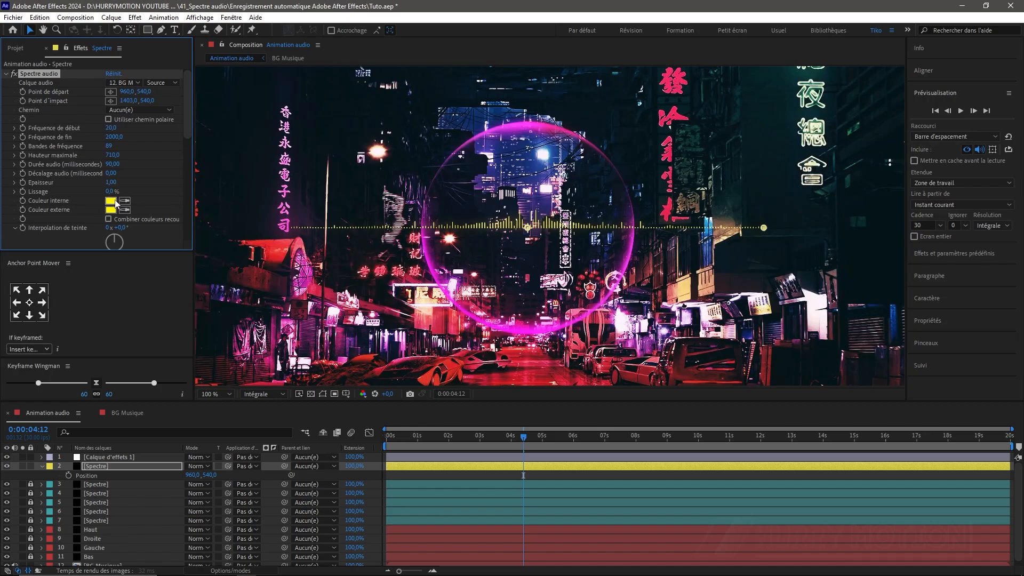
# Duplicate the Lueur diffuse effect twice on layer 2 and delete the Lueur diffuse 3 copy.
pyautogui.click(6, 74)
pyautogui.click(6, 83)
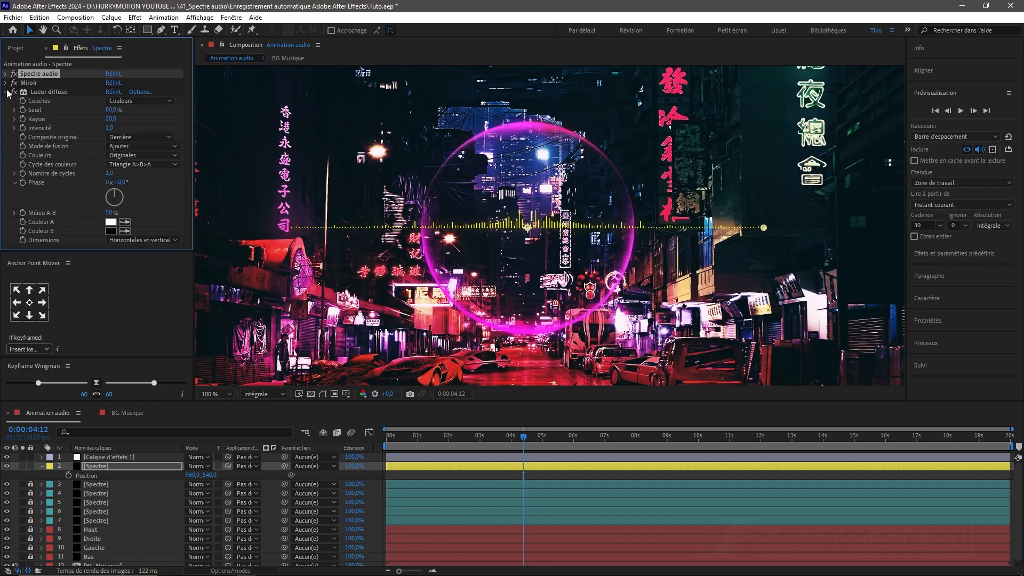
pyautogui.click(5, 92)
pyautogui.click(52, 91)
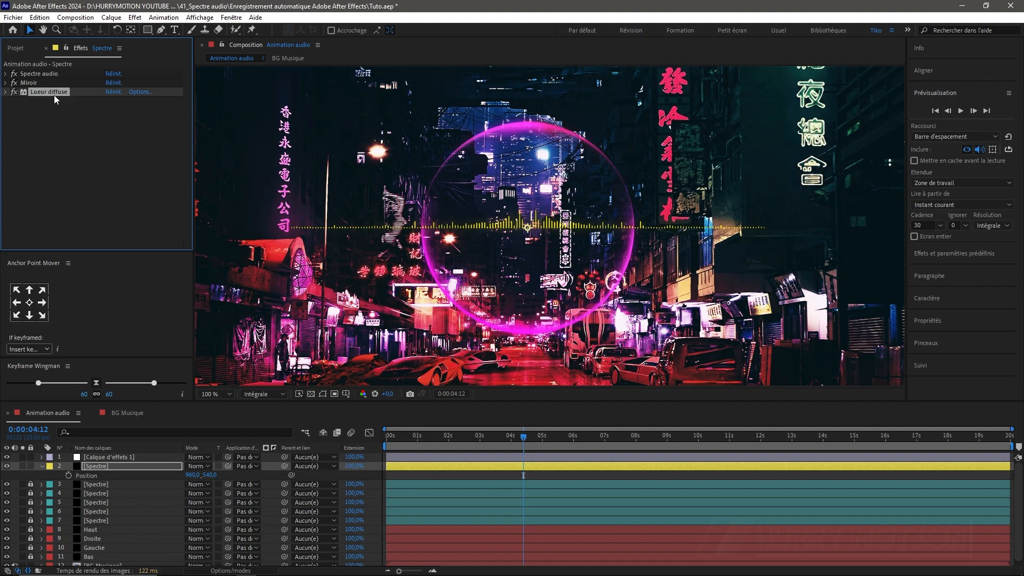
pyautogui.hotkey('ctrl', 'd')
pyautogui.hotkey('ctrl', 'd')
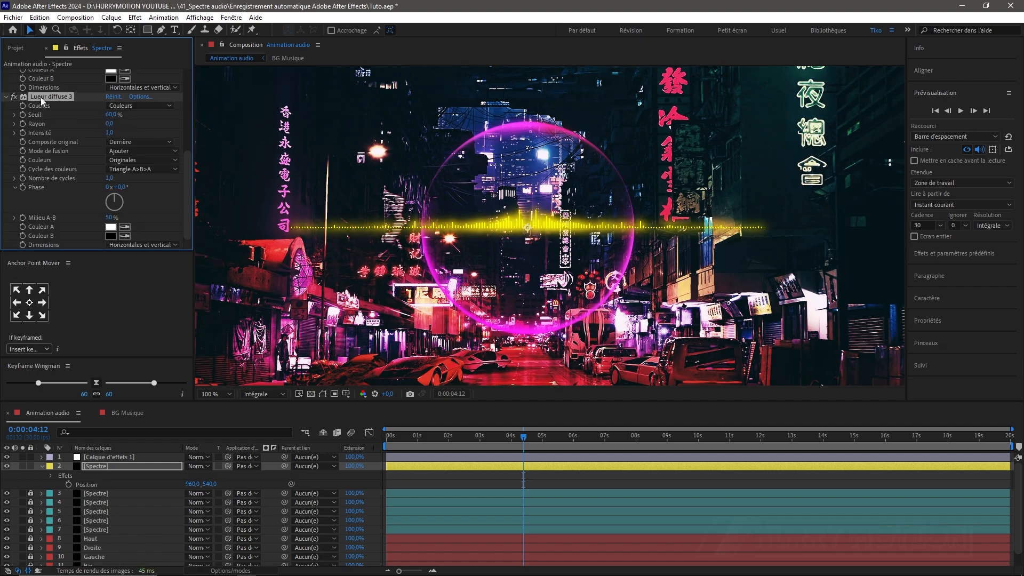
pyautogui.press('Delete')
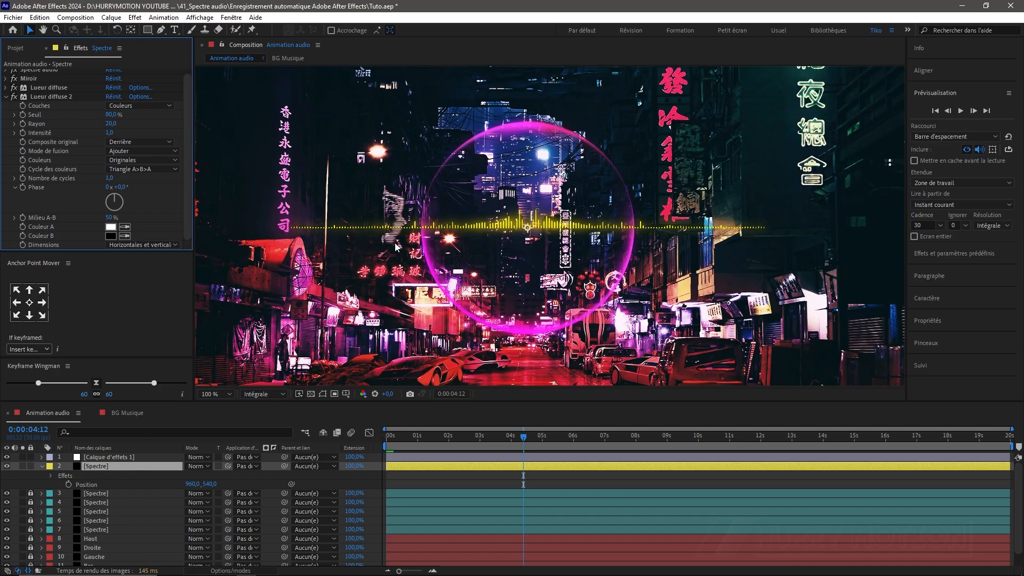
# Draw a circular mask on Spectre layer 2 with the Ellipse tool, centred on the pink ring and slightly larger than it.
pyautogui.click(147, 29)
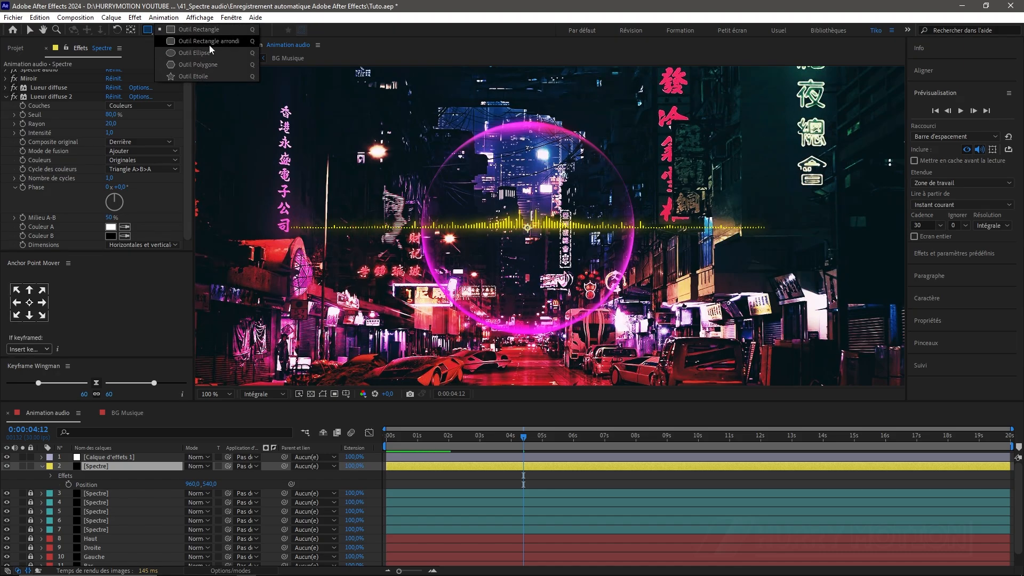
pyautogui.click(184, 55)
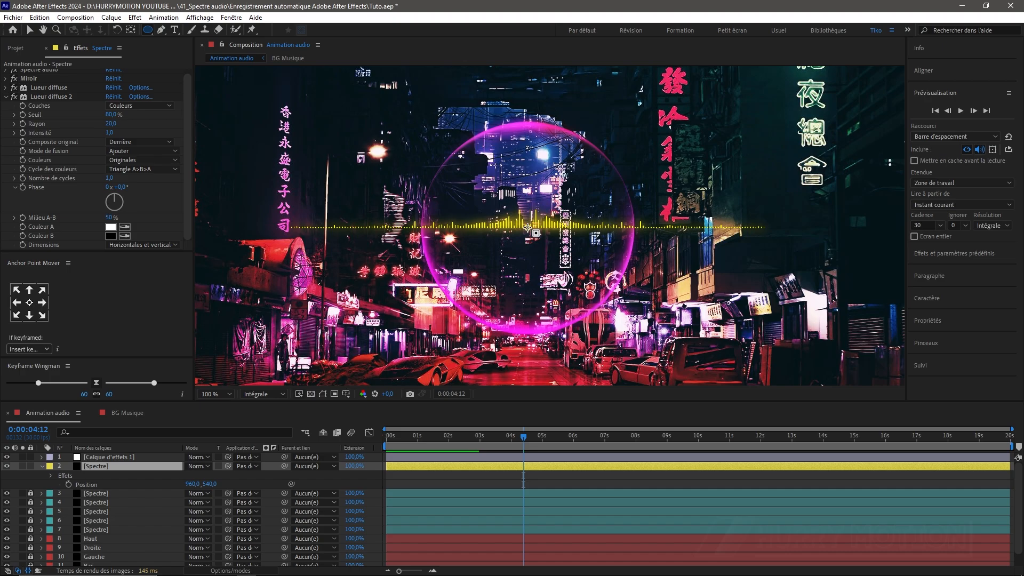
pyautogui.moveTo(528, 228); pyautogui.dragTo(643, 322)
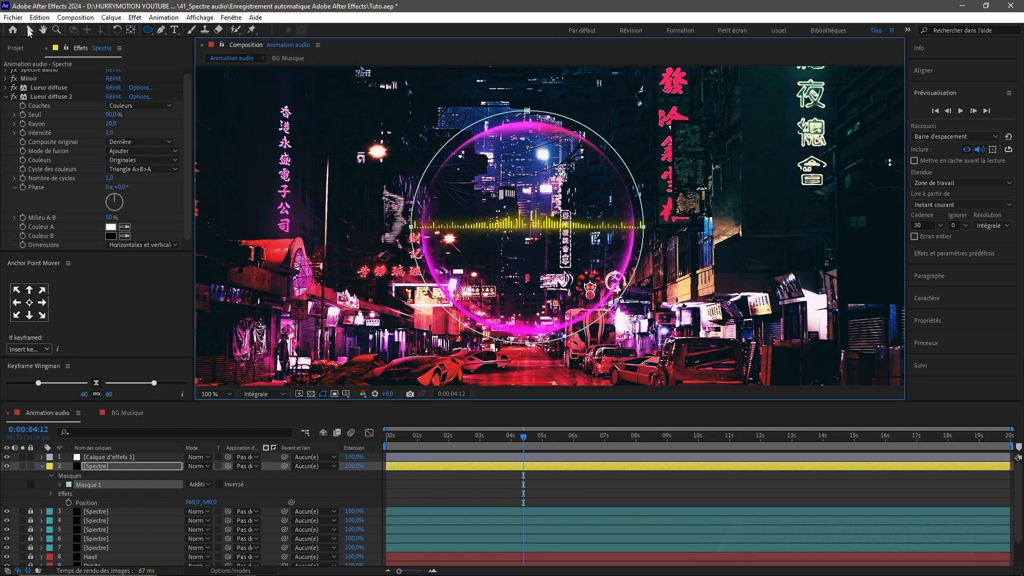
pyautogui.click(29, 30)
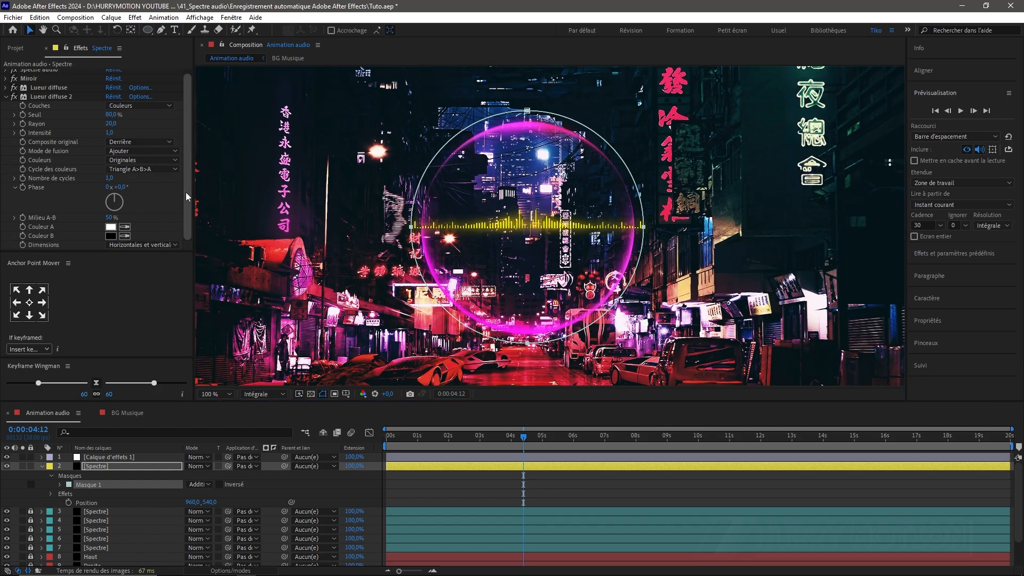
# Set the path of layer 2's Spectre audio effect to Masque 1.
pyautogui.moveTo(188, 192); pyautogui.dragTo(188, 188)
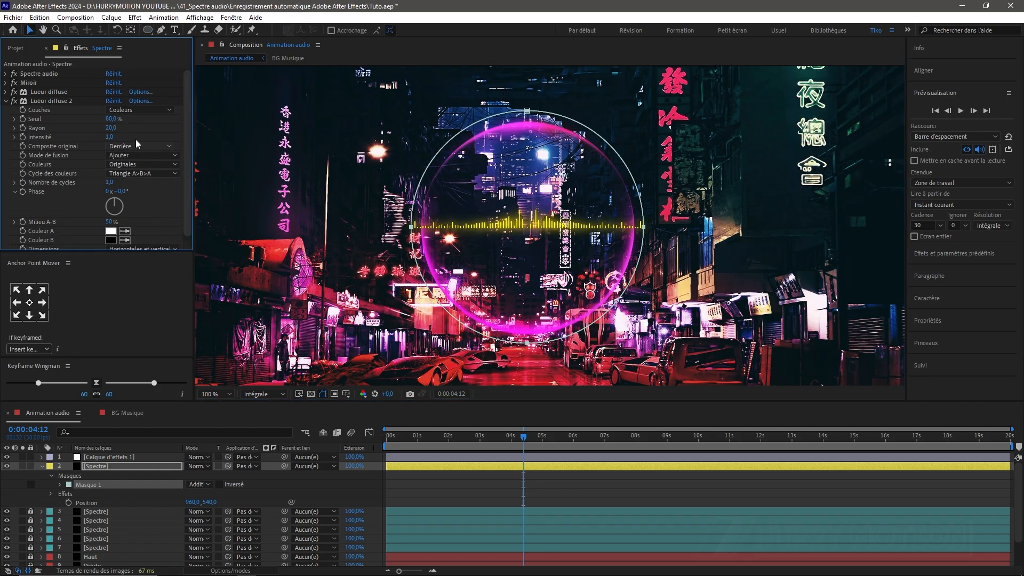
pyautogui.click(6, 74)
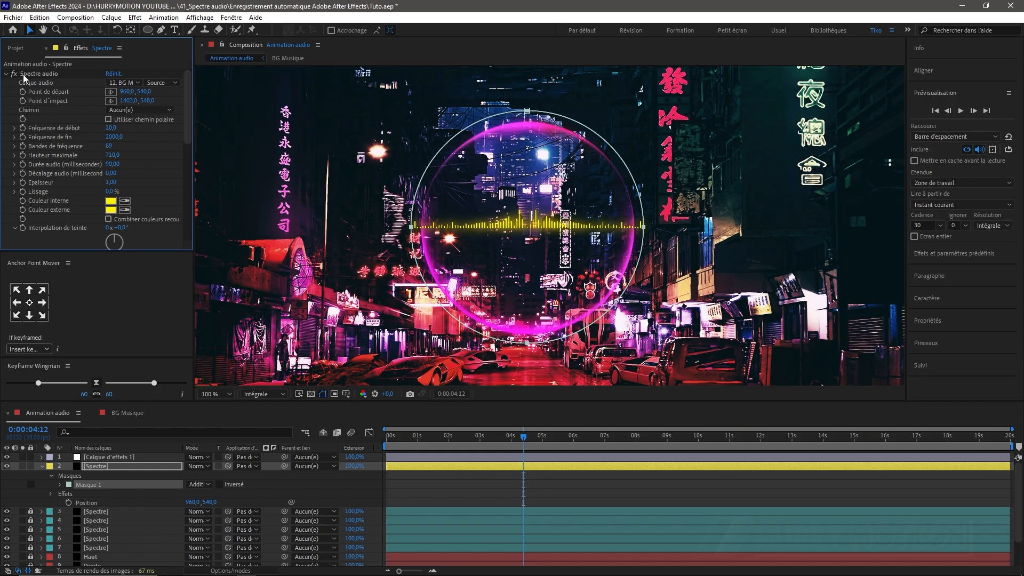
pyautogui.click(121, 111)
pyautogui.click(133, 137)
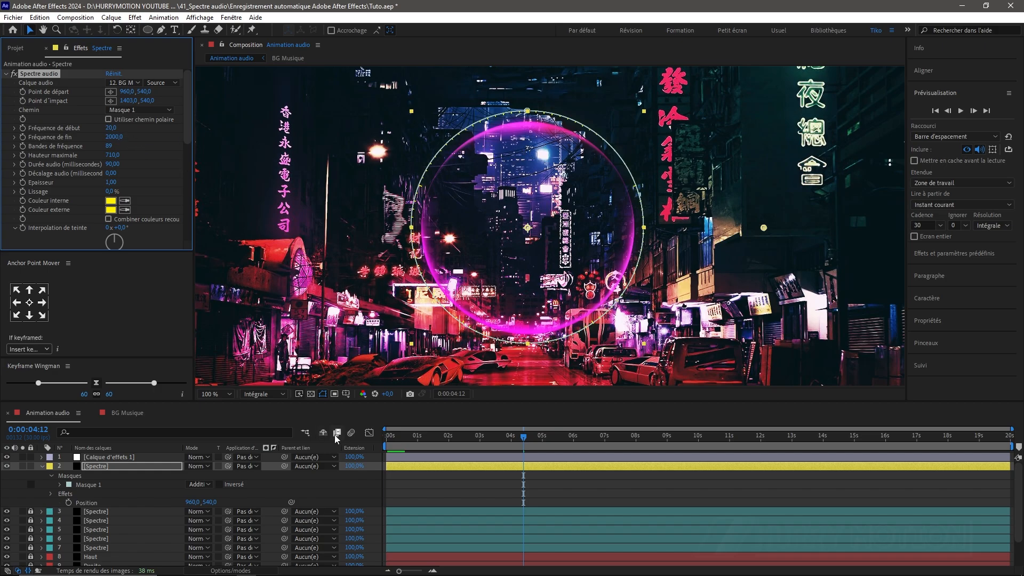
# Hide the mask outline in the composition view and play back the circular spectrum.
pyautogui.click(323, 394)
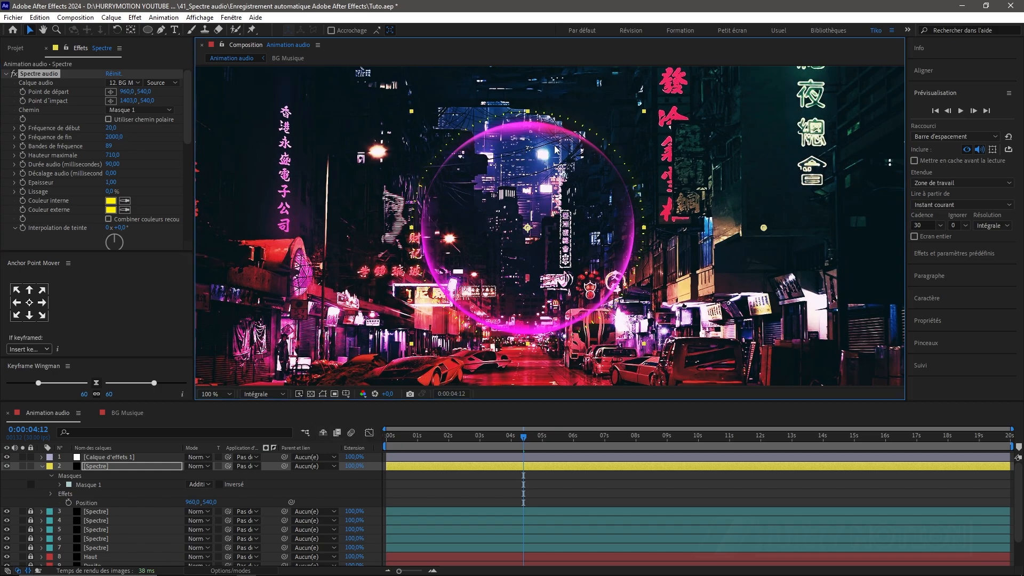
pyautogui.press('space')
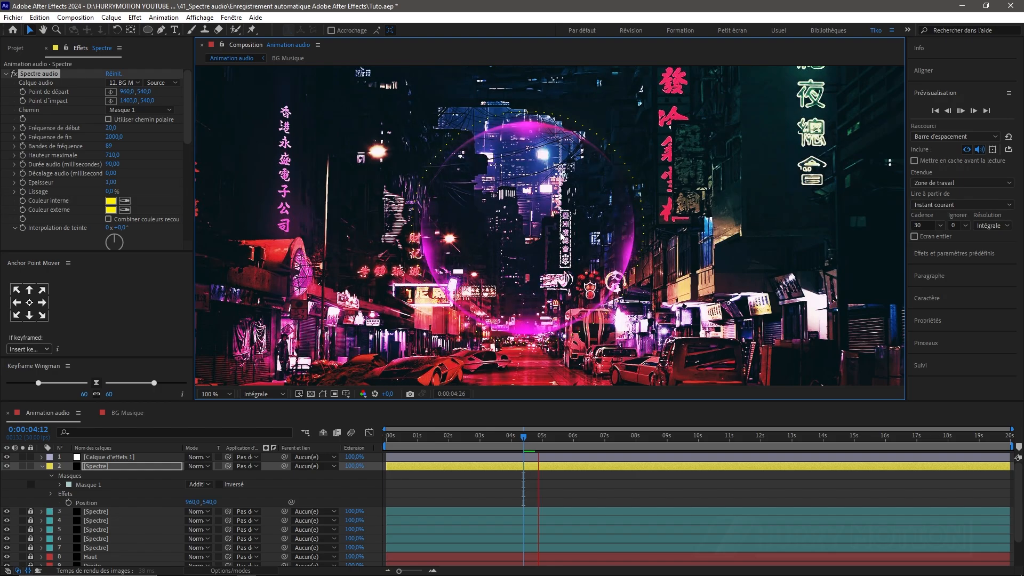
pyautogui.press('space')
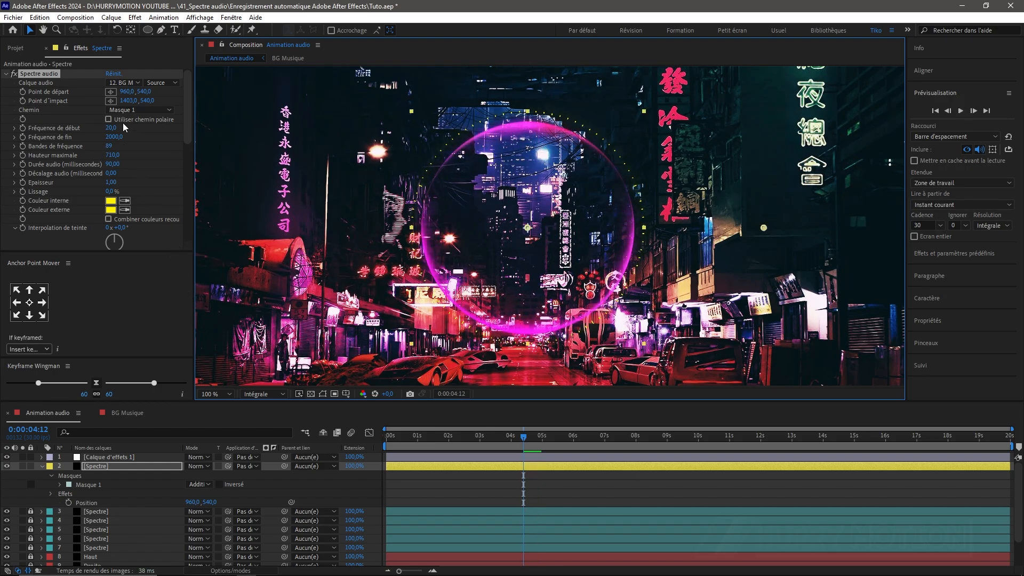
# Raise the Spectre audio maximum height to 5240 and display the spectrum on Face B only.
pyautogui.moveTo(112, 155); pyautogui.dragTo(361, 185)
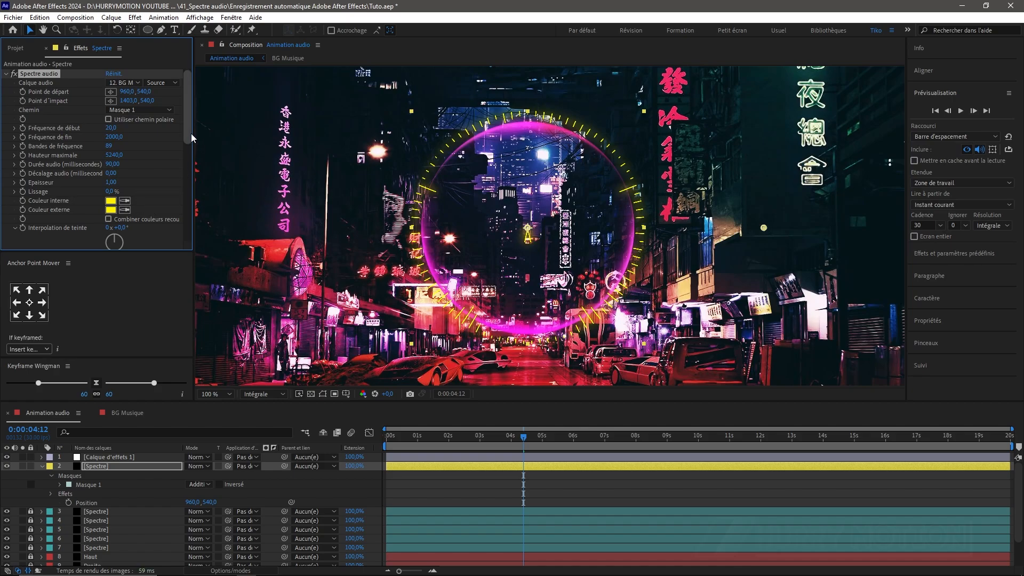
pyautogui.moveTo(191, 133); pyautogui.dragTo(189, 182)
pyautogui.click(139, 170)
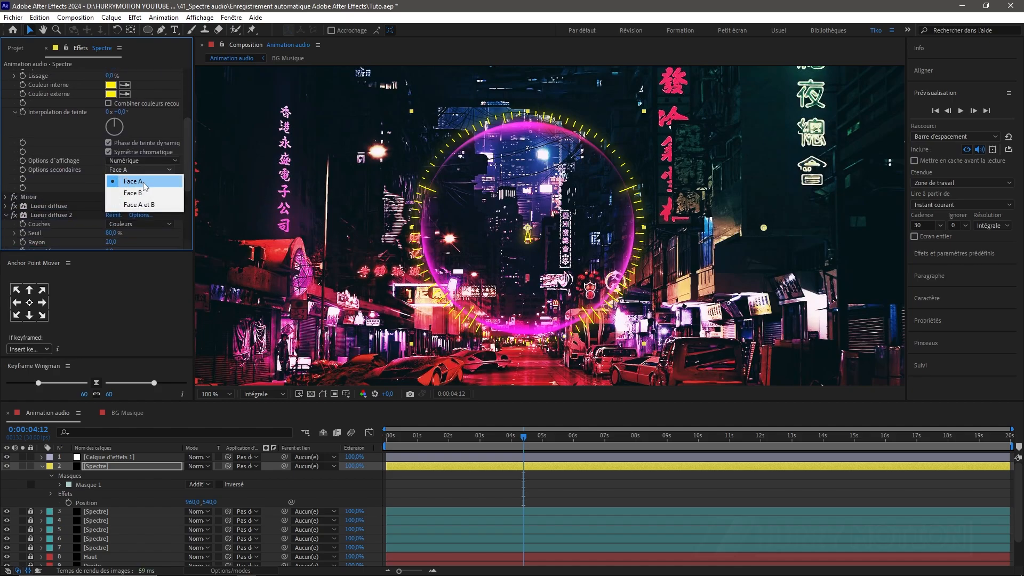
pyautogui.click(147, 194)
# Play back the animation and examine the circular spectrum frame by frame around 0:00:05:05.
pyautogui.press('space')
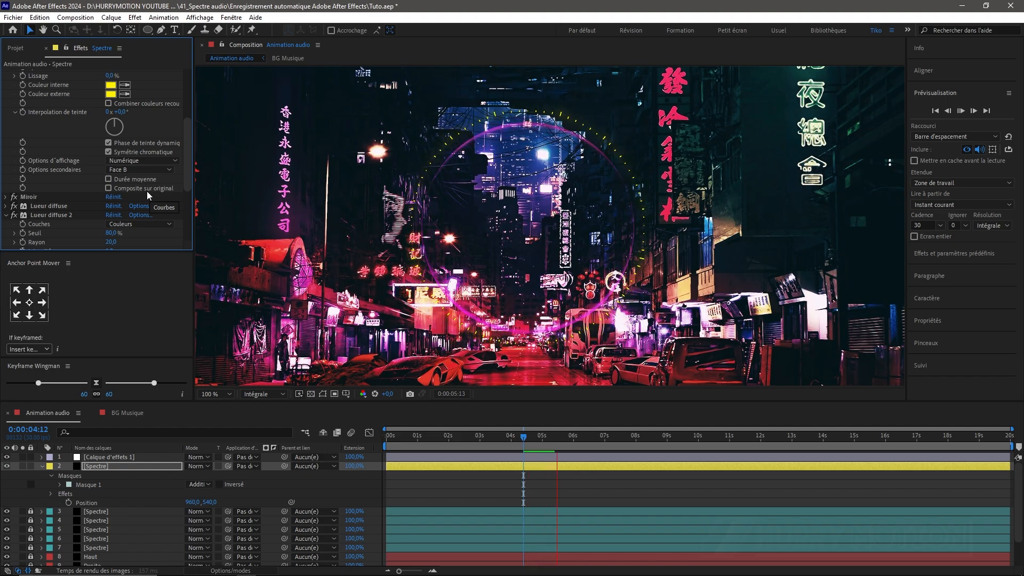
pyautogui.click(546, 437)
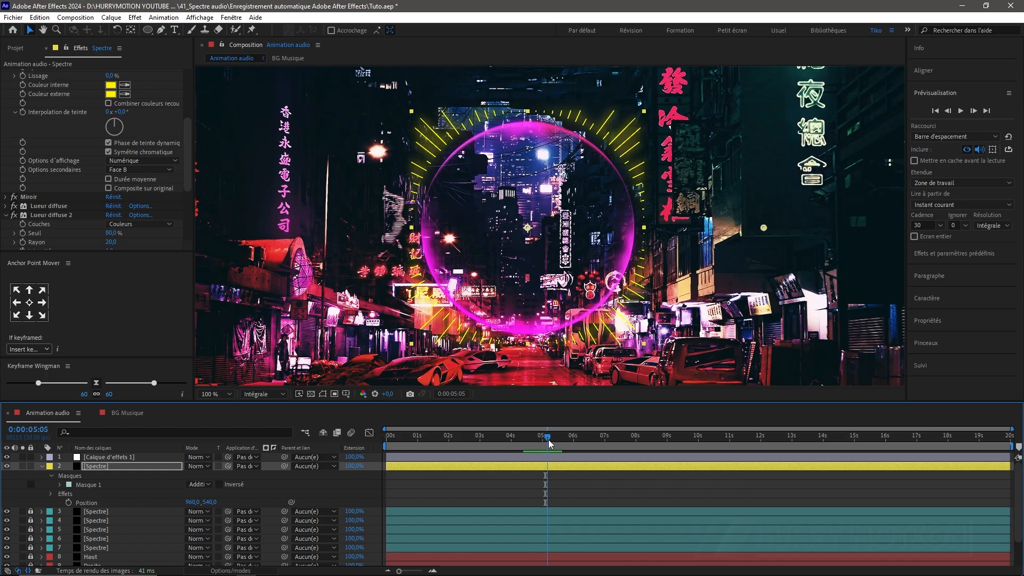
pyautogui.press('pageup')
pyautogui.press('pagedown')
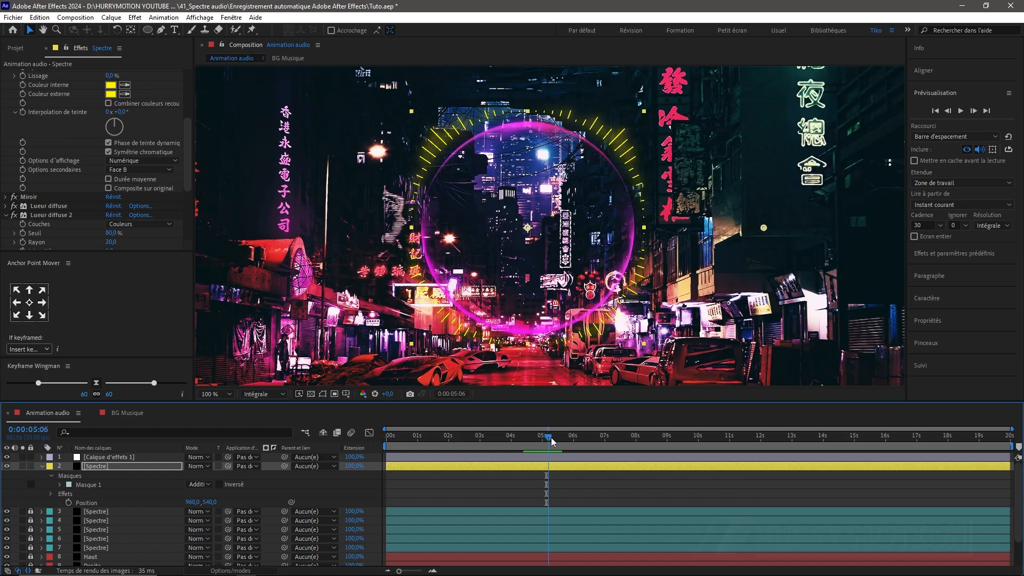
# Raise the maximum height of layer 2's Spectre audio effect to 7420.
pyautogui.scroll(4, 148, 159)
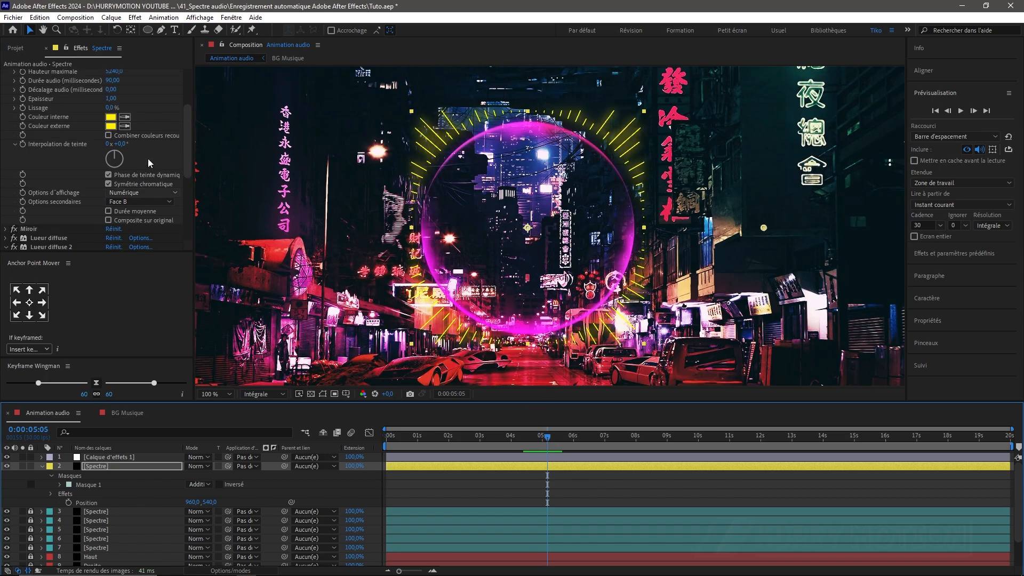
pyautogui.moveTo(114, 137); pyautogui.dragTo(128, 137)
pyautogui.moveTo(206, 142); pyautogui.dragTo(244, 156)
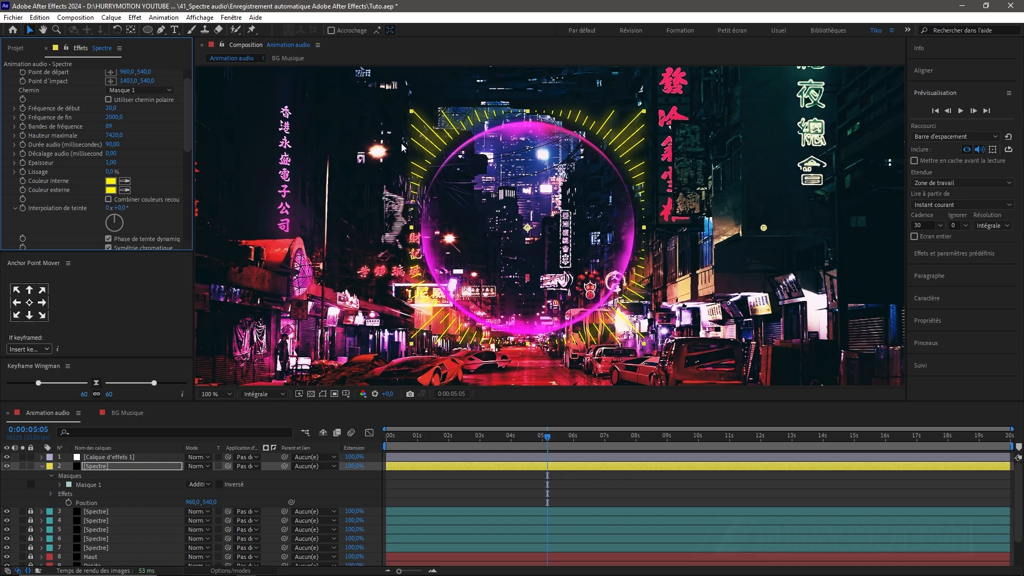
# Set the mode of Masque 1 to Aucun and reduce the Spectre audio maximum height to 3930.
pyautogui.click(200, 485)
pyautogui.click(212, 489)
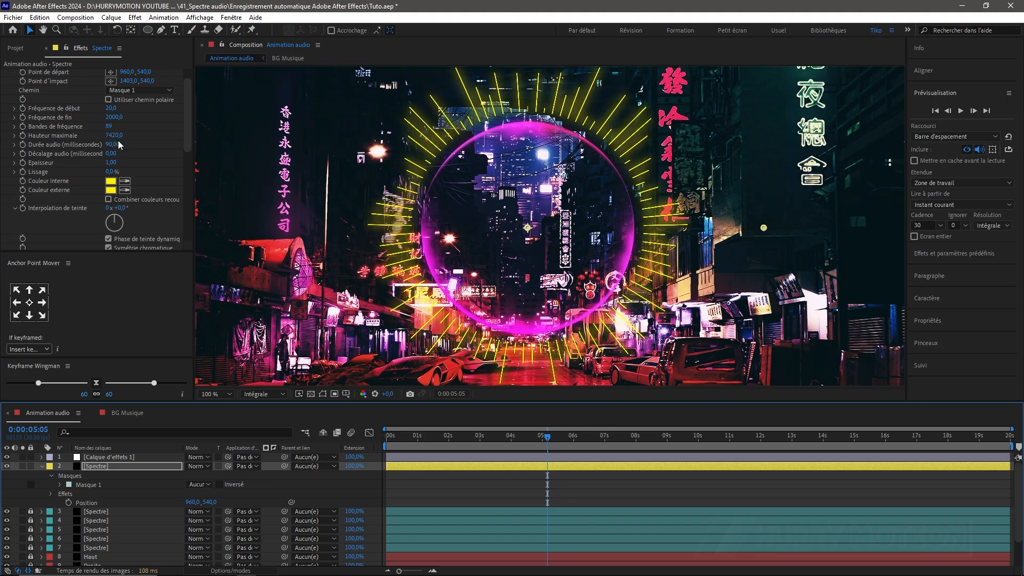
pyautogui.moveTo(114, 135); pyautogui.dragTo(50, 148)
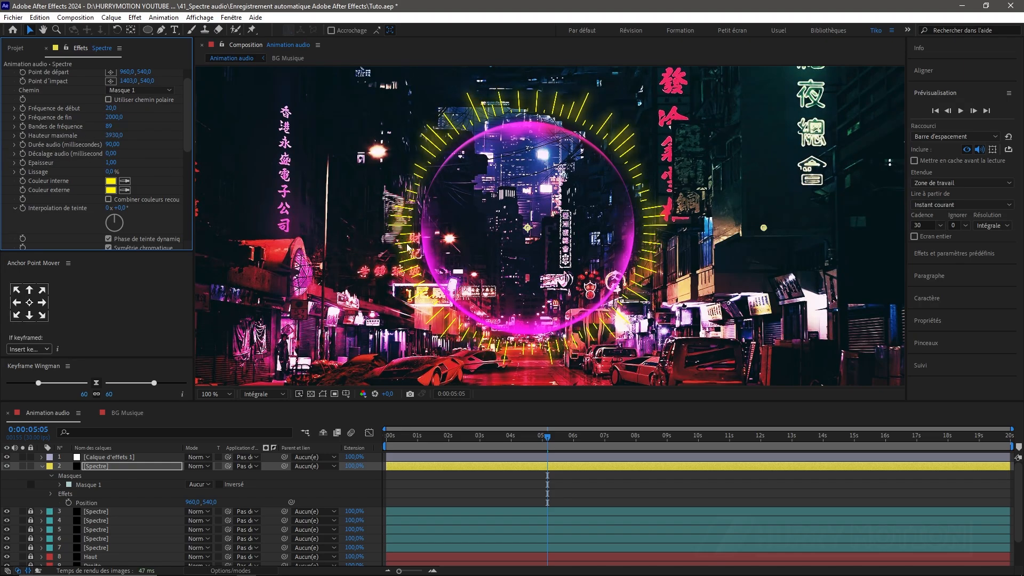
# Change the display option of layer 2's Spectre audio effect to Lignes analogiques.
pyautogui.scroll(-2, 174, 186)
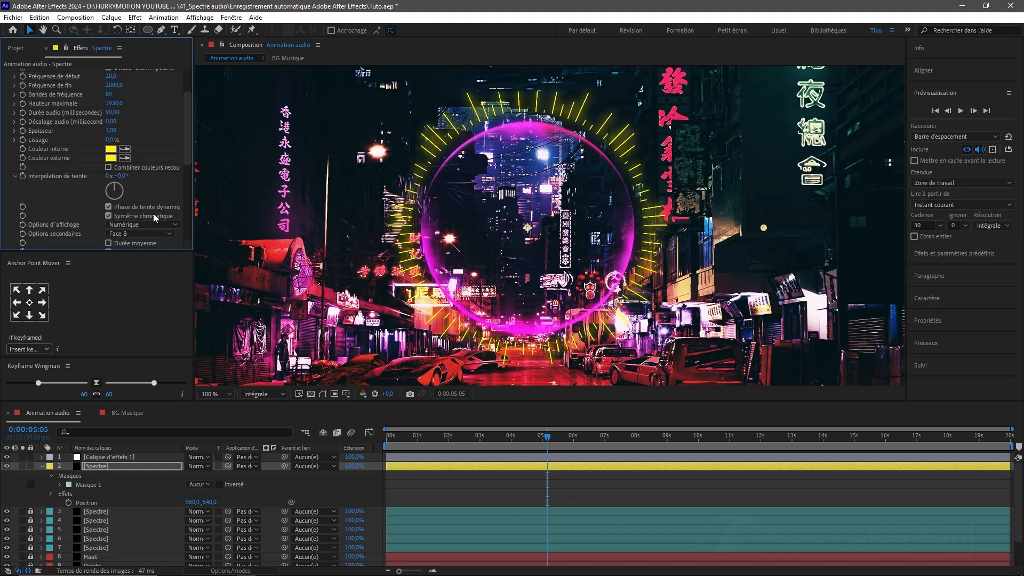
pyautogui.click(141, 227)
pyautogui.click(149, 247)
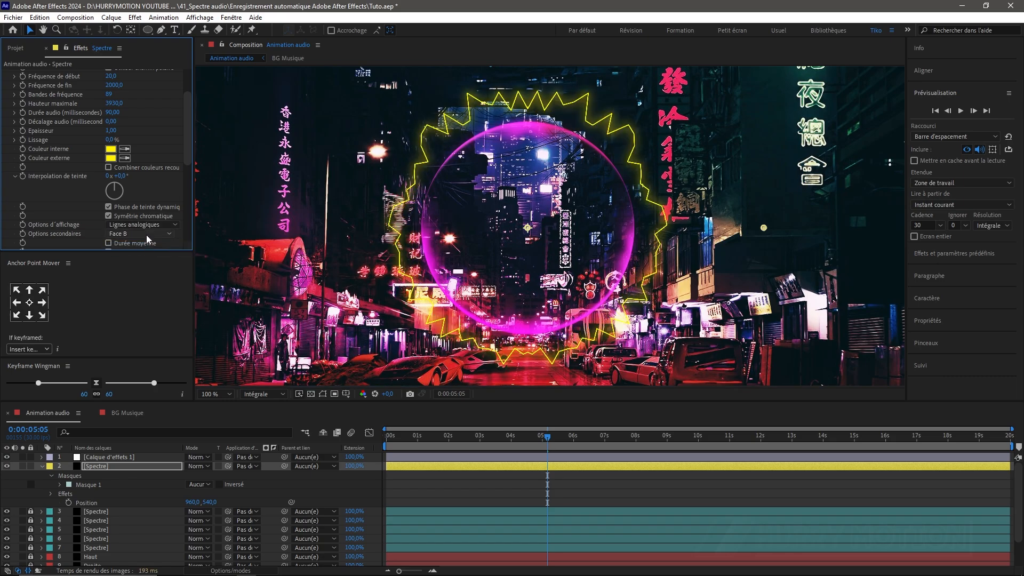
# Set the inner colour of layer 2's Spectre audio effect to cyan 00EAFF and sample the same cyan for the outer colour.
pyautogui.click(110, 154)
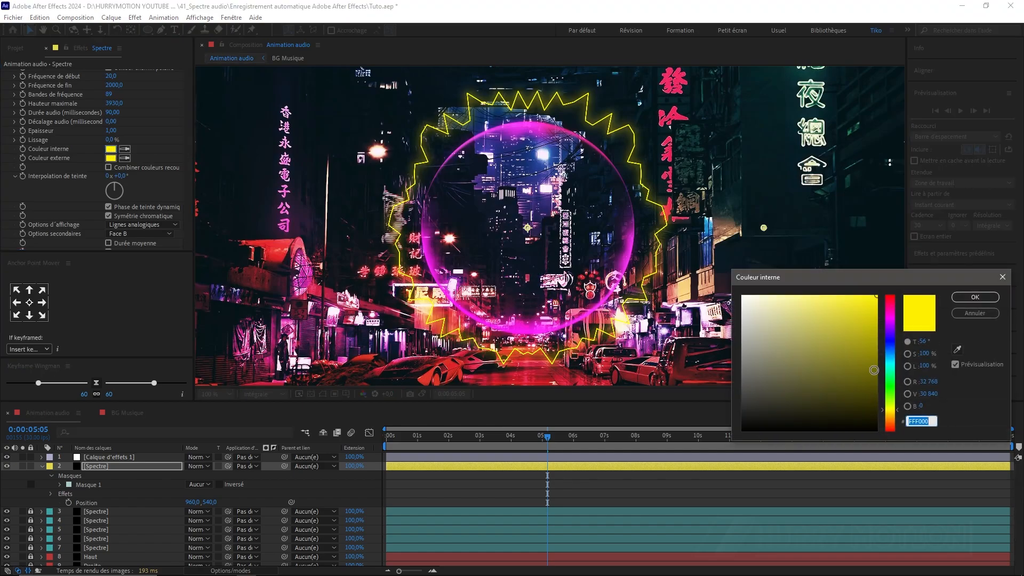
pyautogui.click(888, 364)
pyautogui.click(880, 294)
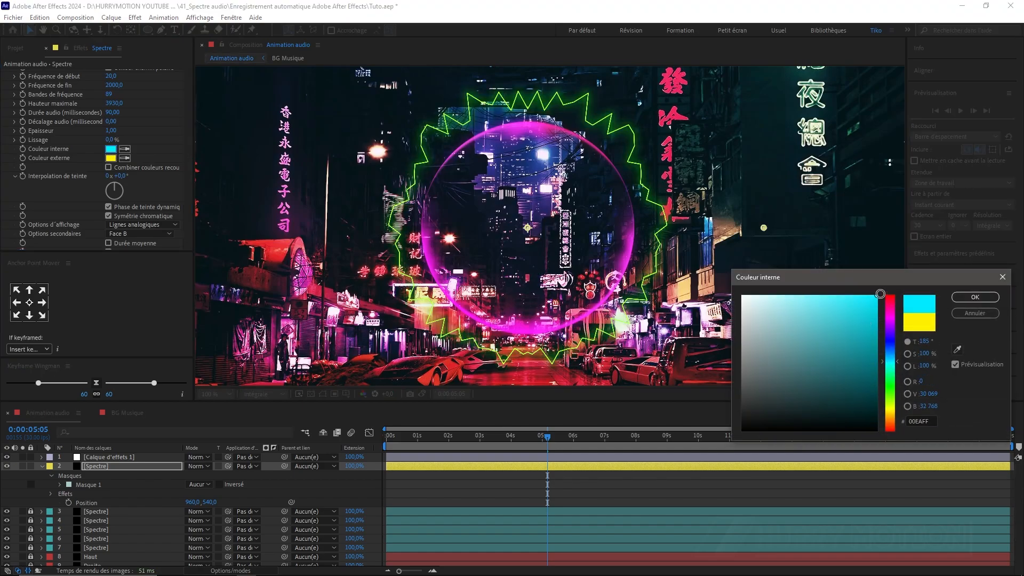
pyautogui.click(974, 297)
pyautogui.click(124, 158)
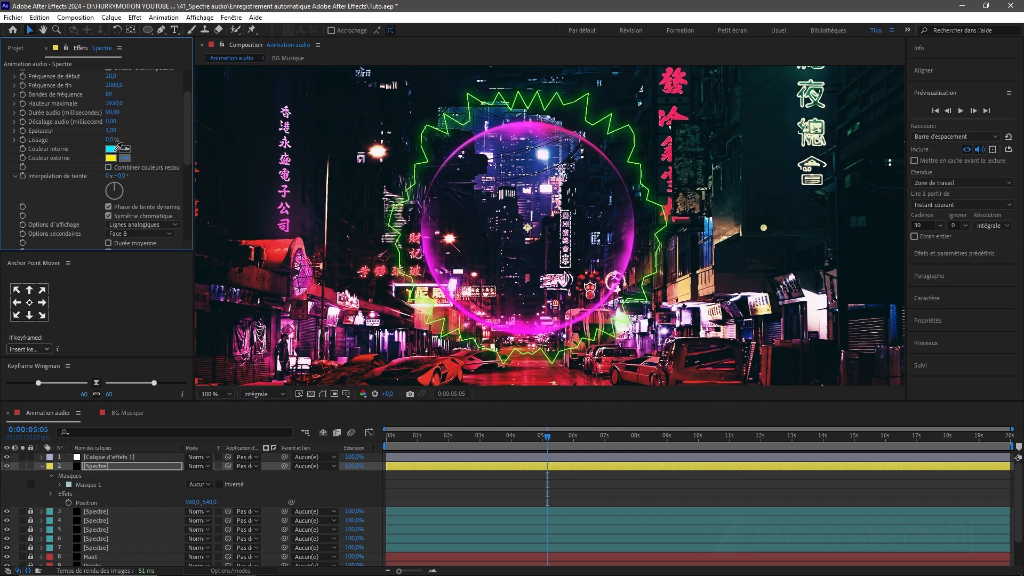
pyautogui.click(111, 148)
# Try Face A as the secondary option of layer 2's Spectre audio effect and switch it back to Face B.
pyautogui.moveTo(188, 145); pyautogui.dragTo(187, 165)
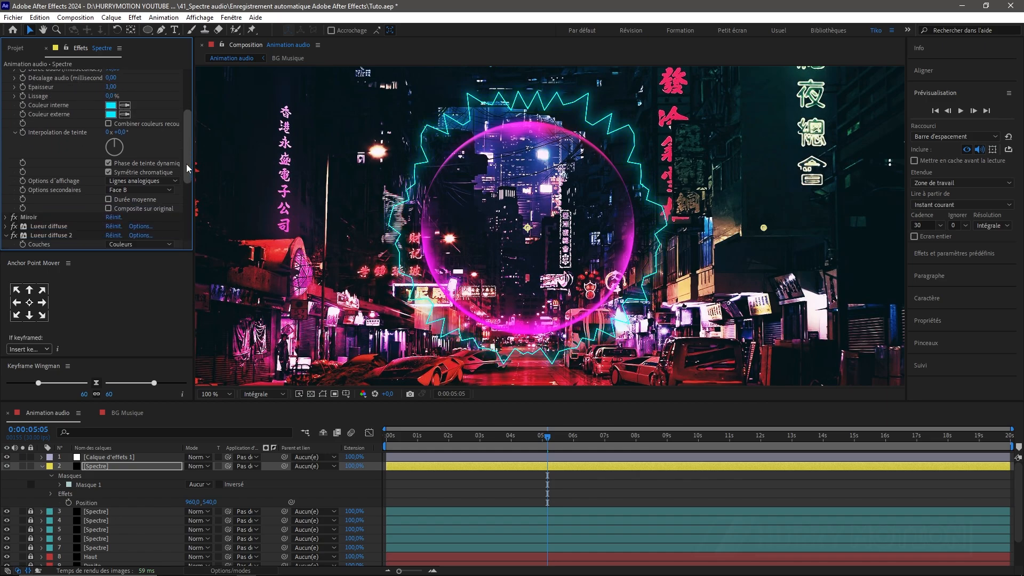
pyautogui.click(138, 188)
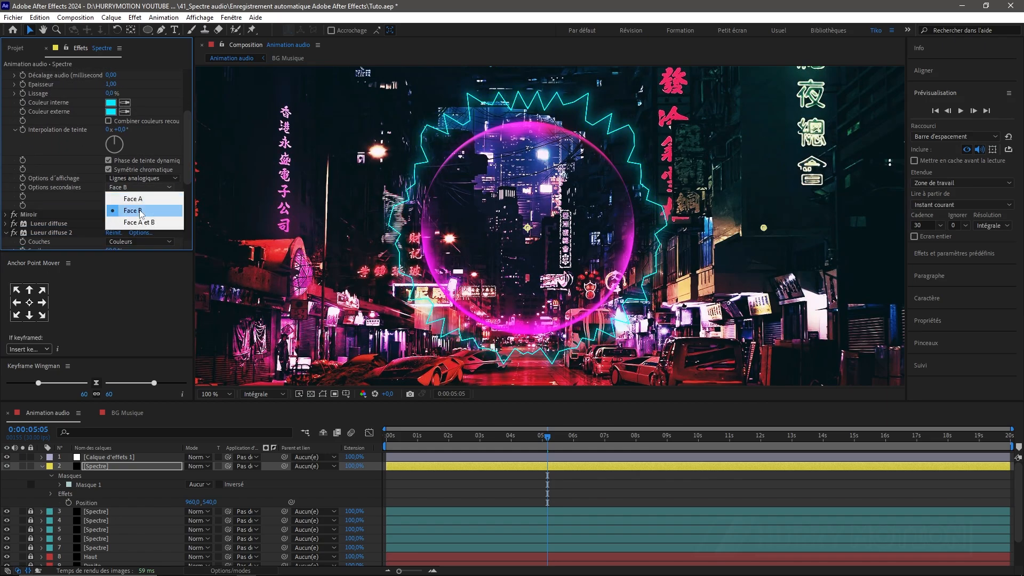
pyautogui.click(145, 198)
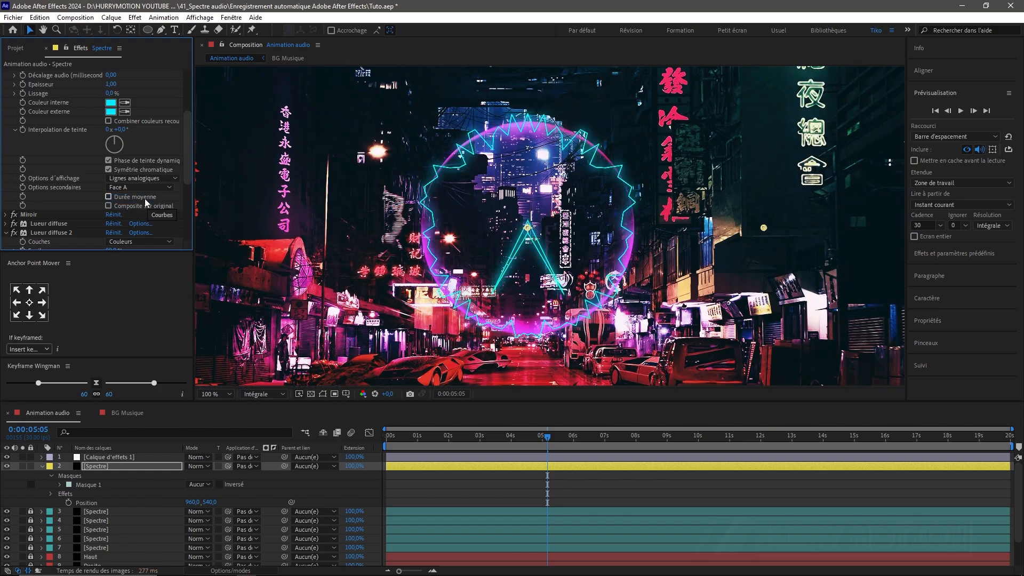
pyautogui.click(146, 187)
pyautogui.click(147, 207)
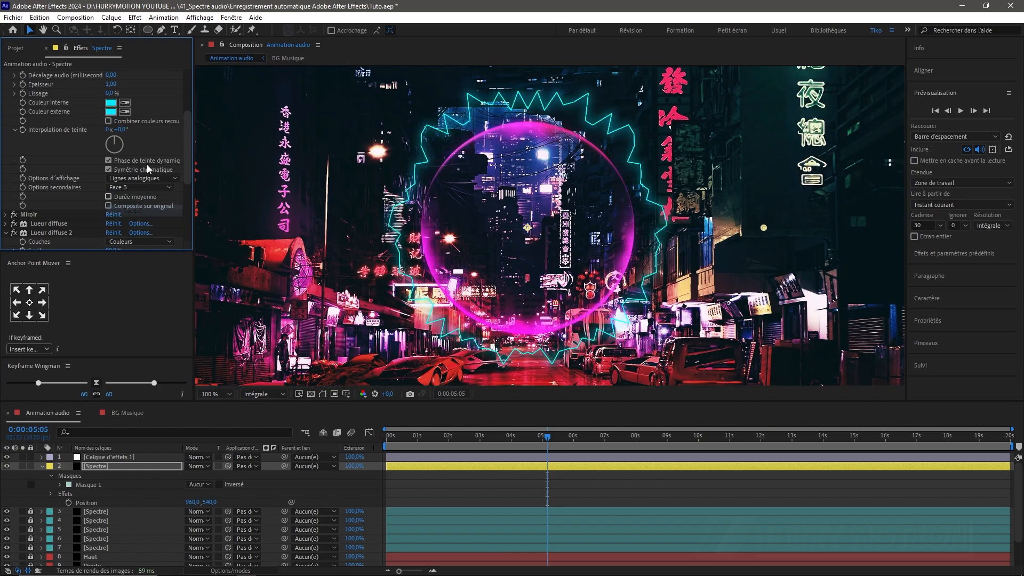
# Set layer 2's Spectre audio maximum height to 2461 and its frequency bands to 127.
pyautogui.scroll(3, 171, 126)
pyautogui.moveTo(113, 121); pyautogui.dragTo(8, 135)
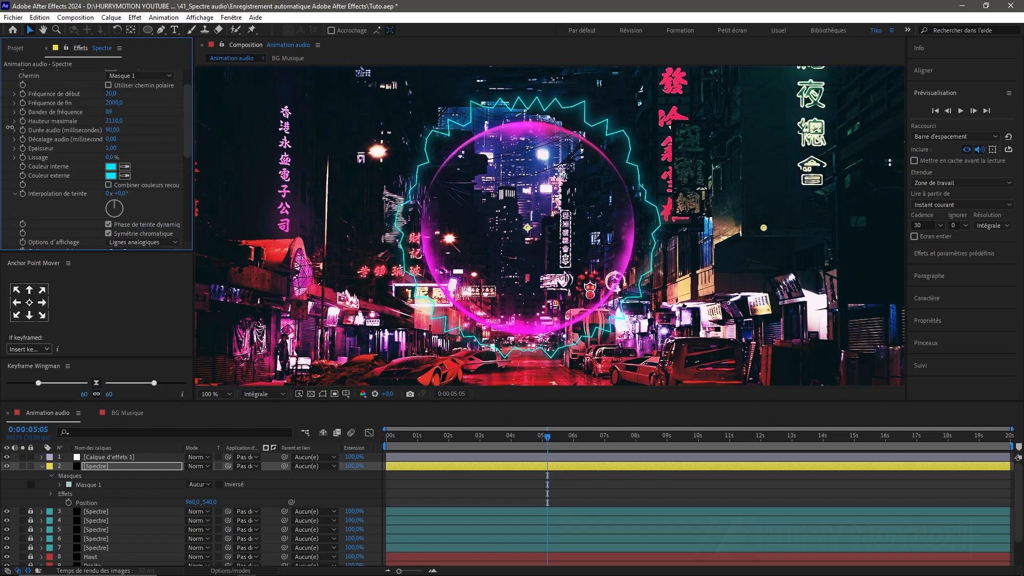
pyautogui.moveTo(114, 120)
pyautogui.mouseDown()
pyautogui.moveTo(144, 123)
pyautogui.moveTo(114, 130)
pyautogui.moveTo(142, 129)
pyautogui.moveTo(113, 112)
pyautogui.moveTo(133, 114)
pyautogui.mouseUp()
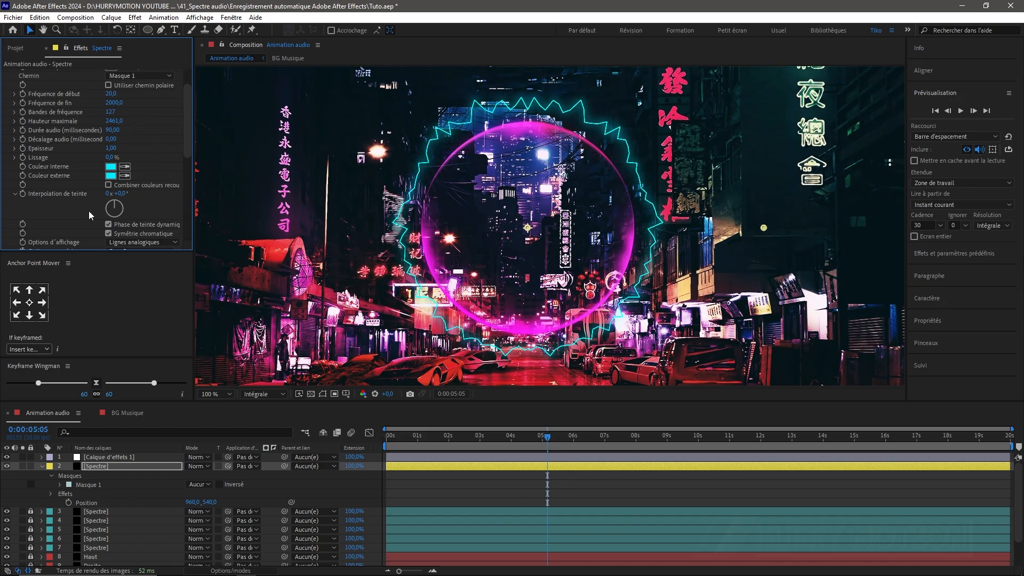
# Show the mask outline and scale Masque 1 down around its centre so its circle follows the pink ring.
pyautogui.click(79, 475)
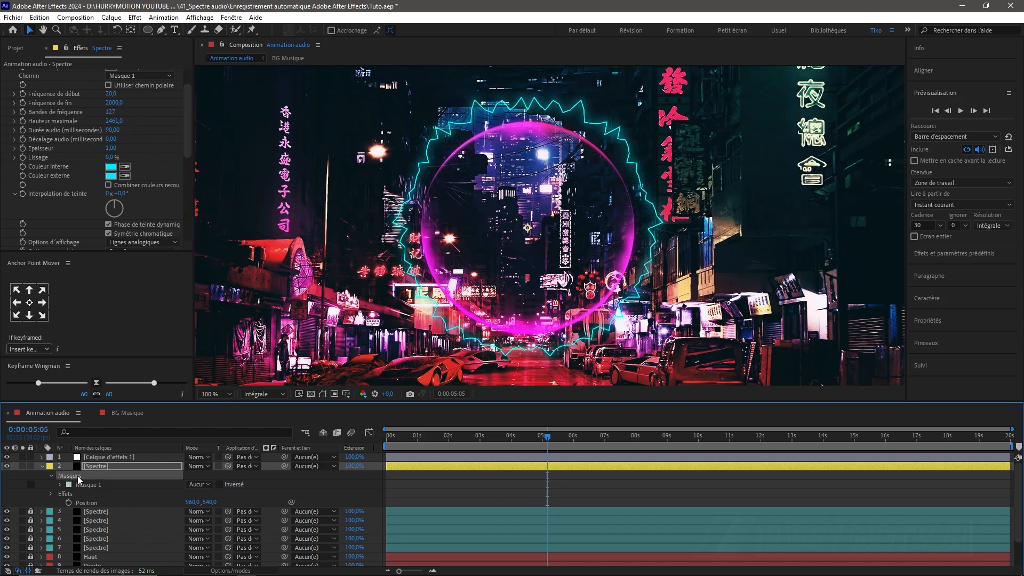
pyautogui.click(324, 394)
pyautogui.click(621, 303)
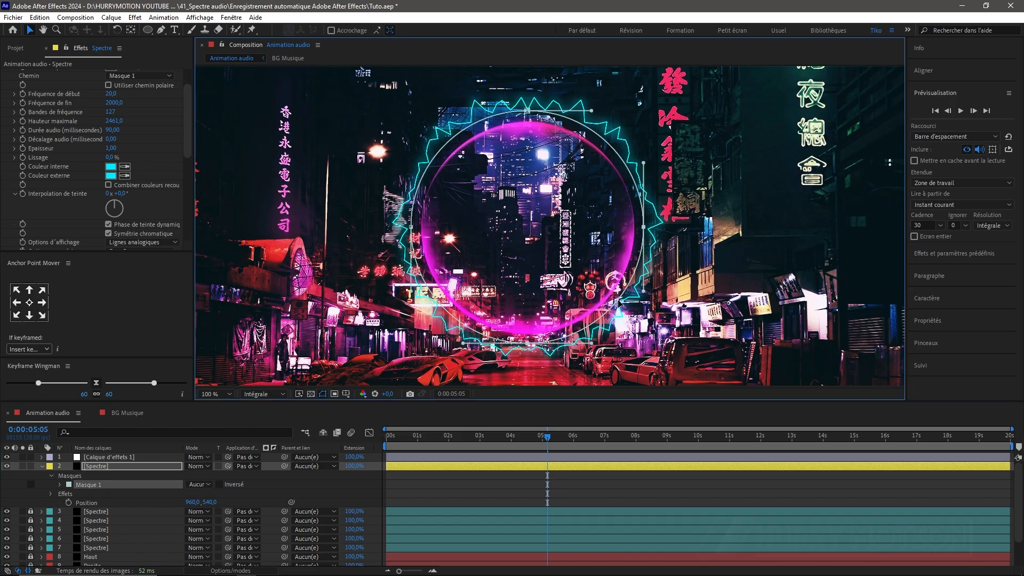
pyautogui.hotkey('ctrl', 't')
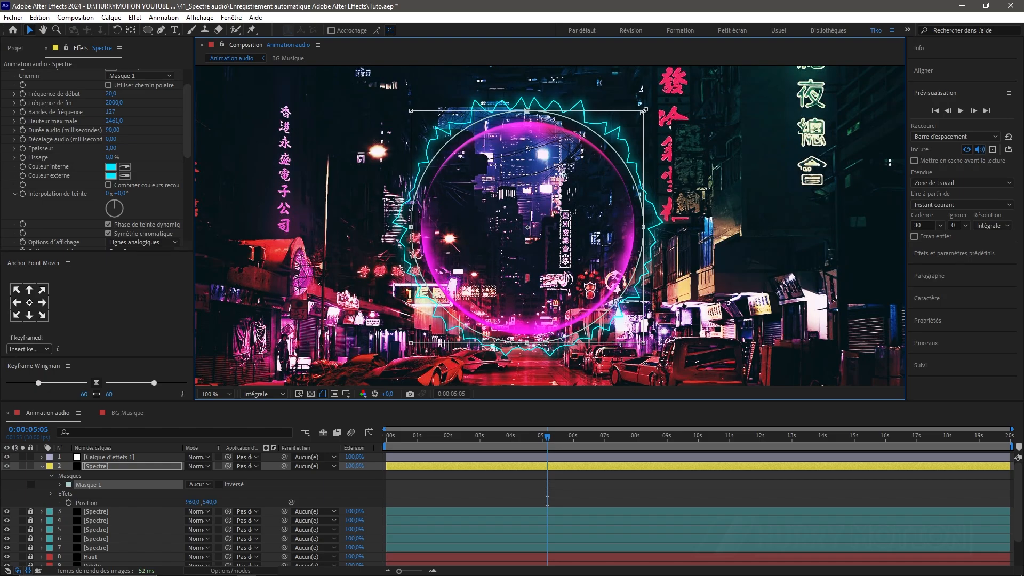
pyautogui.moveTo(645, 110); pyautogui.dragTo(632, 126)
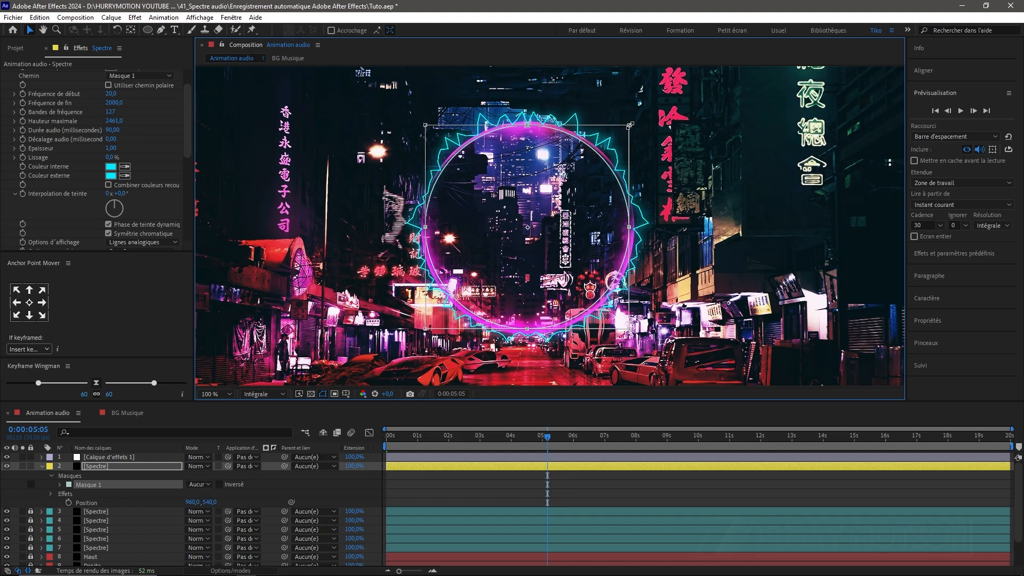
pyautogui.moveTo(630, 125); pyautogui.dragTo(628, 126)
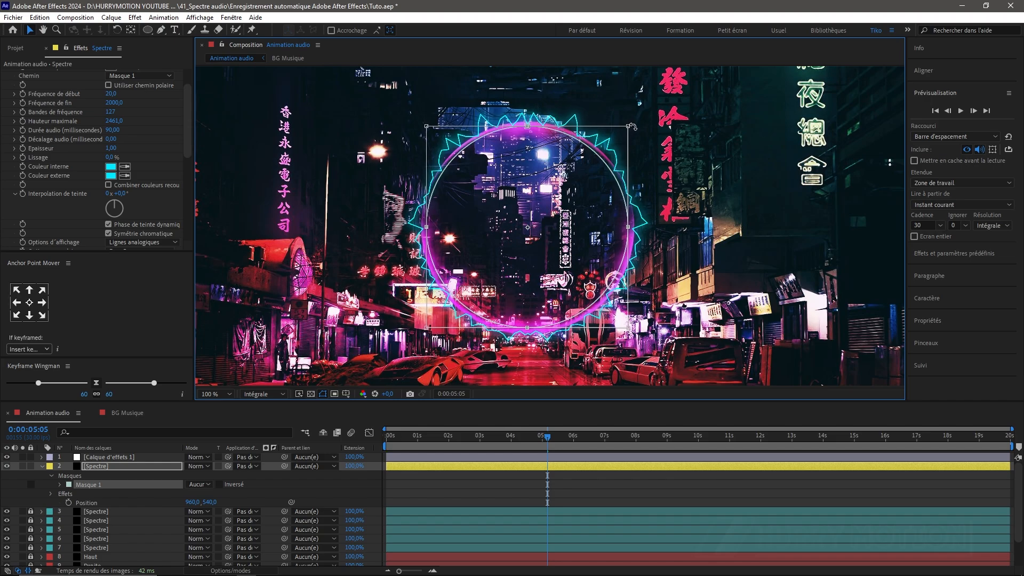
# Collapse the Spectre audio settings and add the Echo effect to Spectre layer 2 below Lueur diffuse 2.
pyautogui.click(10, 52)
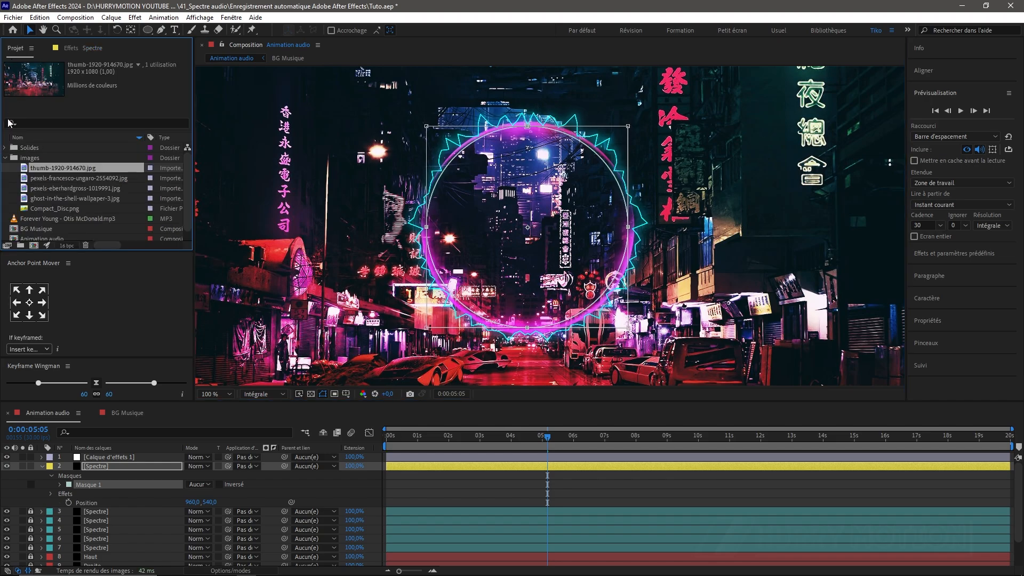
pyautogui.click(91, 467)
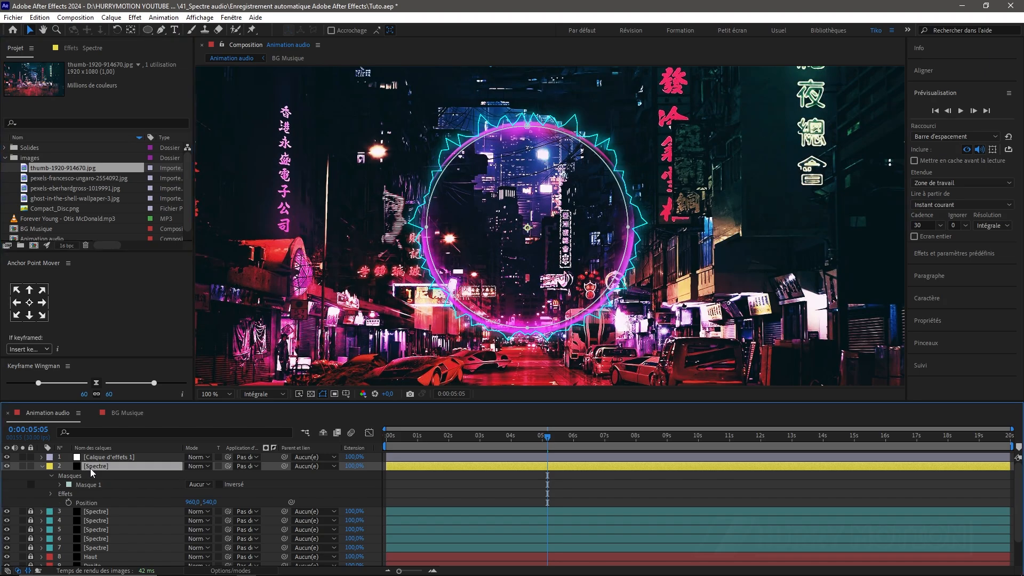
pyautogui.click(71, 47)
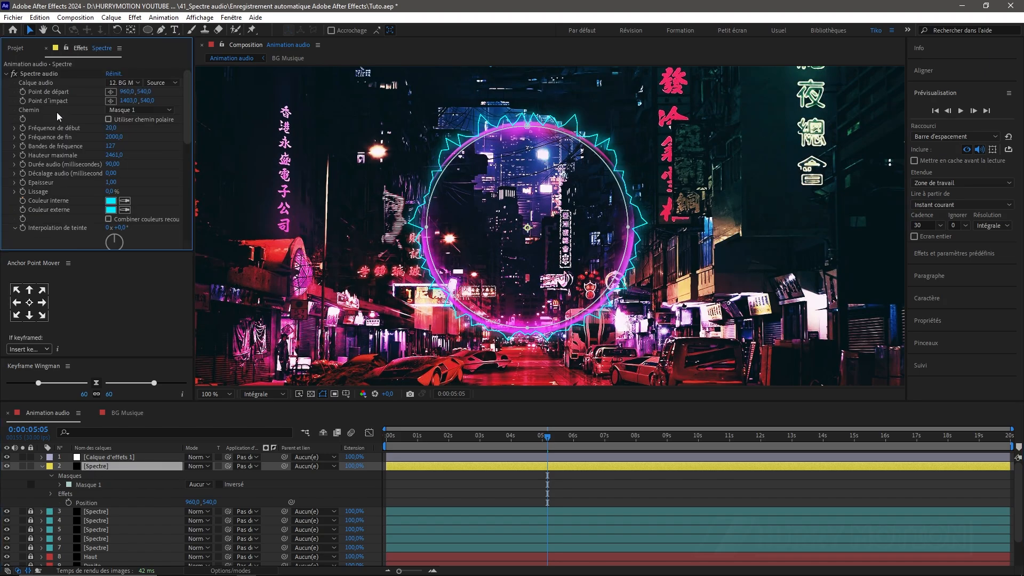
pyautogui.click(5, 74)
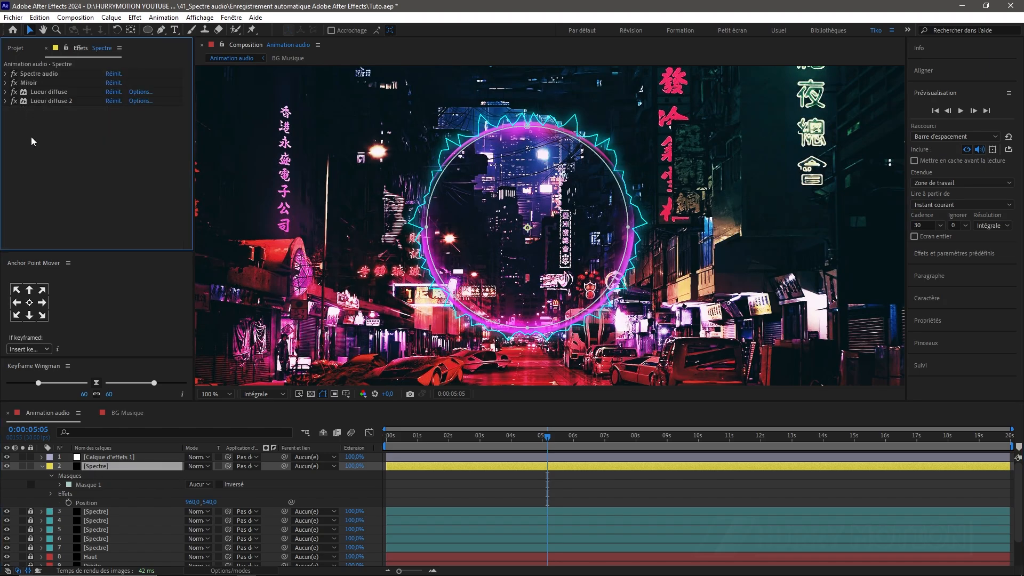
pyautogui.hotkey('ctrl', 'space')
pyautogui.write('ech')
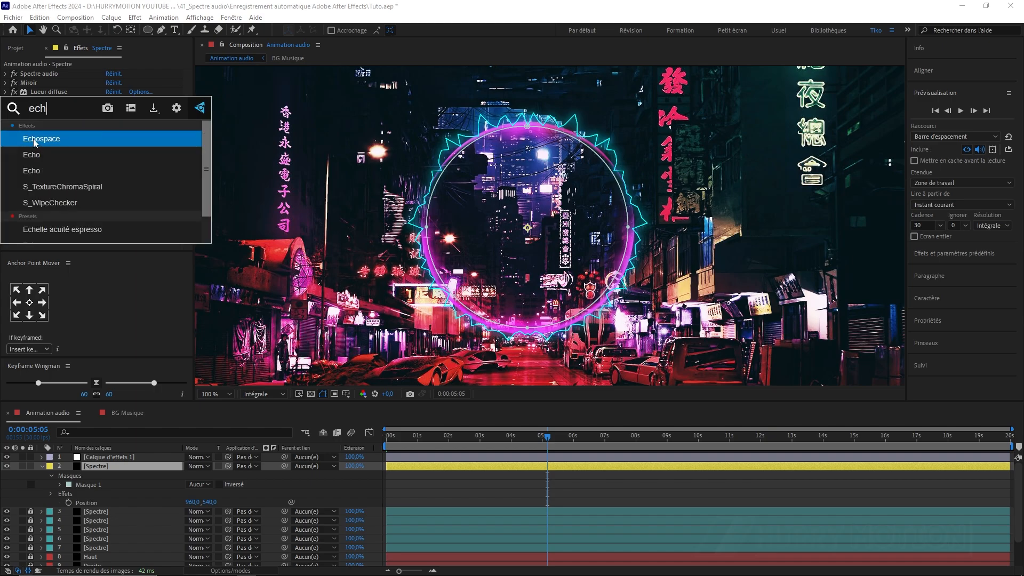
pyautogui.click(42, 171)
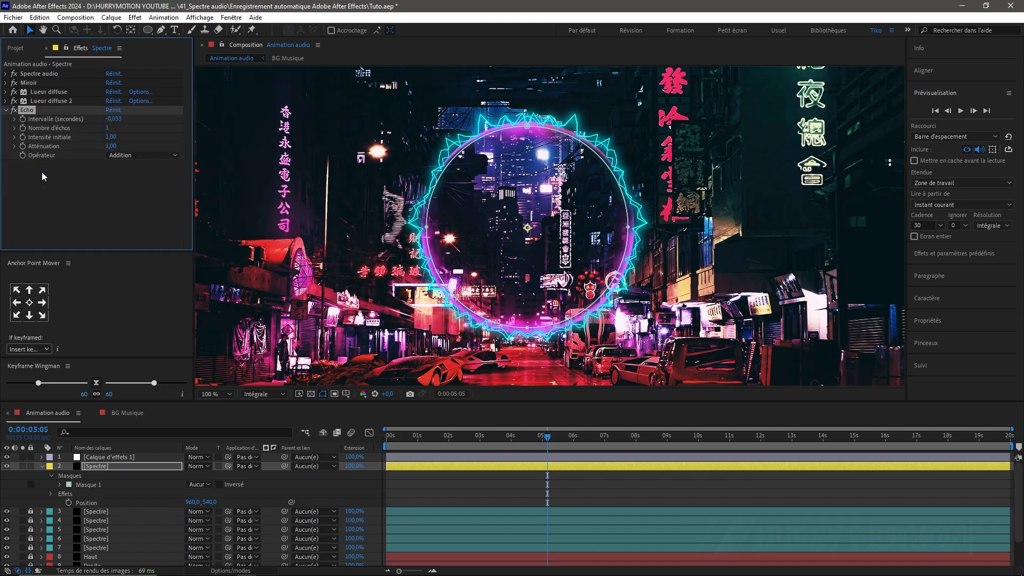
# Set the number of echoes in layer 2's Echo effect to 5.
pyautogui.press('.')
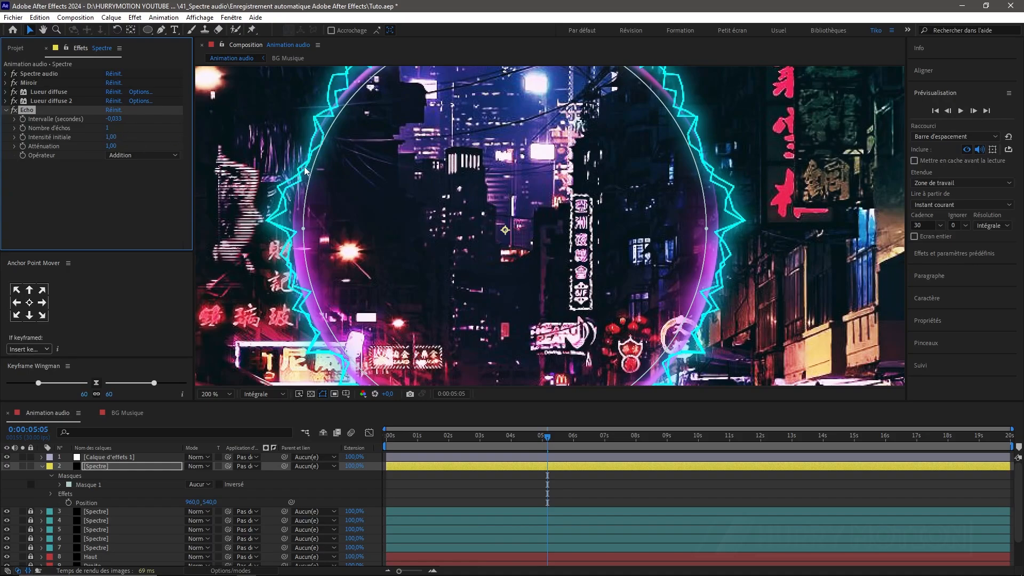
pyautogui.click(109, 129)
pyautogui.click(118, 206)
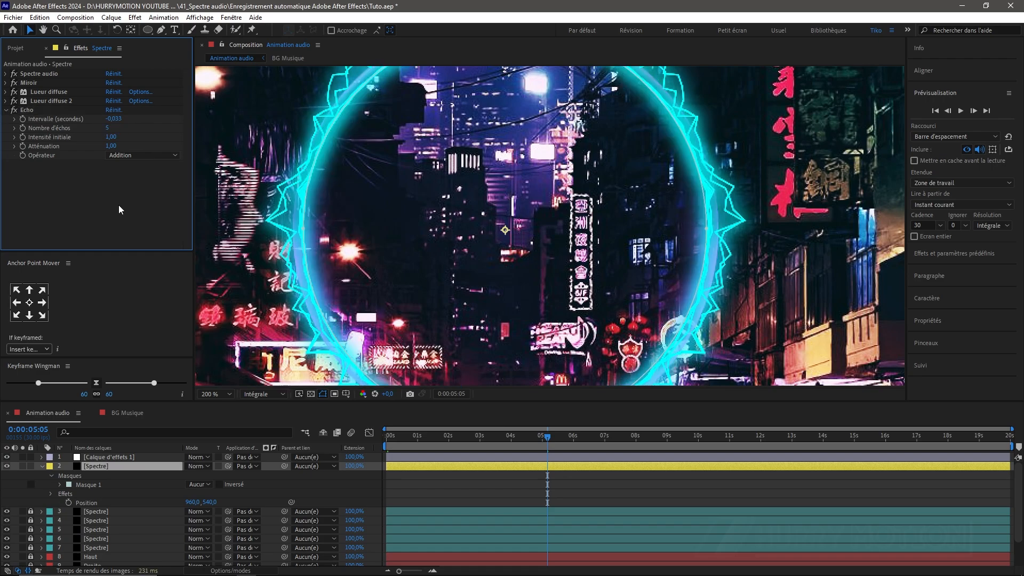
# Reduce the Echo effect's initial intensity to 0,73 and its attenuation to 0,87.
pyautogui.press(',')
pyautogui.press(',')
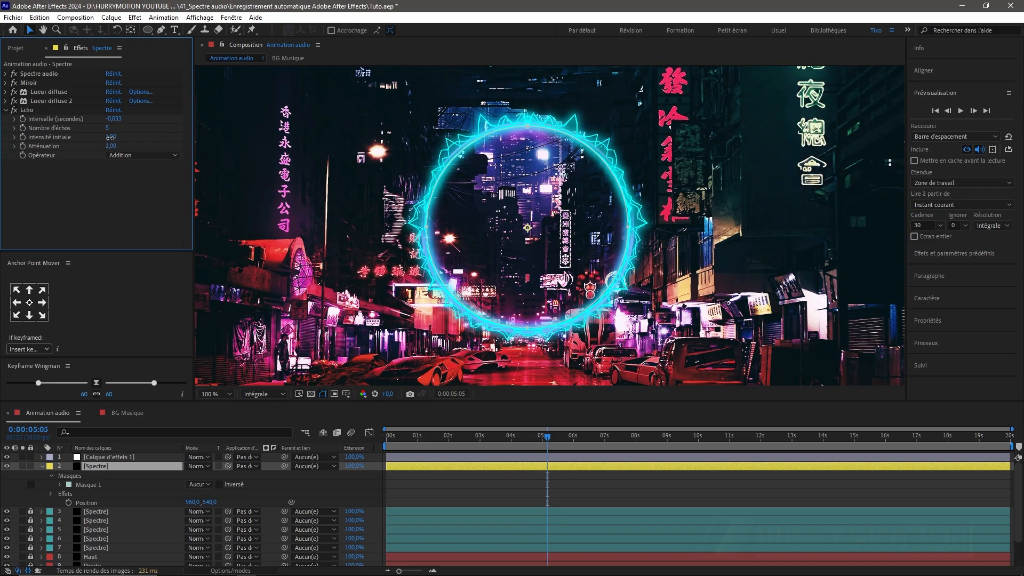
pyautogui.moveTo(111, 137)
pyautogui.mouseDown()
pyautogui.moveTo(92, 139)
pyautogui.moveTo(112, 151)
pyautogui.mouseUp()
pyautogui.press('.')
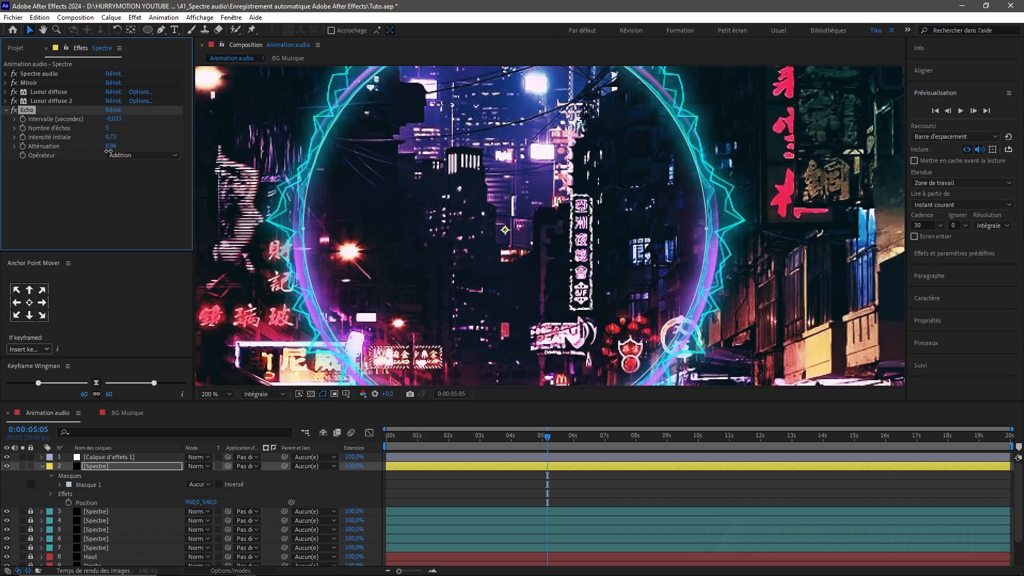
pyautogui.click(132, 174)
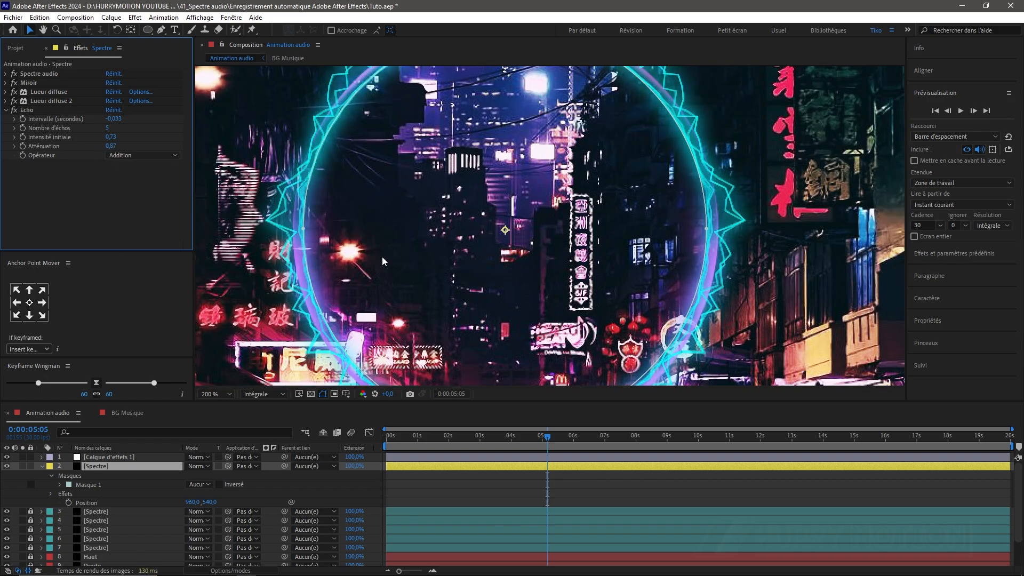
# Play back the animation to review the echoed circular spectrum and move the current time to 0:00:05:12.
pyautogui.press('space')
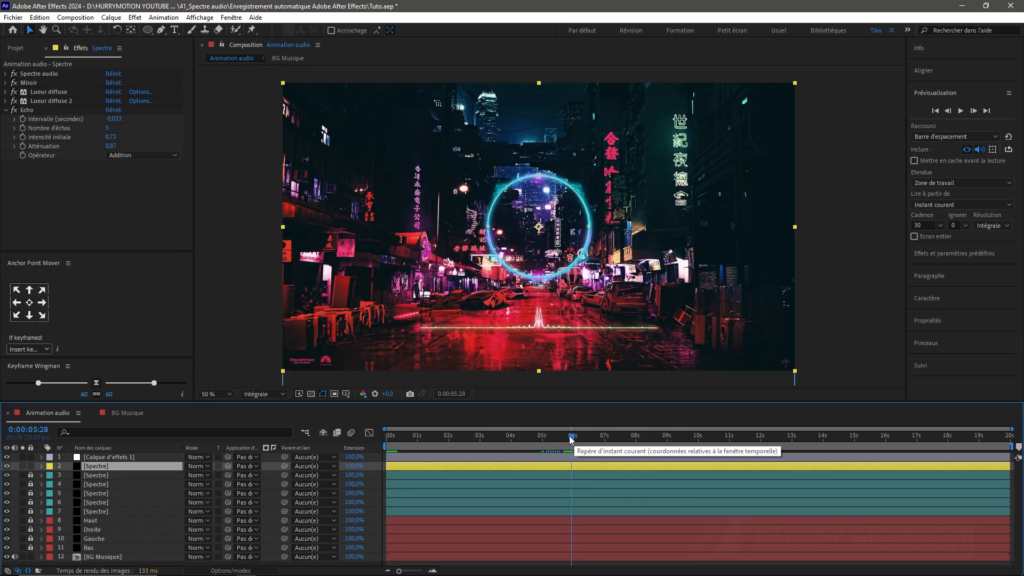
pyautogui.moveTo(572, 437)
pyautogui.mouseDown()
pyautogui.moveTo(610, 437)
pyautogui.moveTo(531, 442)
pyautogui.moveTo(554, 437)
pyautogui.mouseUp()
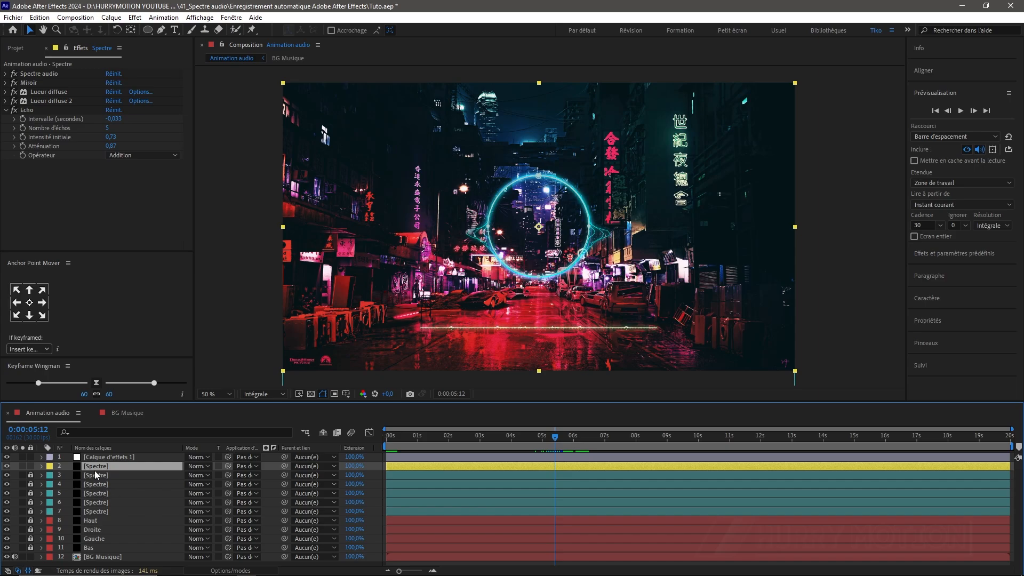
# Unlock layers 3 to 11 and precompose layers 2 to 11 as Spectres audio, transferring all attributes to the new composition.
pyautogui.moveTo(30, 474); pyautogui.dragTo(30, 549)
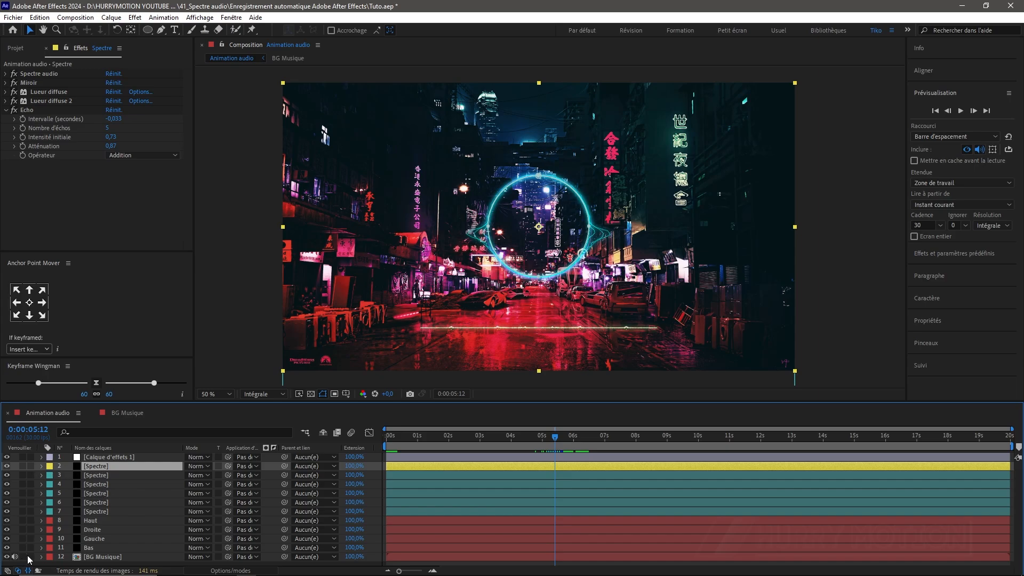
pyautogui.click(96, 548)
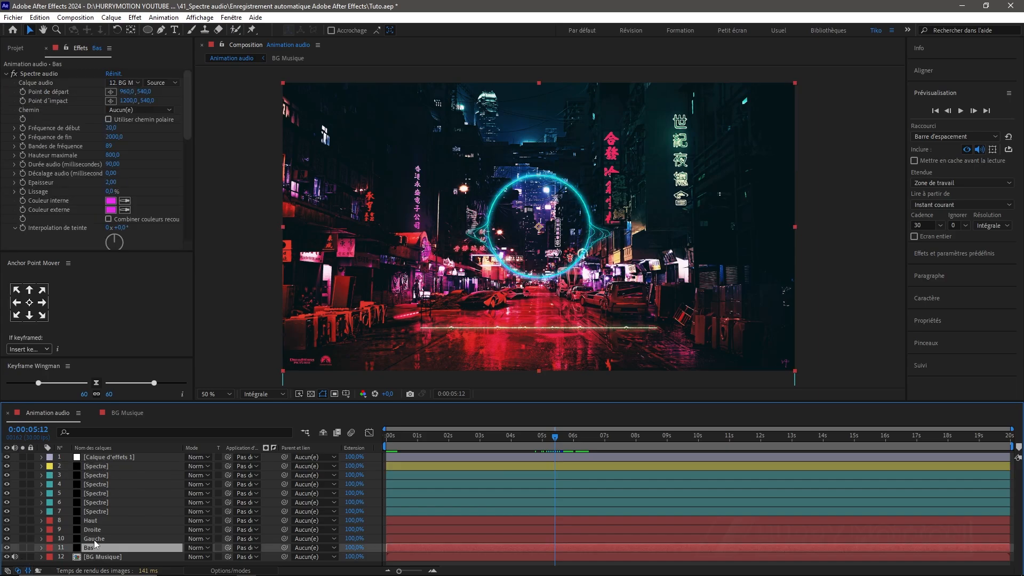
pyautogui.keyDown('shift'); pyautogui.click(105, 466); pyautogui.keyUp('shift')
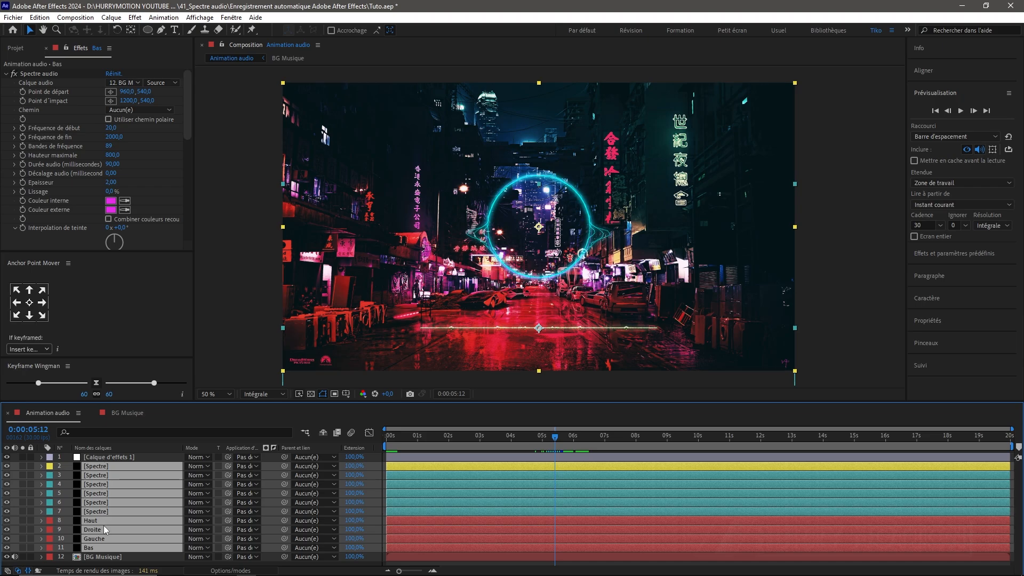
pyautogui.hotkey('ctrl', 'shift', 'c')
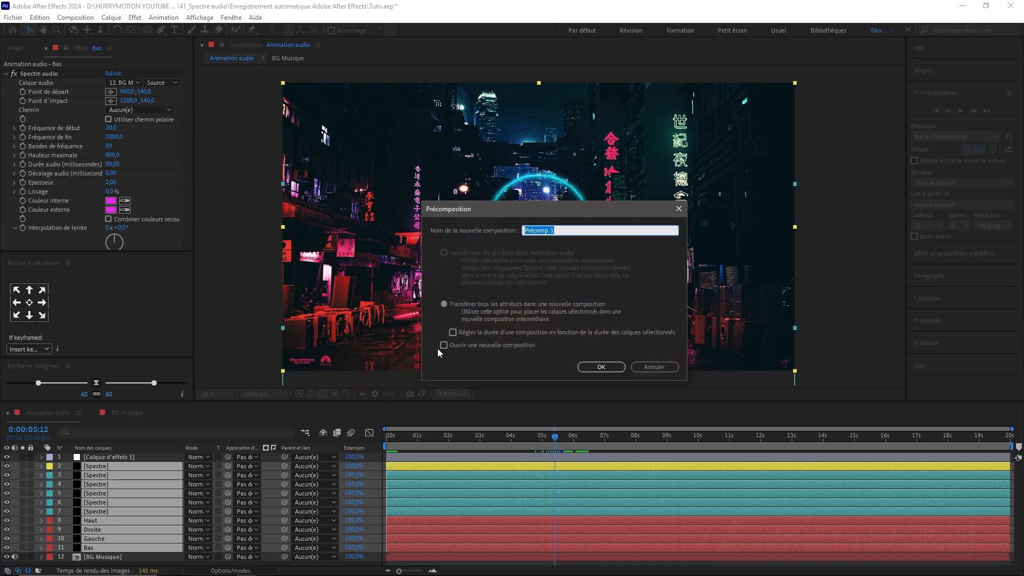
pyautogui.click(447, 304)
pyautogui.click(563, 229)
pyautogui.press('Return')
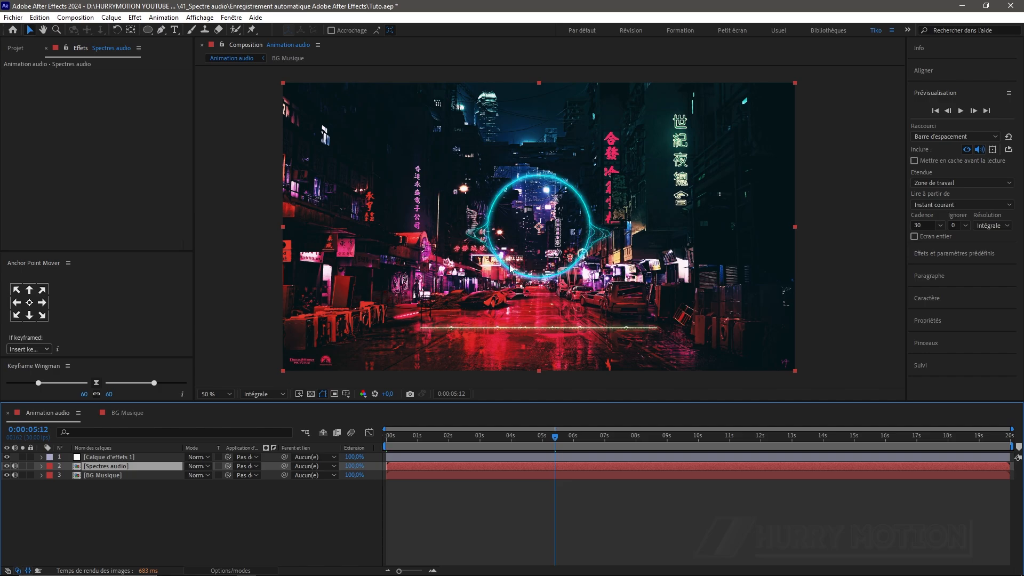
# Move the current time to 0:00:05:25 and add an adjustment layer directly above the Spectres audio precomposition.
pyautogui.moveTo(559, 438); pyautogui.dragTo(567, 437)
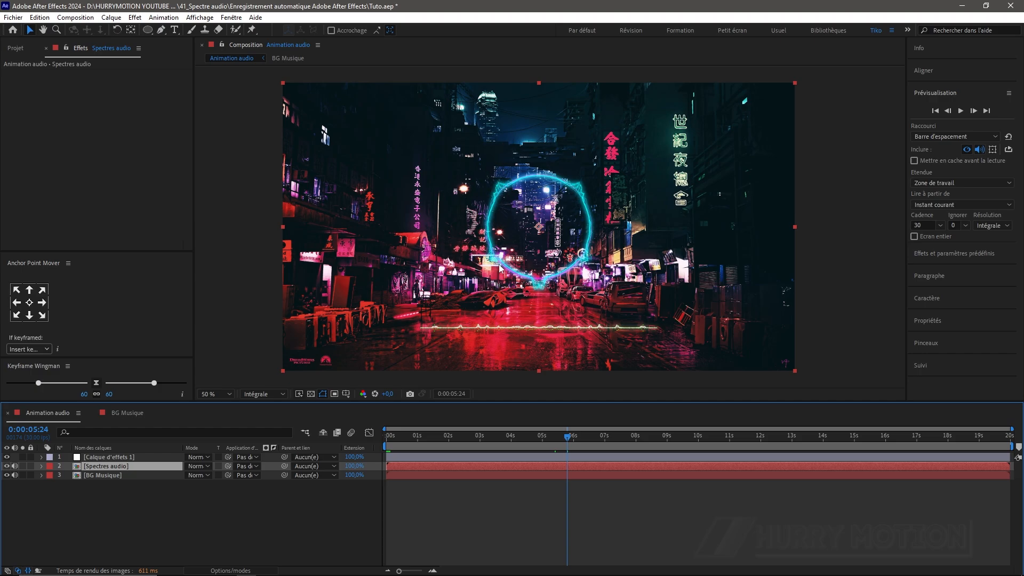
pyautogui.moveTo(567, 438)
pyautogui.mouseDown()
pyautogui.moveTo(519, 435)
pyautogui.moveTo(569, 437)
pyautogui.mouseUp()
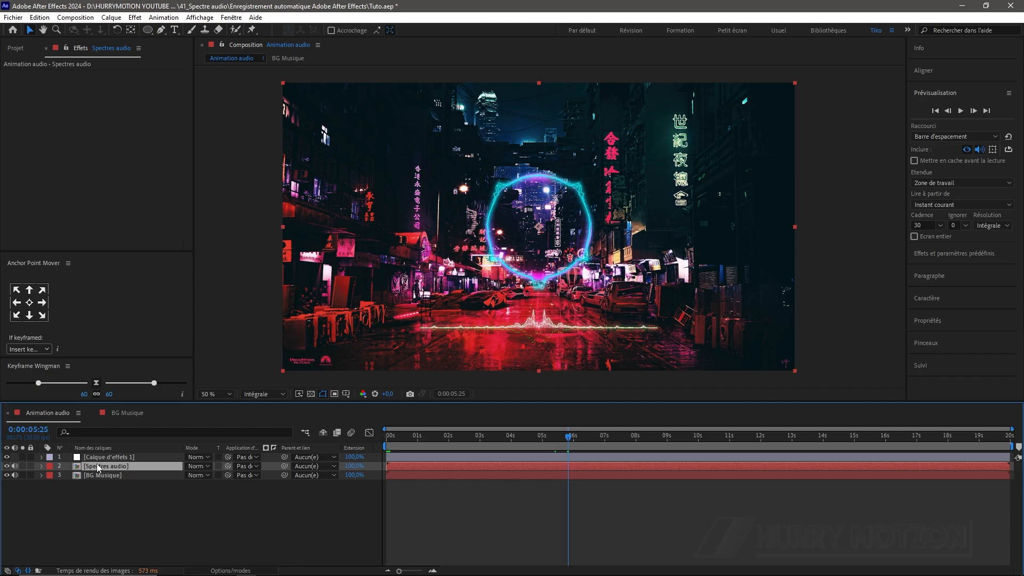
pyautogui.hotkey('ctrl', 'alt', 'y')
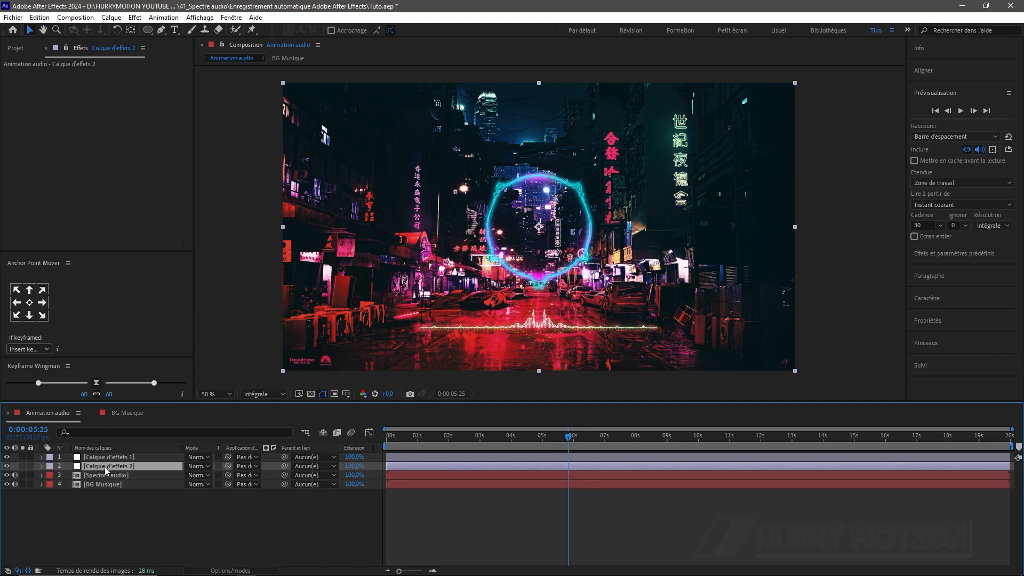
# Rename the new adjustment layer above Spectres audio as lumière.
pyautogui.press('Return')
pyautogui.write('lumi')
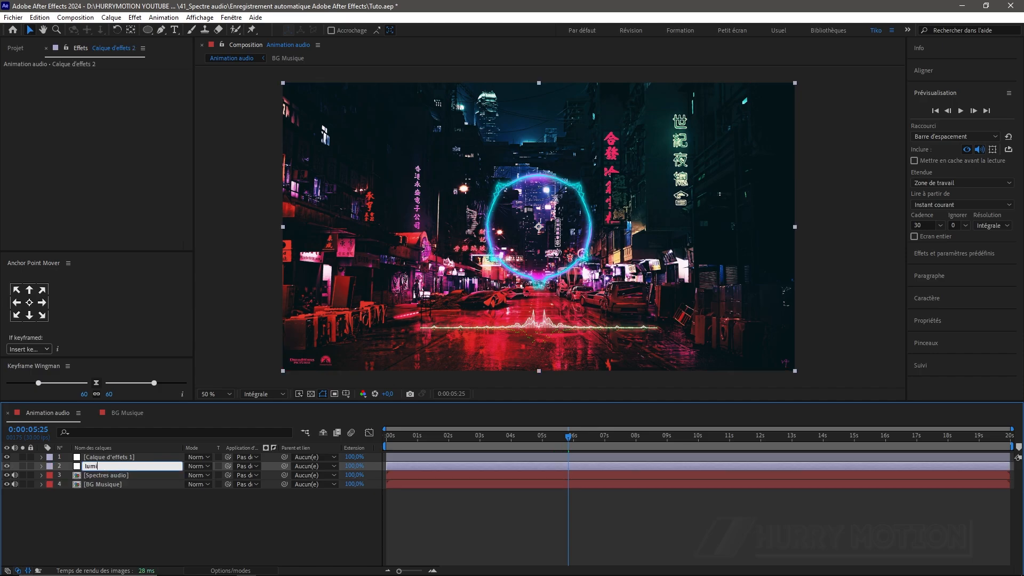
pyautogui.write('ère')
pyautogui.click(110, 504)
# Convert the audio data of the BG Musique layer into keyframes.
pyautogui.click(75, 484)
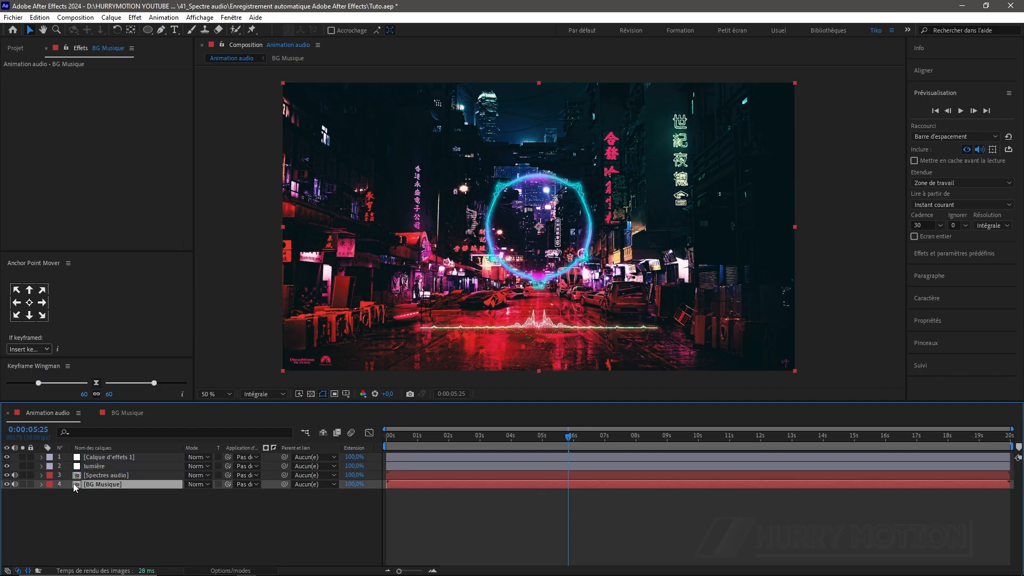
pyautogui.rightClick(109, 485)
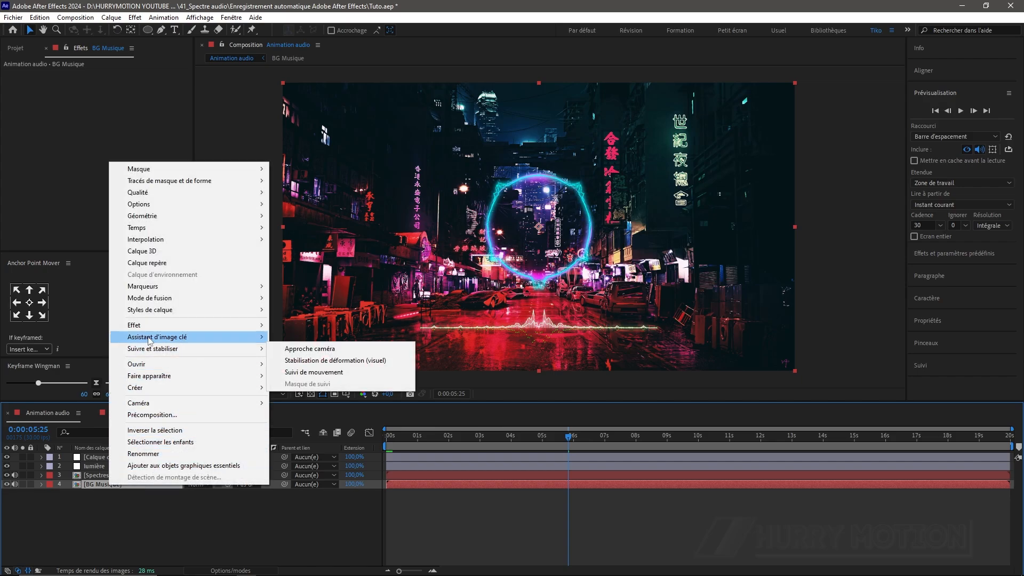
pyautogui.moveTo(193, 339)
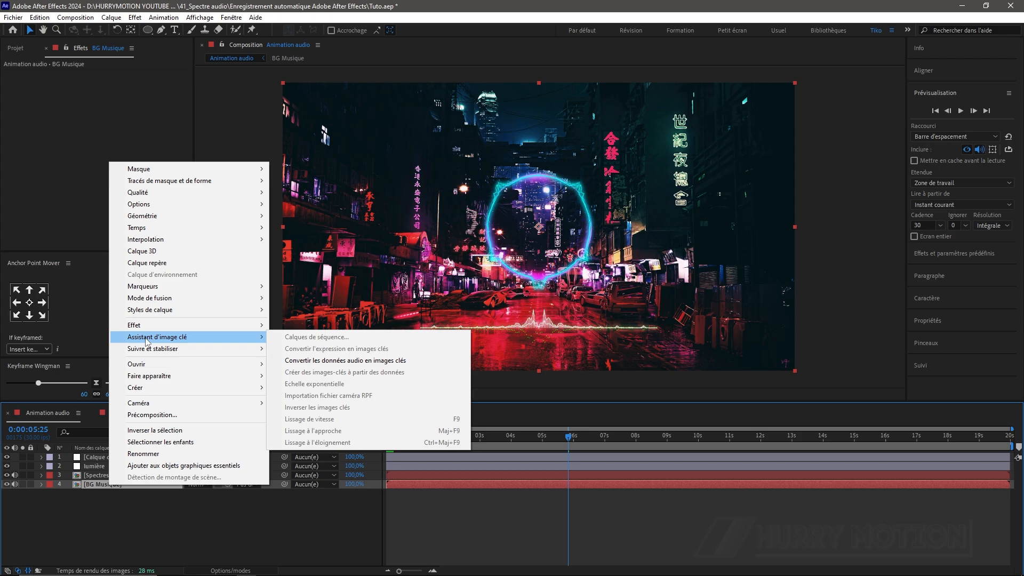
pyautogui.click(315, 361)
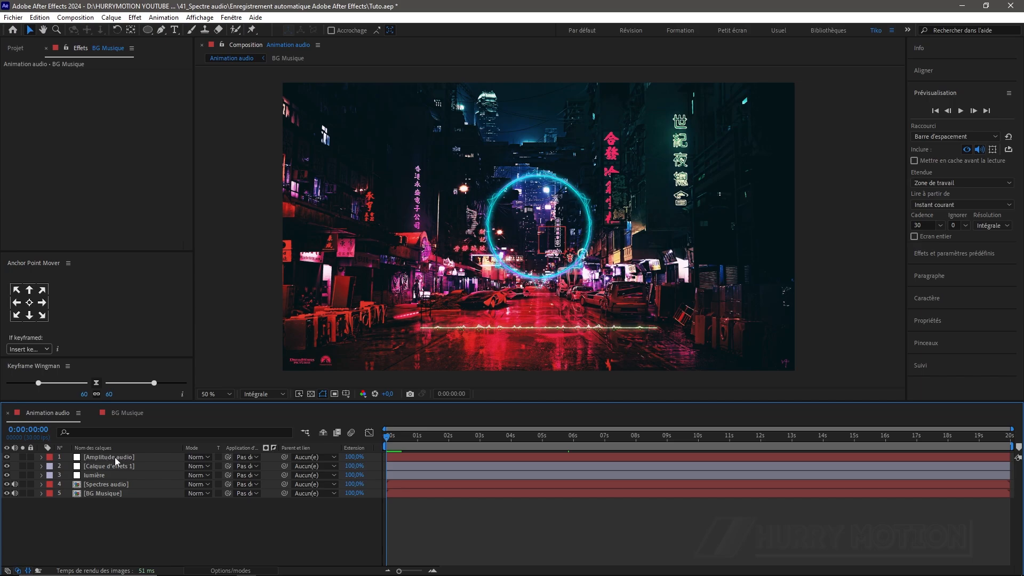
# Reveal the Amplitude audio layer's keyframes and examine the value graph of the Les deux couches slider in an enlarged graph editor.
pyautogui.press('u')
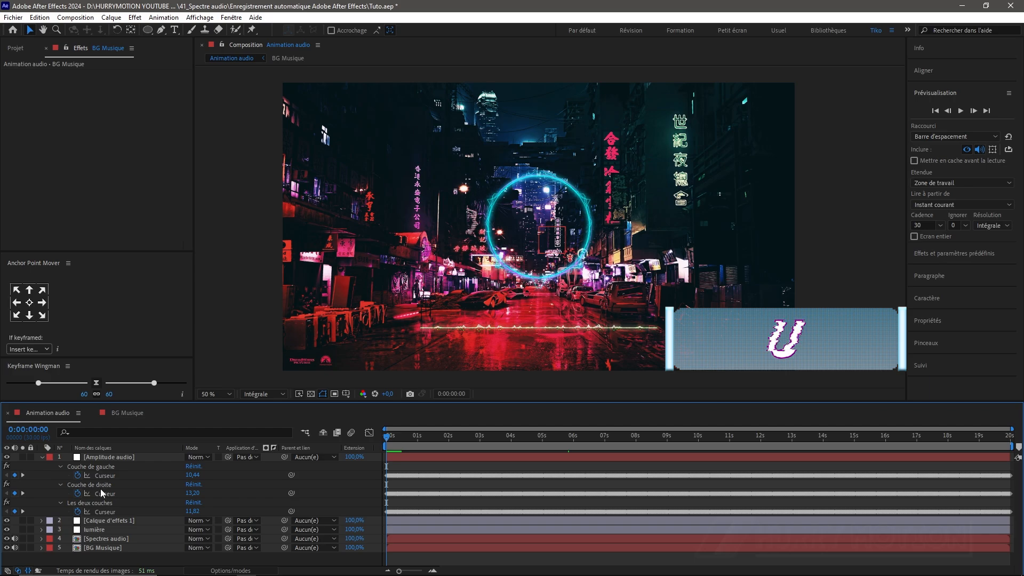
pyautogui.click(99, 505)
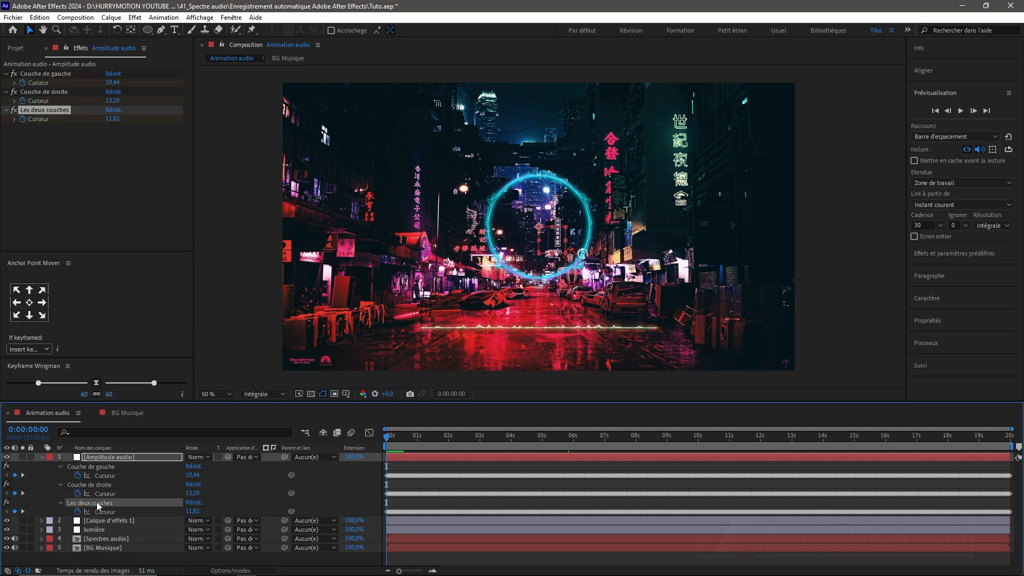
pyautogui.click(370, 432)
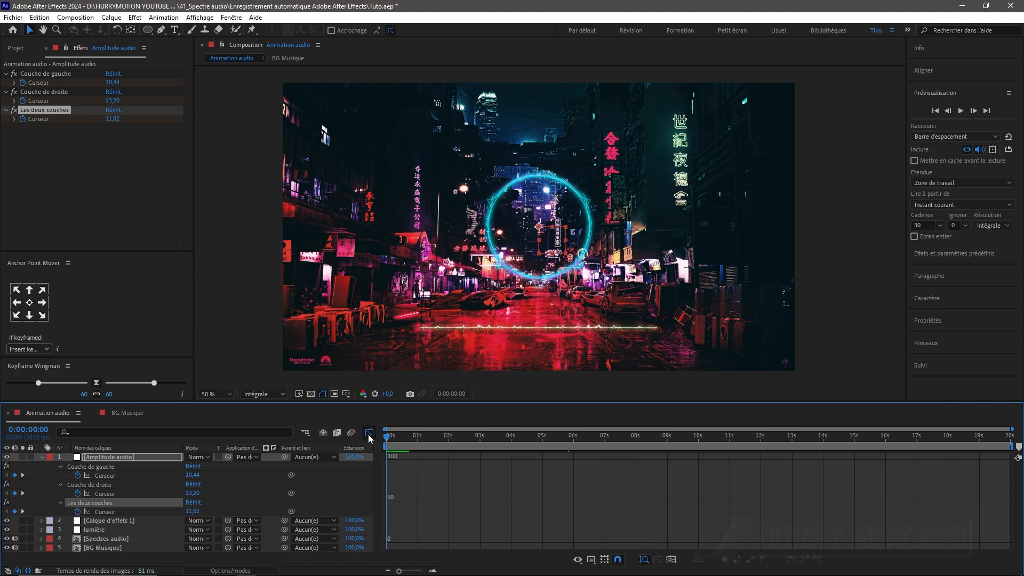
pyautogui.click(369, 433)
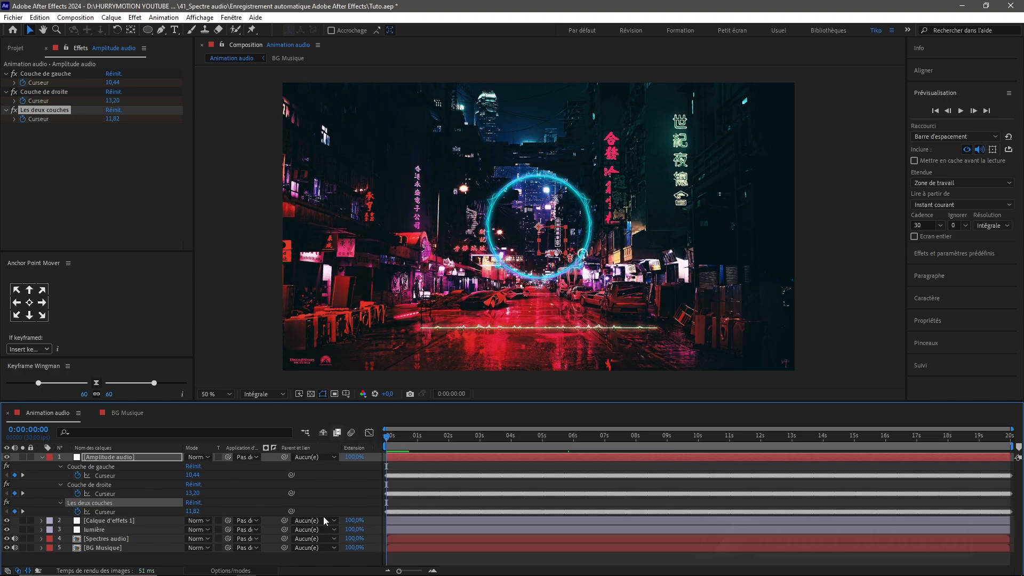
pyautogui.moveTo(398, 506); pyautogui.dragTo(481, 514)
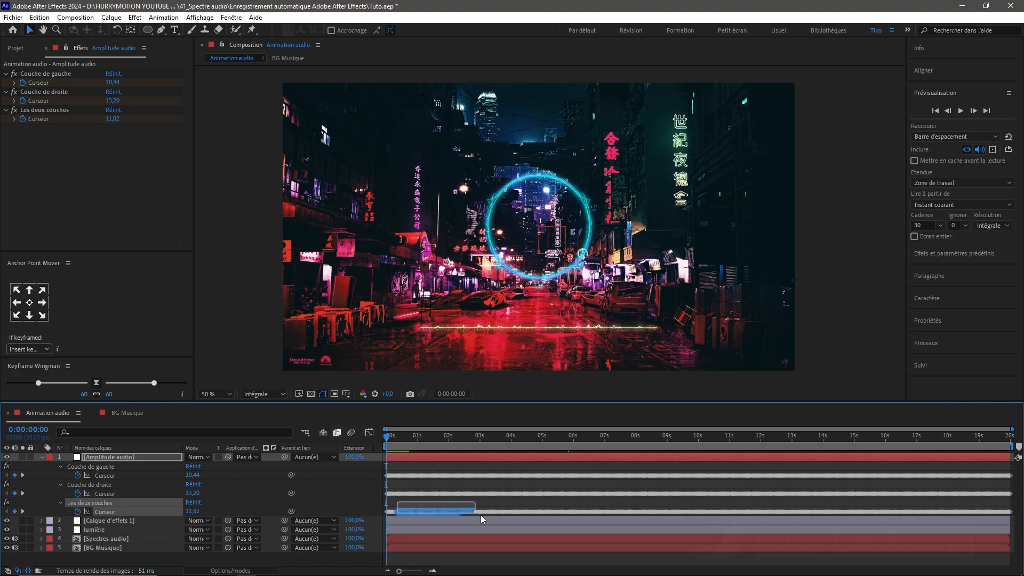
pyautogui.click(368, 434)
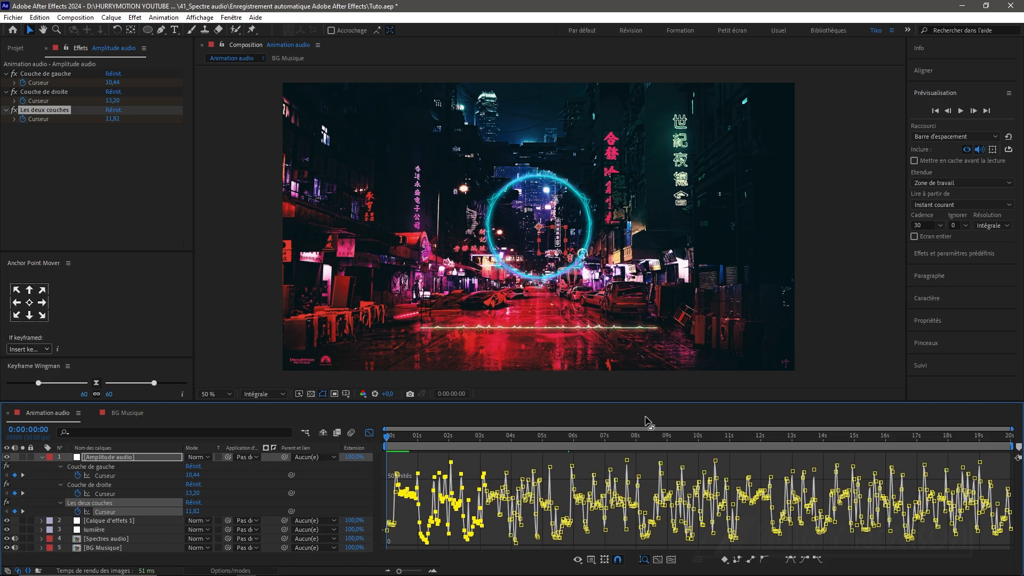
pyautogui.moveTo(627, 407); pyautogui.dragTo(630, 348)
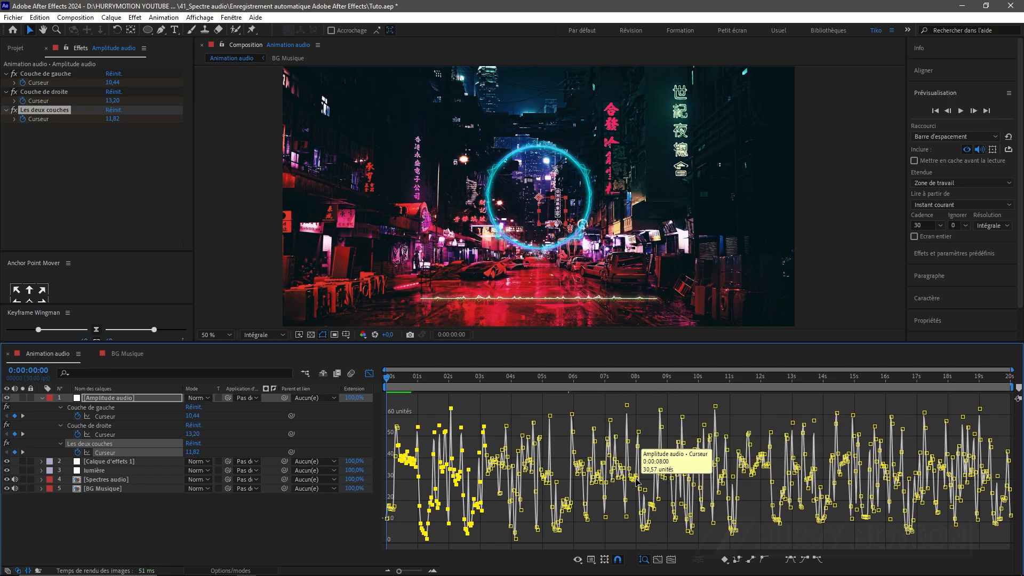
pyautogui.click(369, 373)
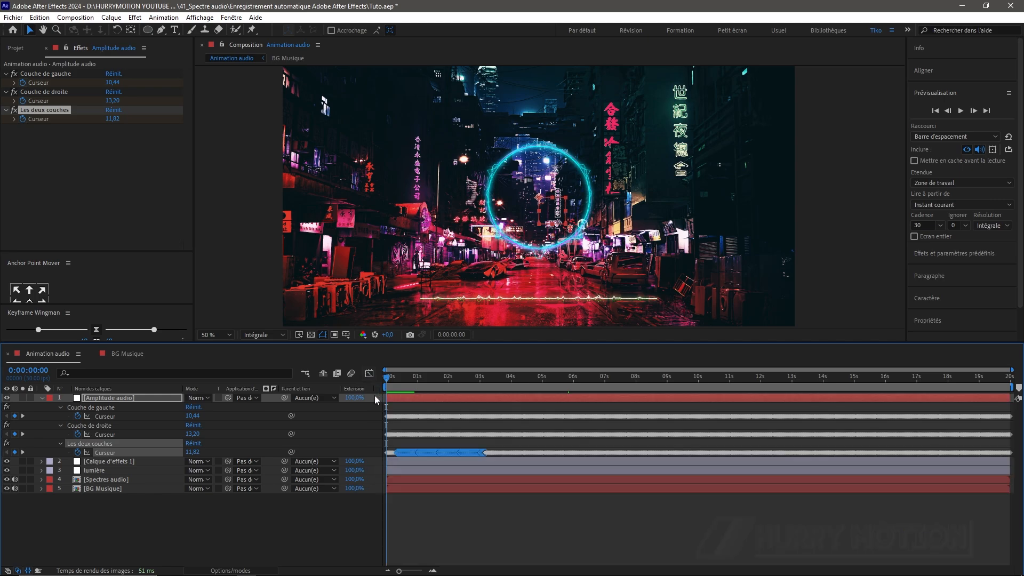
# Delete the Couche de gauche and Couche de droite effects from the Amplitude audio layer, keeping only Les deux couches.
pyautogui.click(104, 417)
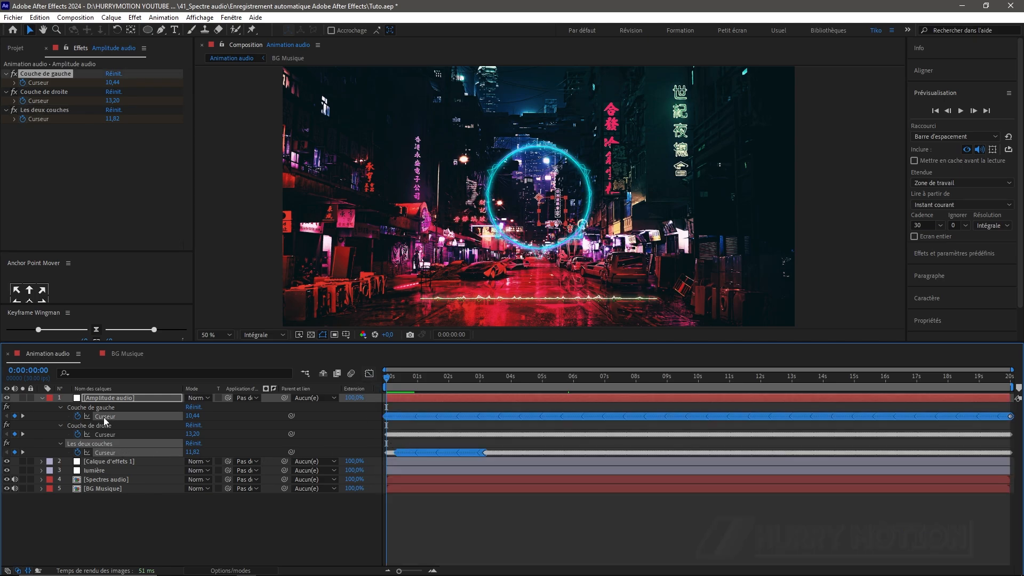
pyautogui.press('Delete')
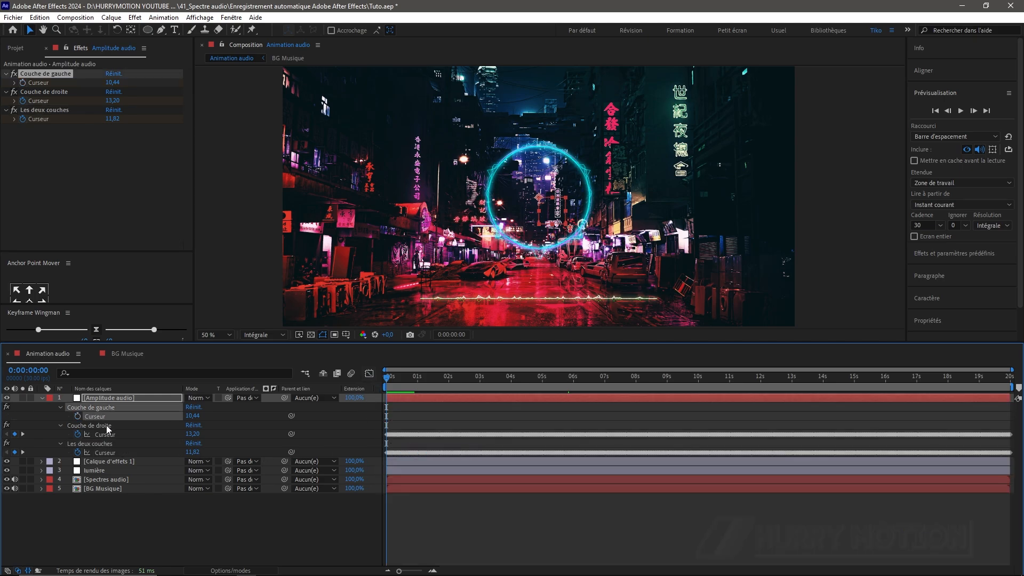
pyautogui.click(105, 426)
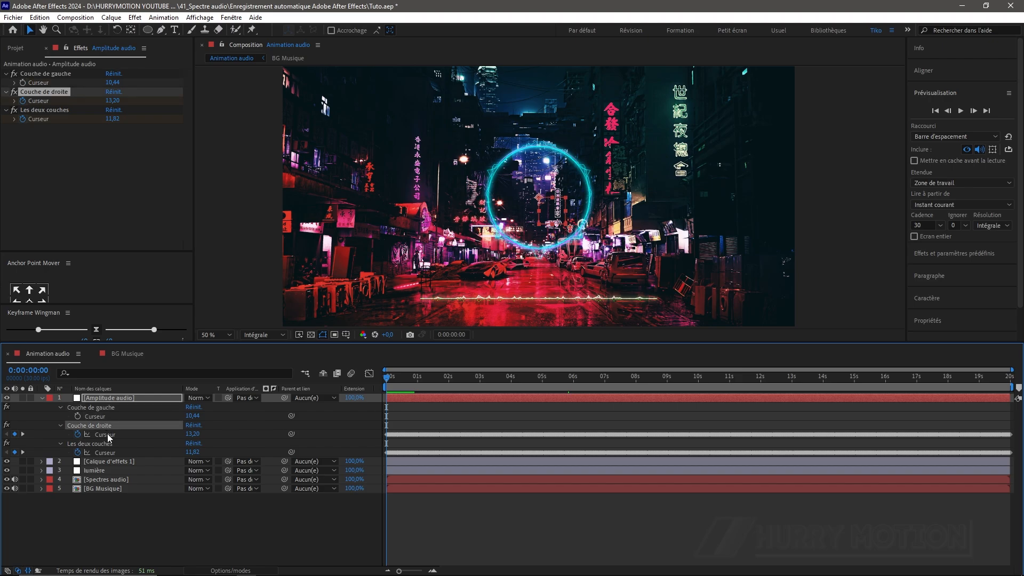
pyautogui.press('Delete')
pyautogui.click(101, 408)
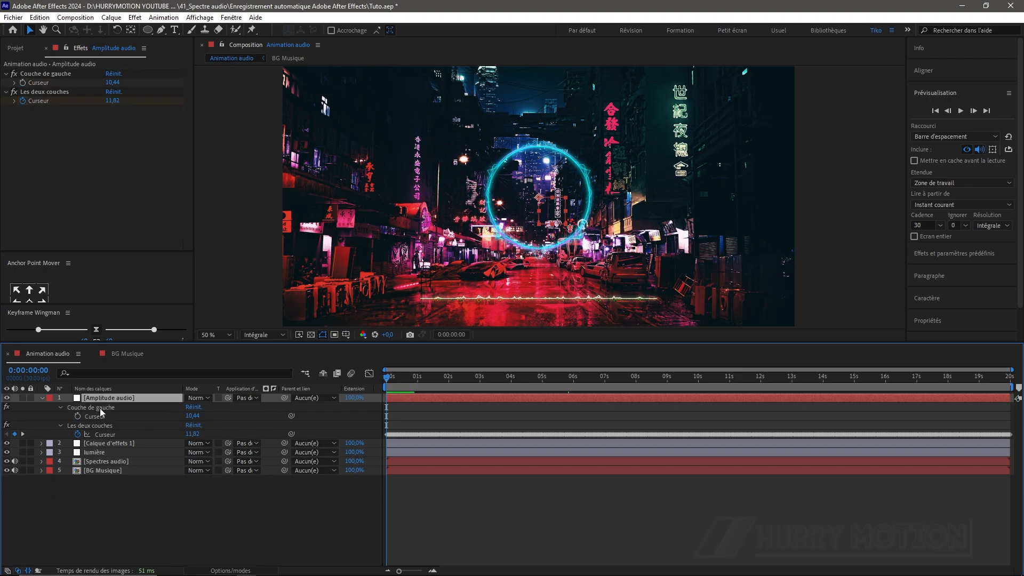
pyautogui.press('Delete')
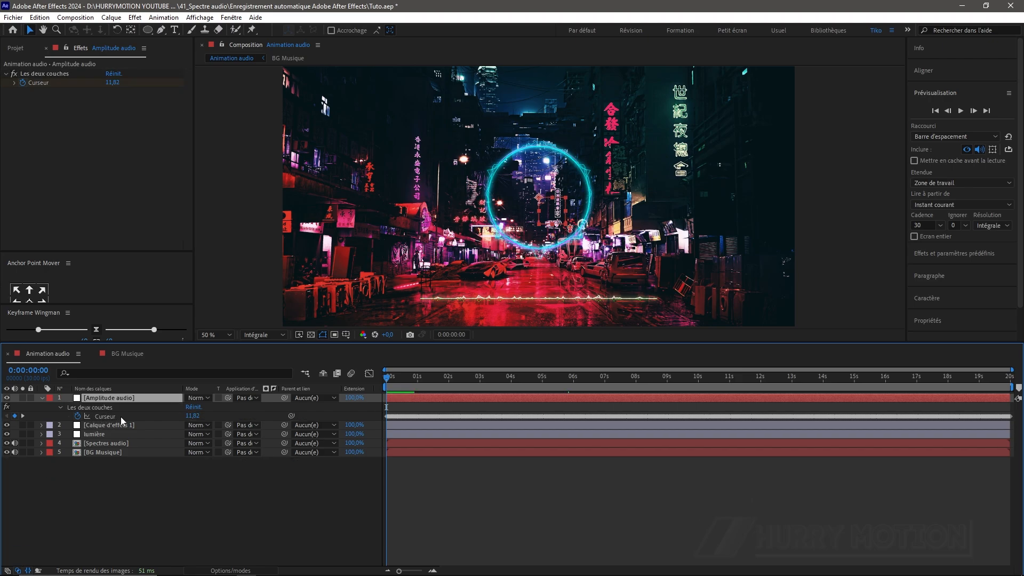
# Apply the Exposition effect to the lumière adjustment layer.
pyautogui.moveTo(121, 417); pyautogui.dragTo(95, 435)
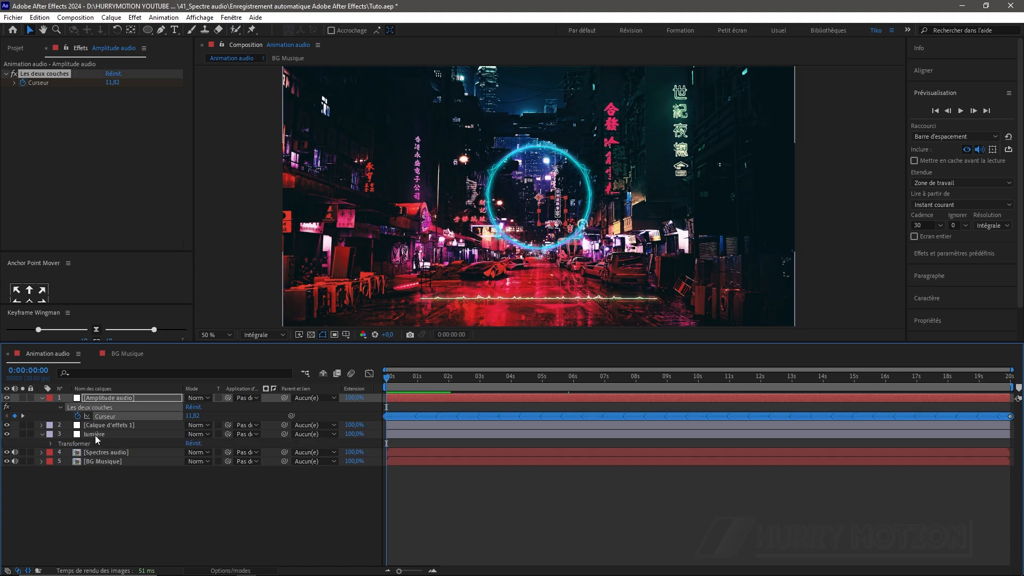
pyautogui.click(95, 436)
pyautogui.hotkey('ctrl', 'space')
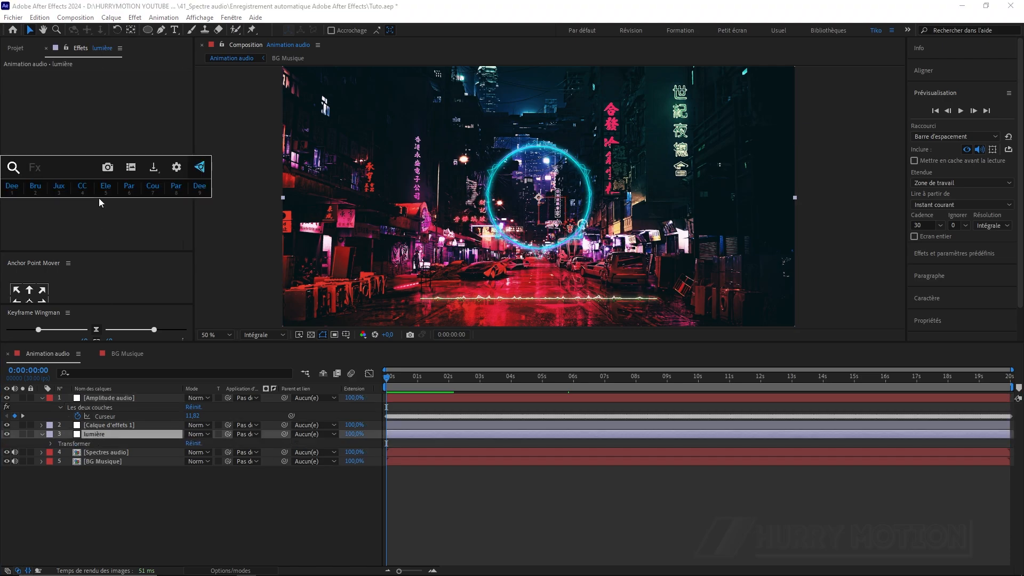
pyautogui.write('expo')
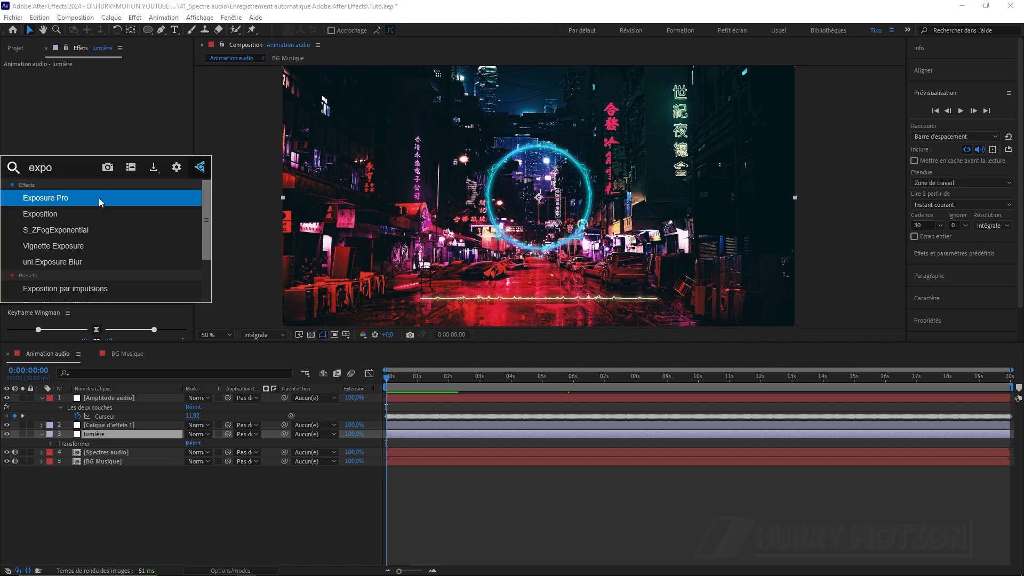
pyautogui.press('Return')
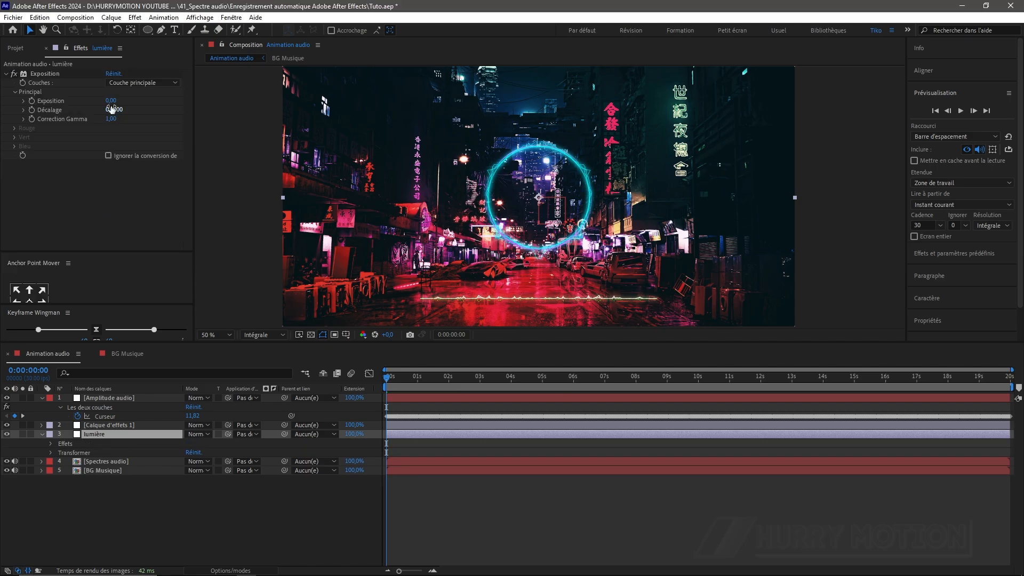
# Try an exposure of 0,25 on the lumière layer and reset it to 0.
pyautogui.moveTo(111, 100)
pyautogui.mouseDown()
pyautogui.moveTo(233, 109)
pyautogui.moveTo(213, 125)
pyautogui.moveTo(231, 149)
pyautogui.moveTo(197, 136)
pyautogui.moveTo(159, 150)
pyautogui.moveTo(224, 158)
pyautogui.moveTo(181, 154)
pyautogui.moveTo(208, 160)
pyautogui.moveTo(473, 160)
pyautogui.moveTo(115, 101)
pyautogui.mouseUp()
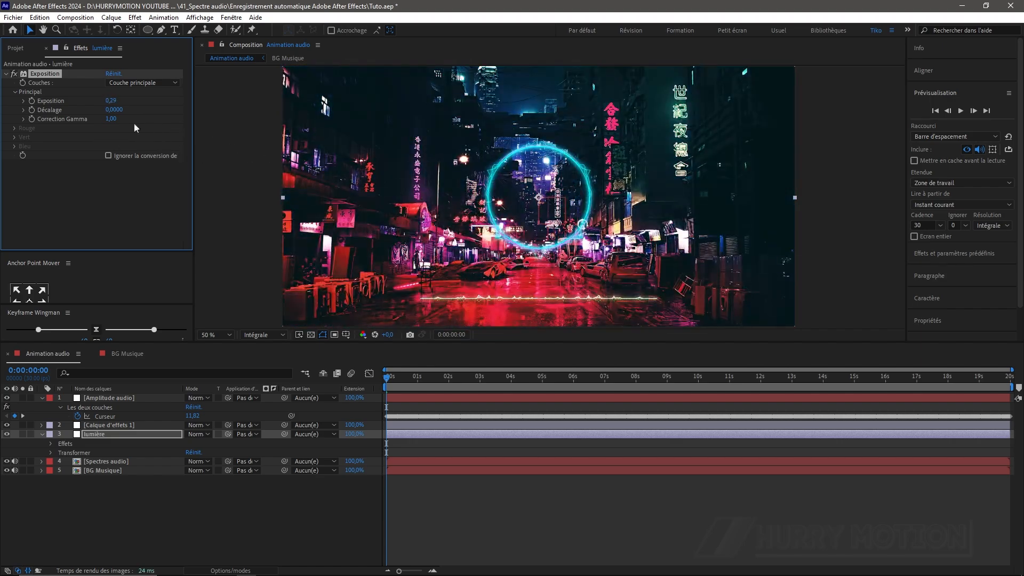
pyautogui.click(114, 100)
pyautogui.write('0')
pyautogui.press('Return')
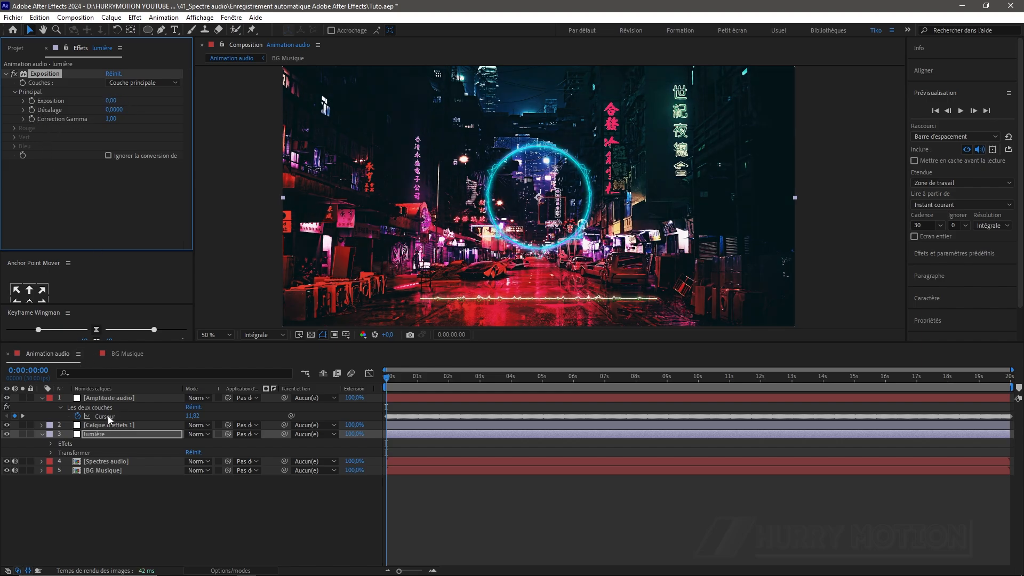
# Add an expression to the lumière layer's Exposition value linking it to the Les deux couches slider of Amplitude audio.
pyautogui.keyDown('alt'); pyautogui.click(31, 101); pyautogui.keyUp('alt')
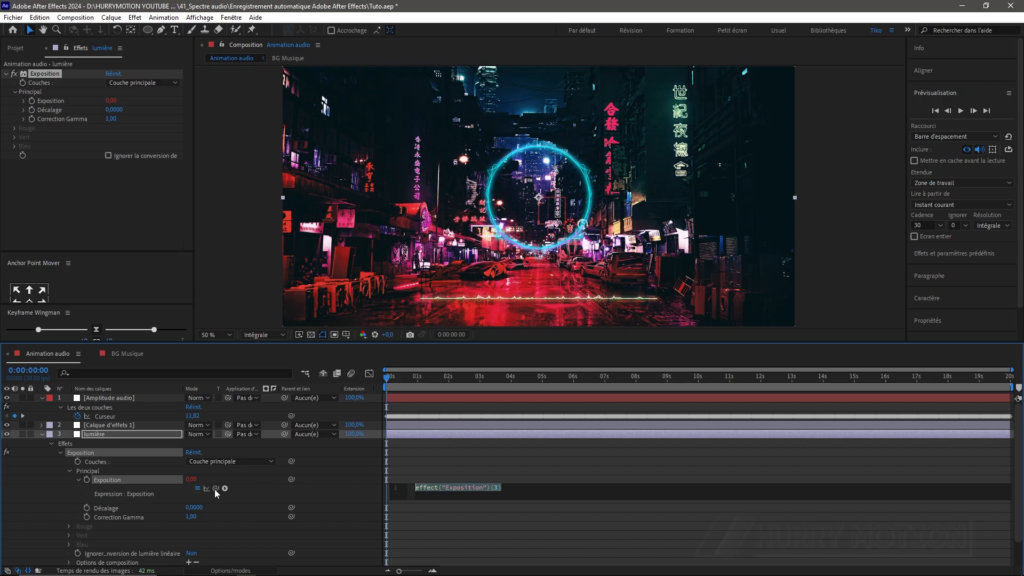
pyautogui.moveTo(216, 488); pyautogui.dragTo(99, 418)
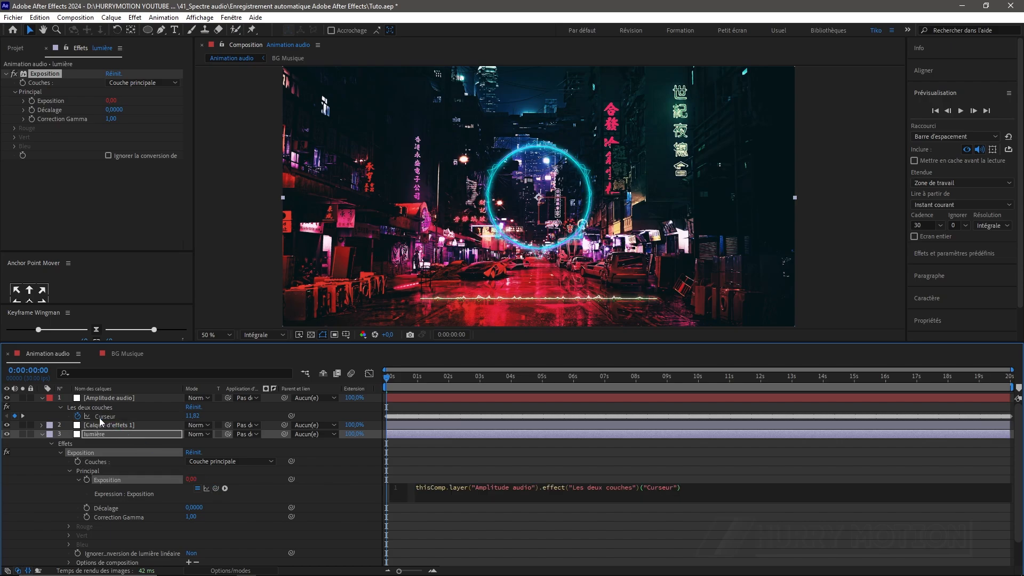
pyautogui.click(501, 435)
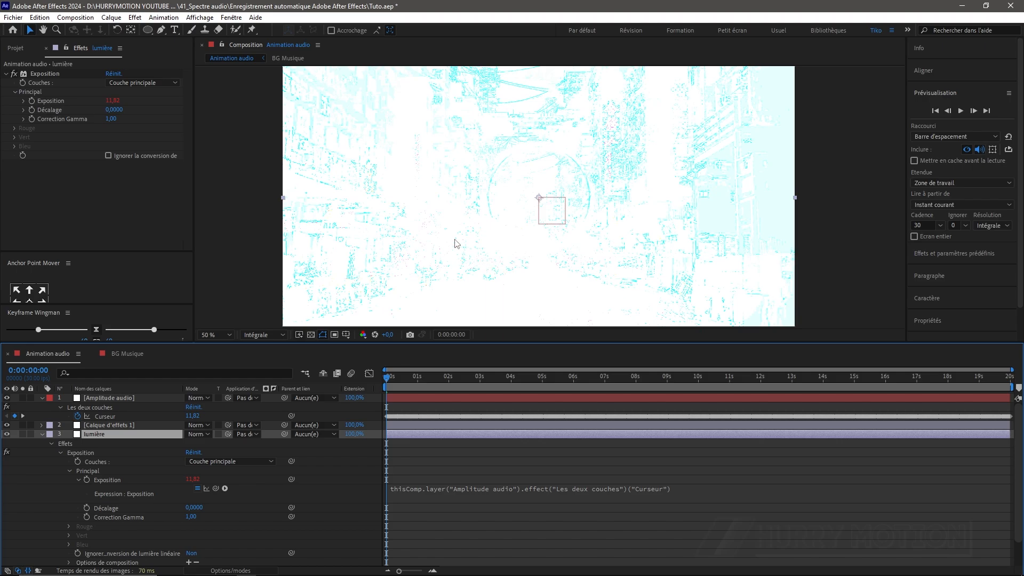
# Play back the animation to check the audio-driven exposure and return the current time to 0:00:00:00.
pyautogui.press('space')
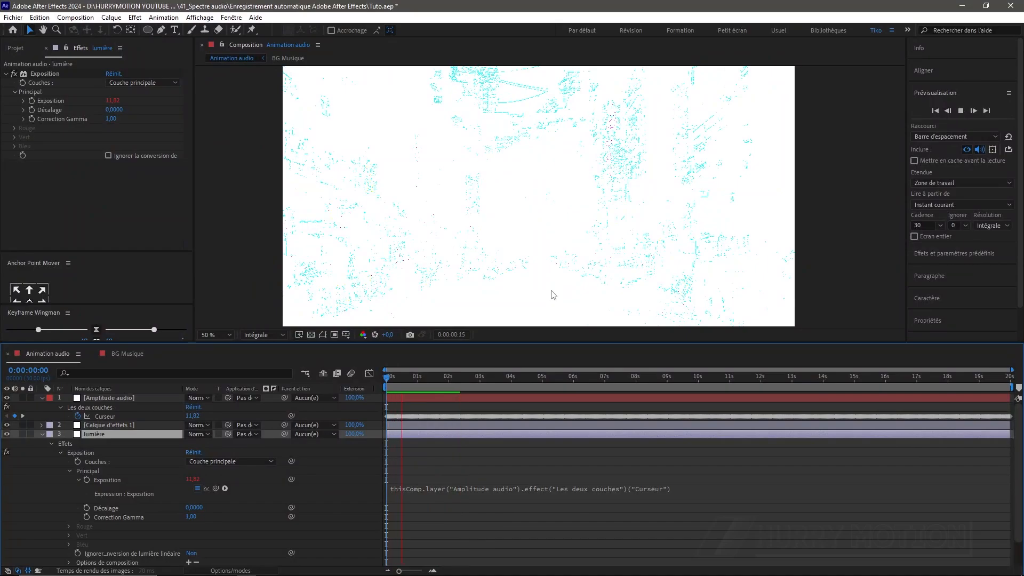
pyautogui.press('space')
pyautogui.moveTo(413, 378); pyautogui.dragTo(386, 378)
# Assign the slider reference in the lumière layer's Exposition expression to a variable by prefixing it with "var 0 =".
pyautogui.click(393, 493)
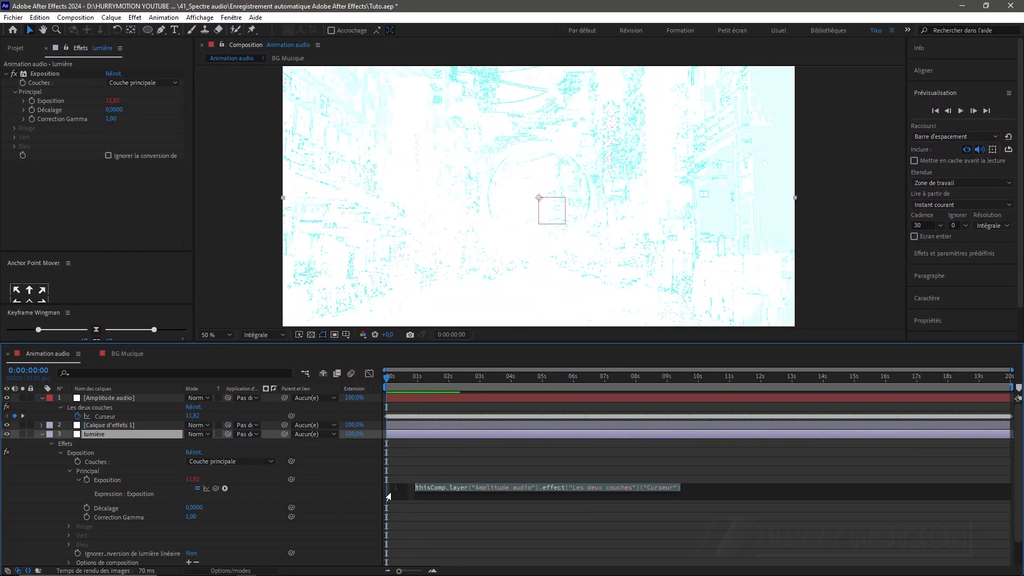
pyautogui.click(417, 489)
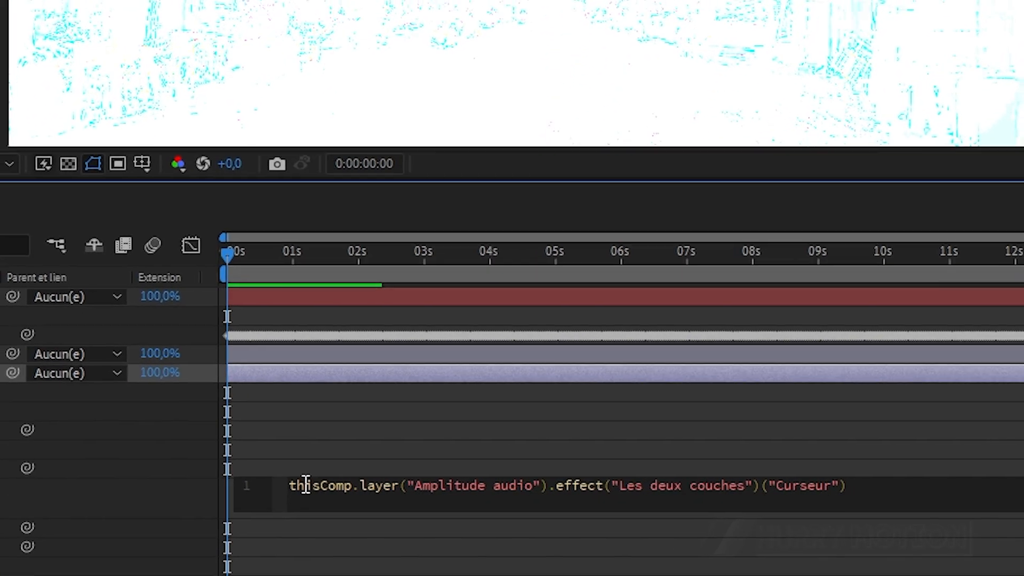
pyautogui.write('va')
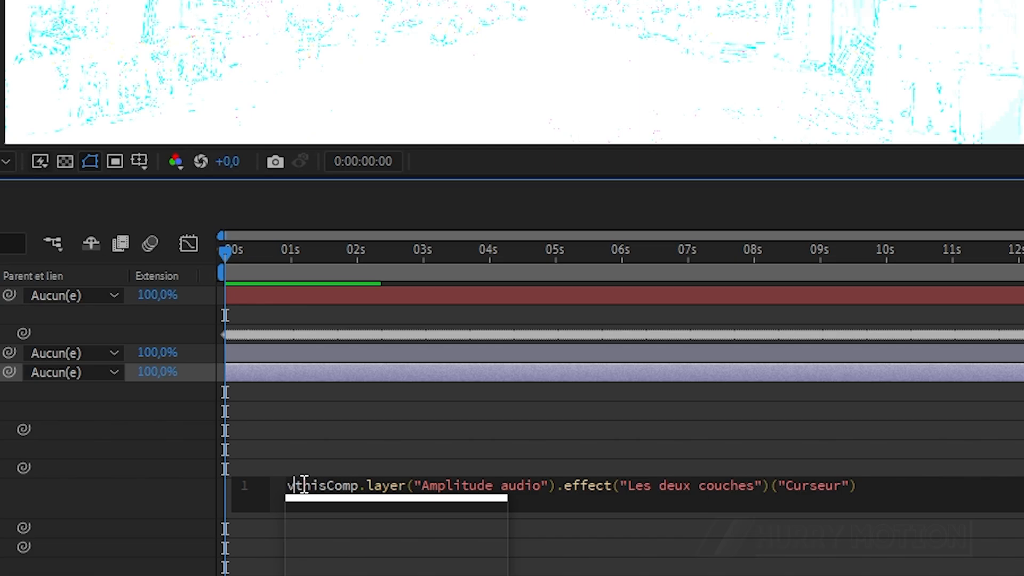
pyautogui.write('r ')
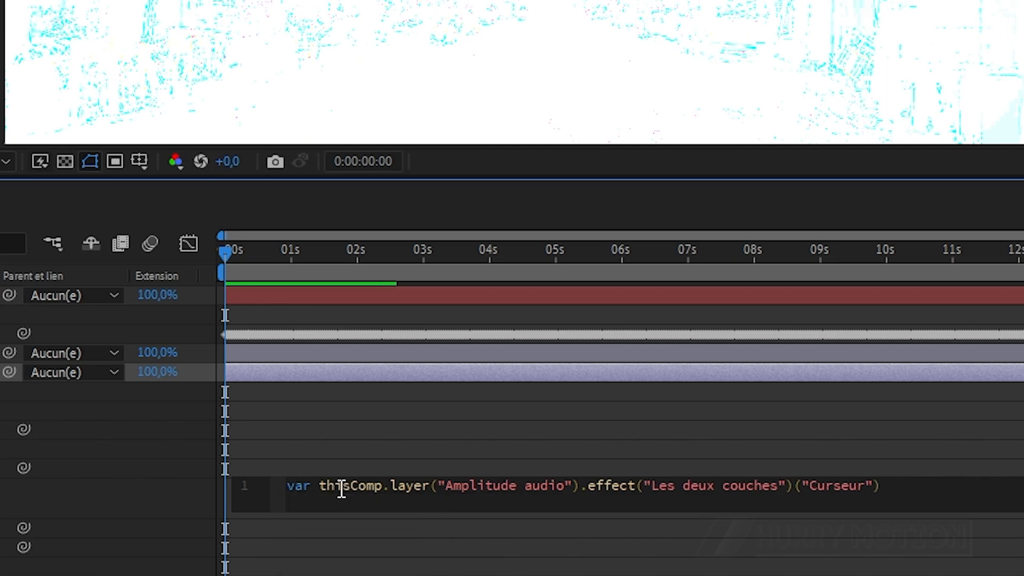
pyautogui.write('0')
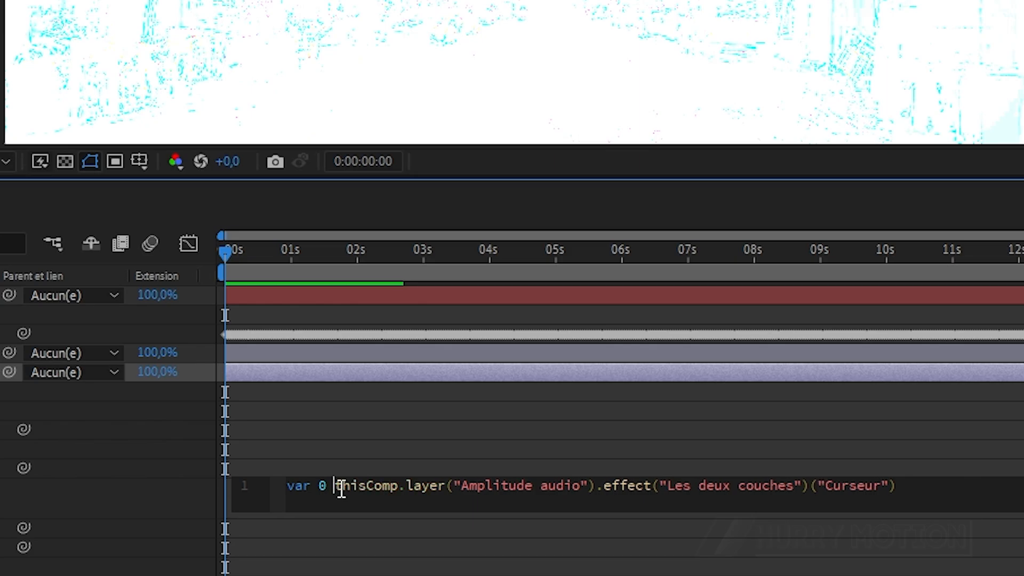
pyautogui.write(' =')
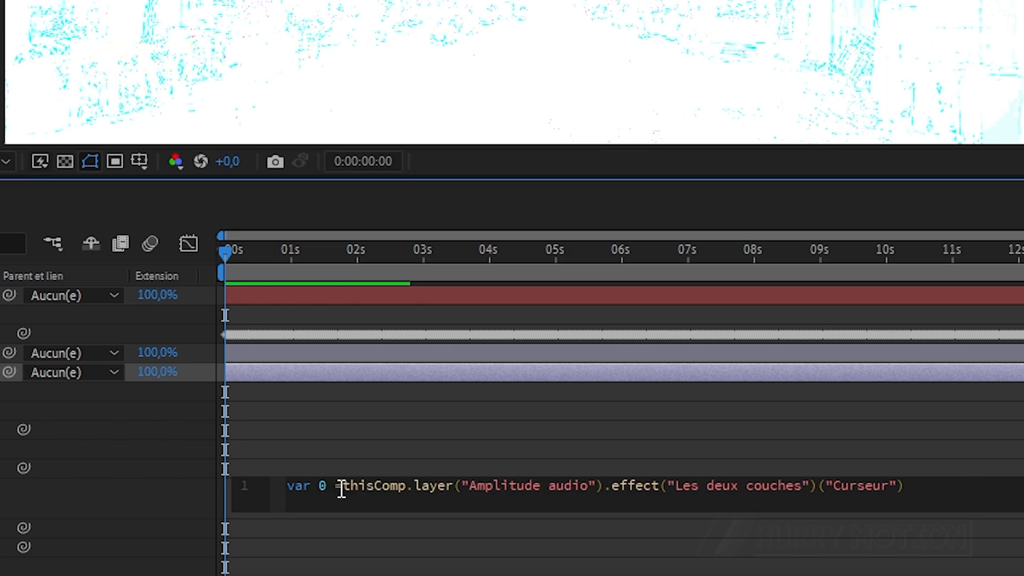
# Add a second line reading linear(0,50,52,0,1) to the Exposition expression and apply it.
pyautogui.click(911, 486)
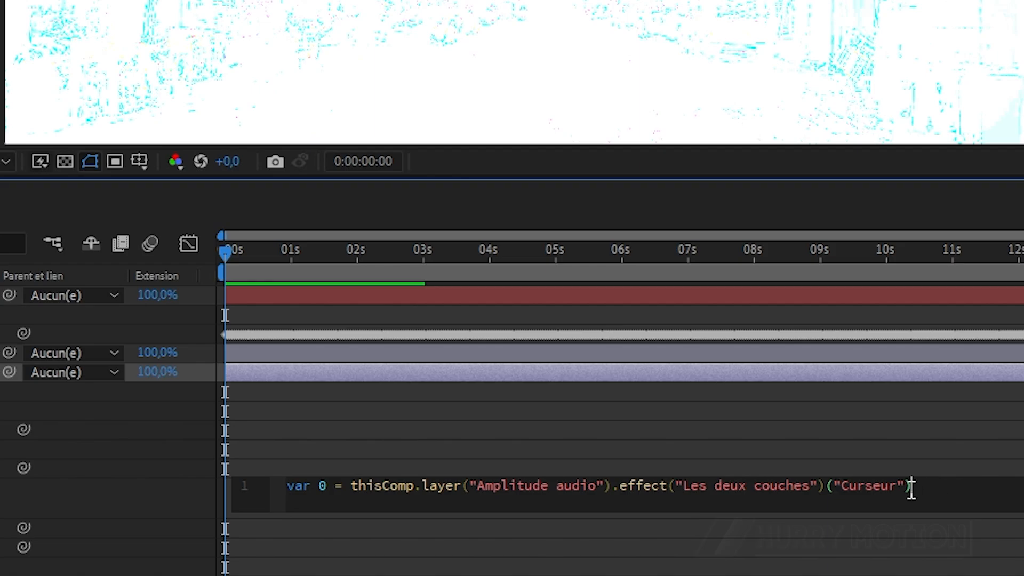
pyautogui.press('Return')
pyautogui.write('linea')
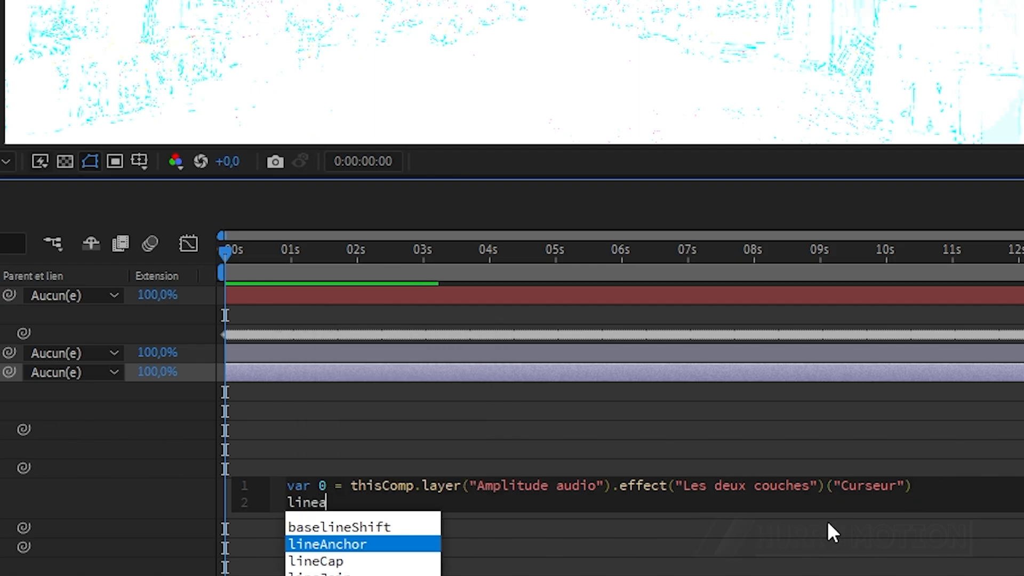
pyautogui.write('r')
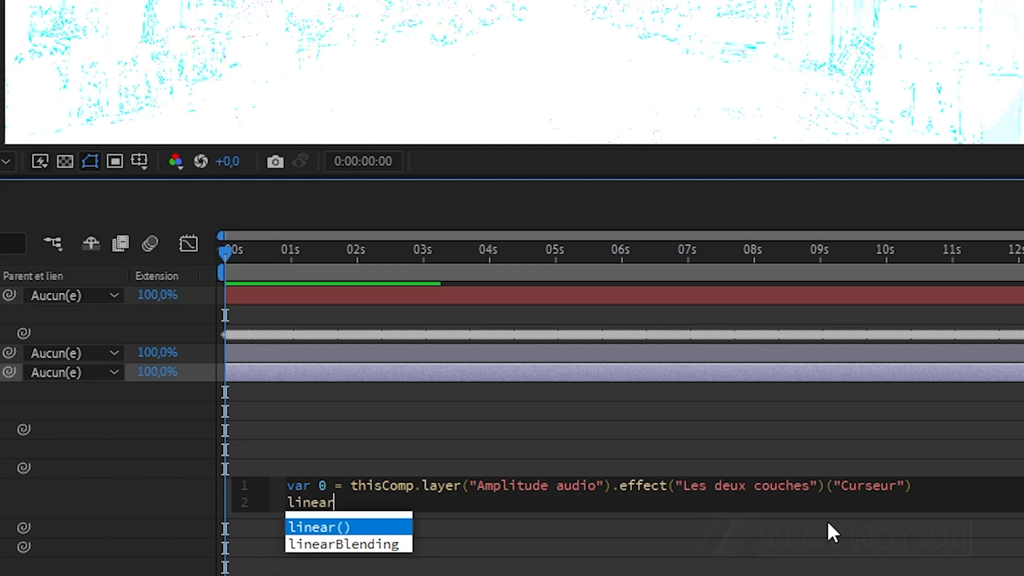
pyautogui.click(314, 528)
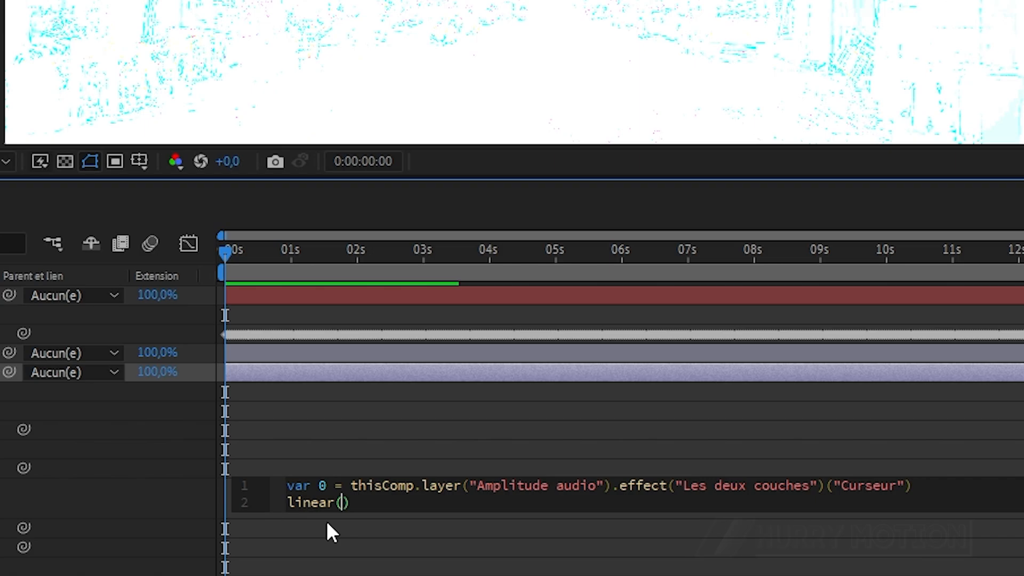
pyautogui.write('0,50,')
pyautogui.write('52,')
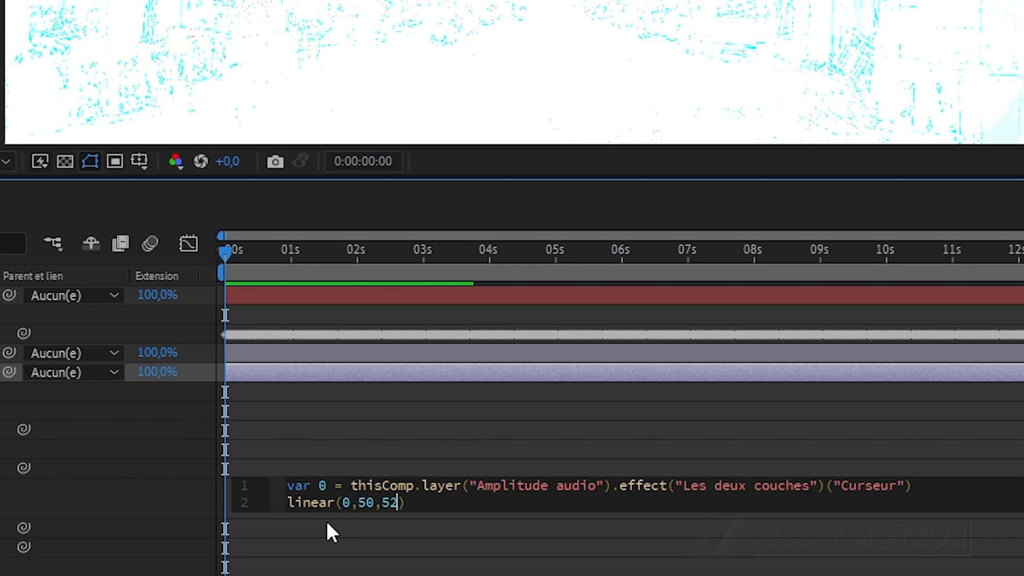
pyautogui.write('0,1')
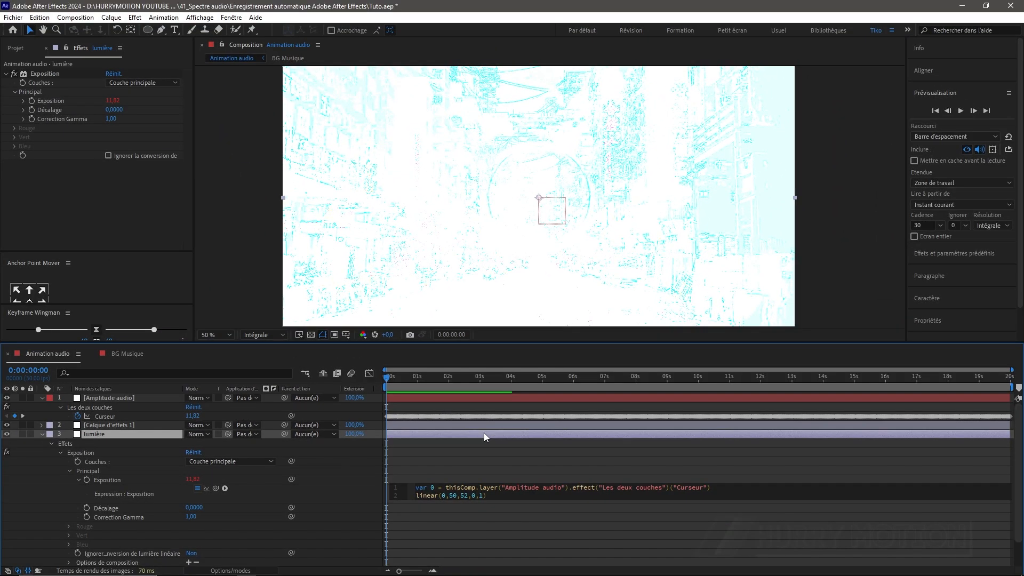
pyautogui.click(484, 433)
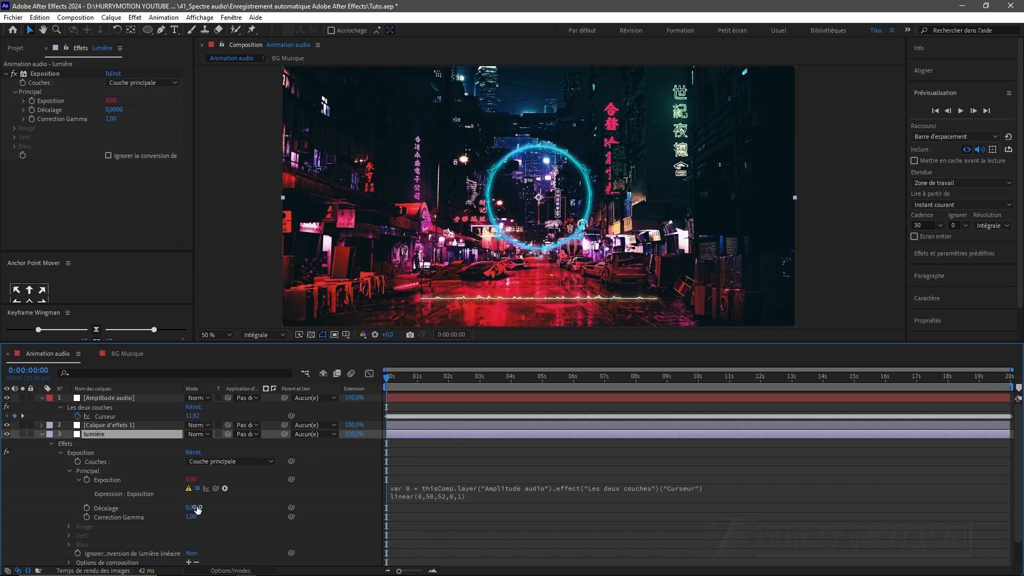
# Rename the variable declared in the Exposition expression's first line to o and preview the animation.
pyautogui.click(407, 495)
pyautogui.click(434, 494)
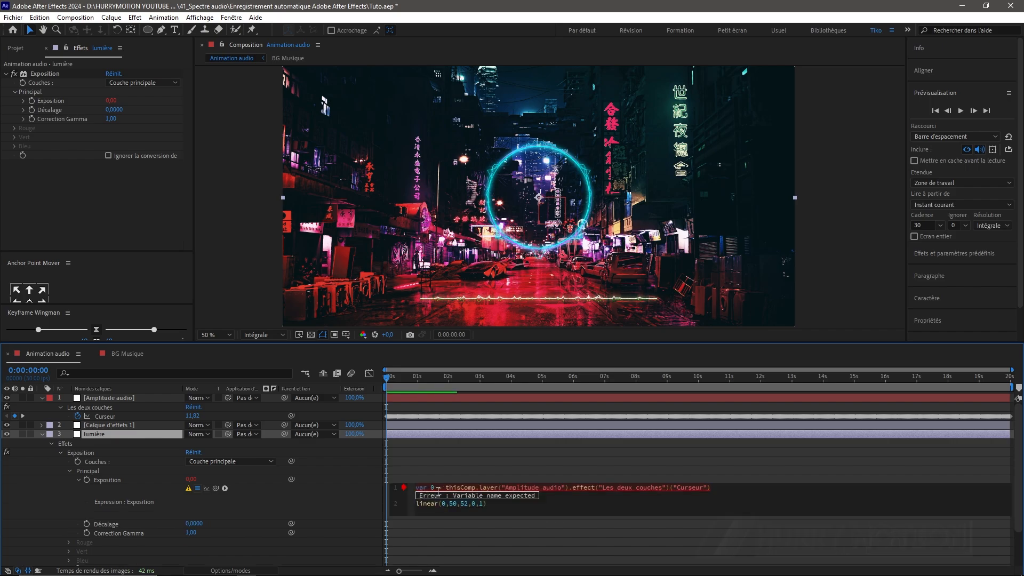
pyautogui.doubleClick(432, 487)
pyautogui.click(468, 438)
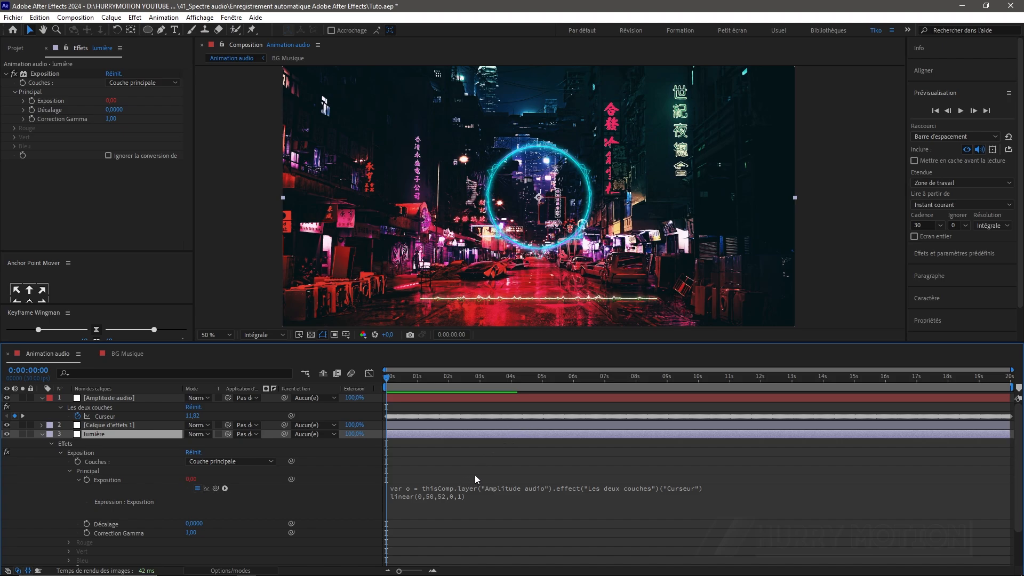
pyautogui.press('space')
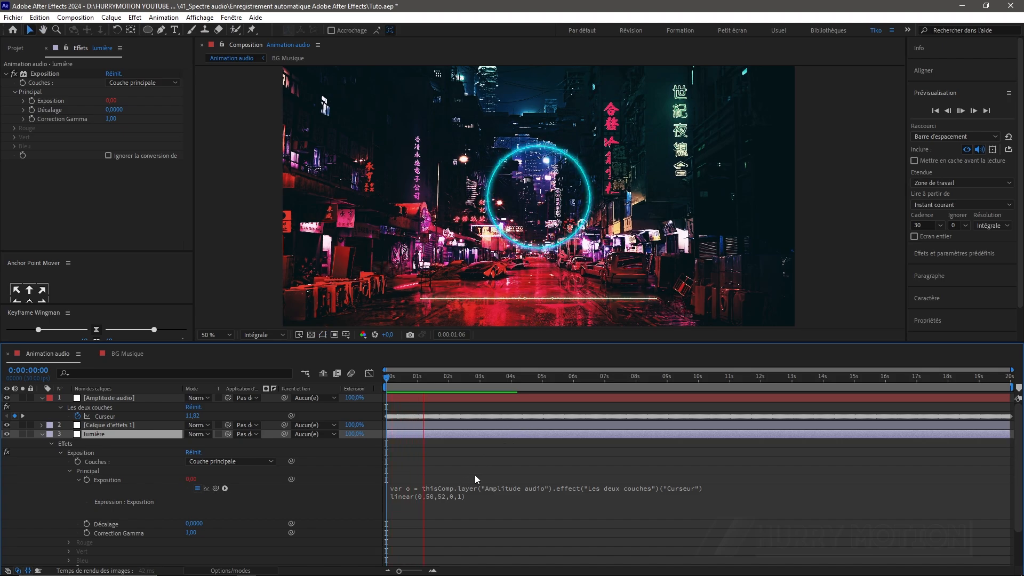
pyautogui.press('space')
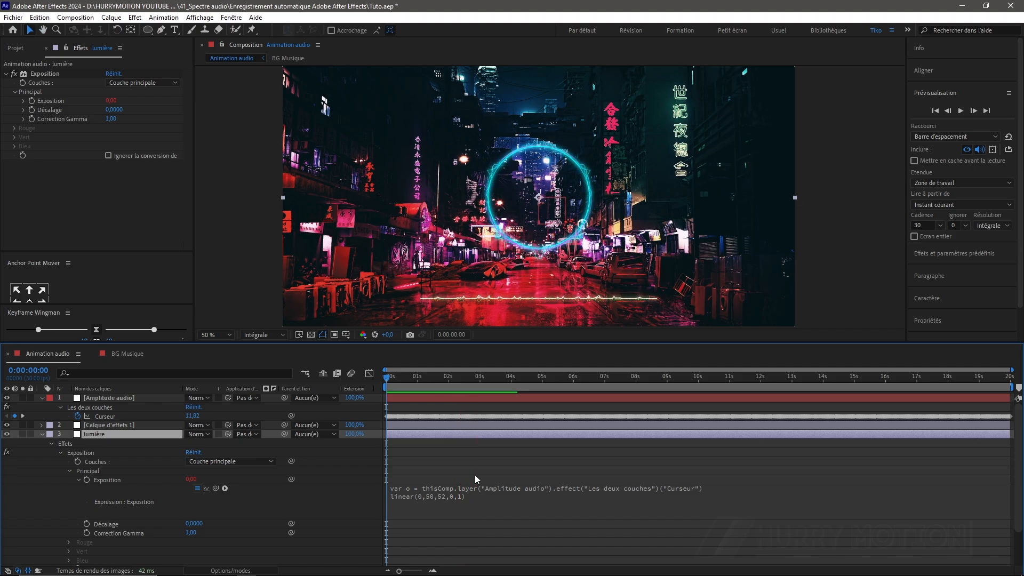
# Replace the first argument of the linear function with the variable o in the Exposition expression.
pyautogui.click(421, 499)
pyautogui.click(429, 497)
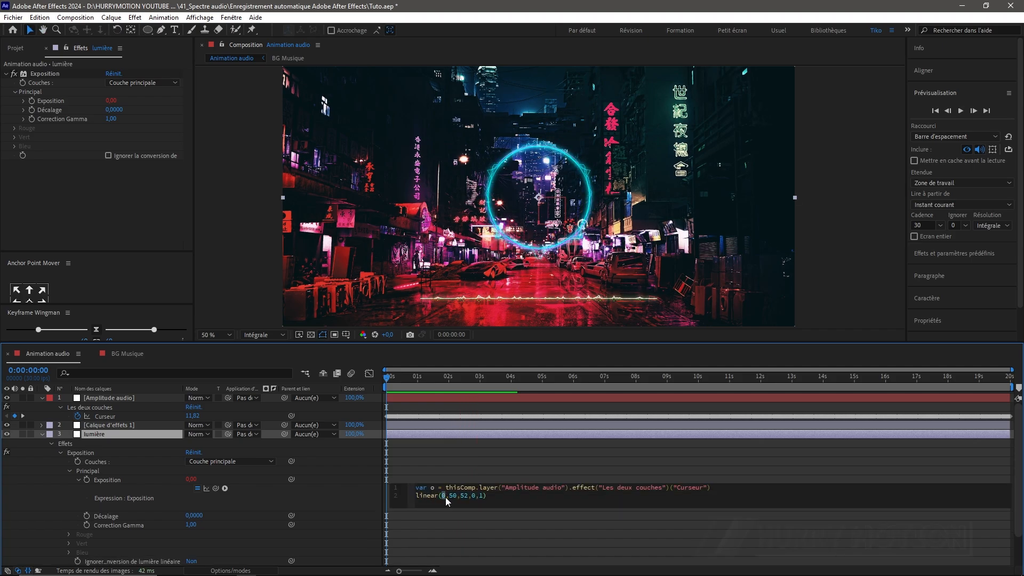
pyautogui.write('o')
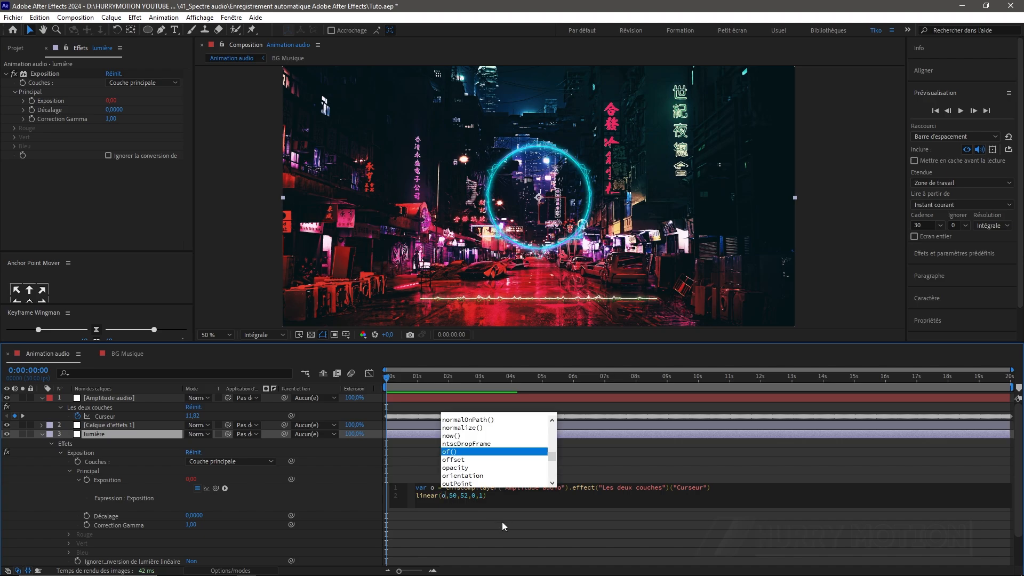
pyautogui.click(587, 446)
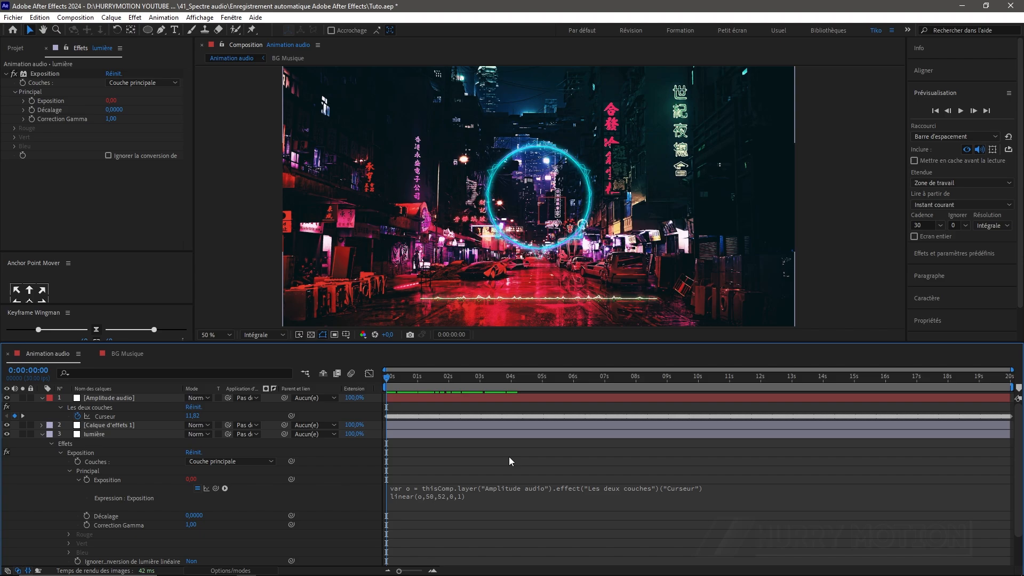
# Play back the animation to check how the exposure reacts to the music, stopping at 0:00:00:22.
pyautogui.press('space')
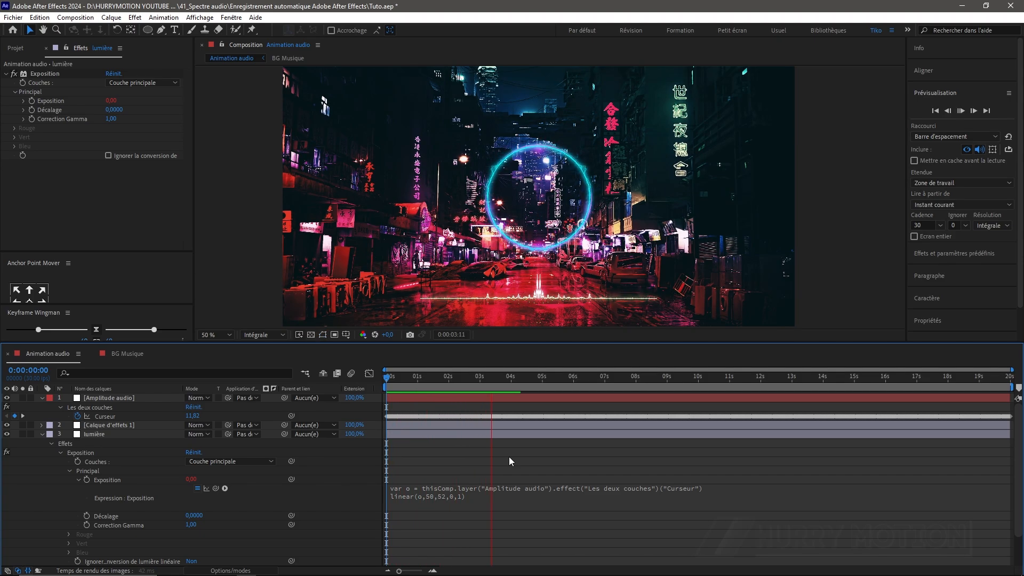
pyautogui.press('space')
pyautogui.press('space')
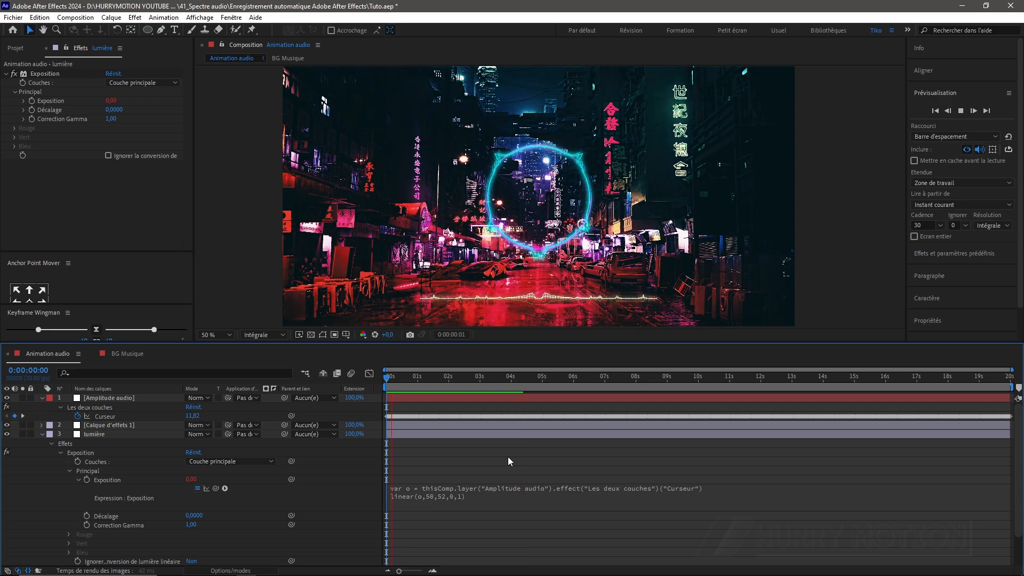
pyautogui.press('space')
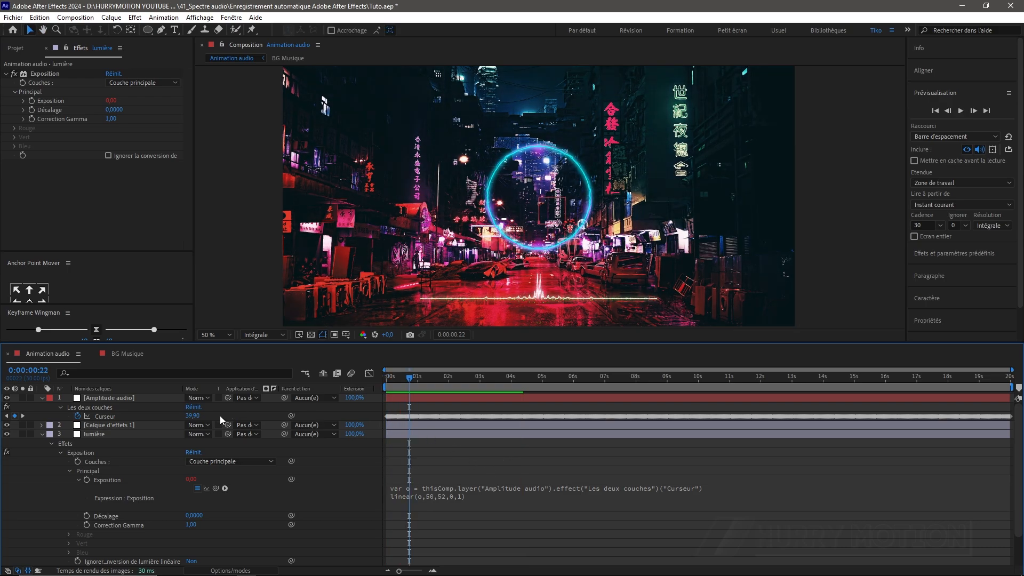
# Examine the Curseur curve of Amplitude audio in the graph editor to compare its amplitude peaks with the linear expression's thresholds.
pyautogui.click(100, 417)
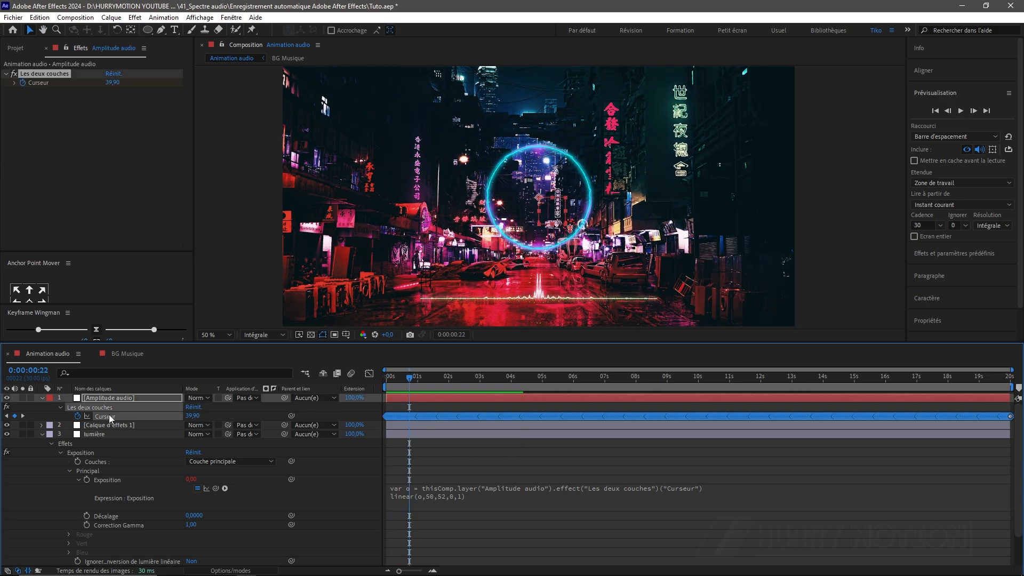
pyautogui.click(369, 375)
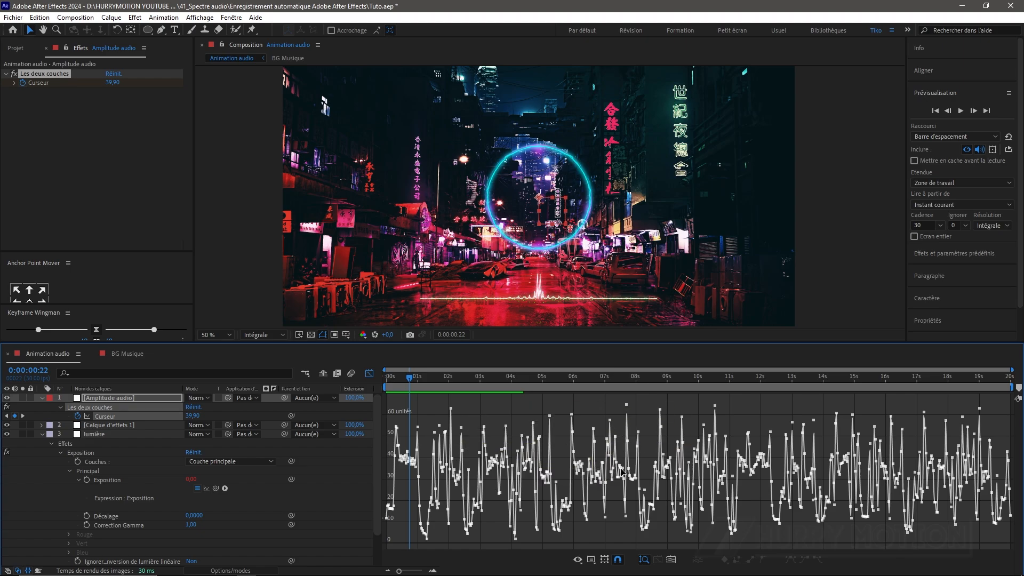
pyautogui.rightClick(516, 411)
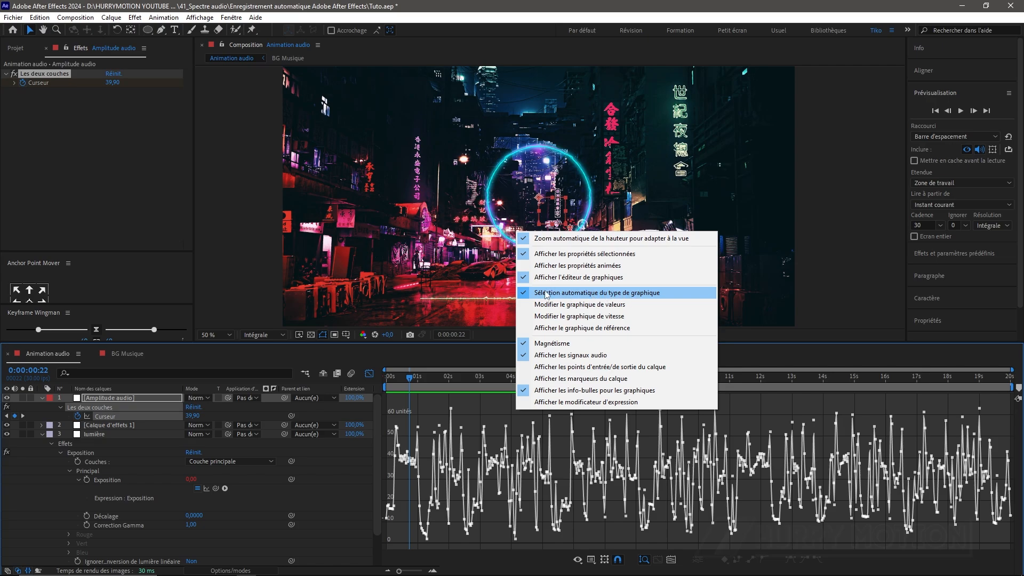
pyautogui.click(526, 294)
pyautogui.rightClick(500, 411)
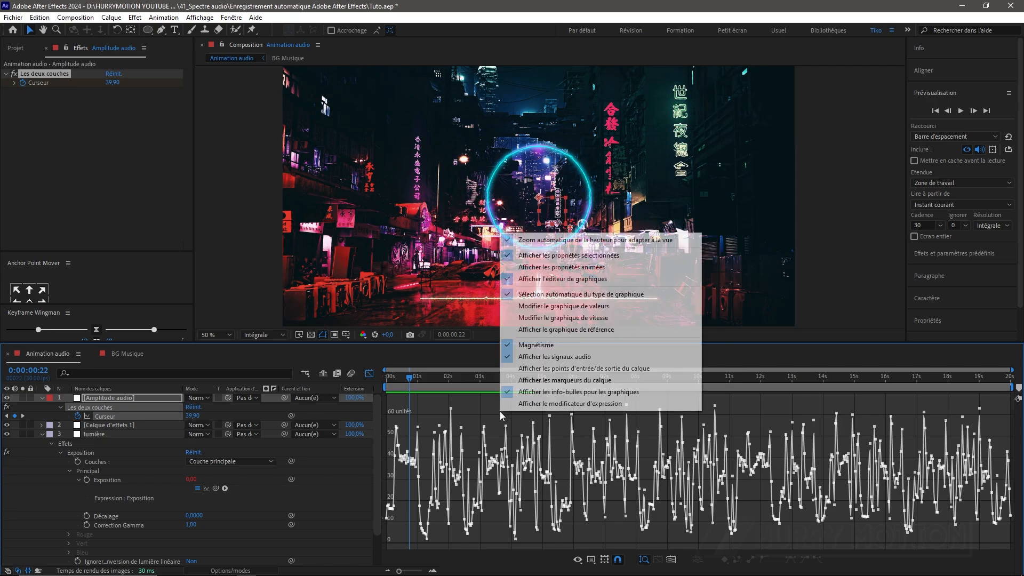
pyautogui.click(550, 295)
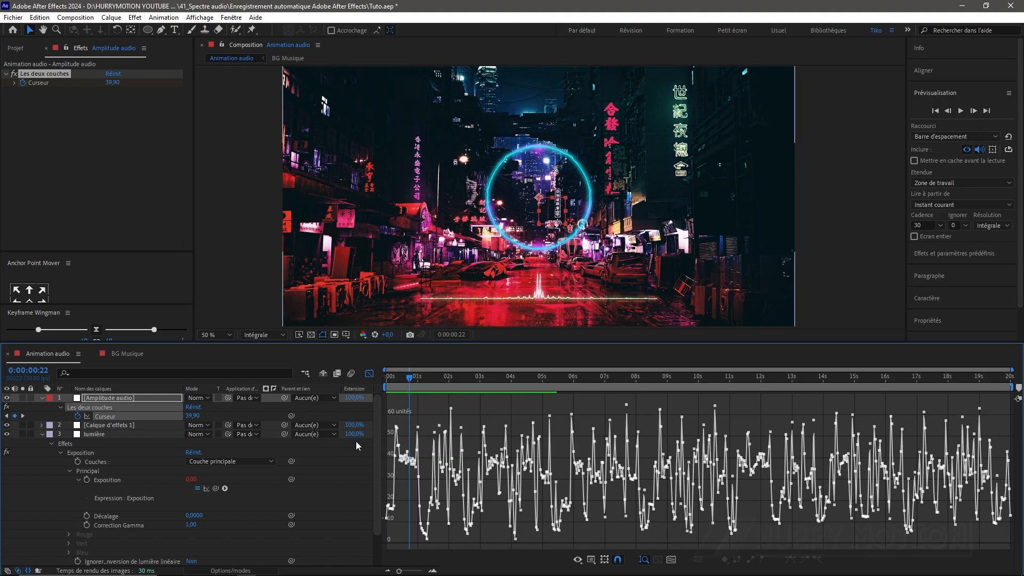
pyautogui.scroll(-2, 341, 468)
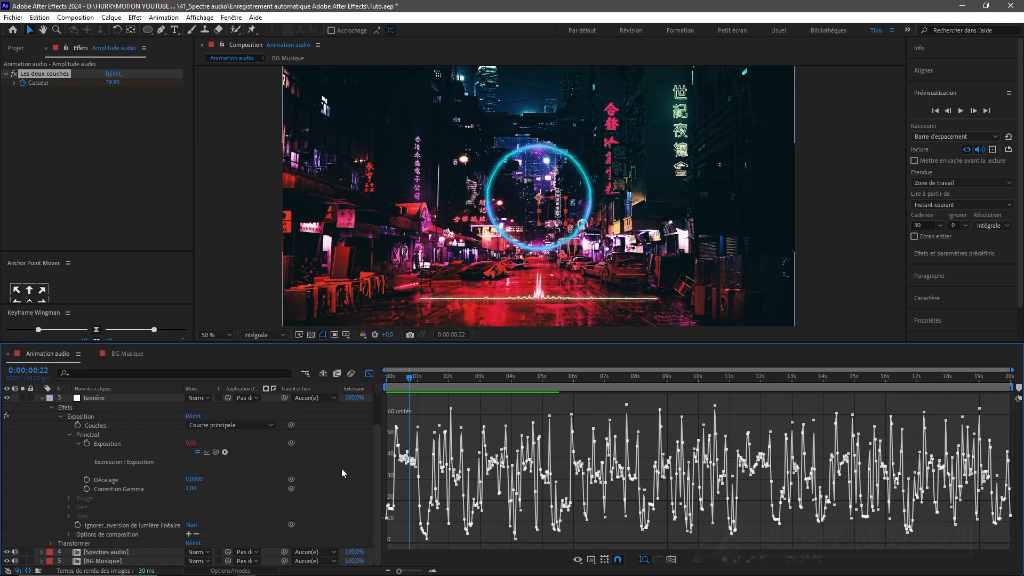
pyautogui.click(370, 373)
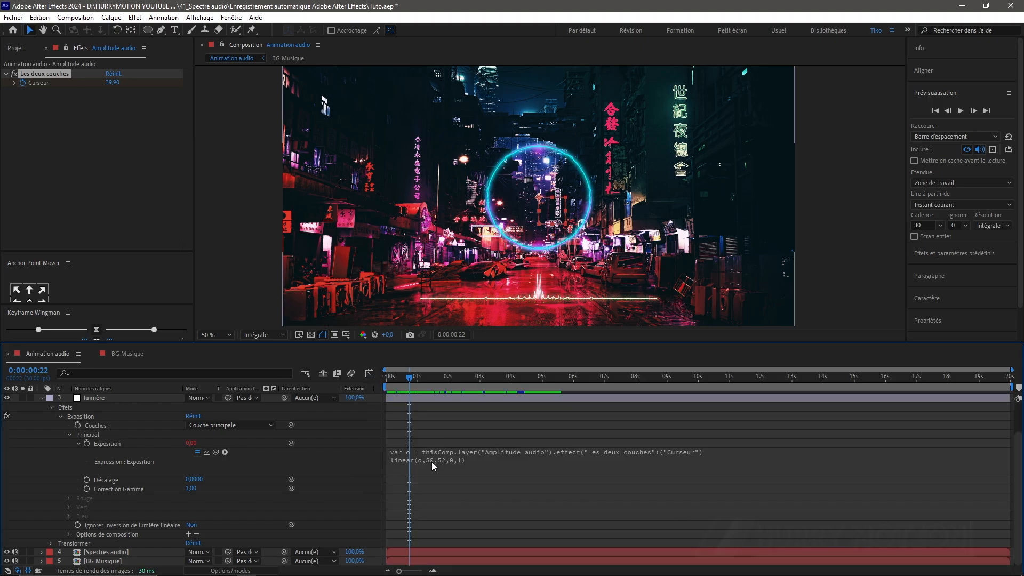
pyautogui.scroll(2, 385, 413)
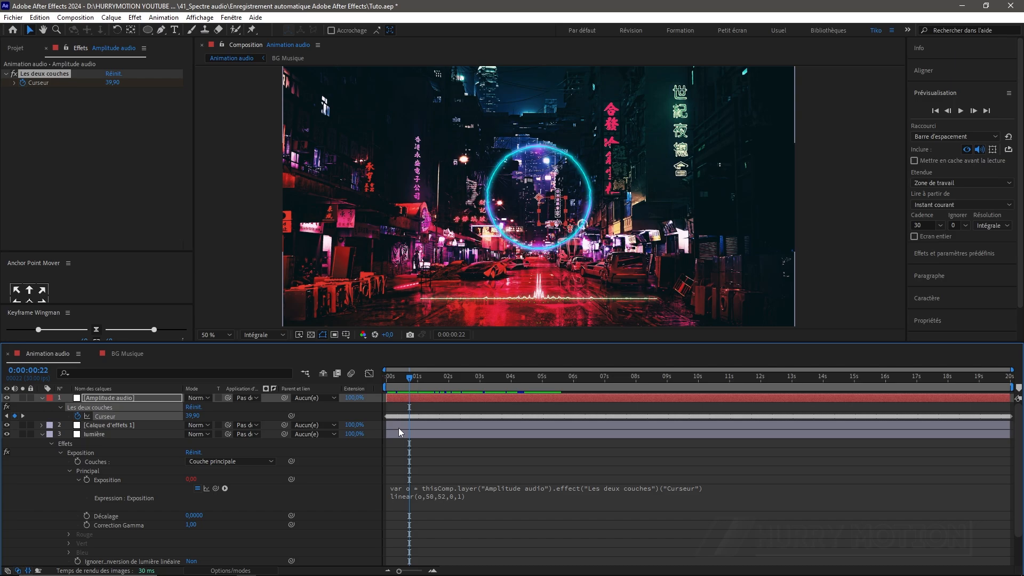
pyautogui.click(370, 373)
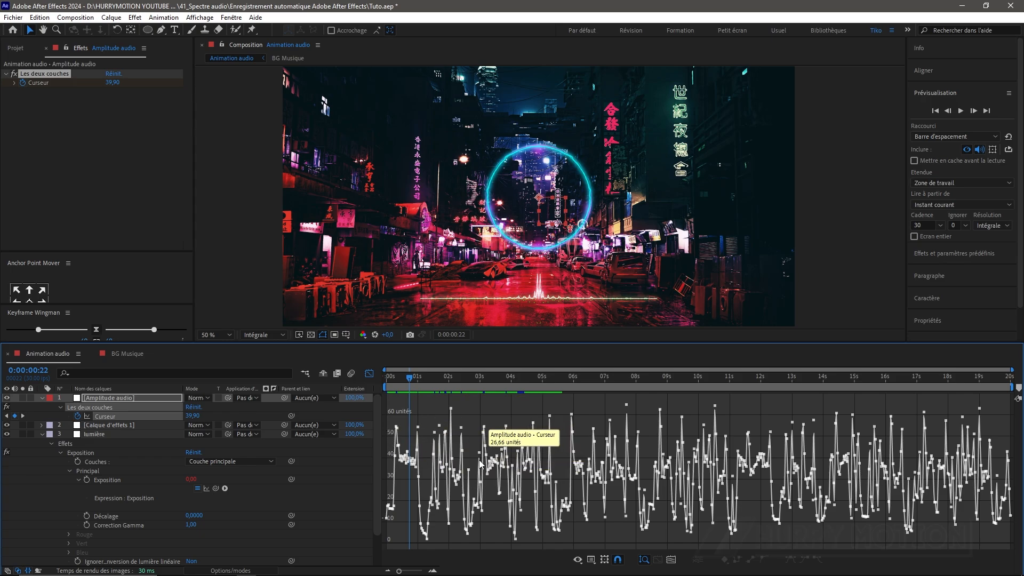
pyautogui.click(370, 374)
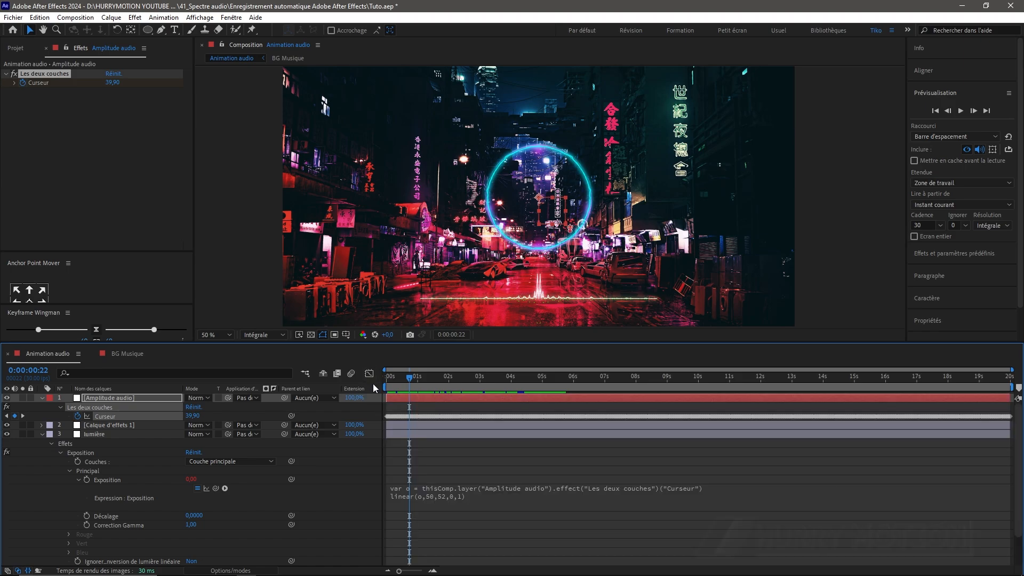
# Set the input range of the linear function in the Exposition expression to 30 and 32.
pyautogui.click(440, 500)
pyautogui.click(455, 496)
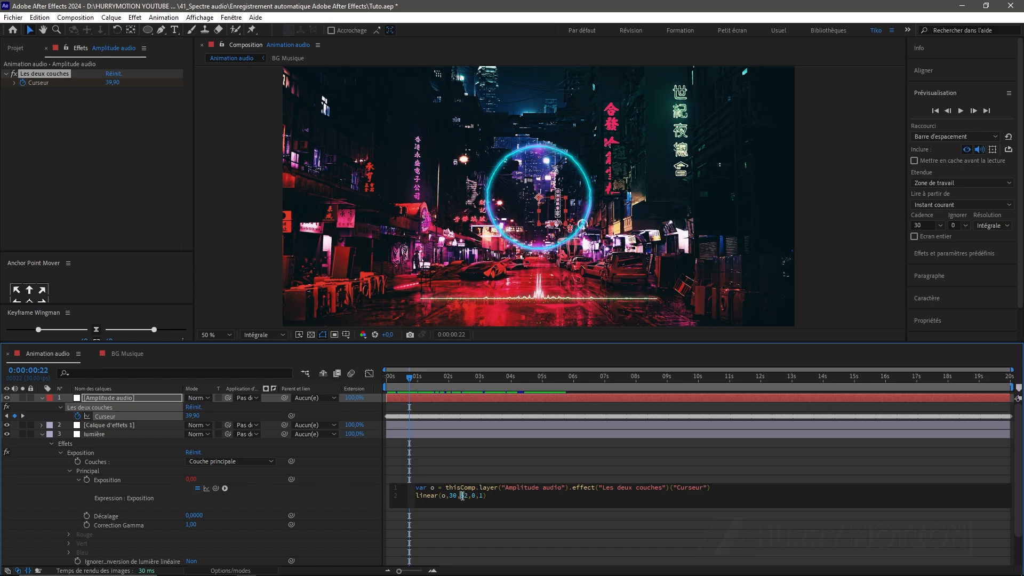
pyautogui.click(489, 448)
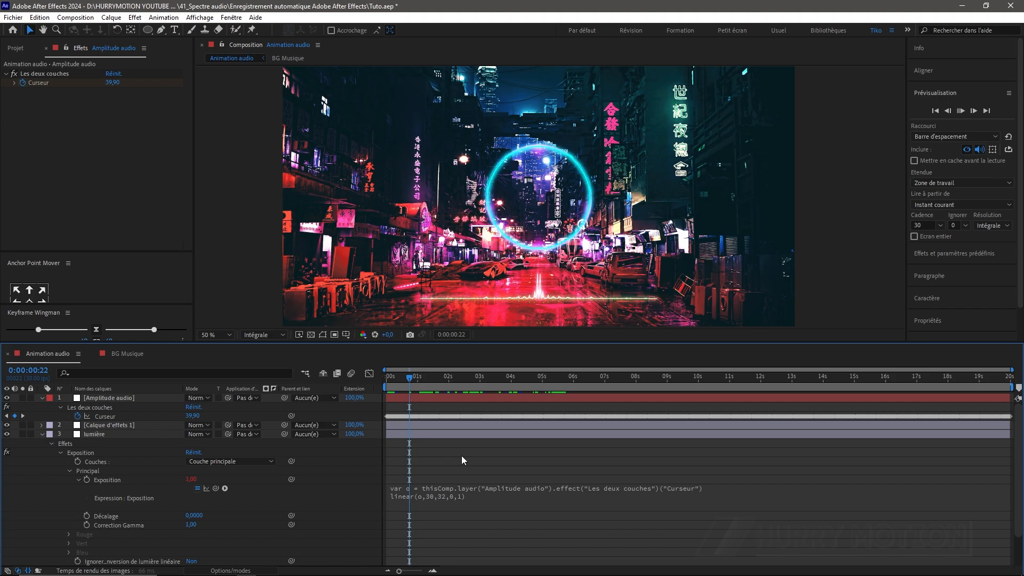
# Play back the animation, and change the last line of the lumière layer's Exposition expression to linear(o,50,52,0,3).
pyautogui.press('space')
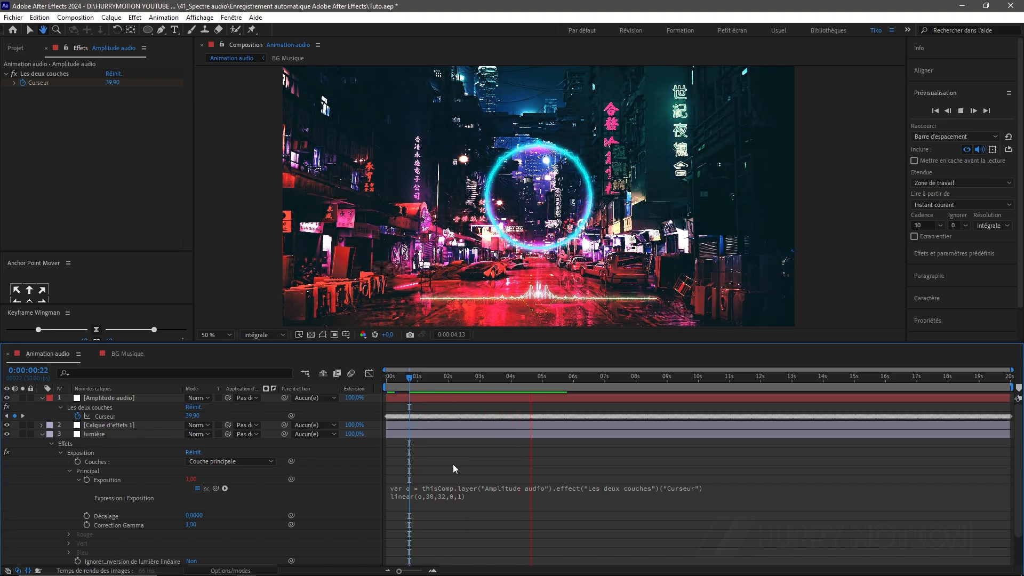
pyautogui.press('space')
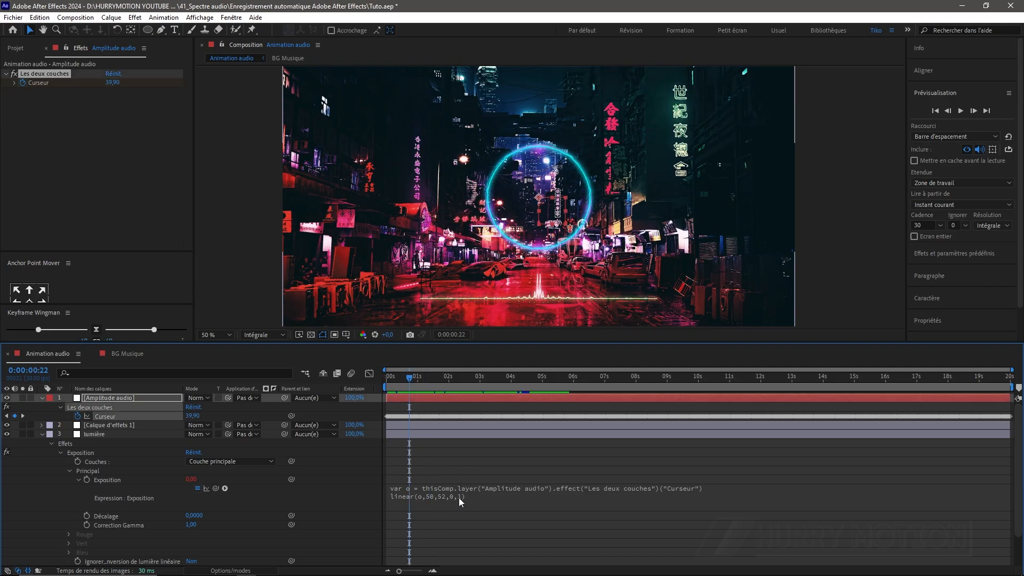
pyautogui.click(460, 498)
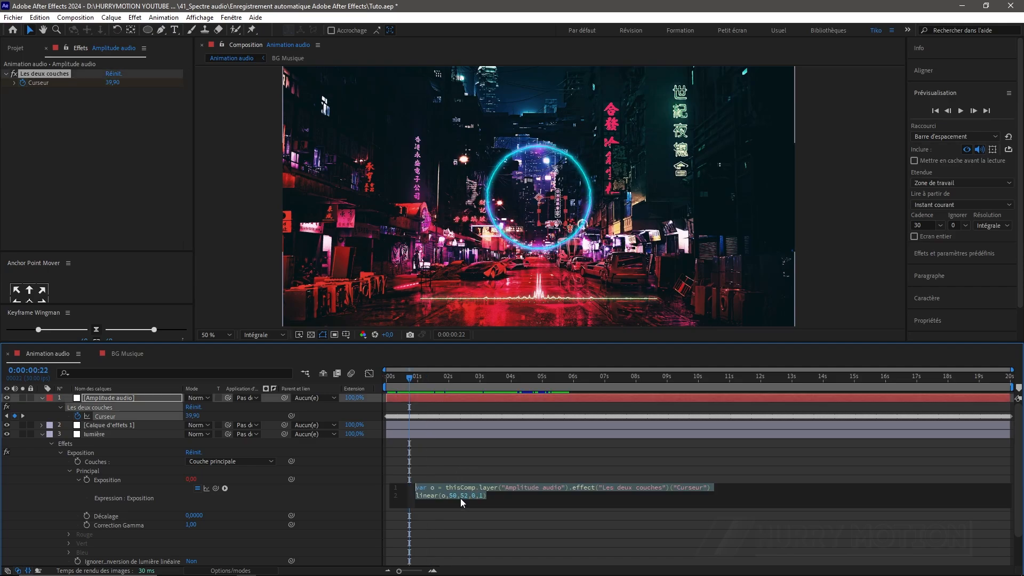
pyautogui.click(482, 497)
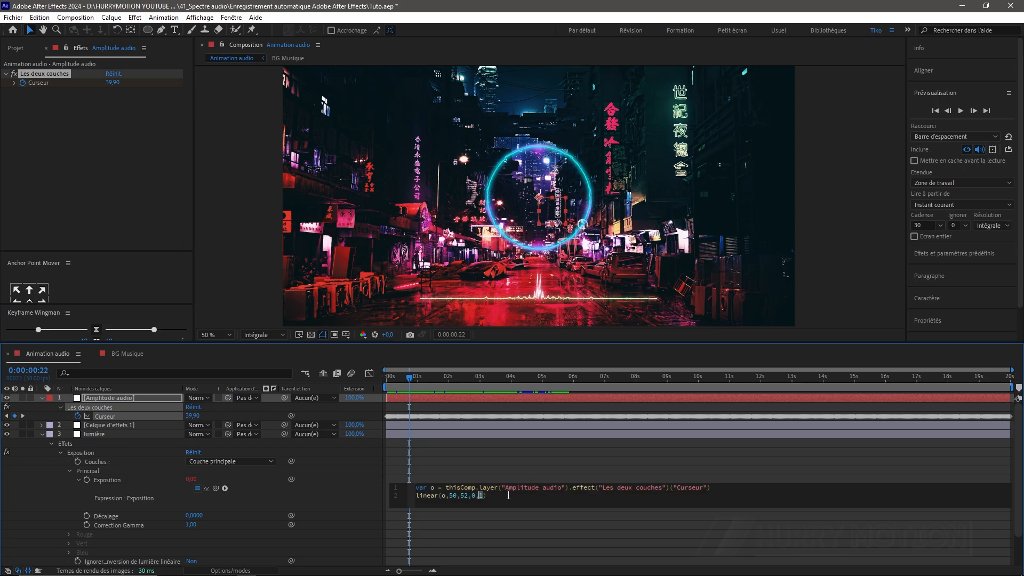
pyautogui.click(477, 433)
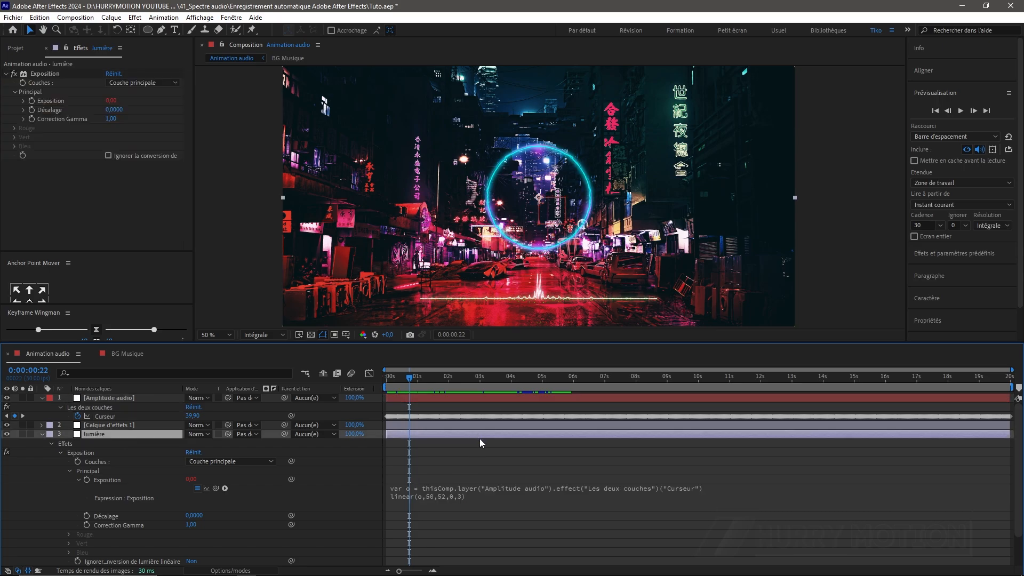
# Play back the animation to check the exposure flashes, stopping at 0:00:01:14, and collapse the lumière and Amplitude audio layers.
pyautogui.press('space')
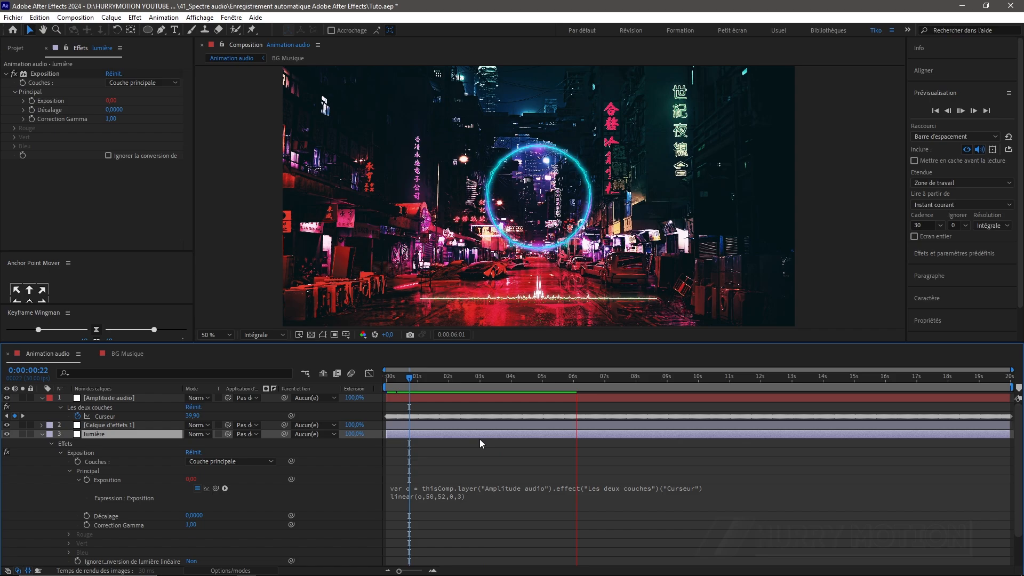
pyautogui.press('space')
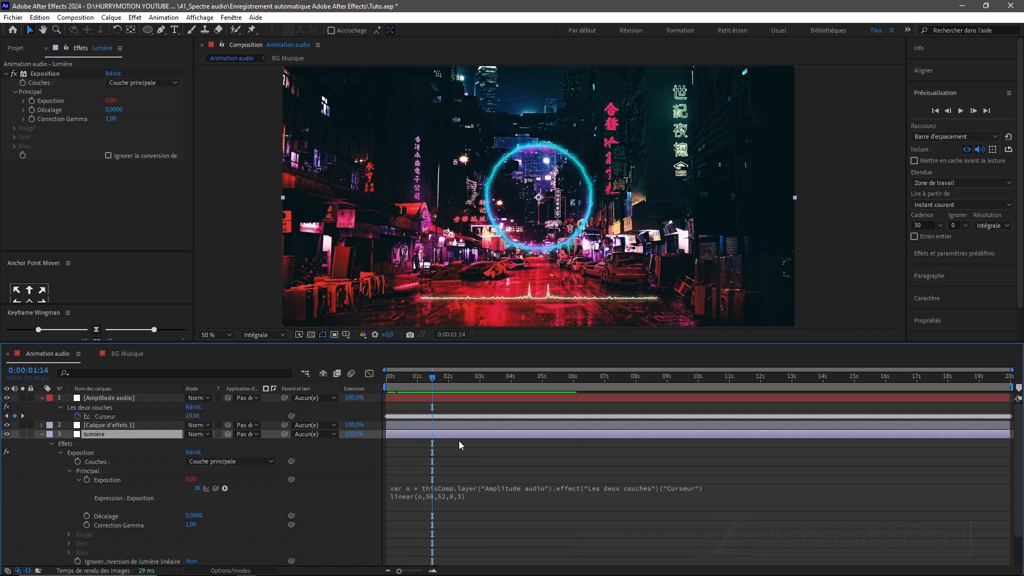
pyautogui.click(42, 434)
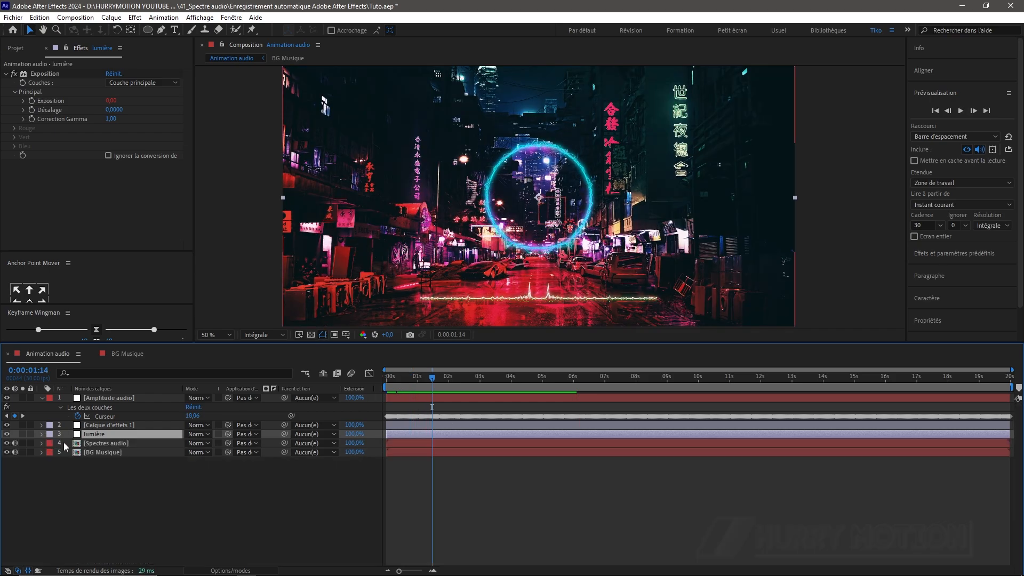
pyautogui.click(42, 398)
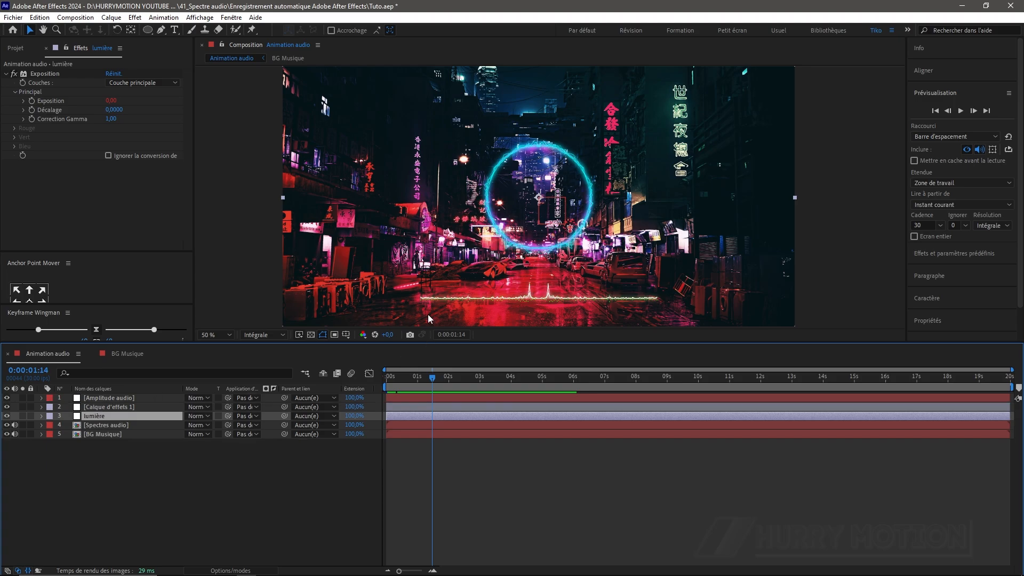
# Add an expression to the Echelle property of BG Musique that links it to the Curseur of Amplitude audio.
pyautogui.click(98, 435)
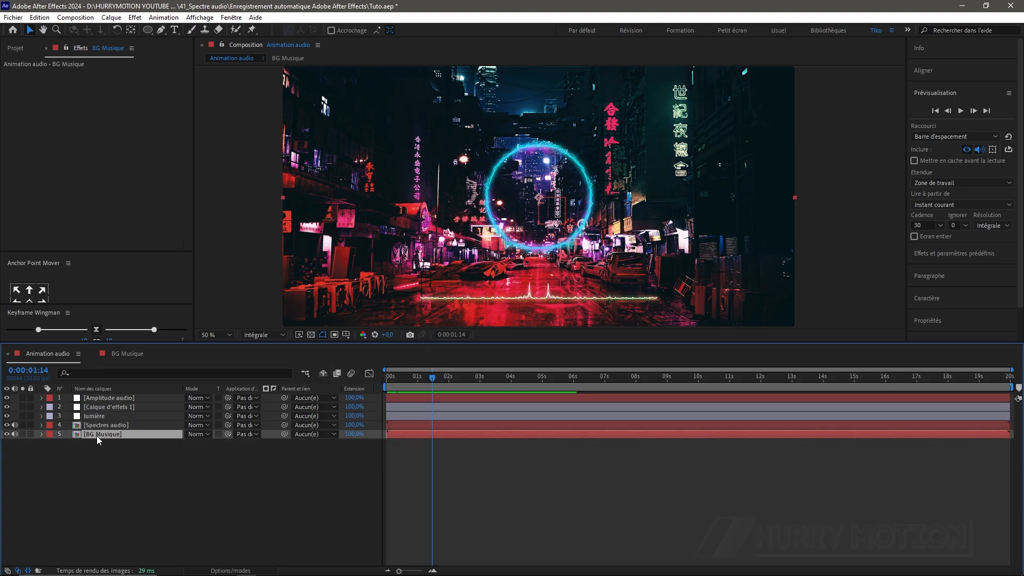
pyautogui.press('s')
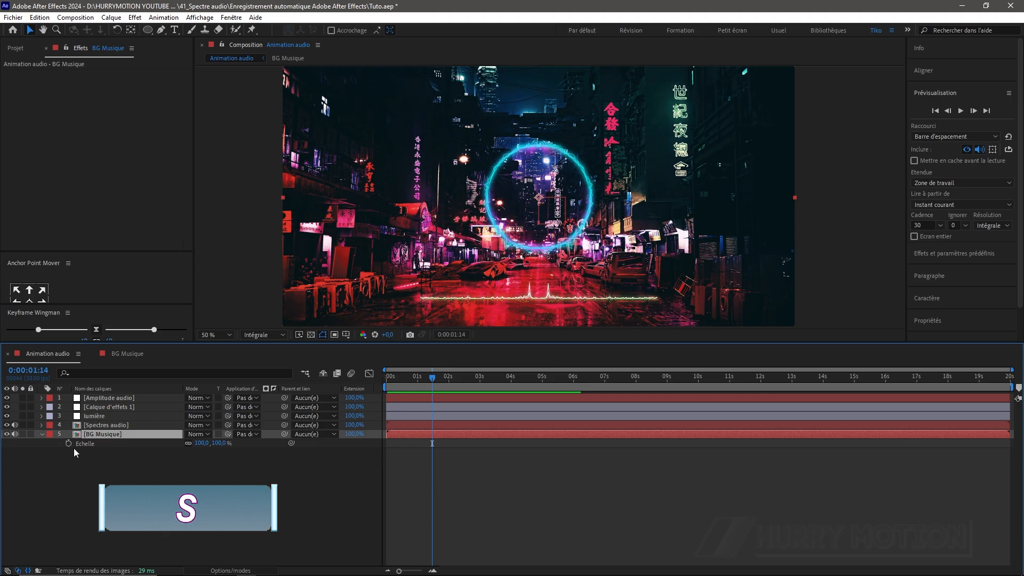
pyautogui.click(42, 398)
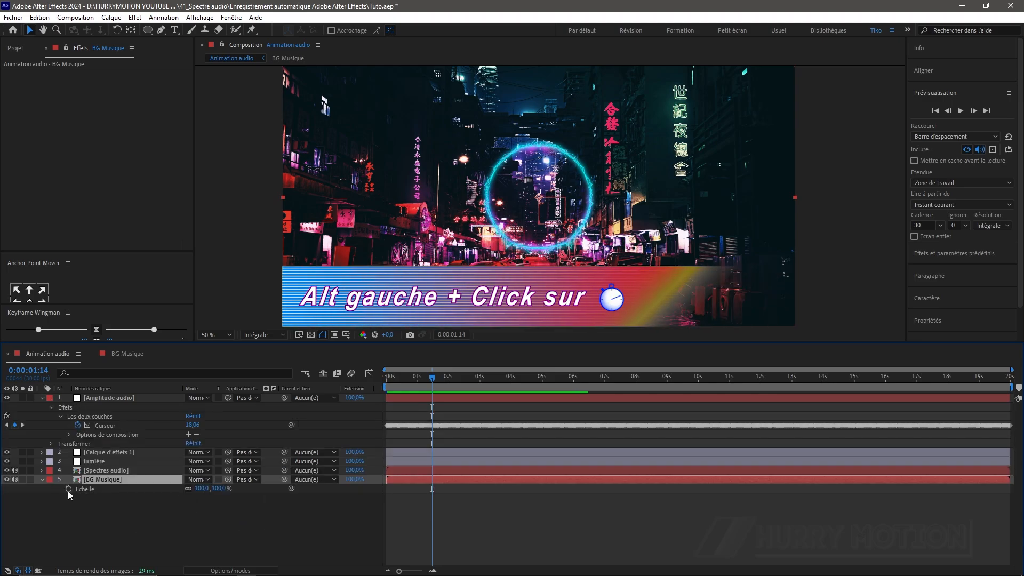
pyautogui.keyDown('alt'); pyautogui.click(67, 489); pyautogui.keyUp('alt')
pyautogui.moveTo(216, 497); pyautogui.dragTo(92, 425)
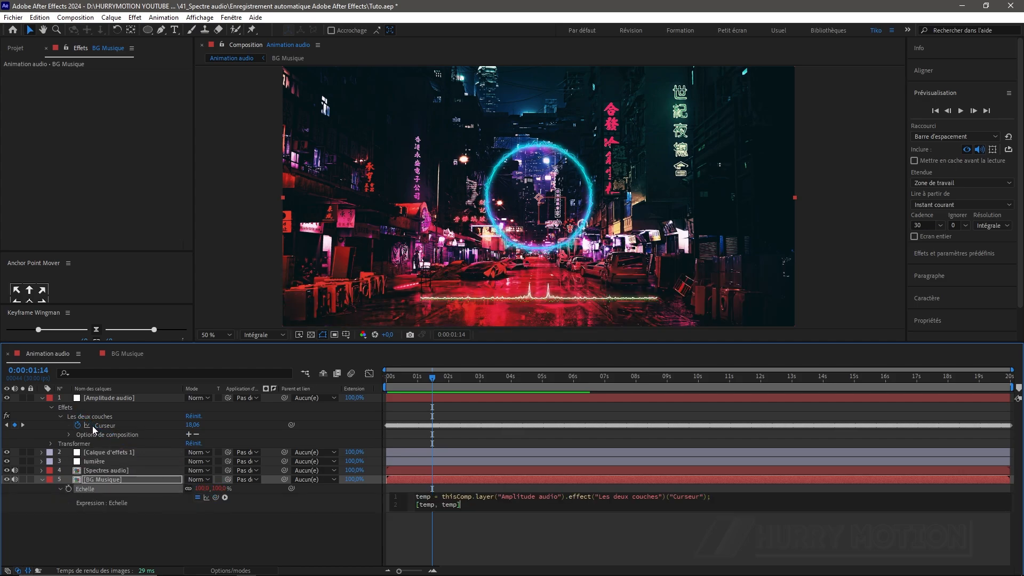
pyautogui.click(427, 479)
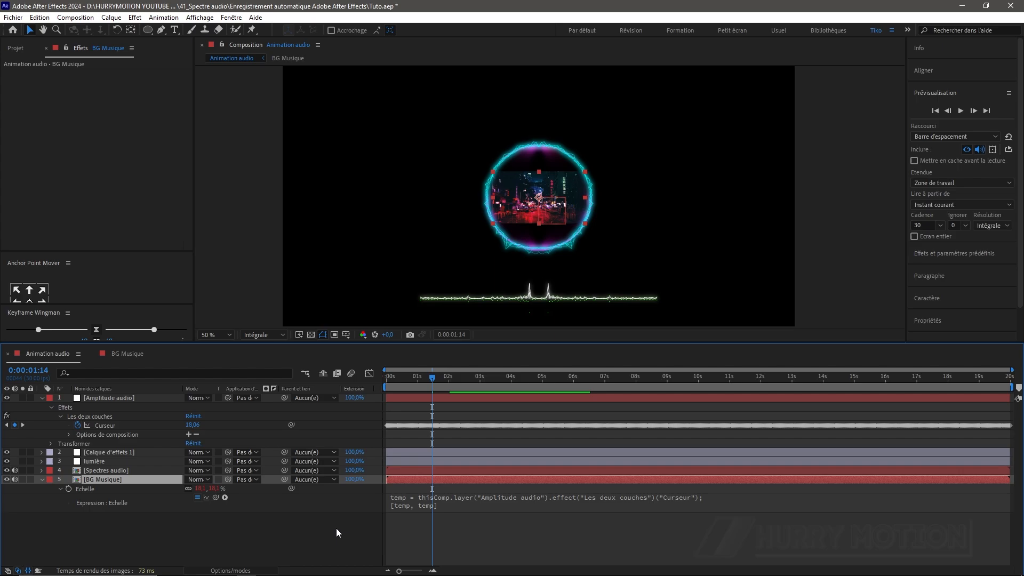
# Play back the animation to check how the background's scale reacts, and move the playhead to 0:00:02:05.
pyautogui.press('space')
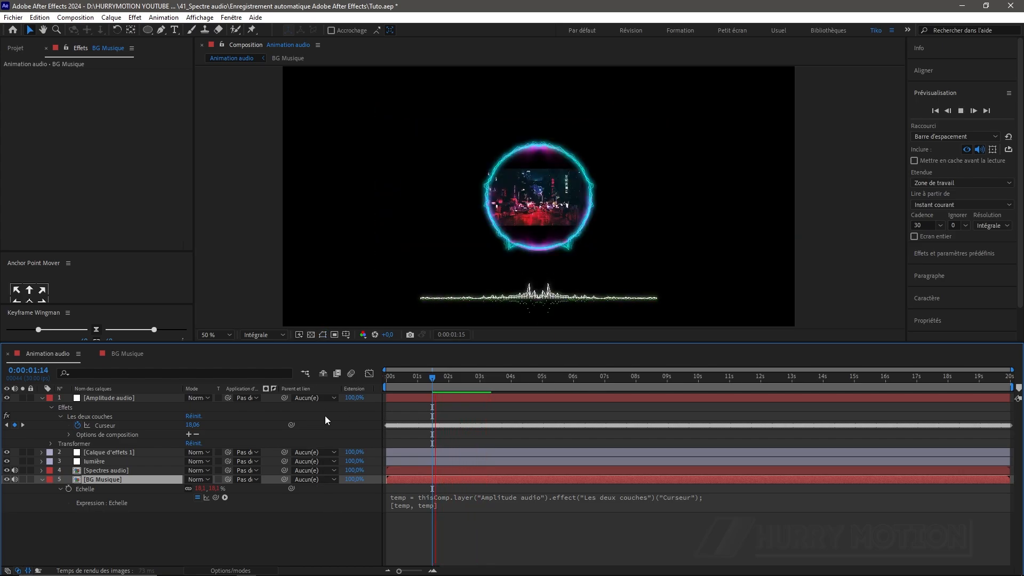
pyautogui.press('space')
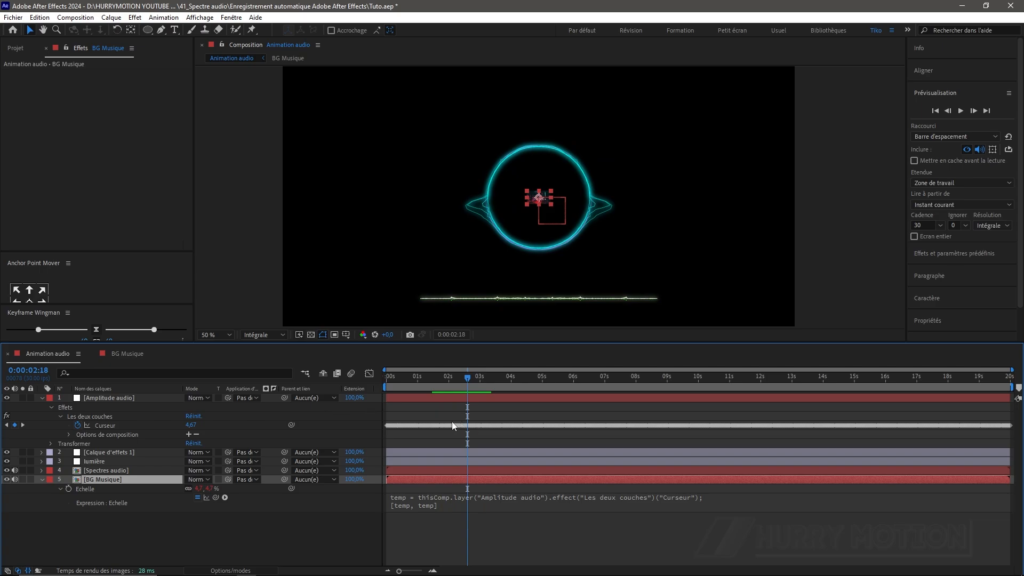
pyautogui.moveTo(473, 379); pyautogui.dragTo(455, 380)
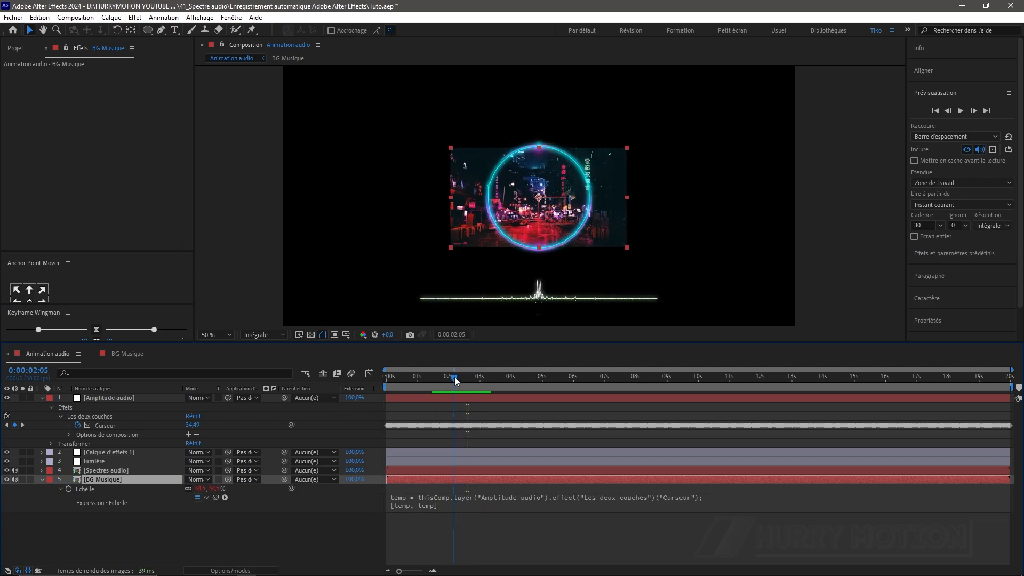
# Append +[100,100] to the end of the Echelle expression of BG Musique.
pyautogui.click(436, 505)
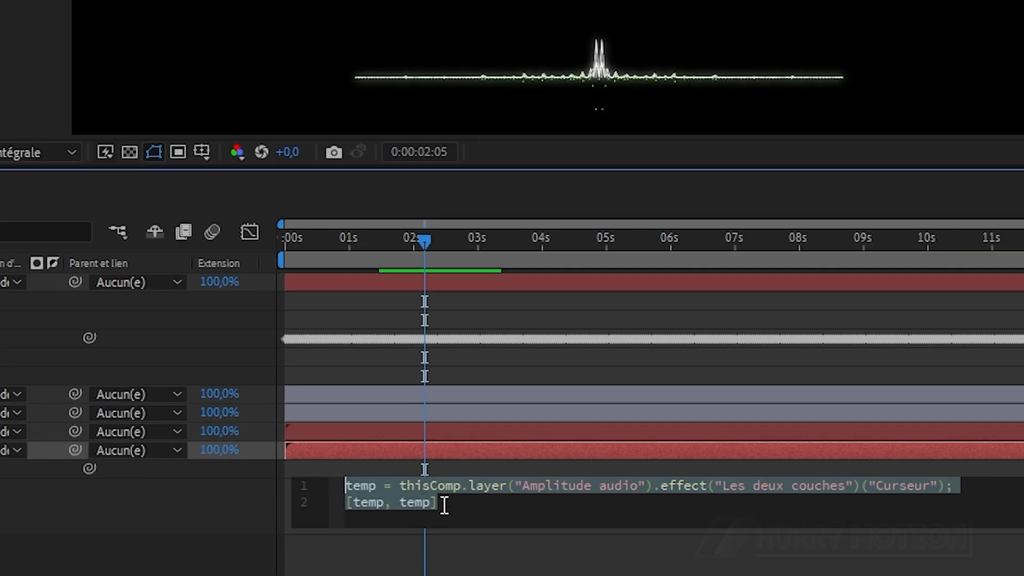
pyautogui.click(445, 505)
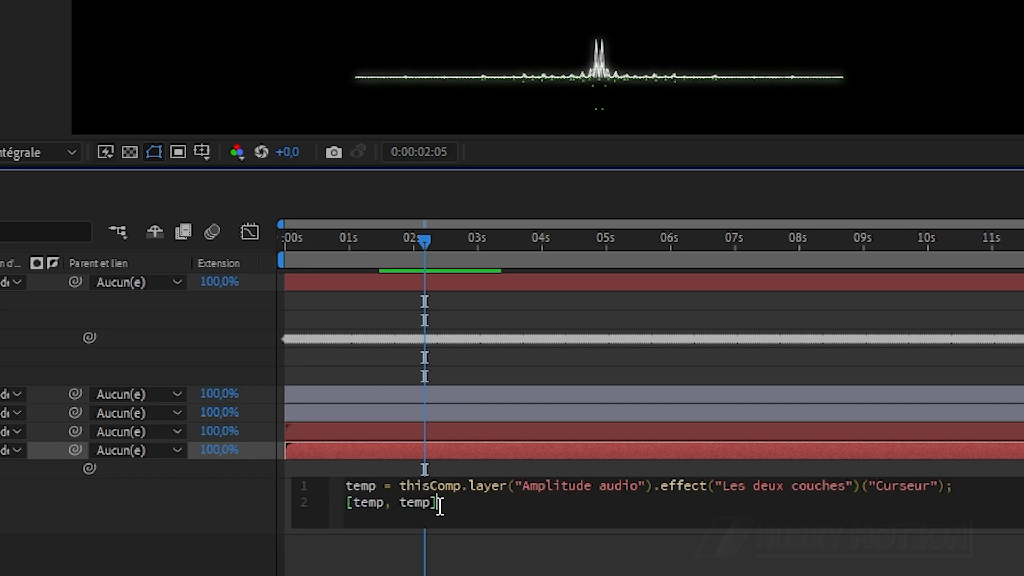
pyautogui.write('+')
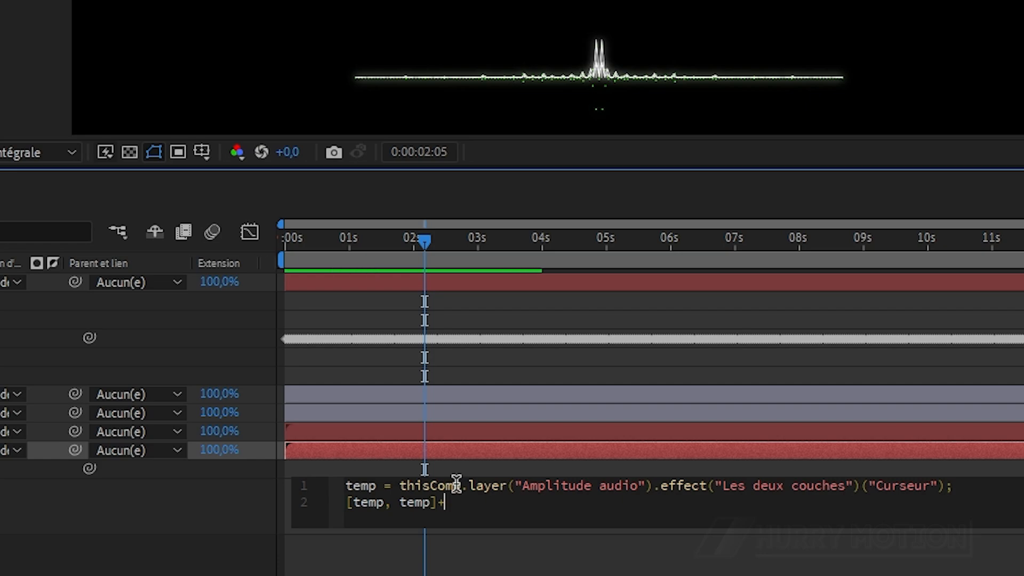
pyautogui.write('[]')
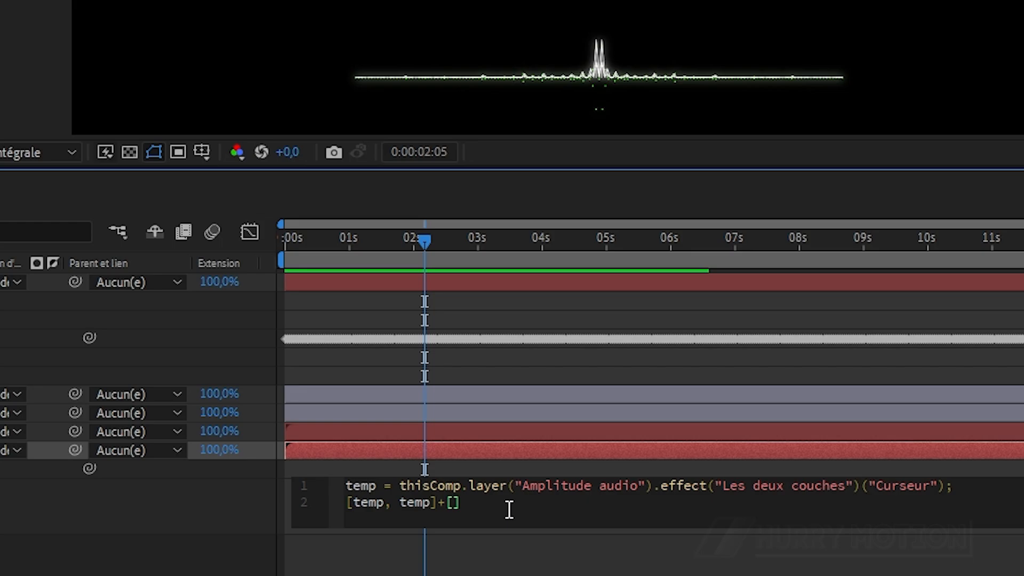
pyautogui.write('100,100')
pyautogui.click(531, 451)
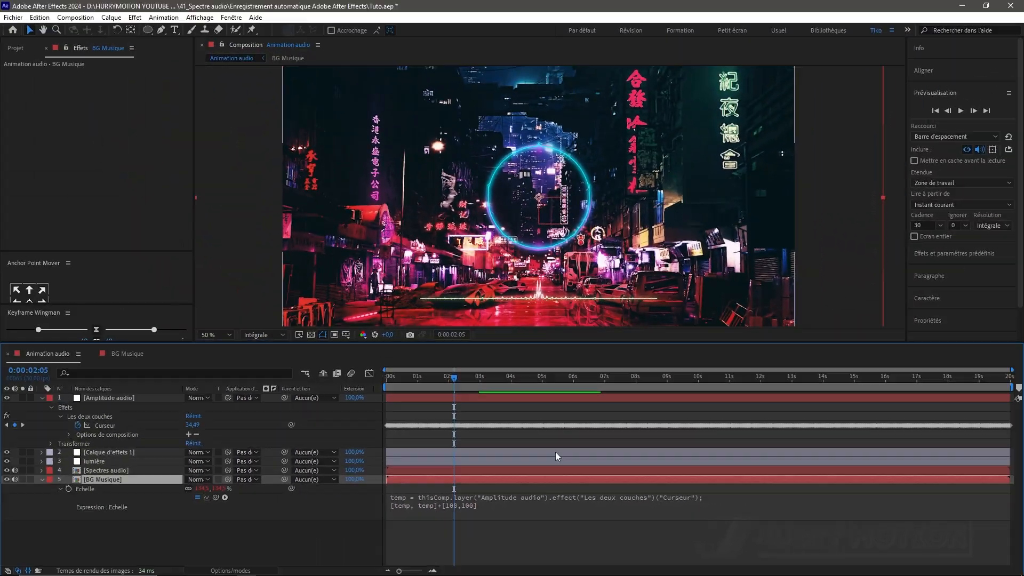
# Play back the animation with the offset scale, and move the playhead to 0:00:04:18.
pyautogui.press('space')
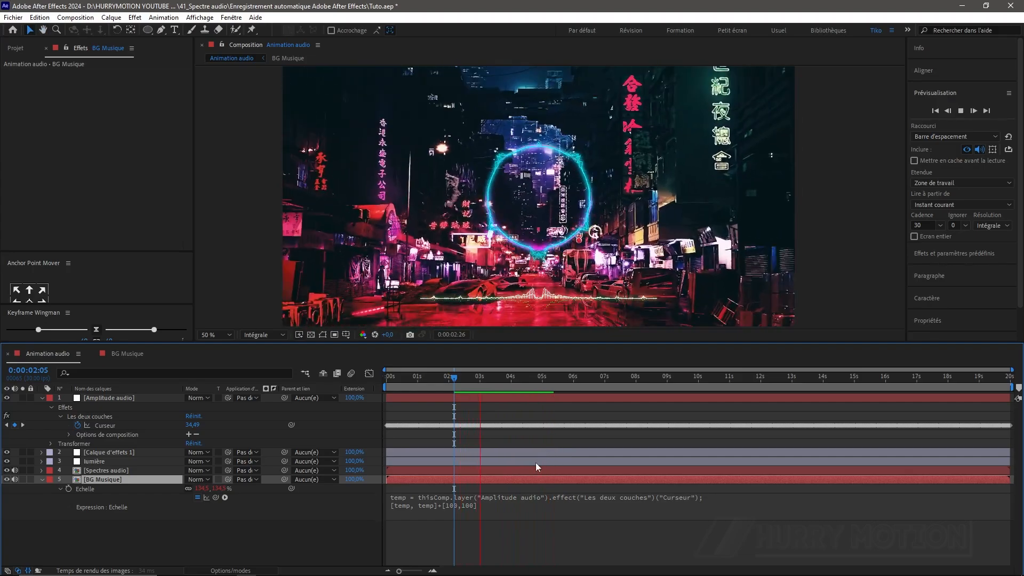
pyautogui.press('space')
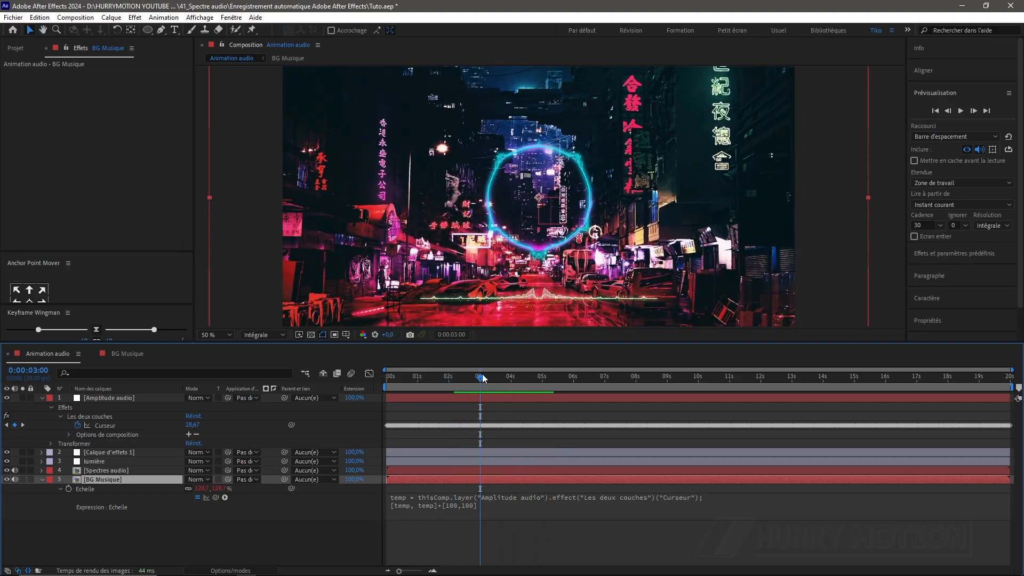
pyautogui.moveTo(483, 378); pyautogui.dragTo(530, 377)
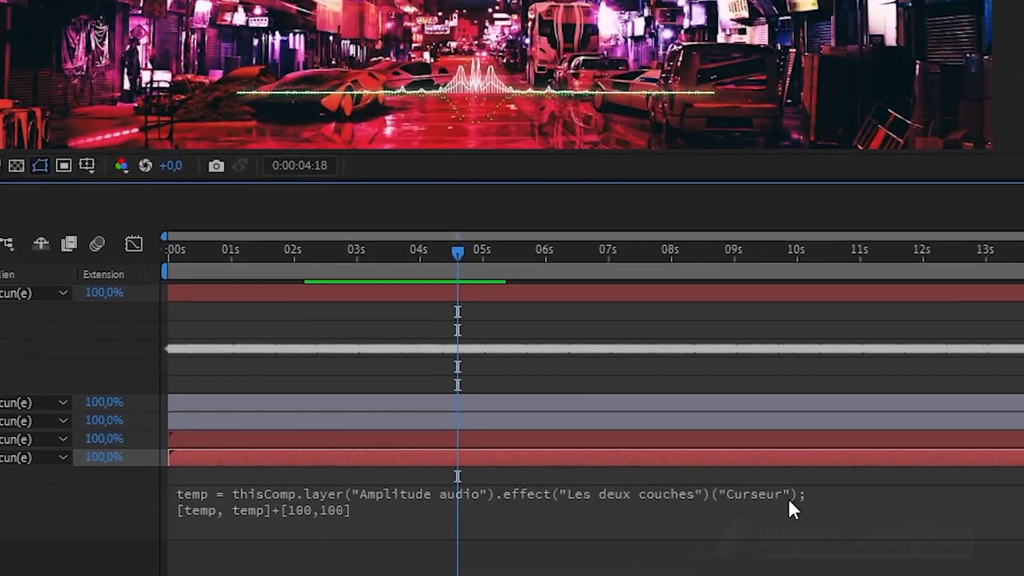
# Divide the Curseur value by 10 in the first line of the Echelle expression of BG Musique.
pyautogui.click(708, 498)
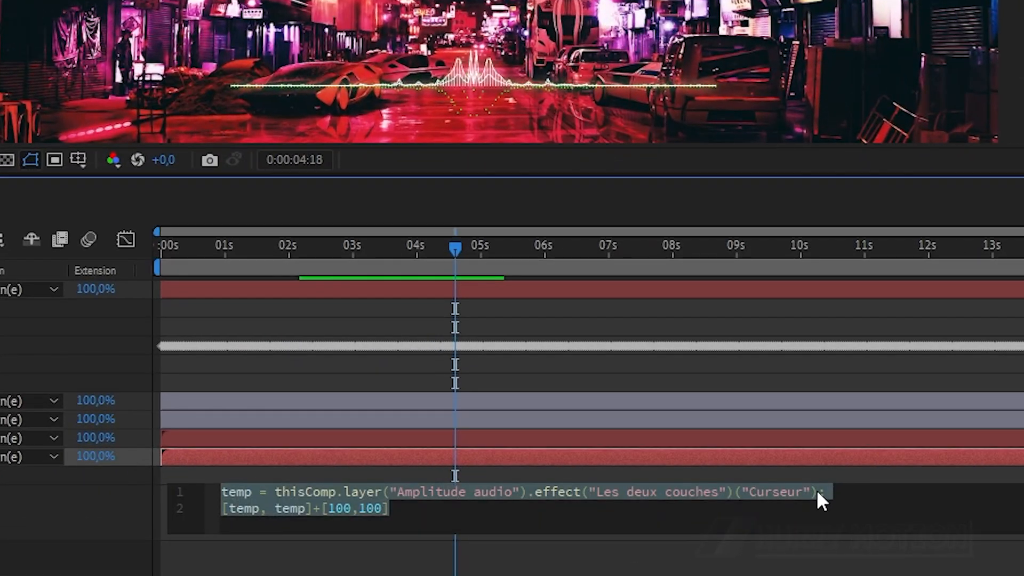
pyautogui.click(818, 492)
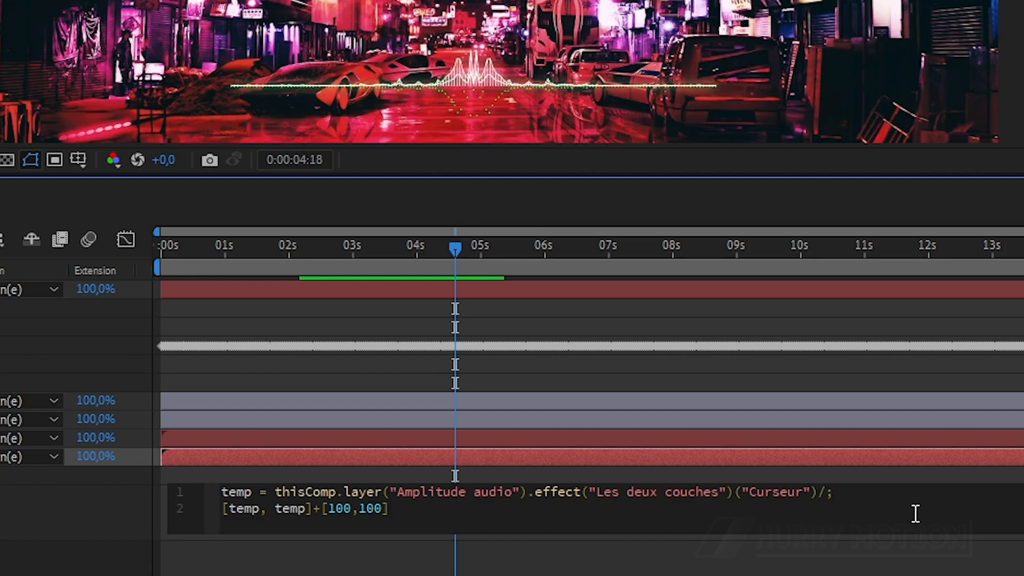
pyautogui.write('/10')
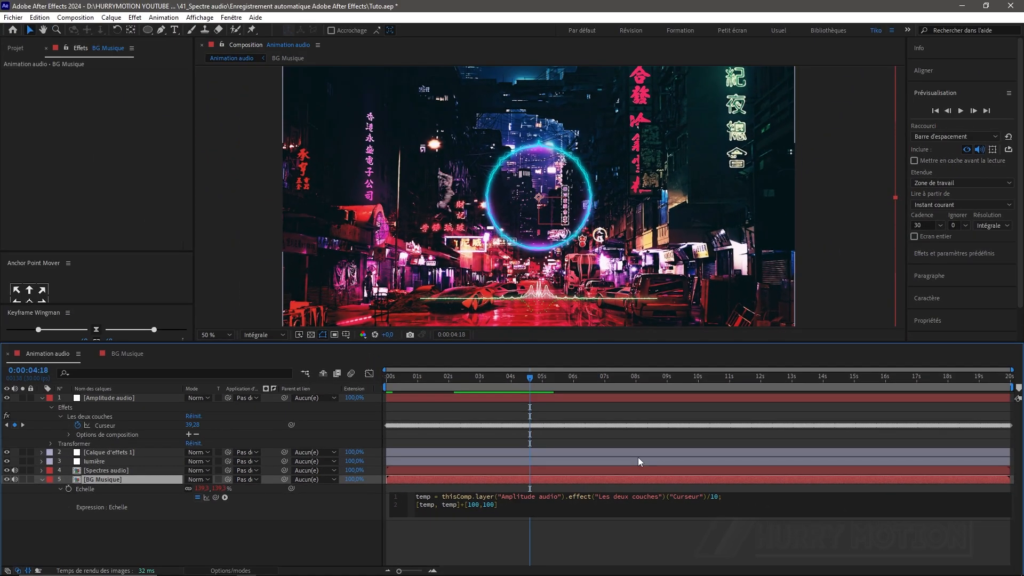
pyautogui.click(658, 479)
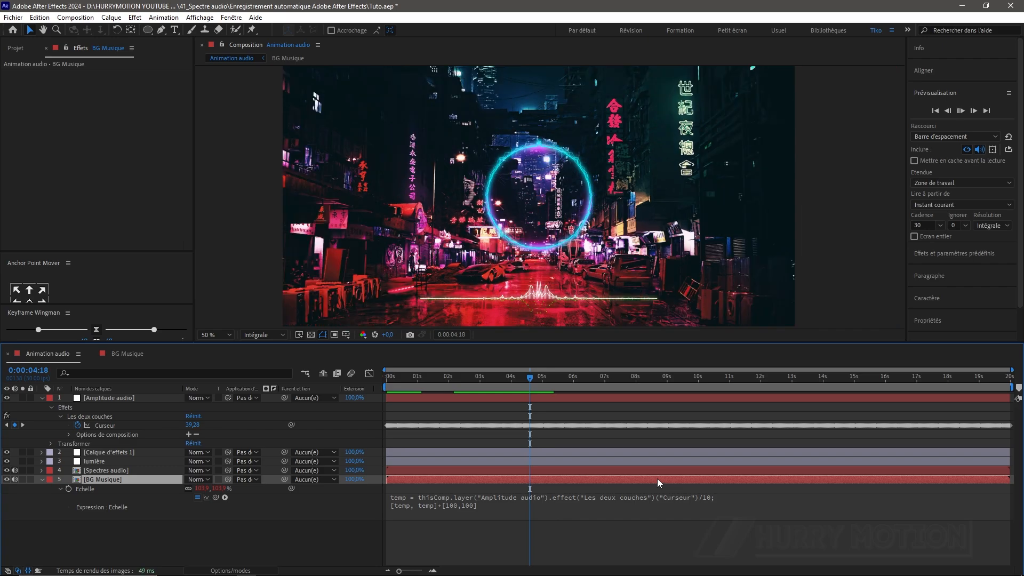
# Play back the animation to check the reduced scale pulse, and collapse the BG Musique and Amplitude audio layers.
pyautogui.press('space')
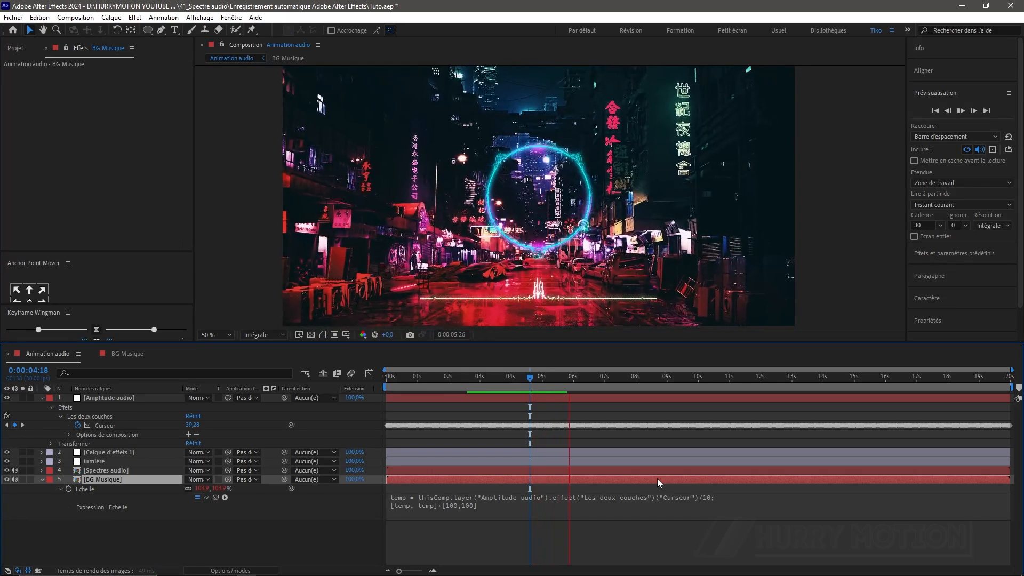
pyautogui.press('space')
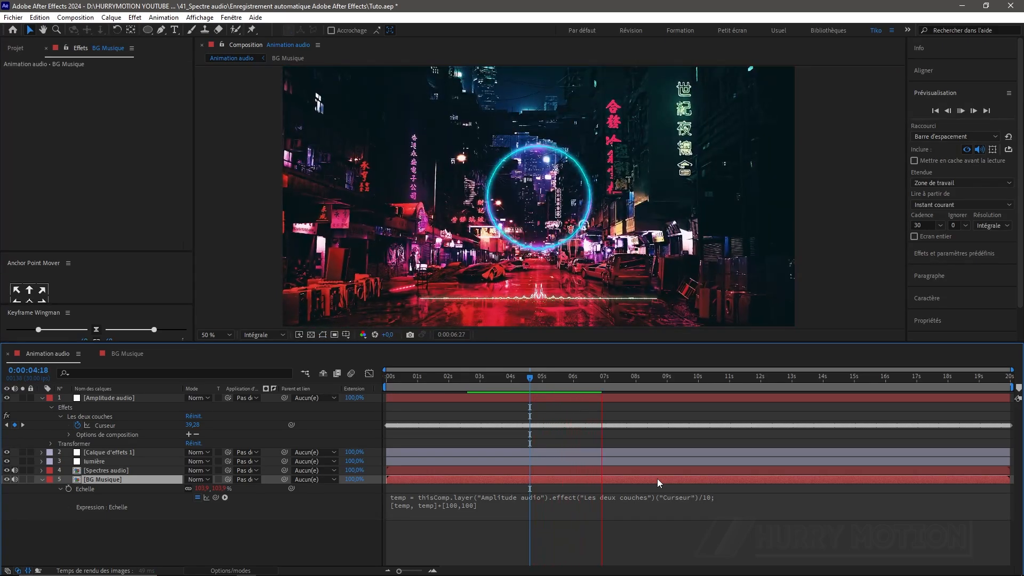
pyautogui.click(42, 479)
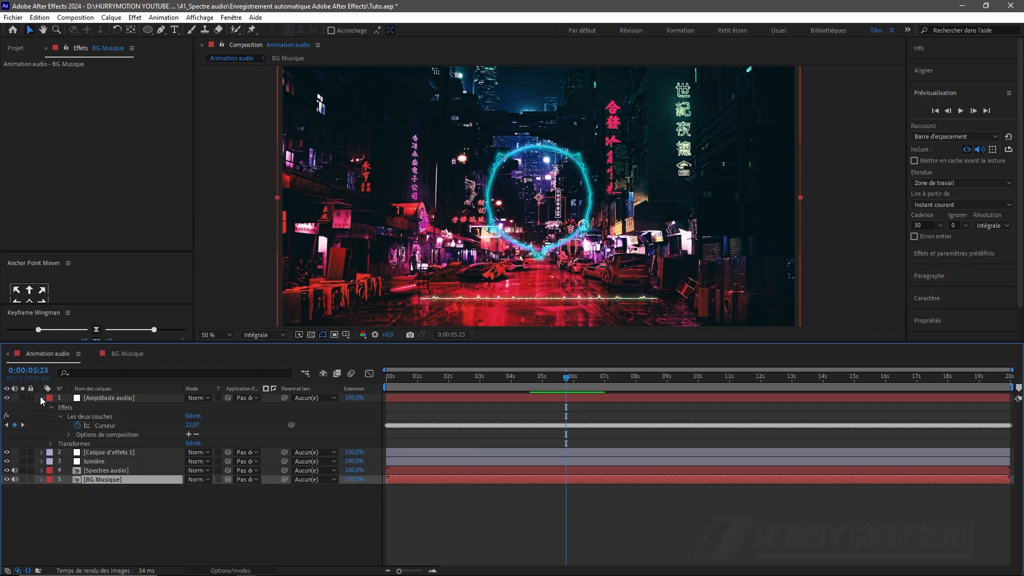
pyautogui.click(41, 398)
# At 0:00:00:15, create an adjustment layer above Amplitude audio and apply the Courbes effect to it.
pyautogui.moveTo(561, 376); pyautogui.dragTo(404, 382)
pyautogui.click(100, 398)
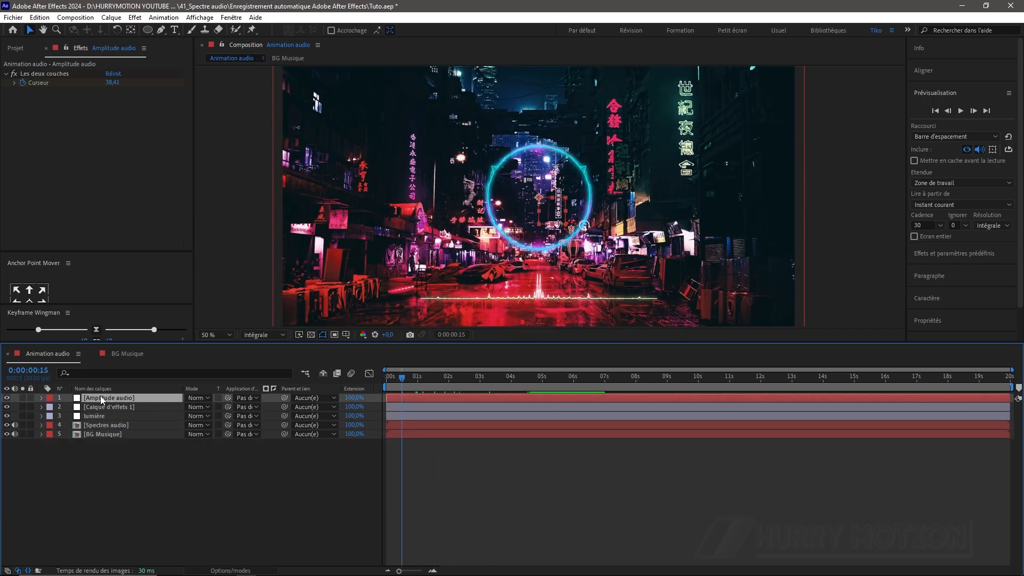
pyautogui.hotkey('ctrl', 'alt', 'y')
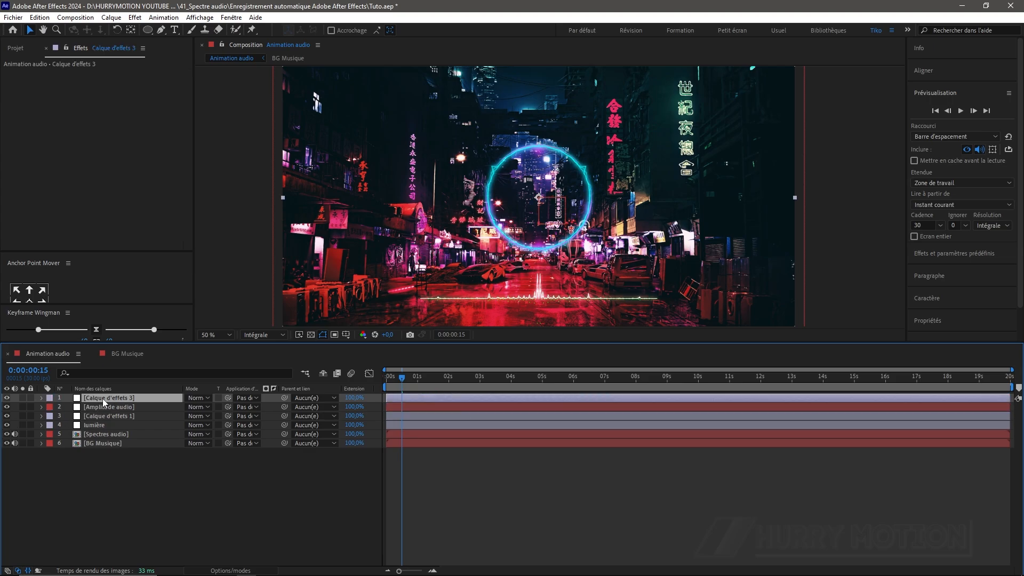
pyautogui.hotkey('ctrl', 'space')
pyautogui.click(161, 388)
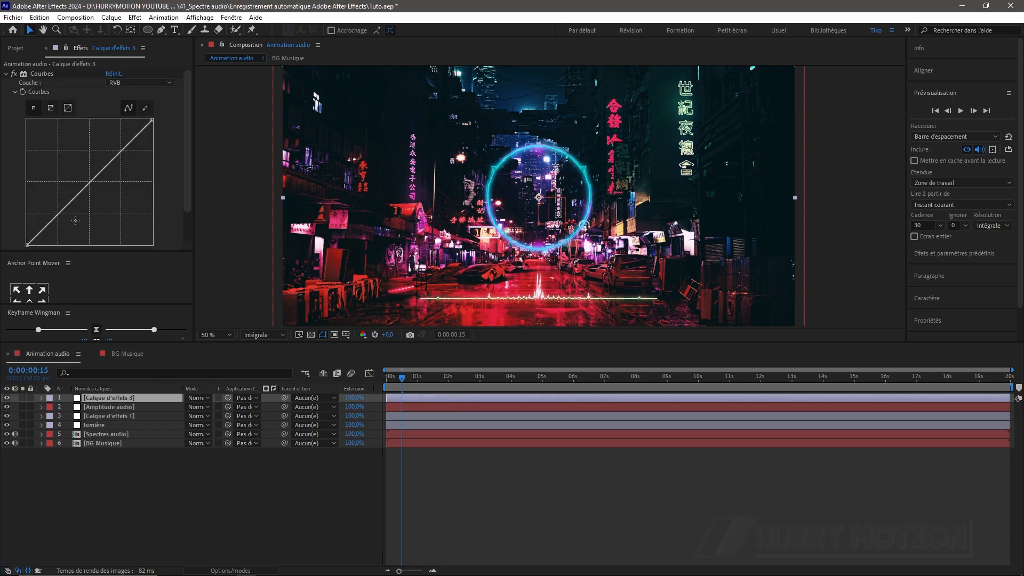
# Shape the RVB curve with slightly lowered shadows and an anchored highlight point, and rename the adjustment layer CC.
pyautogui.moveTo(61, 215); pyautogui.dragTo(63, 216)
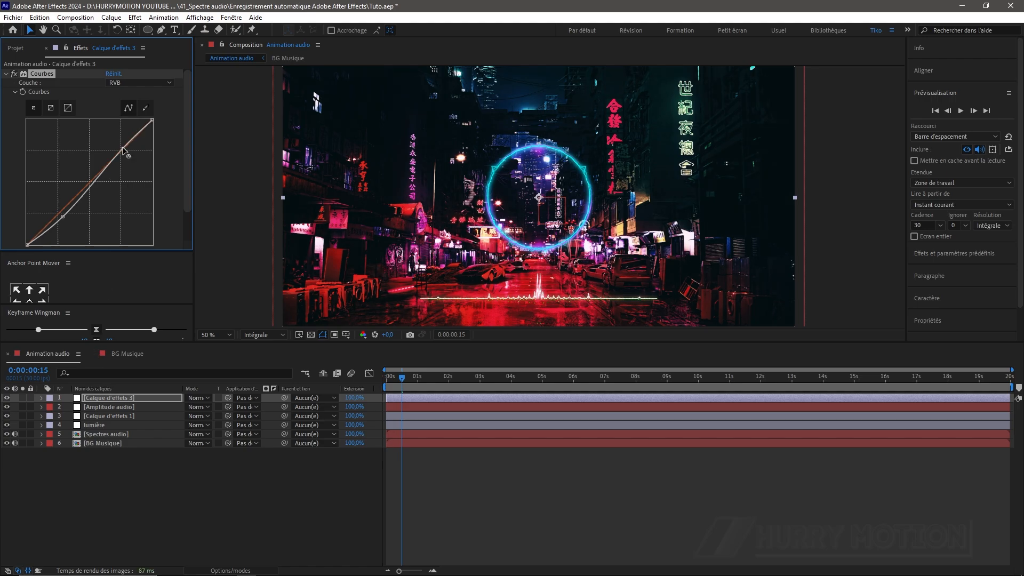
pyautogui.click(122, 401)
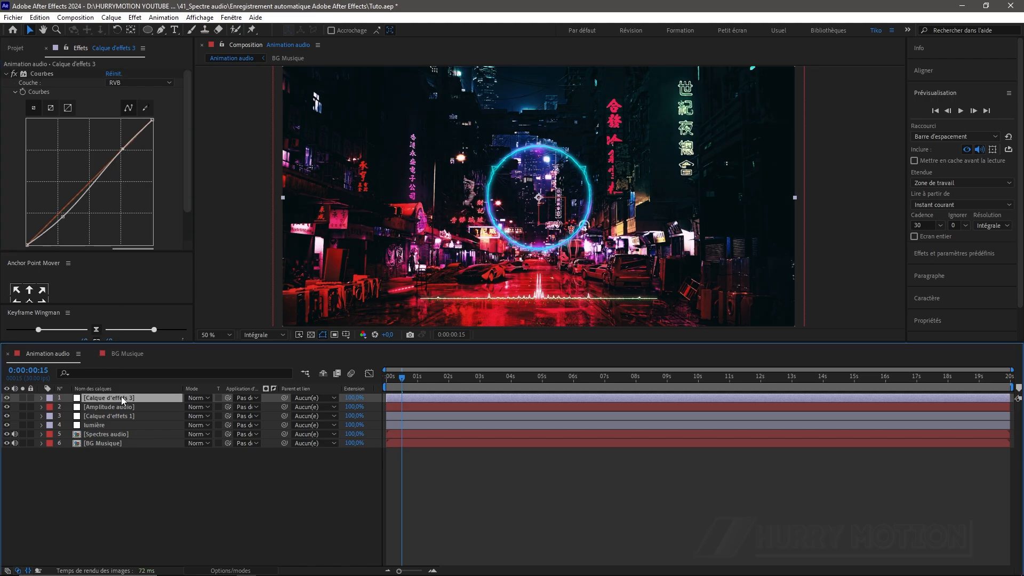
pyautogui.press('Return')
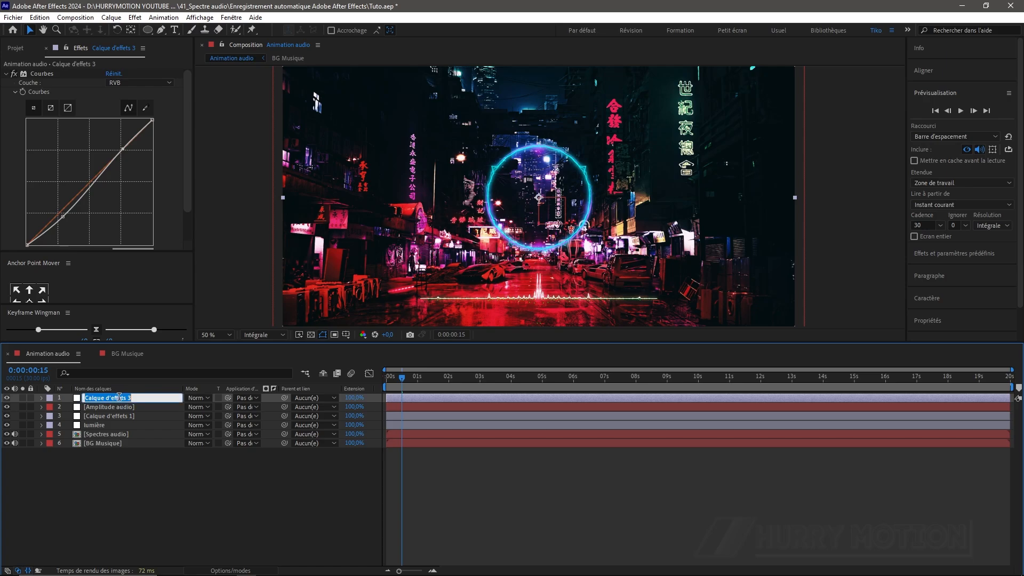
pyautogui.write('CC')
pyautogui.click(130, 479)
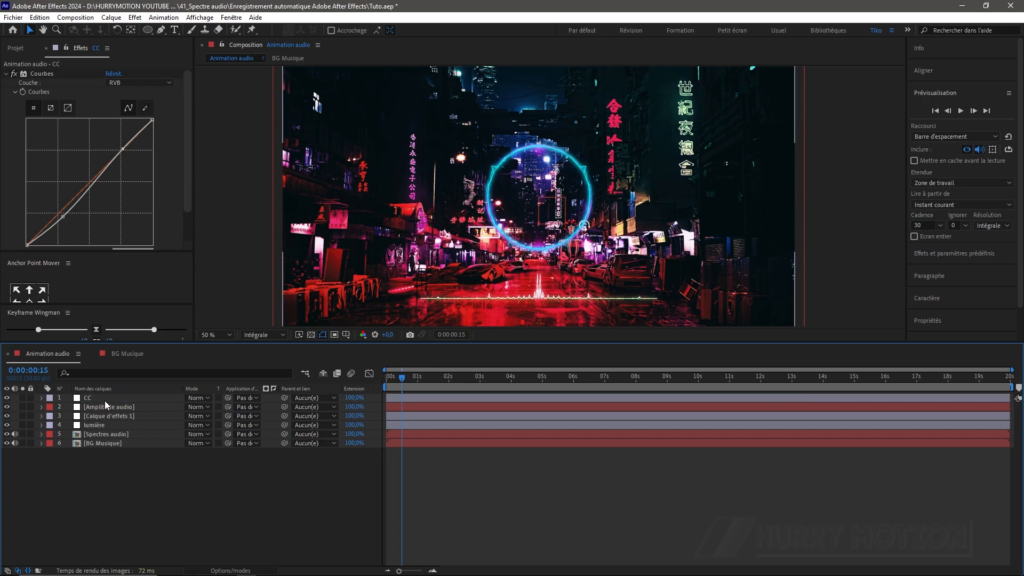
# Create a new adjustment layer above CC and name it bruit.
pyautogui.click(104, 401)
pyautogui.hotkey('ctrl', 'alt', 'y')
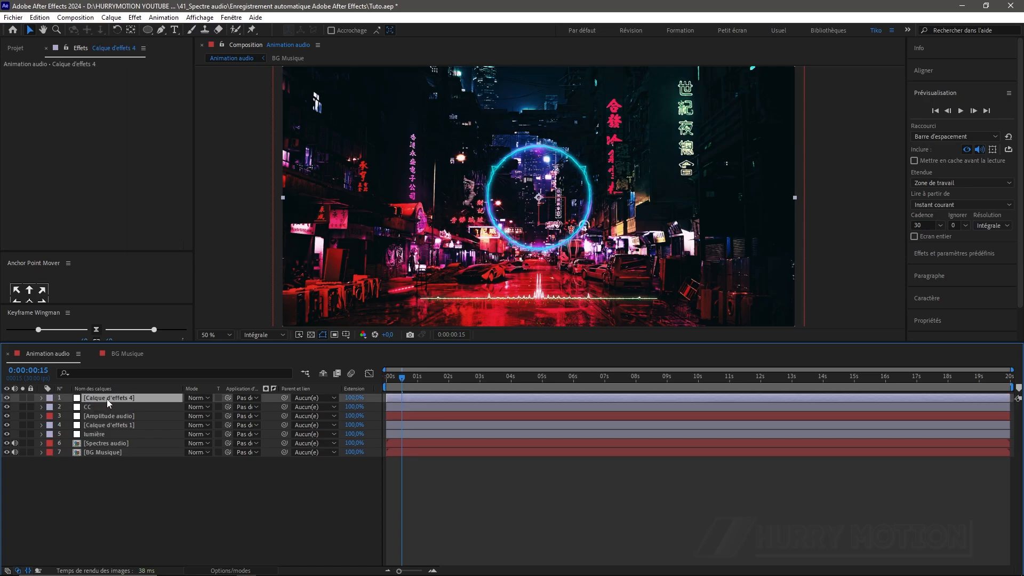
pyautogui.press('Return')
pyautogui.write('bruit')
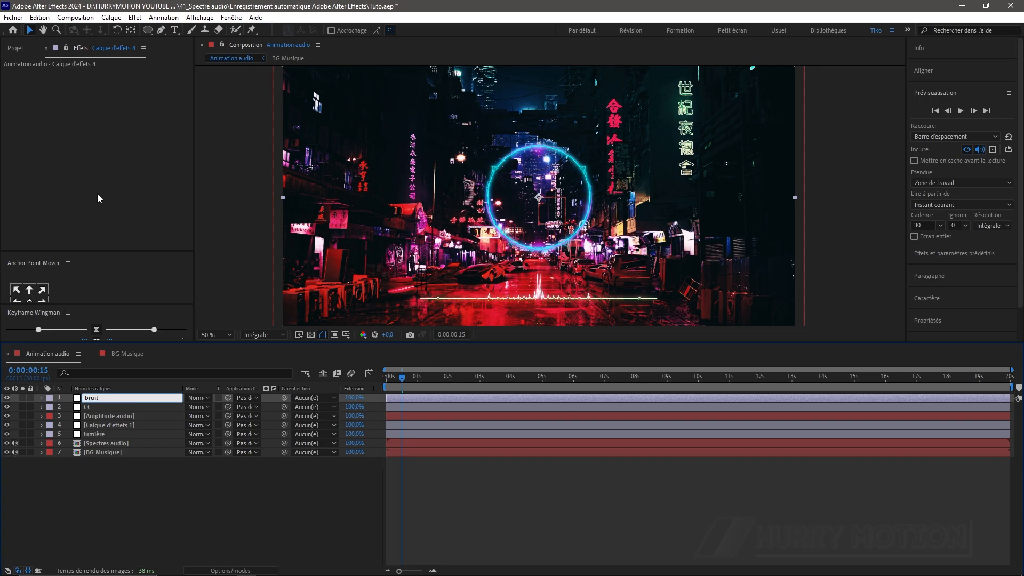
pyautogui.press('Return')
# Apply the Bruit effect to the bruit layer and set its Quantité, inspecting the image at 200% zoom.
pyautogui.hotkey('ctrl', 'space')
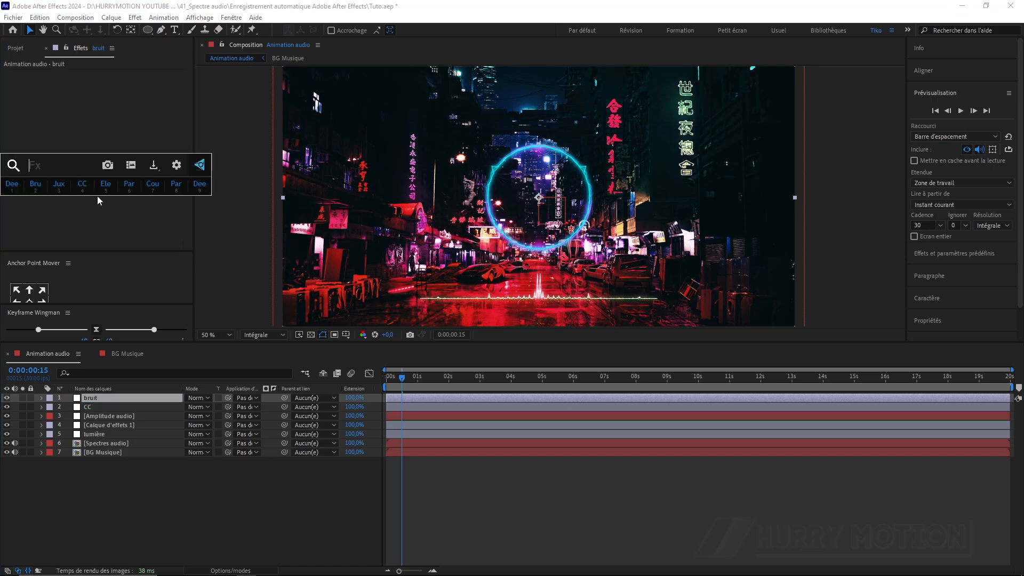
pyautogui.write('bruit')
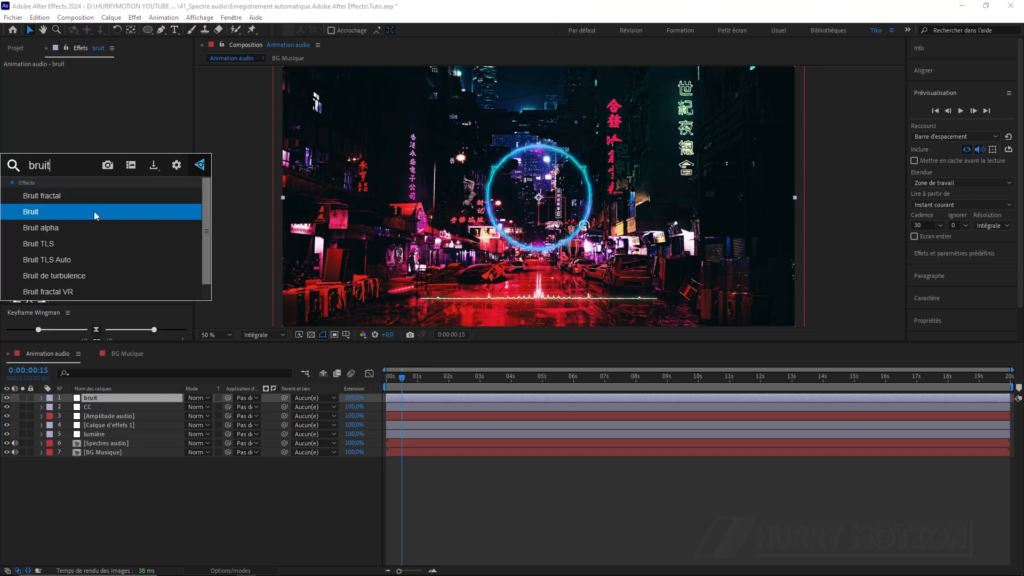
pyautogui.click(94, 211)
pyautogui.press('.')
pyautogui.press('.')
pyautogui.press('.')
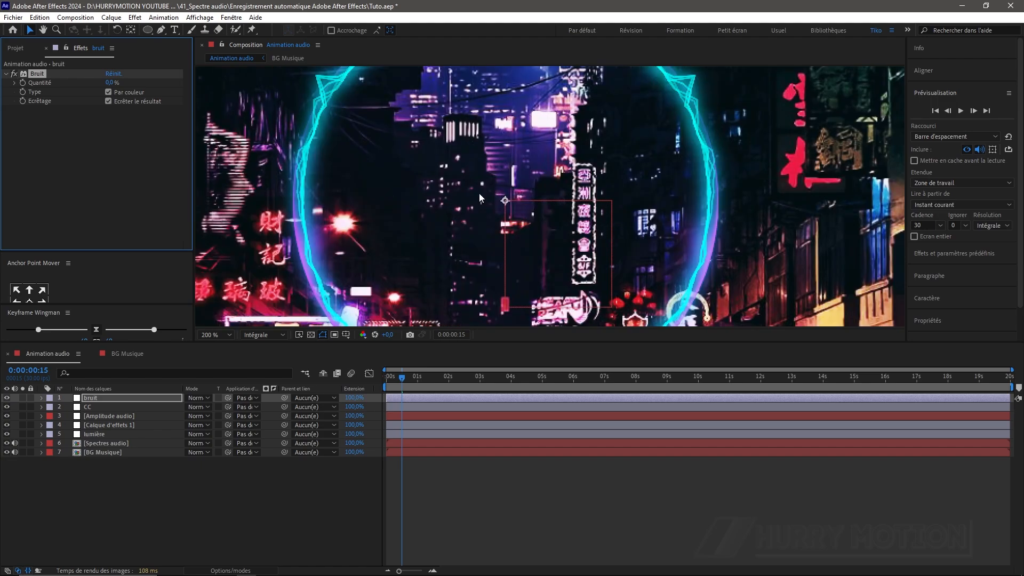
pyautogui.click(111, 82)
pyautogui.press('Return')
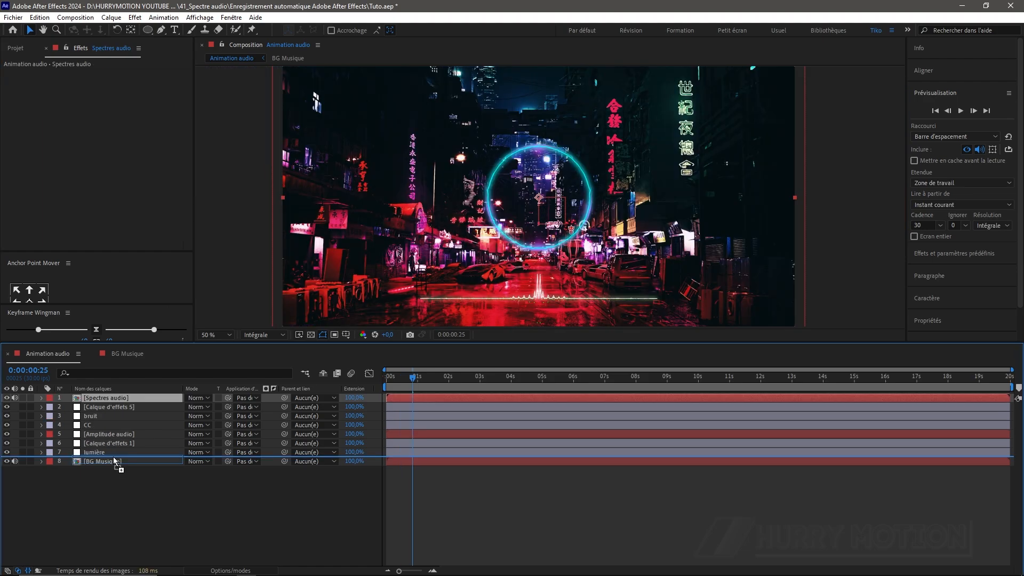
# Place Spectres audio directly above BG Musique, and create a black 1920 x 1080 px solid named barres at the top of the stack.
pyautogui.click(113, 453)
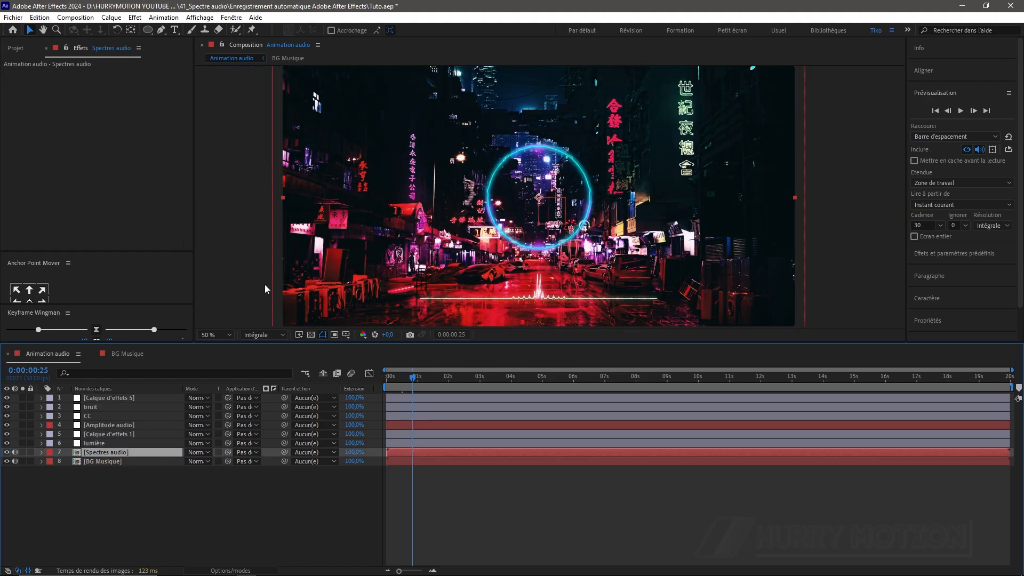
pyautogui.click(108, 398)
pyautogui.press('super')
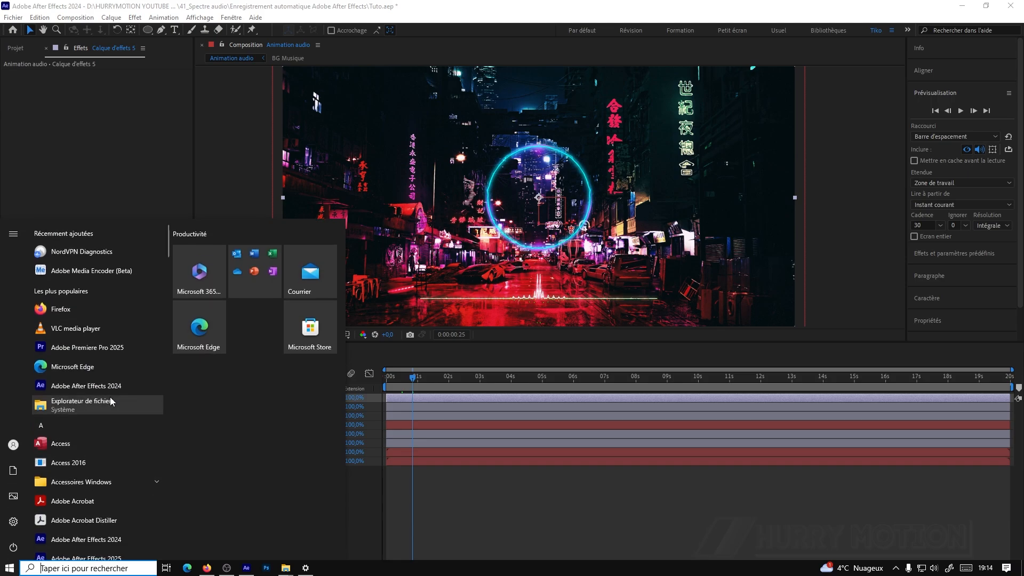
pyautogui.press('Escape')
pyautogui.hotkey('ctrl', 'shift', 'y')
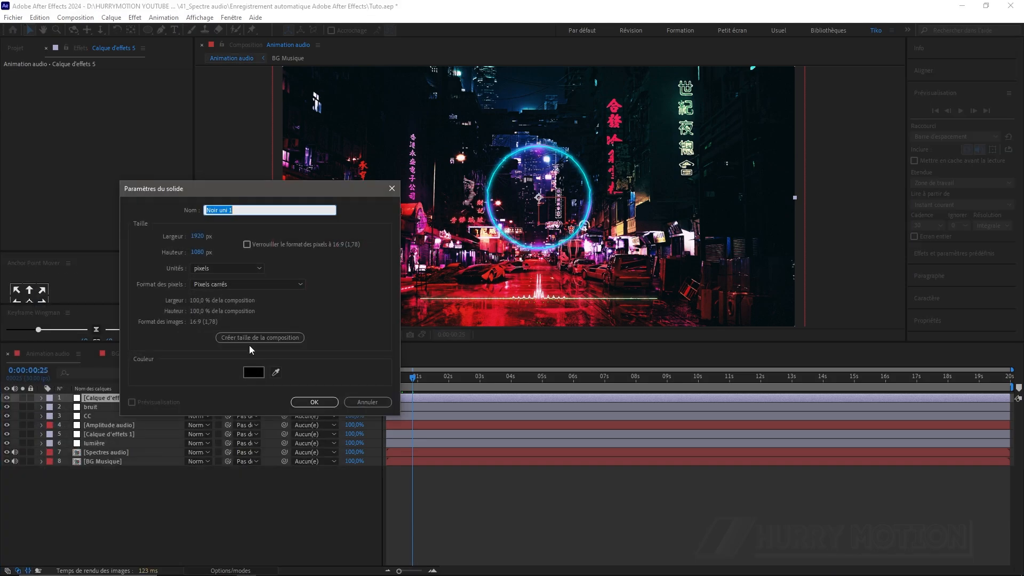
pyautogui.write('barres')
pyautogui.click(320, 402)
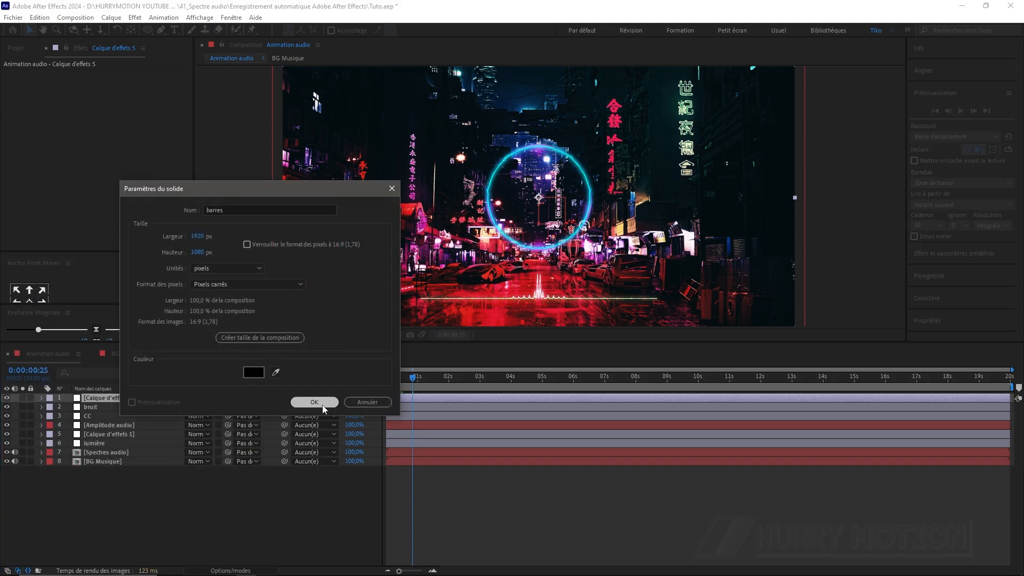
# Apply CC Jaws to the barres solid with Completion at 80% and Height at 0% to form cinematic bars.
pyautogui.hotkey('ctrl', 'space')
pyautogui.write('cc')
pyautogui.write(' ja')
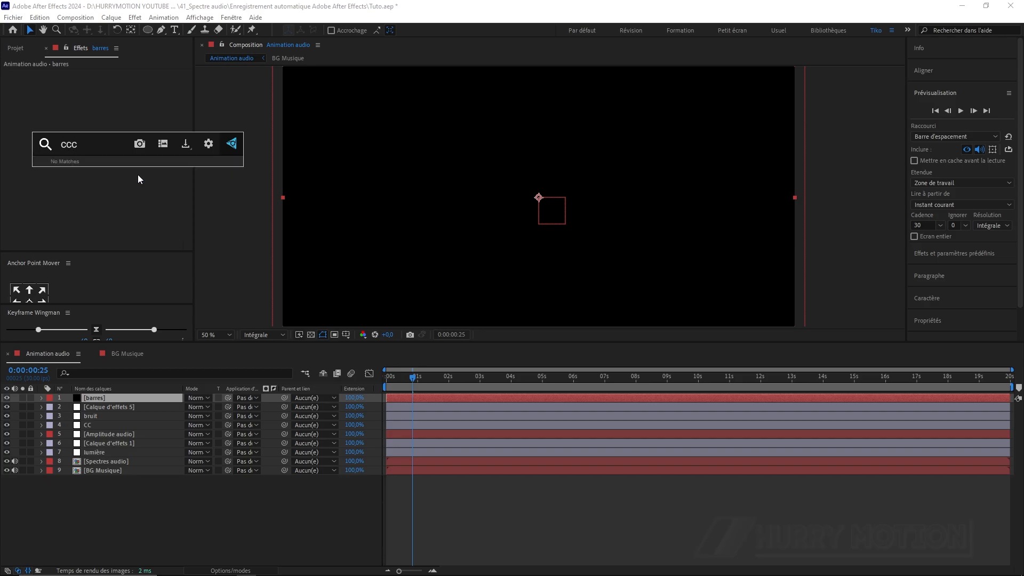
pyautogui.write('ws')
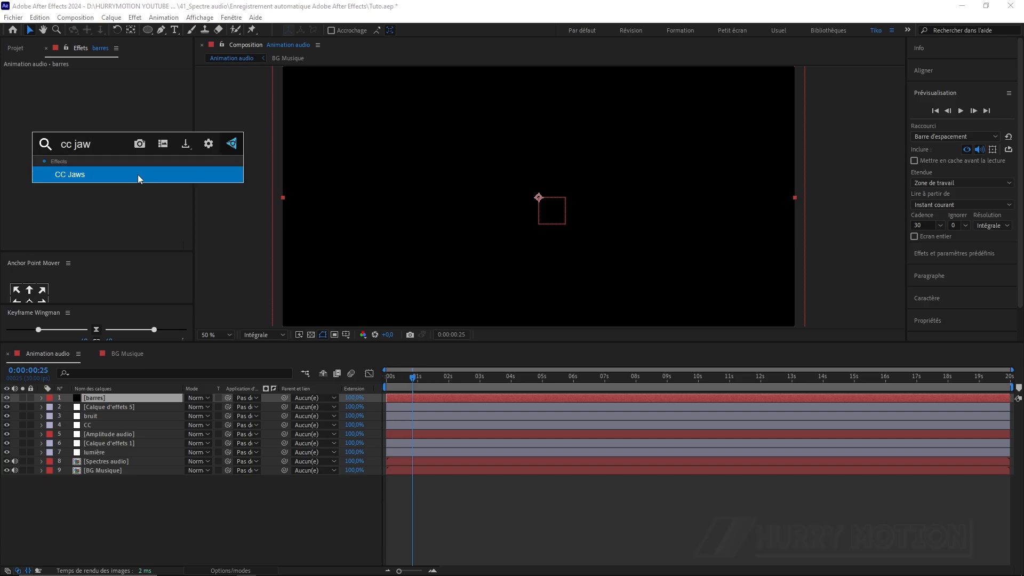
pyautogui.click(120, 175)
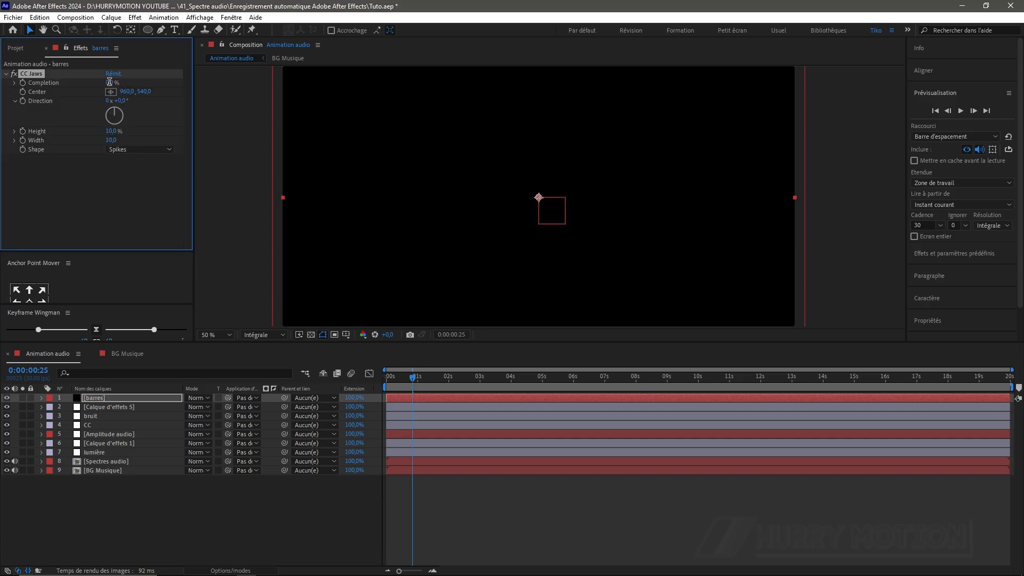
pyautogui.click(110, 82)
pyautogui.press('Return')
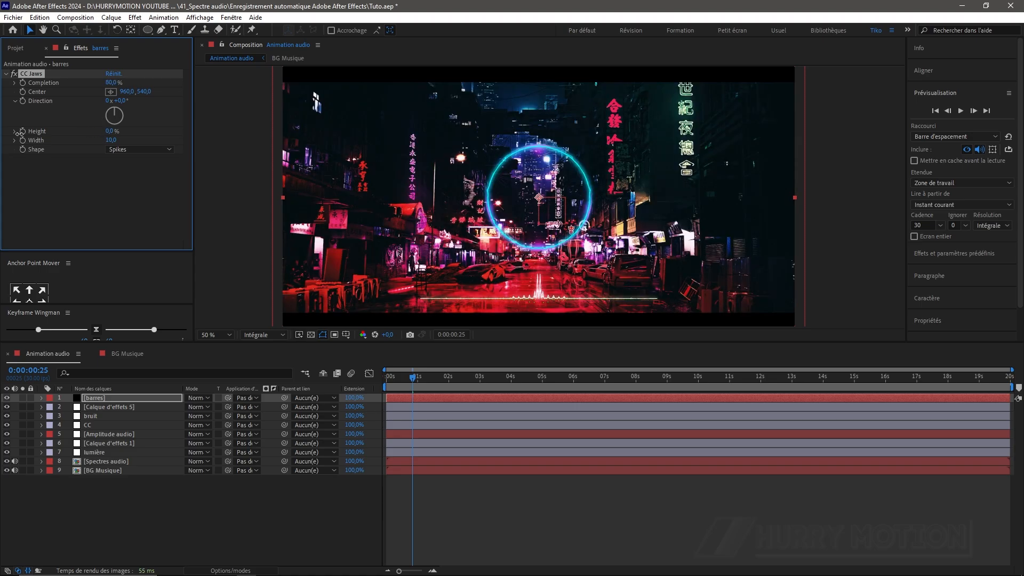
# Play back the animation with the cinematic bars, and move the playhead to 0:00:03:17.
pyautogui.click(70, 182)
pyautogui.press('space')
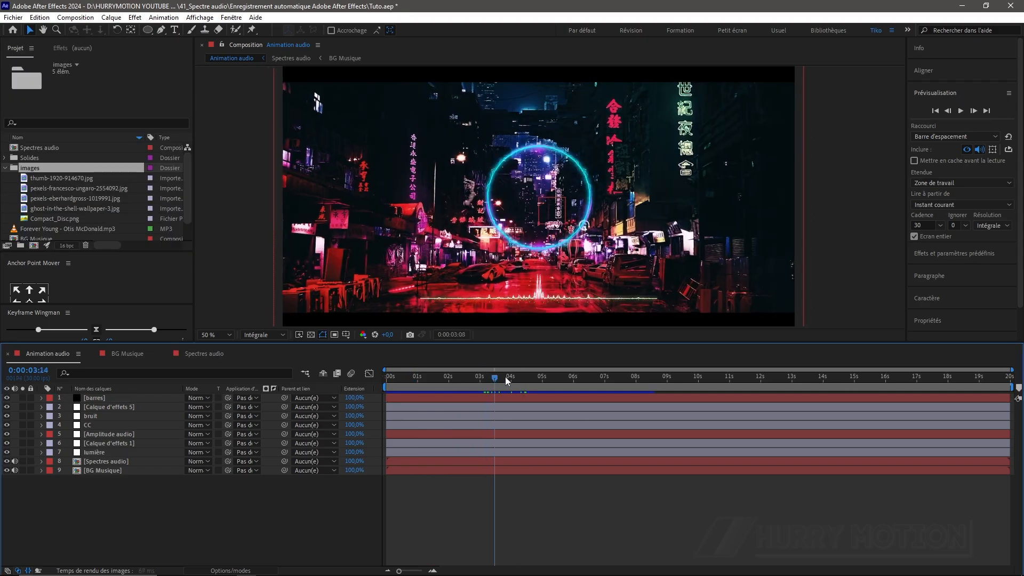
pyautogui.moveTo(524, 383); pyautogui.dragTo(499, 381)
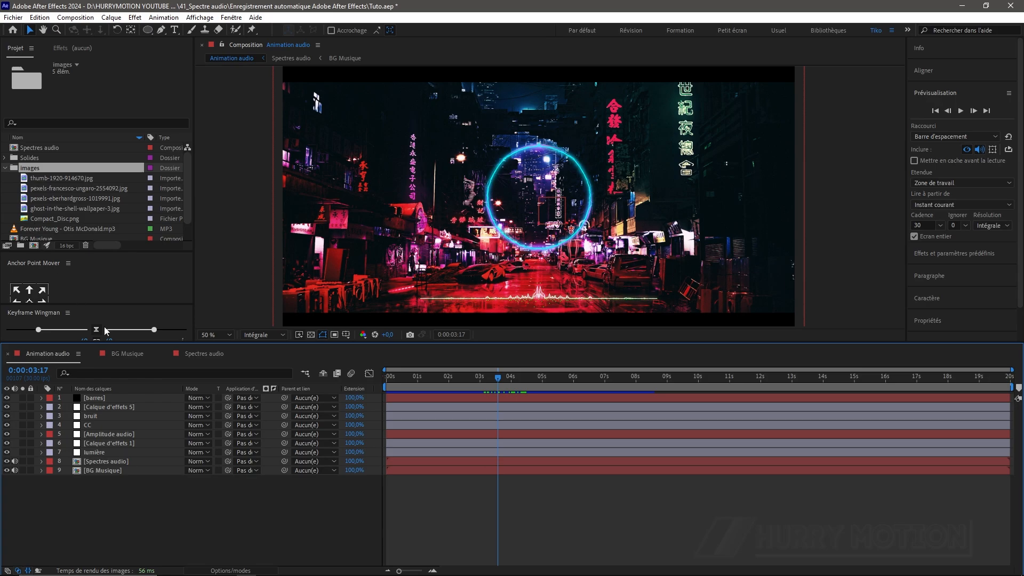
# In the Spectres audio composition, add Compact_Disc.png as the top layer and scale it to 58% to fit inside the circular spectrum.
pyautogui.click(204, 356)
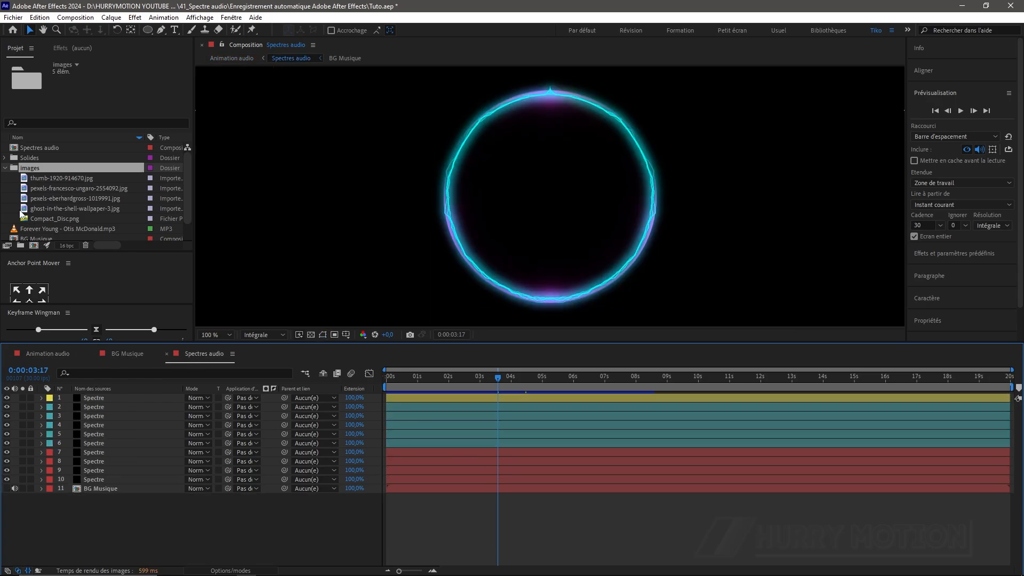
pyautogui.scroll(-2, 501, 235)
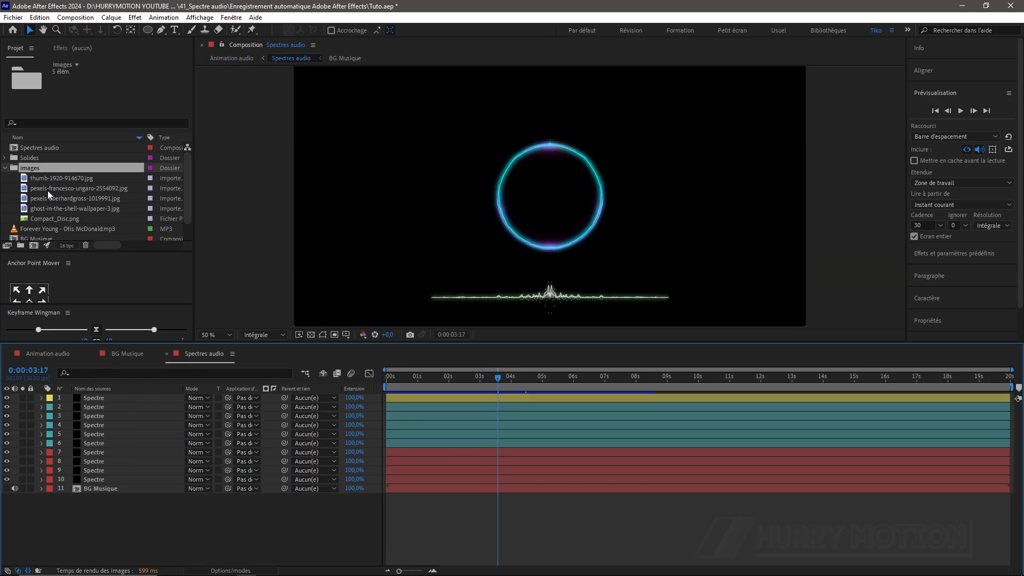
pyautogui.moveTo(53, 218); pyautogui.dragTo(104, 396)
pyautogui.press('s')
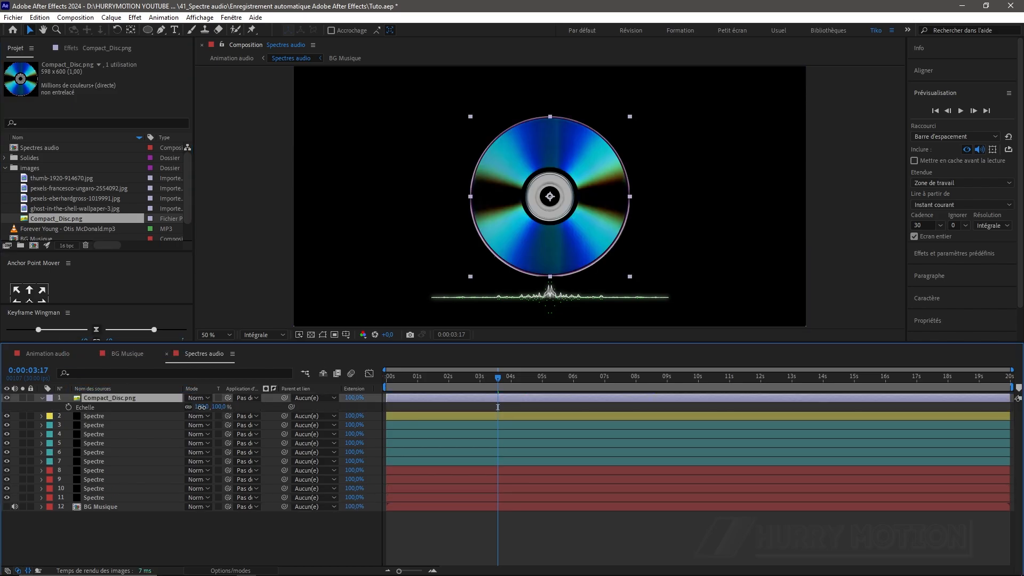
pyautogui.moveTo(202, 407); pyautogui.dragTo(186, 415)
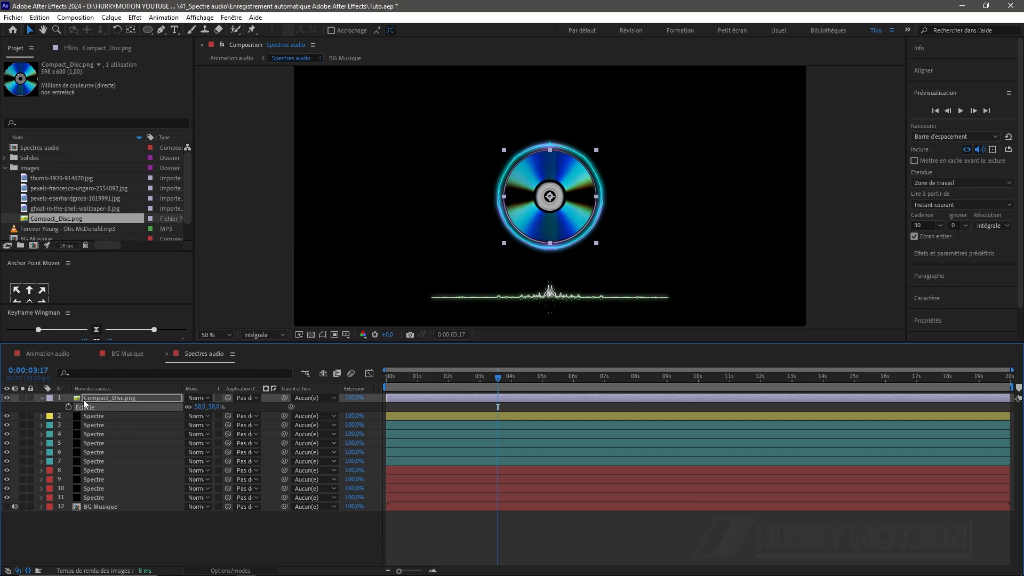
# Add the expression time*150 to the Rotation of the Compact_Disc.png layer.
pyautogui.press('r')
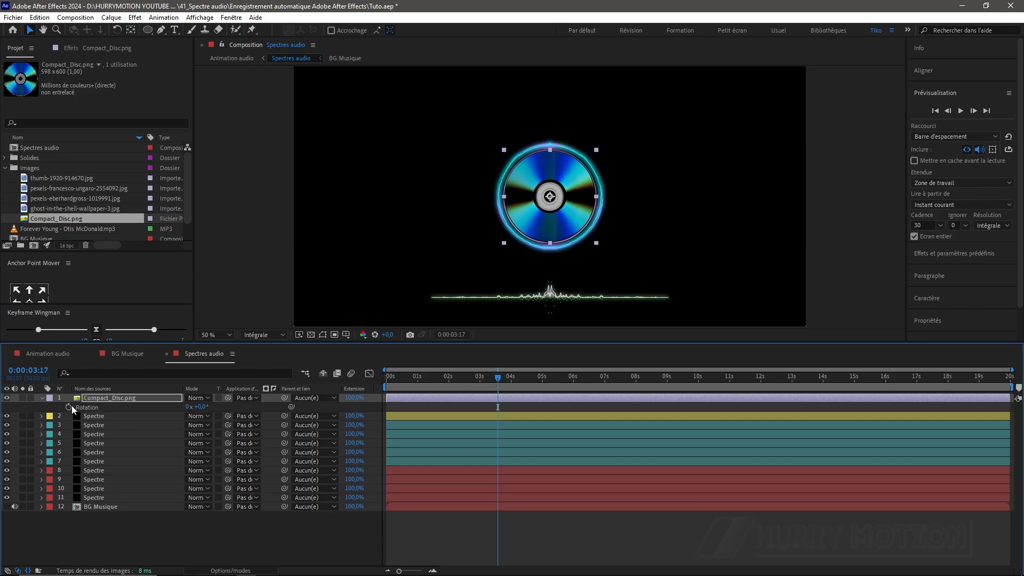
pyautogui.keyDown('alt'); pyautogui.click(70, 407); pyautogui.keyUp('alt')
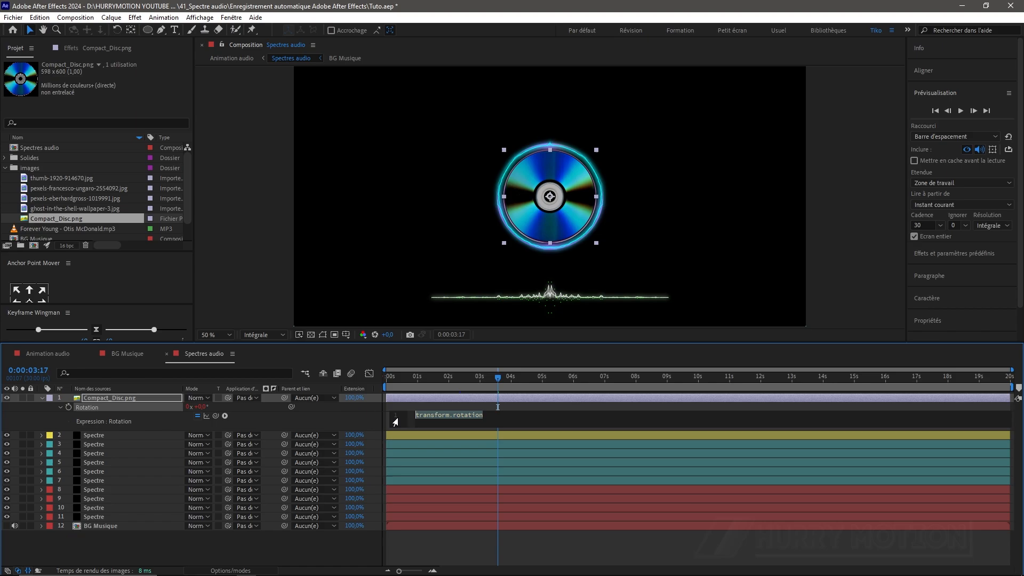
pyautogui.write('tim')
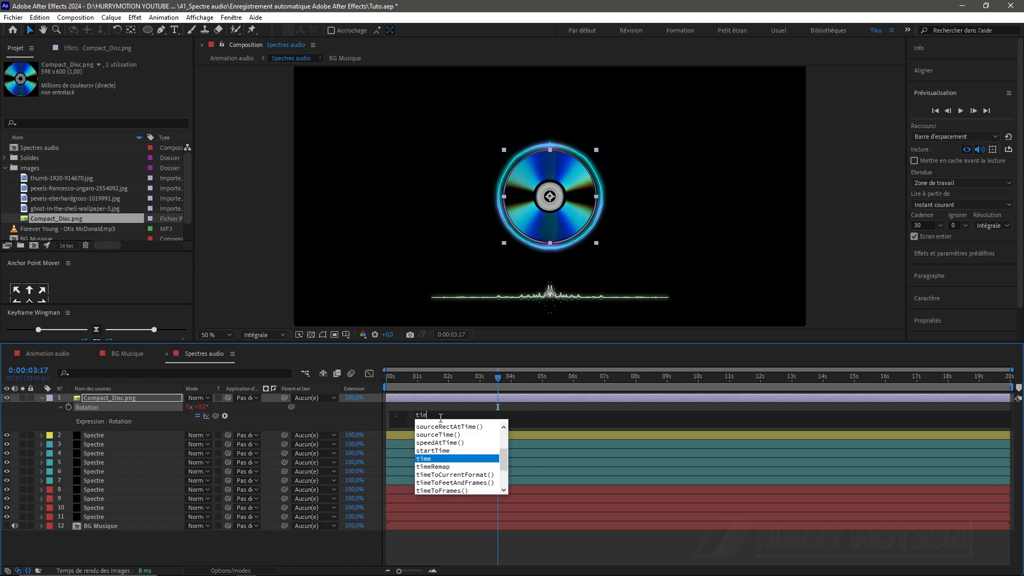
pyautogui.write('e*150')
pyautogui.press('KP_Enter')
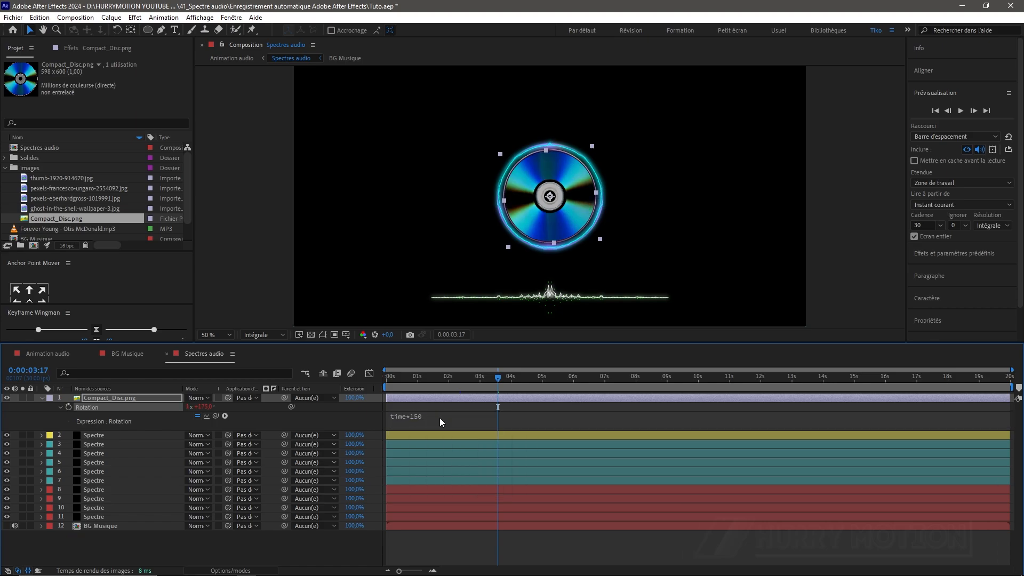
# Return to the Animation audio composition and play back the animation with the spinning disc in full screen.
pyautogui.click(50, 354)
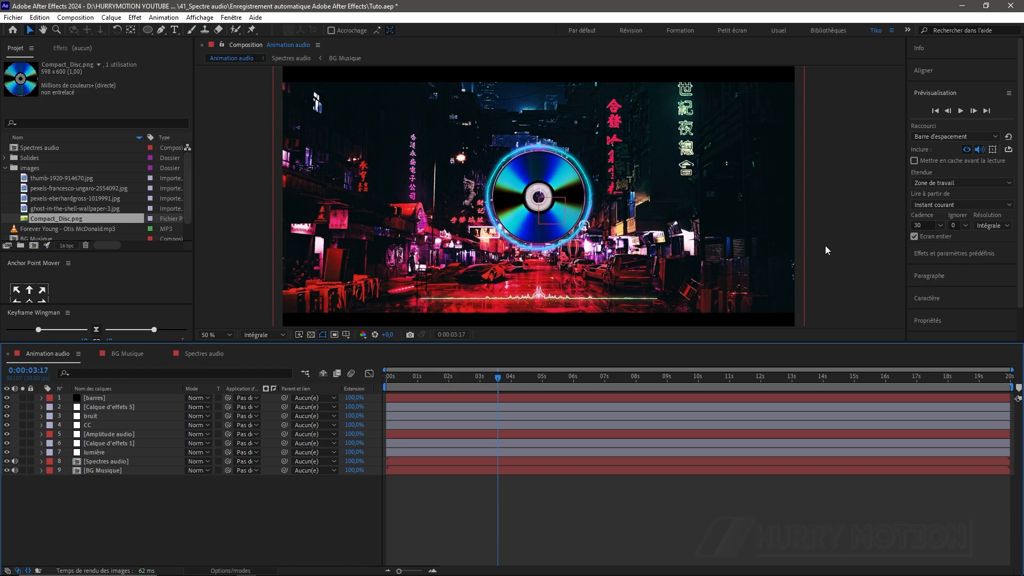
pyautogui.press('space')
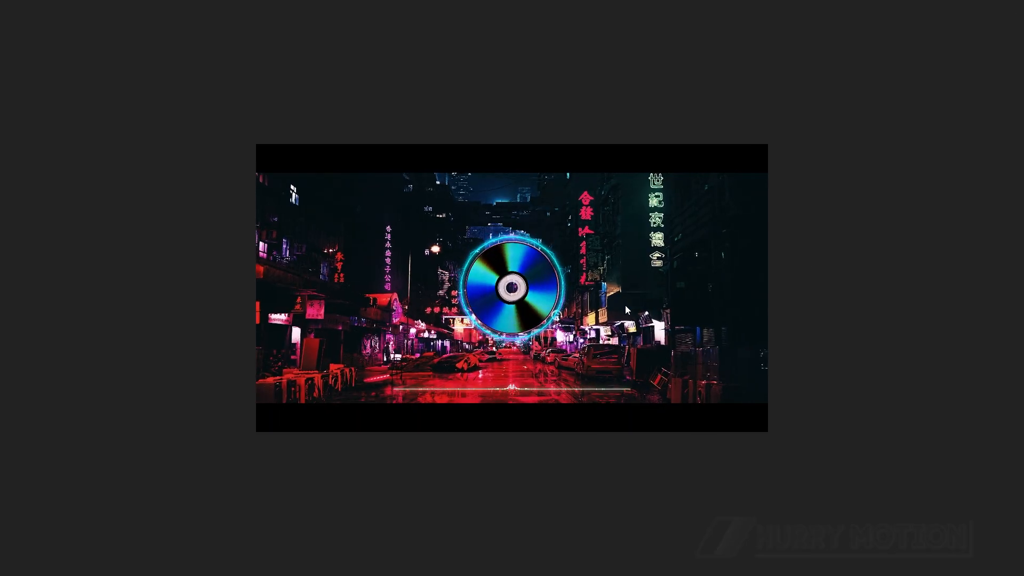